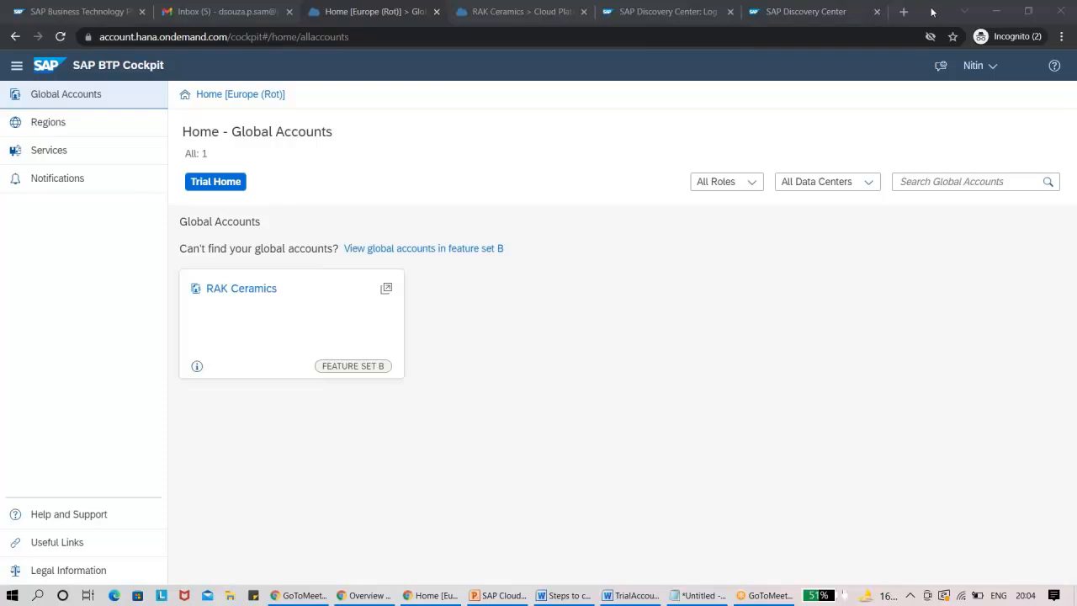
Open the Account Explorer of the RAK Ceramics global account and view the options for creating a new item.
left_click_drag(928, 11, 869, 69)
left_click(459, 70)
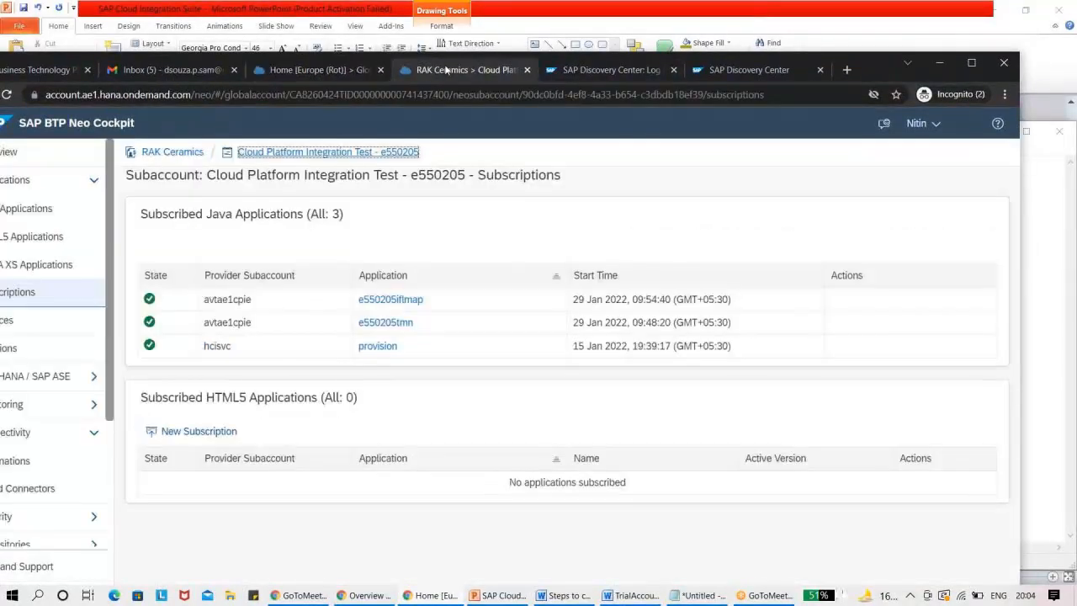
left_click(183, 153)
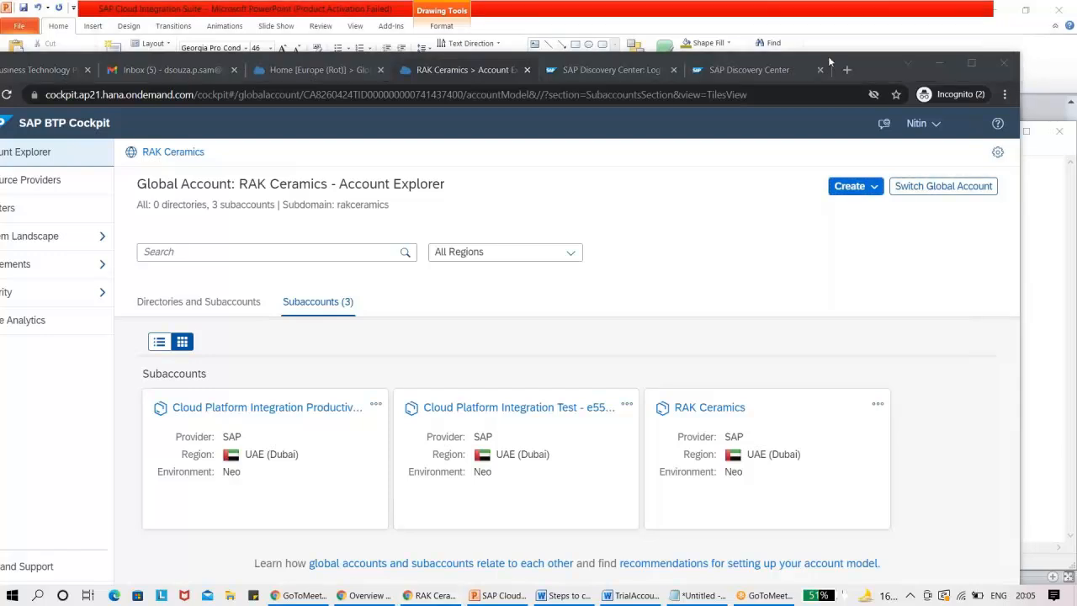
left_click(875, 187)
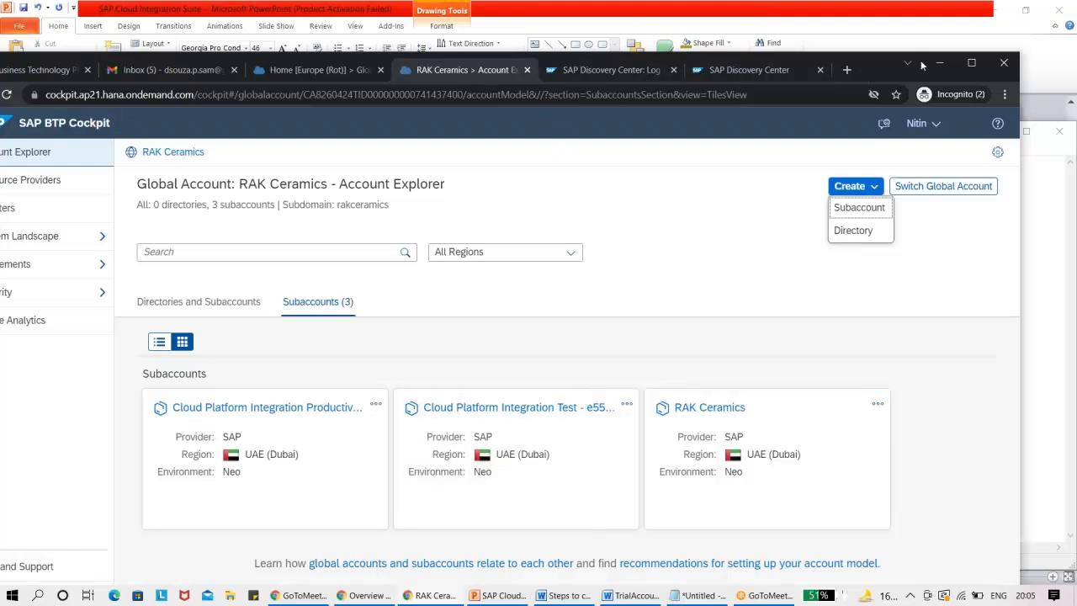
Look at the global account's entitlements, going through Entity Assignments and Service Assignments.
left_click_drag(875, 67, 928, 62)
left_click(102, 262)
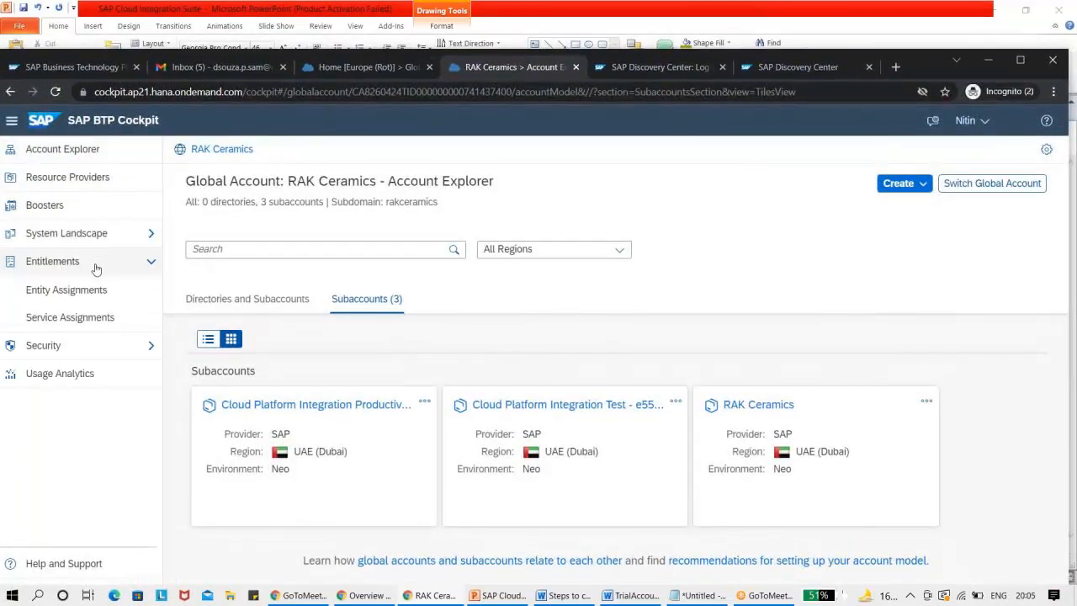
left_click(61, 268)
left_click(61, 269)
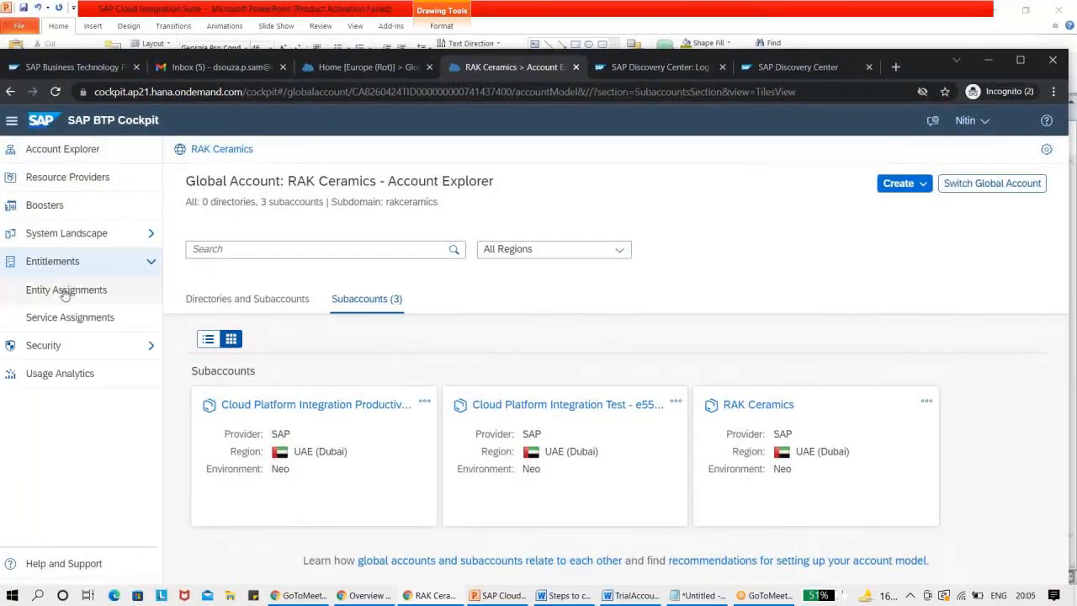
left_click(64, 289)
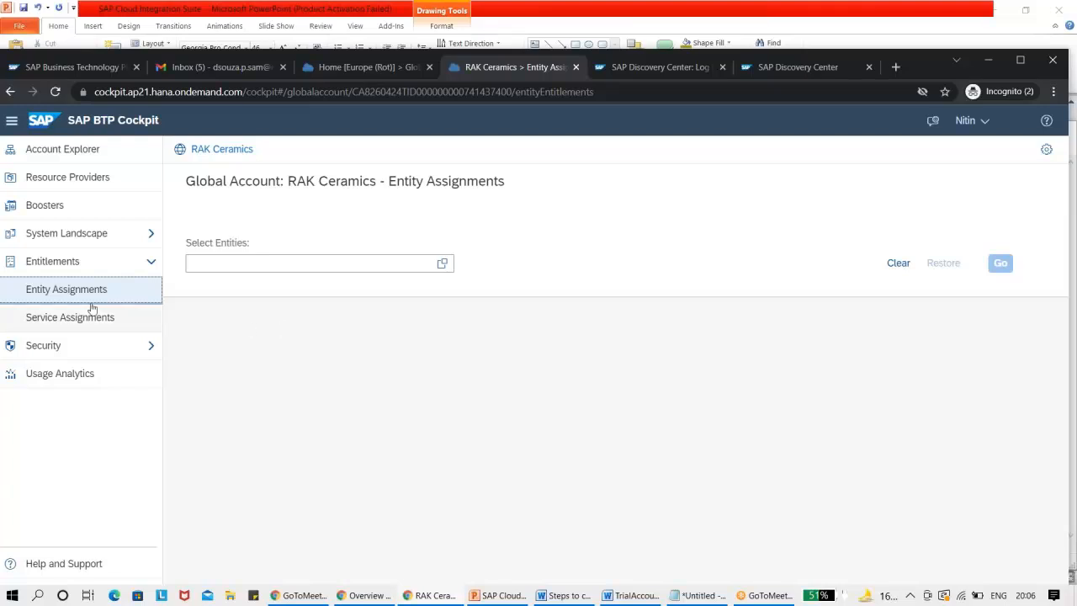
left_click(53, 317)
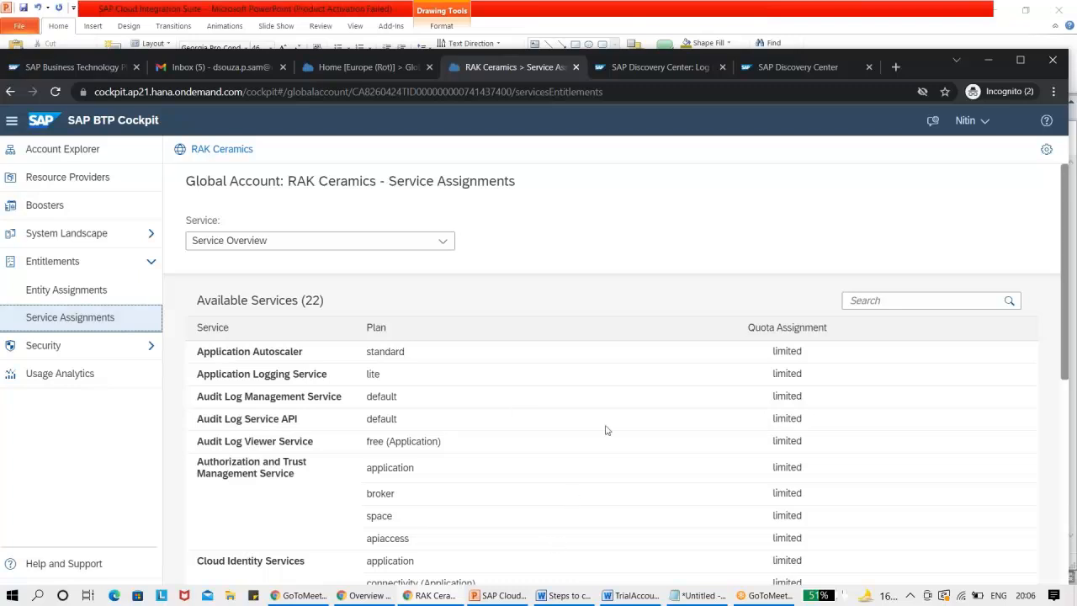
Open a new browser window from the regular, non-incognito browser session.
left_click(431, 598)
left_click(363, 598)
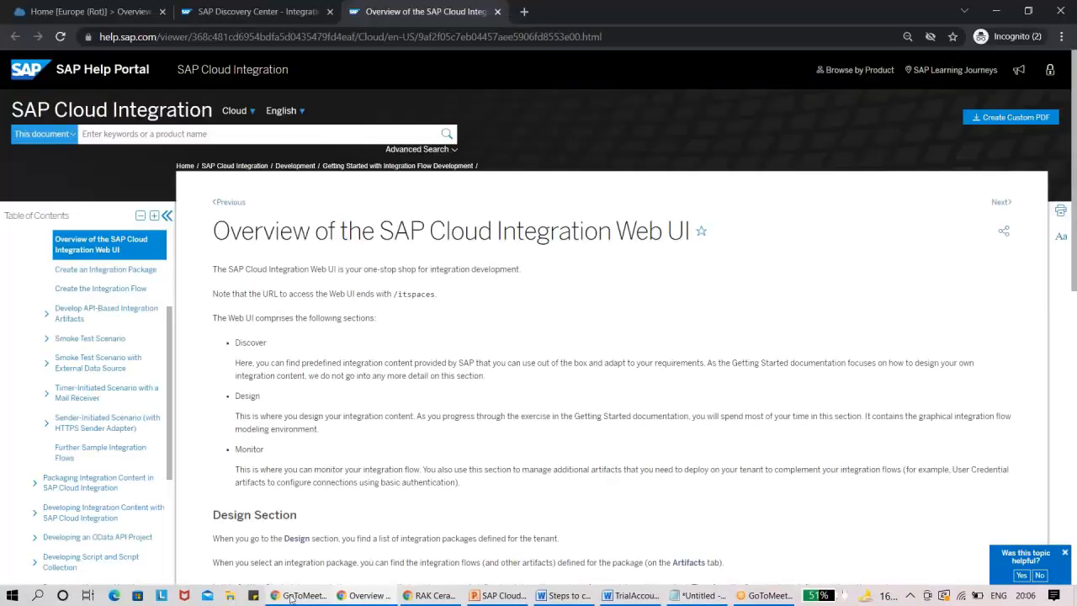
left_click(292, 597)
key("ctrl+n")
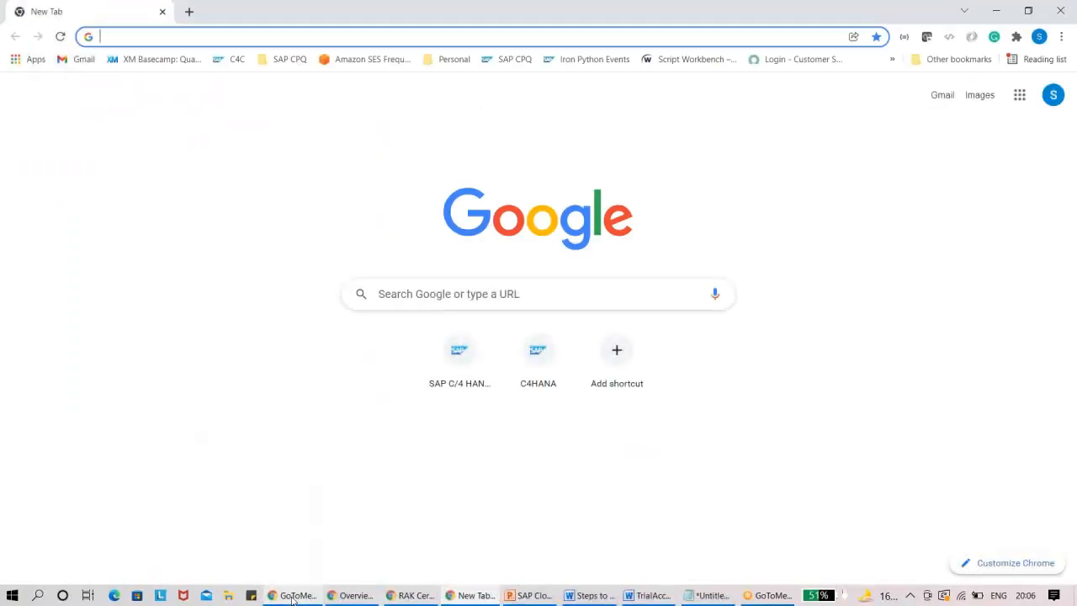
key("ctrl+v")
key("Return")
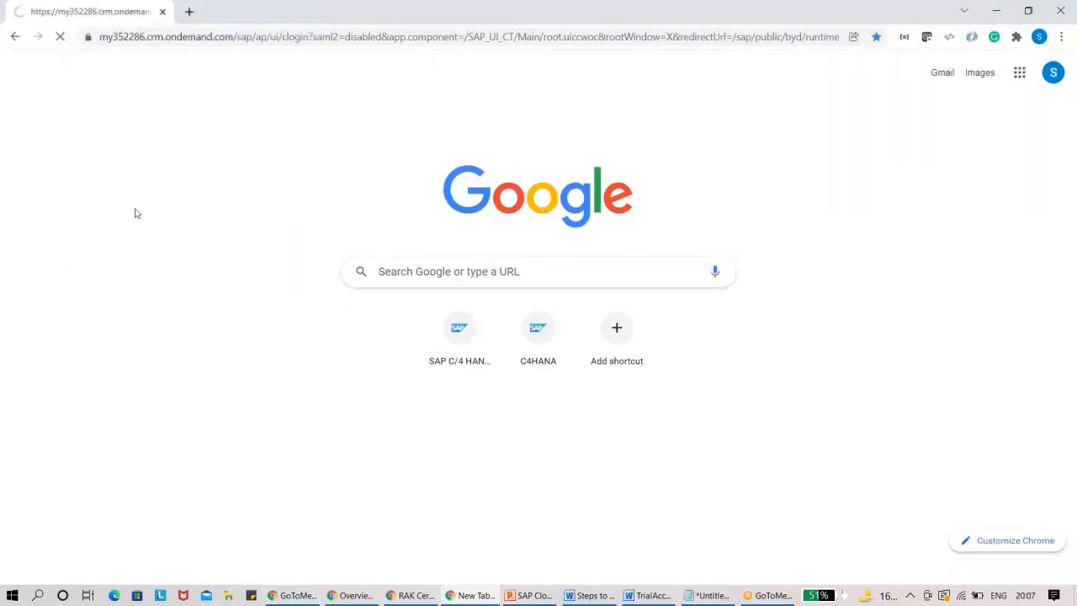
key("ctrl+t")
left_click(163, 12)
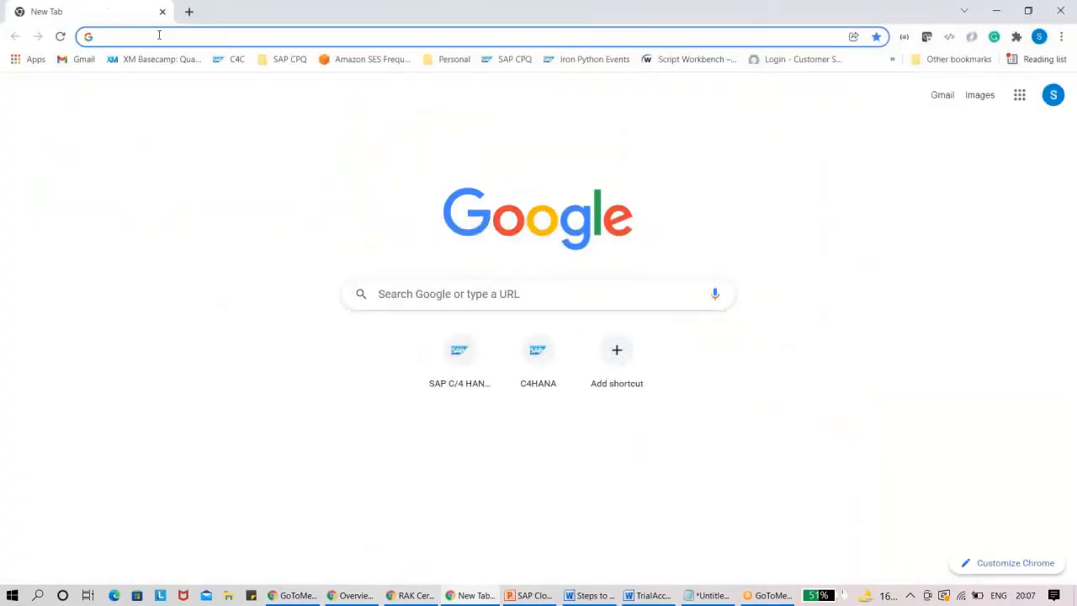
Load the my337324.crm.ondemand.com logon page and look at it alongside the cockpit's Service Assignments page.
type("my337324.crm.ondemand.com")
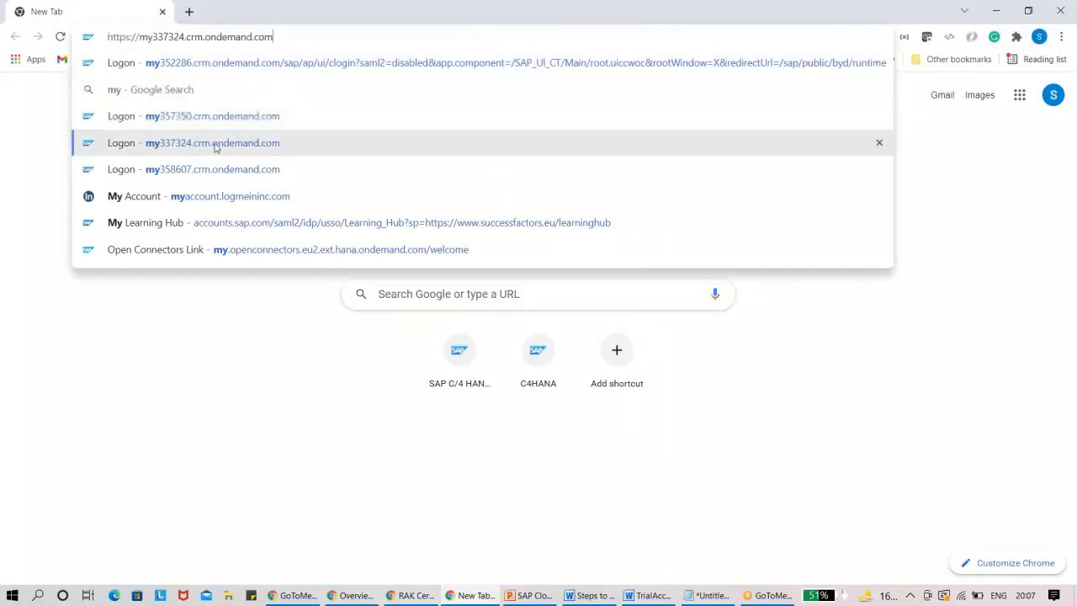
left_click(217, 142)
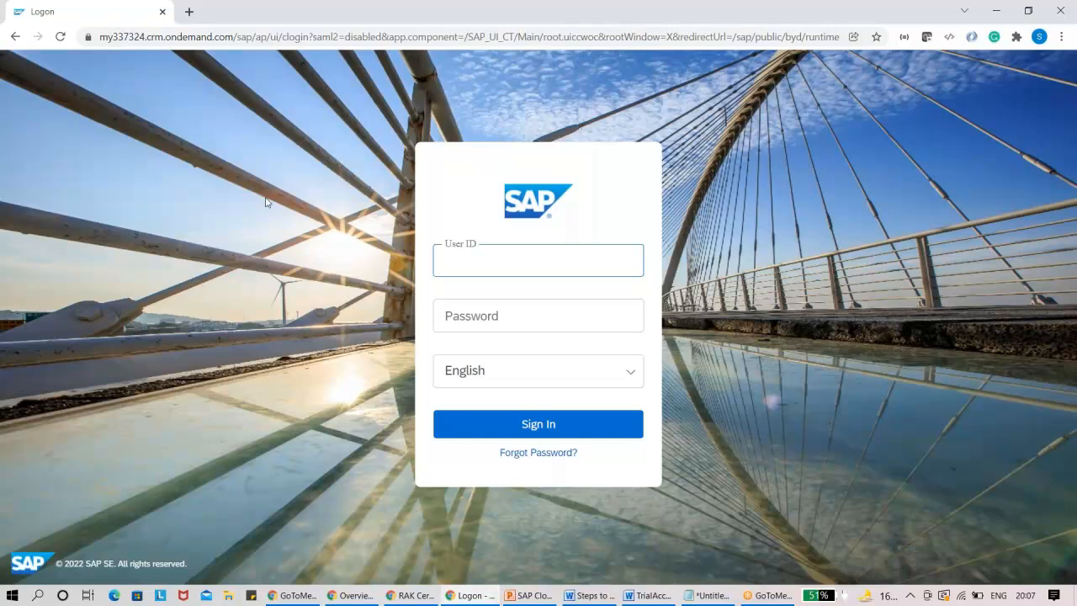
left_click(401, 598)
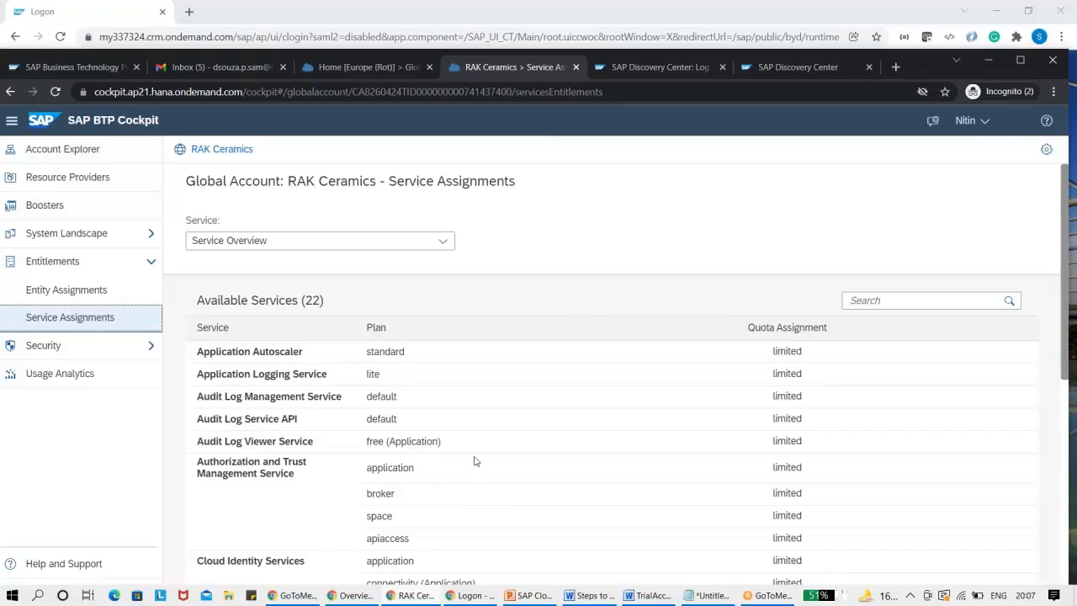
left_click(473, 597)
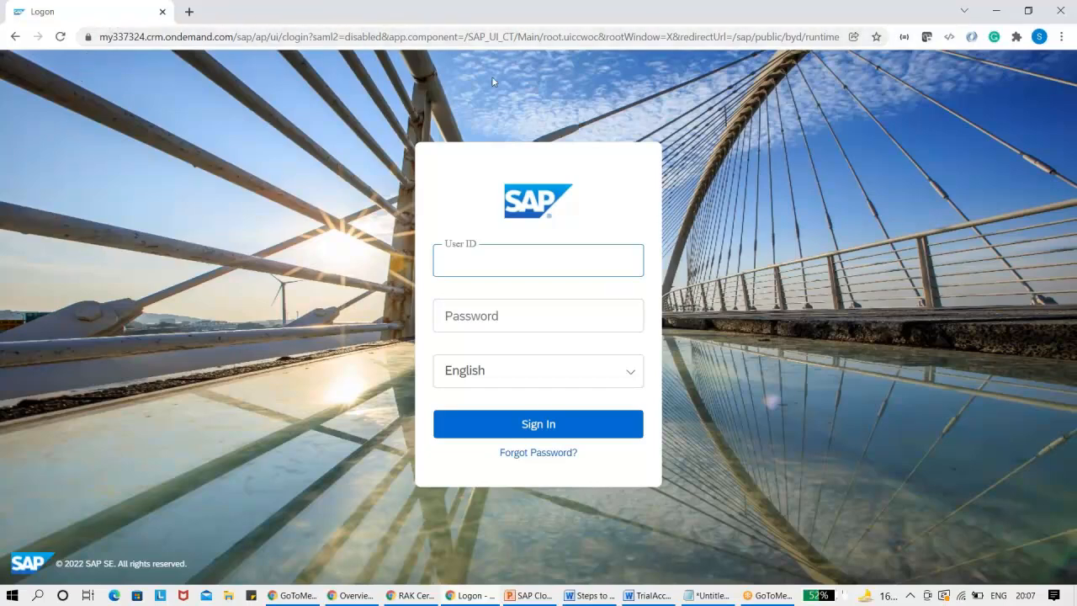
Switch back to the incognito browser window and view the SAP Discovery Center home page and its logon page.
key("alt+Tab")
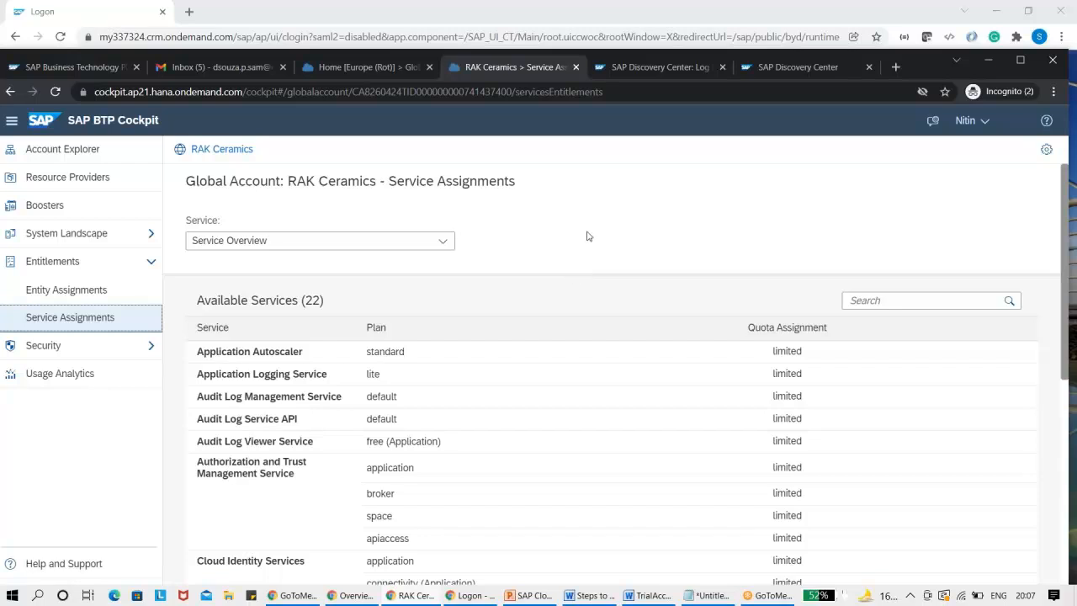
left_click(647, 64)
left_click(791, 67)
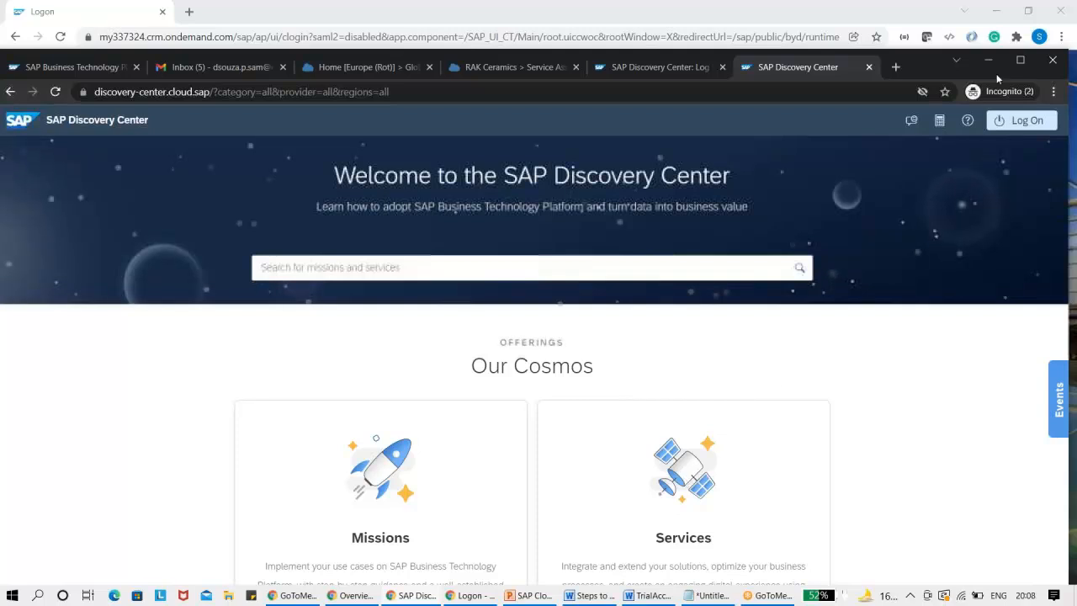
left_click(1020, 60)
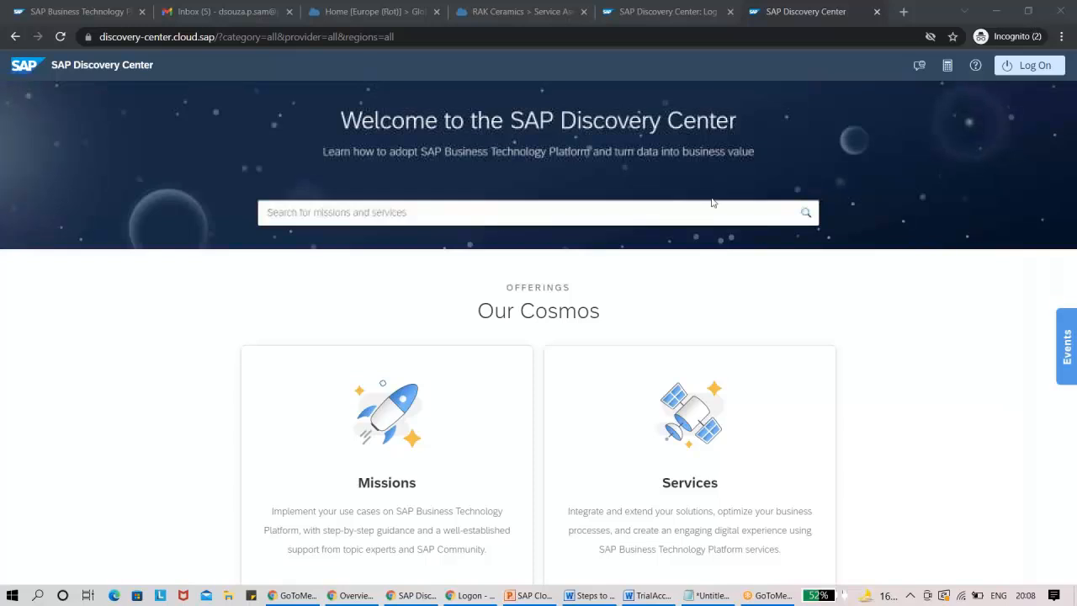
left_click(691, 17)
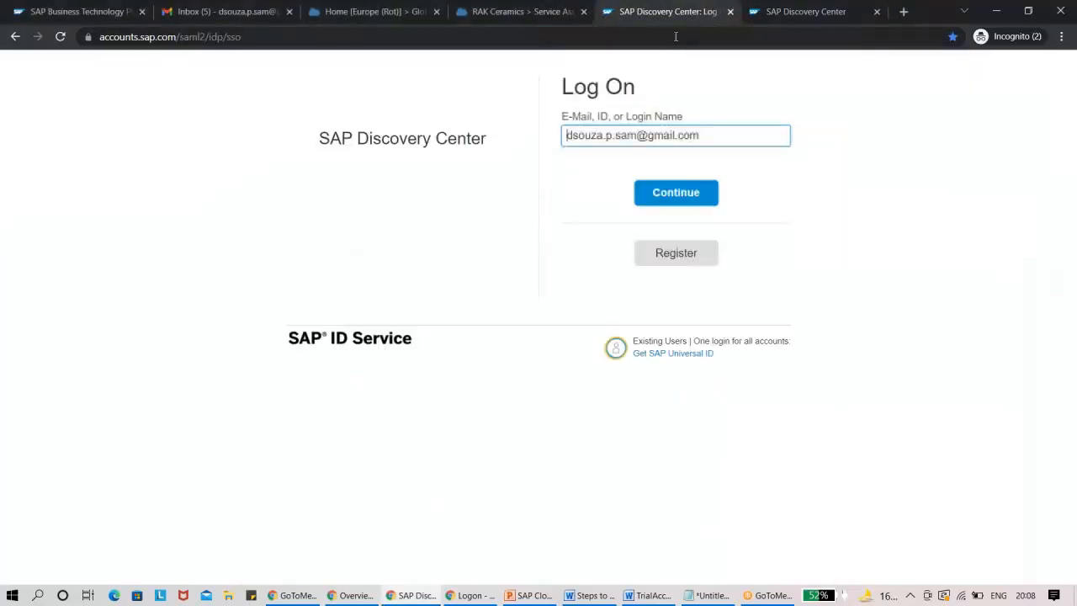
Examine the services, plans and quotas in Service Assignments of RAK Ceramics, revisiting the Account Explorer in between.
left_click(556, 19)
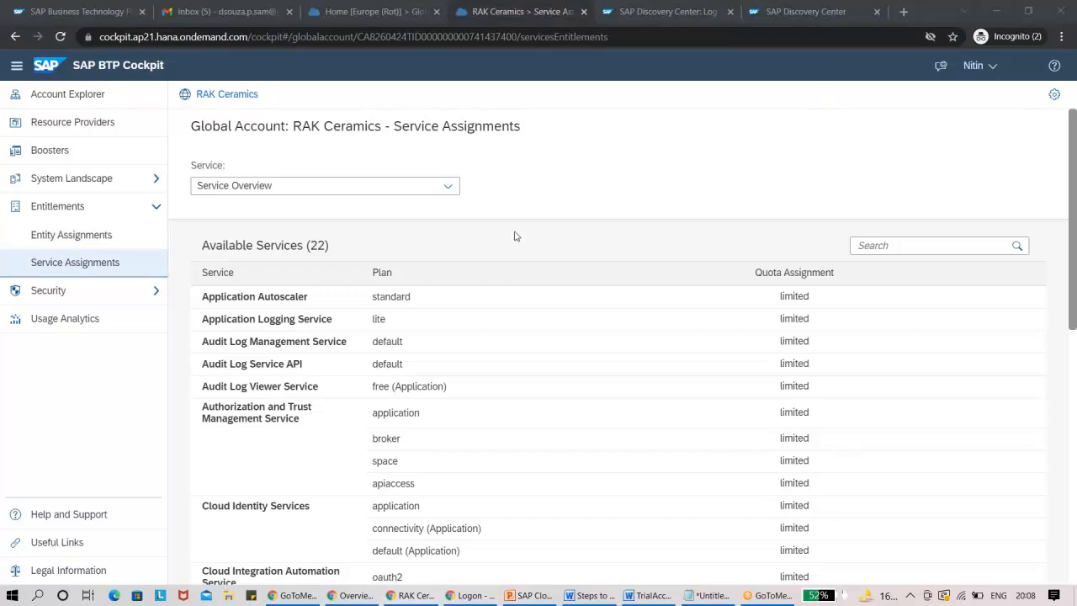
left_click_drag(1073, 205, 122, 161)
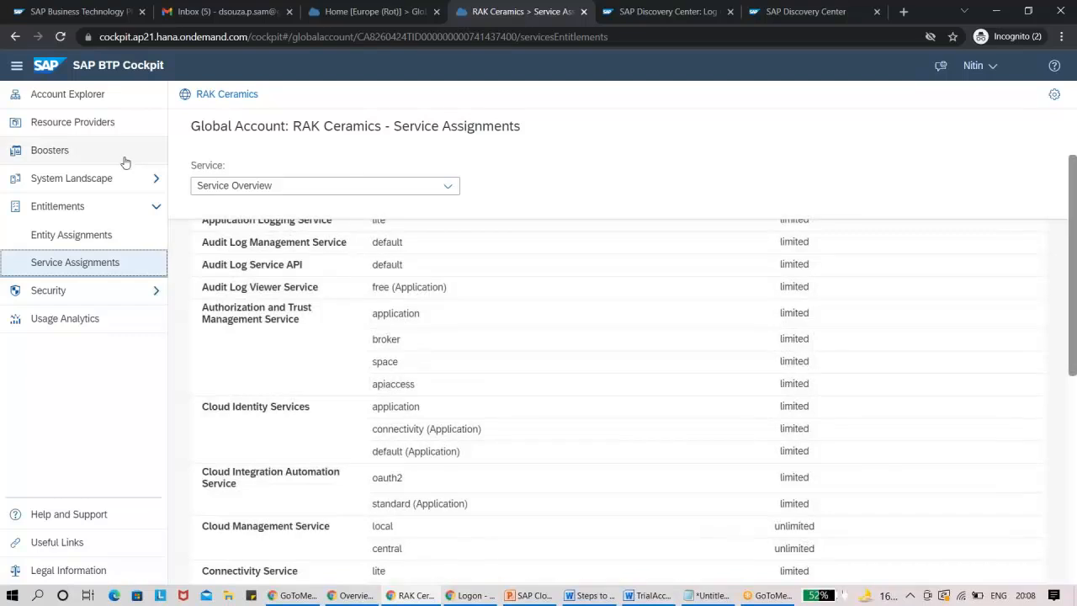
left_click(118, 104)
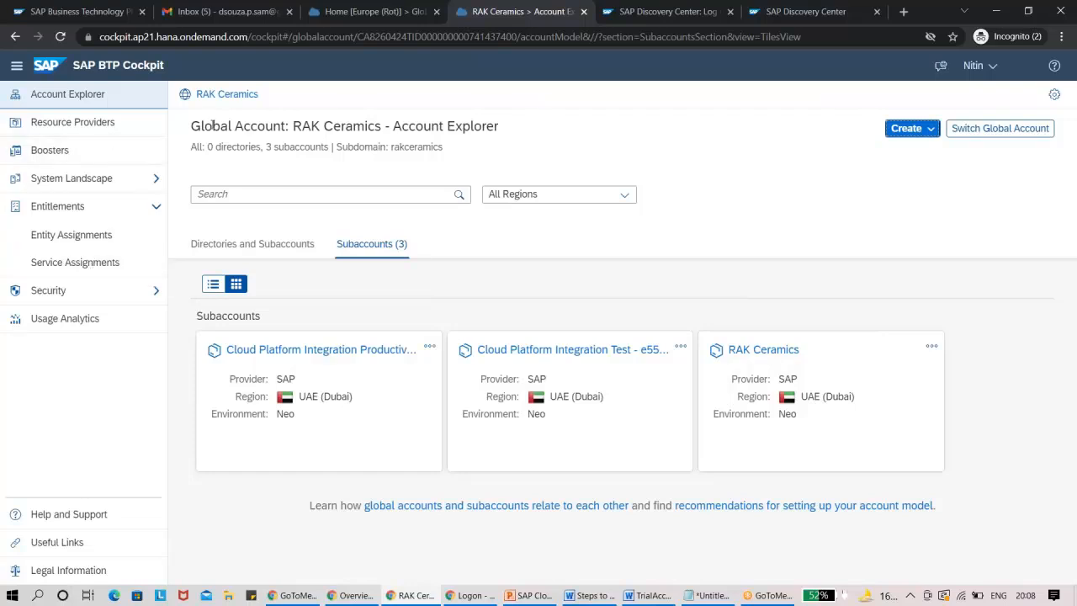
left_click(85, 266)
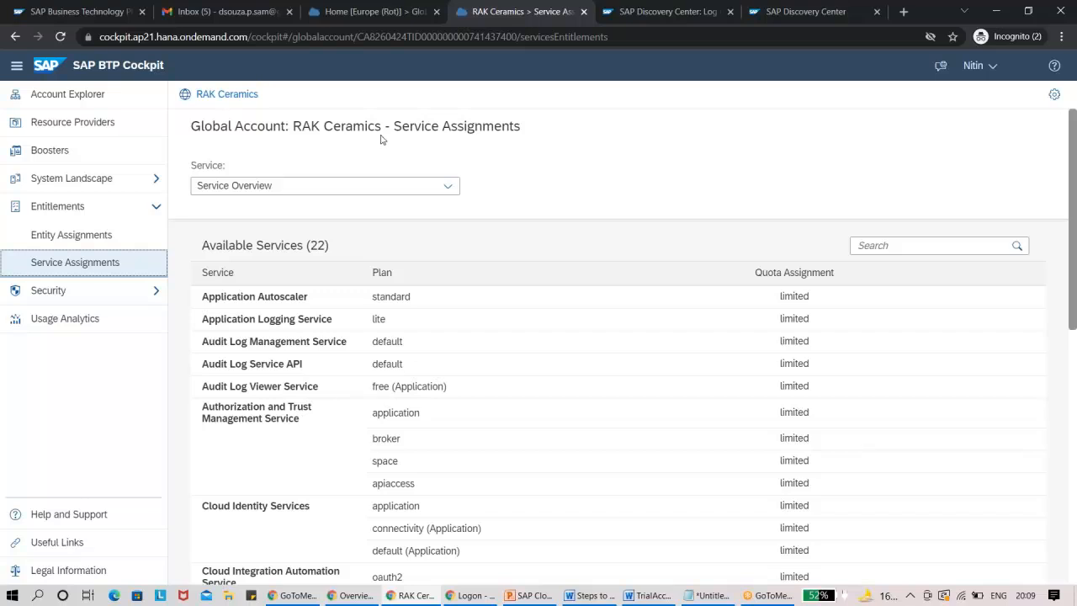
Return to the Account Explorer and check which kinds of items can be created under the global account.
left_click(106, 93)
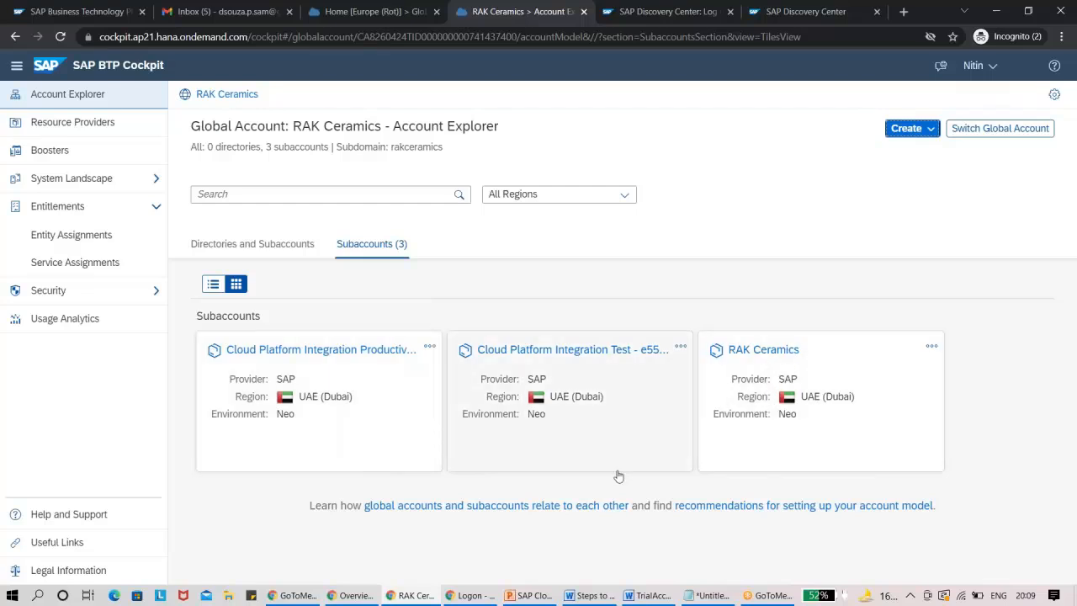
left_click(921, 133)
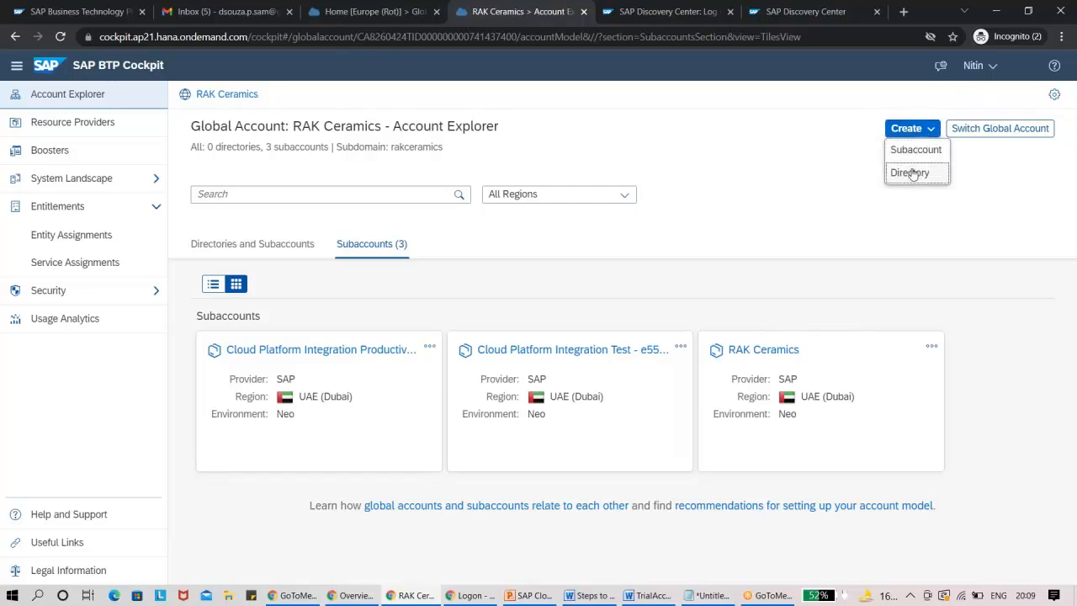
left_click(753, 202)
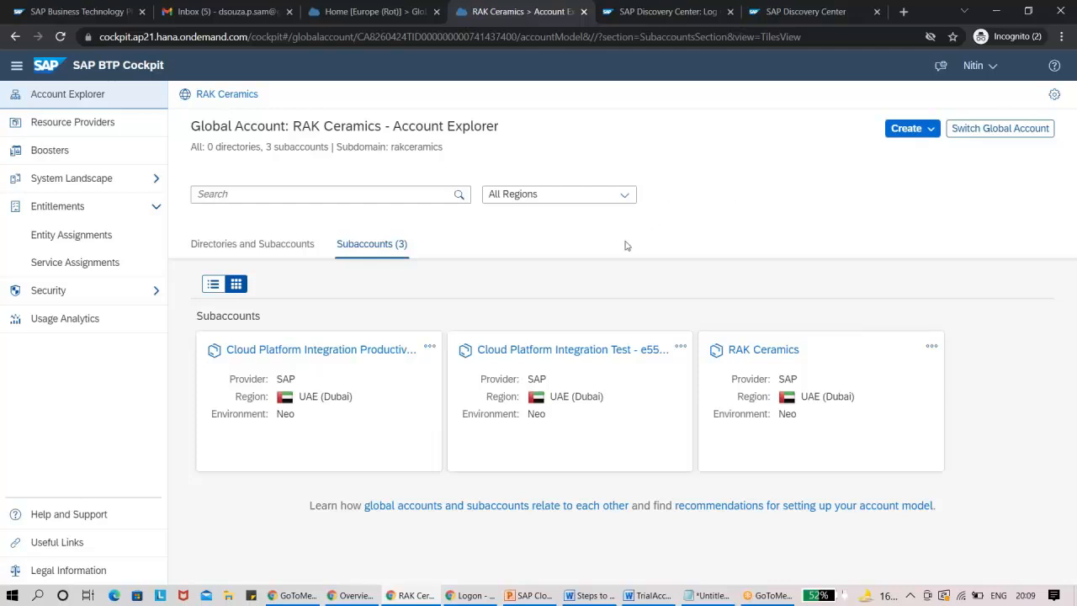
Open the Cloud Platform Integration Test subaccount, entering the account password to log on.
left_click(553, 353)
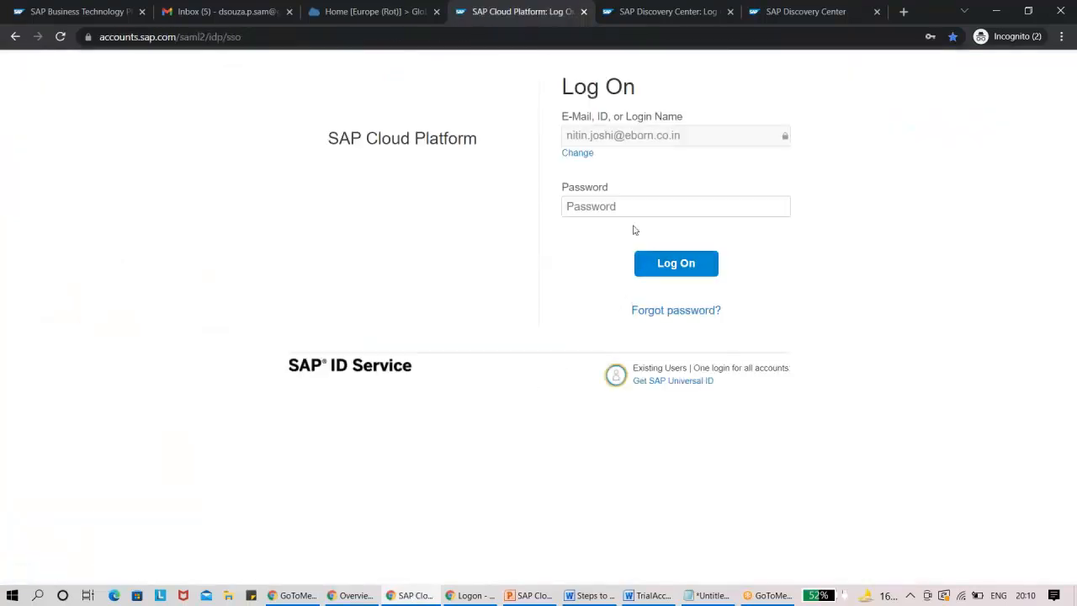
left_click(621, 207)
type("•••••")
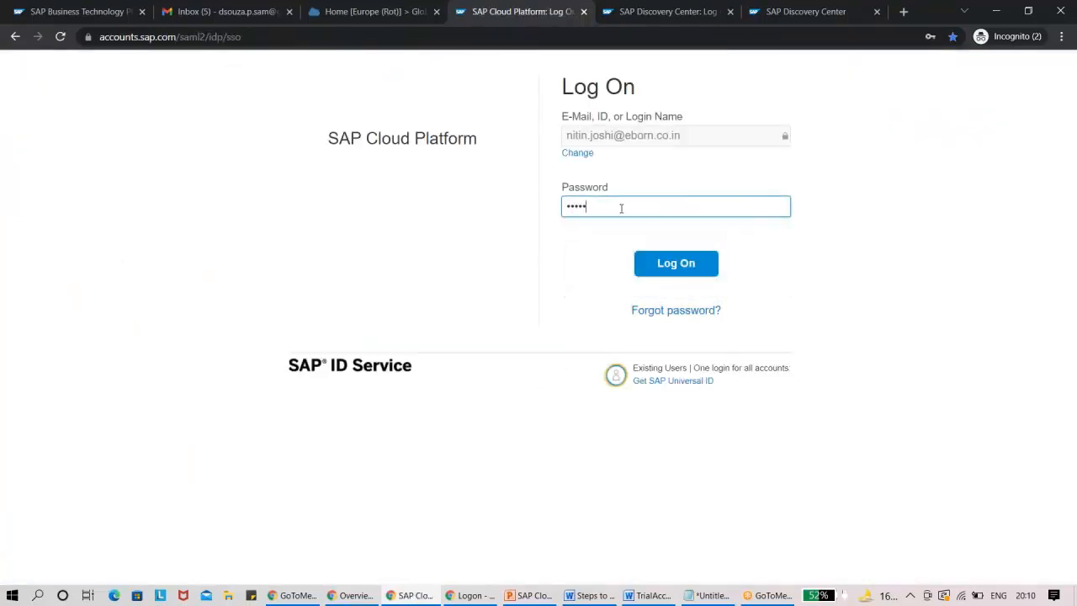
left_click(658, 267)
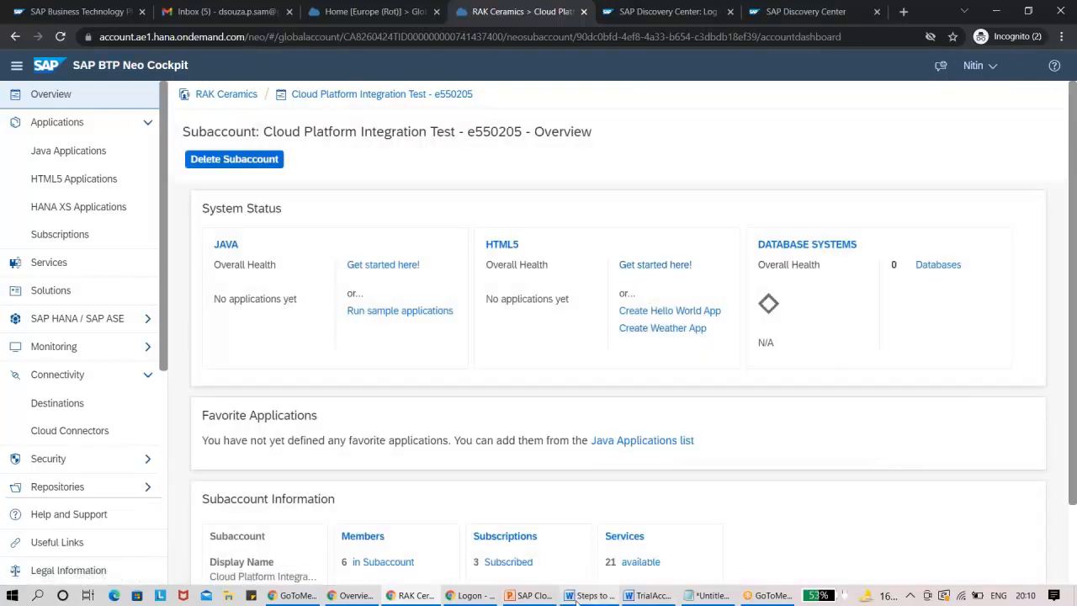
Switch to the SAP Cloud Integration Suite presentation in PowerPoint and move slide 33 with the subscriptions screenshot to the end.
left_click(530, 595)
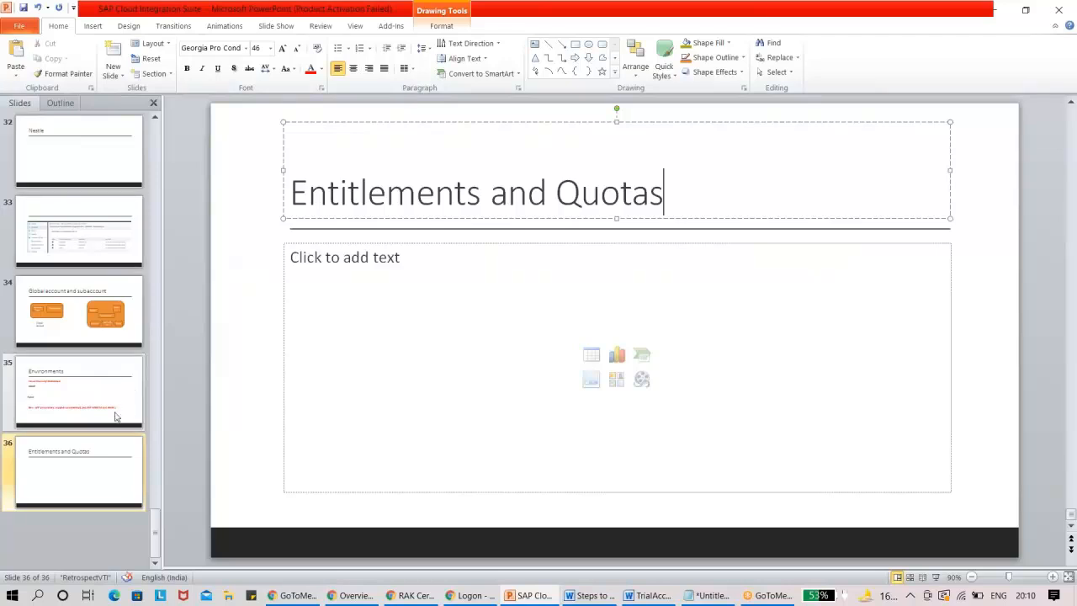
left_click(79, 234)
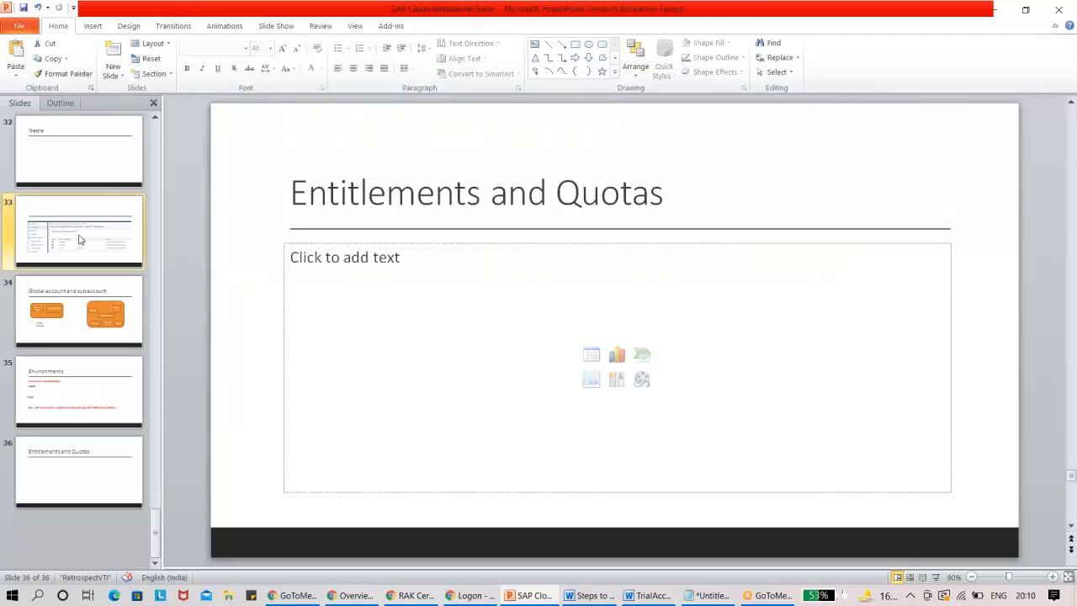
left_click_drag(80, 253, 56, 500)
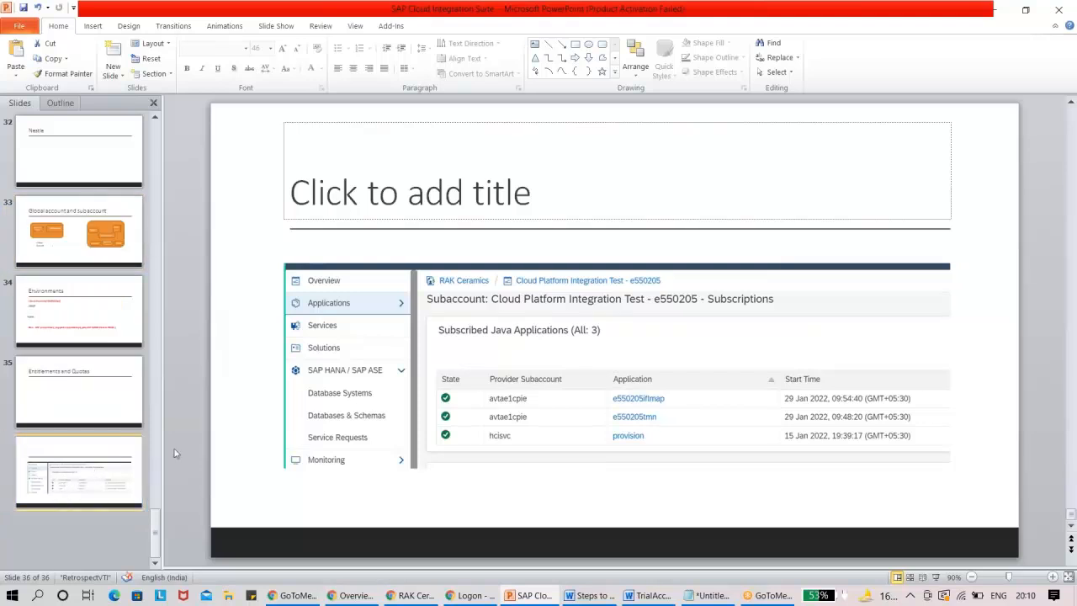
Title slide 36 "Application -> Subscriptions" and add a new slide after it.
left_click(399, 206)
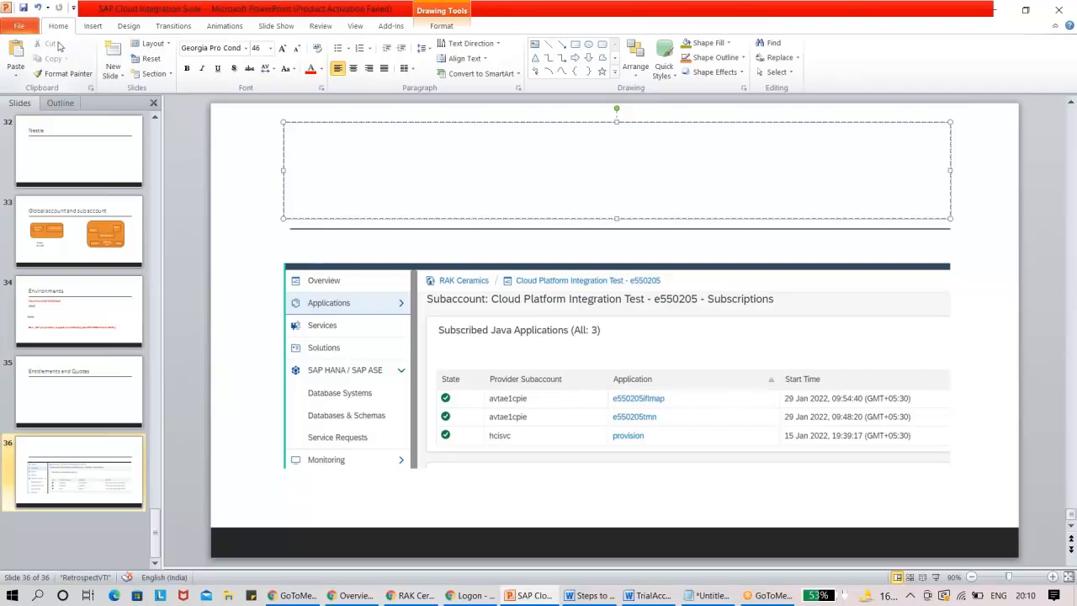
type("Applicat")
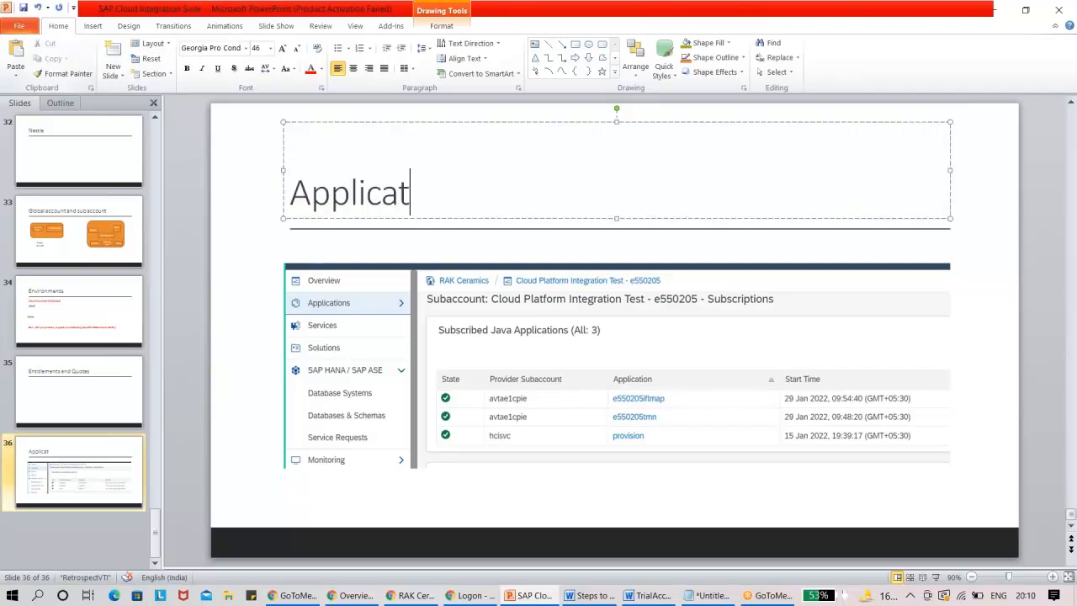
type("ion -> Subscr")
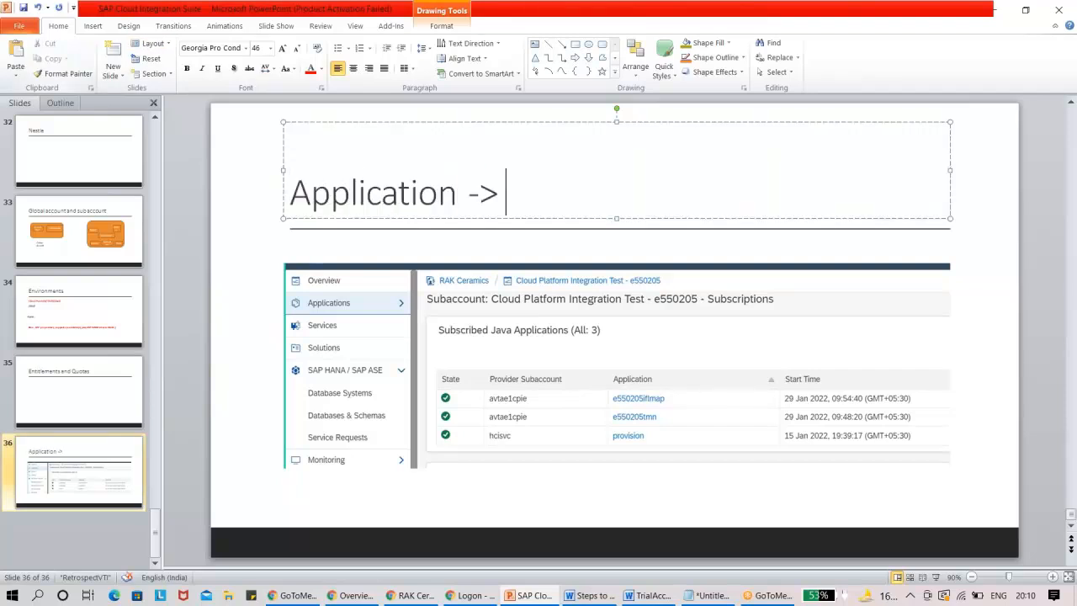
type("iptions")
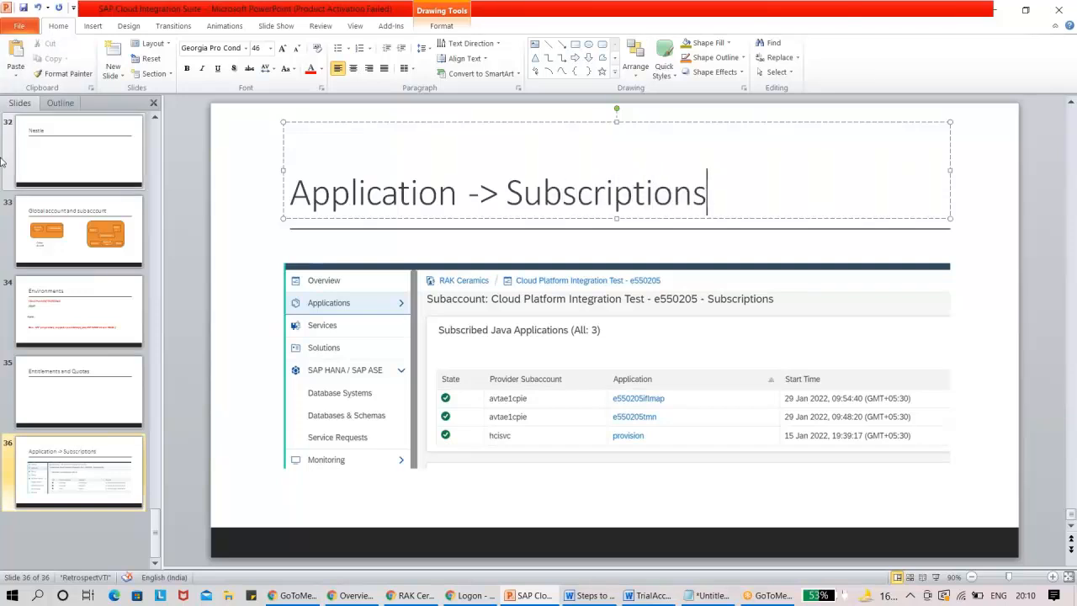
right_click(98, 492)
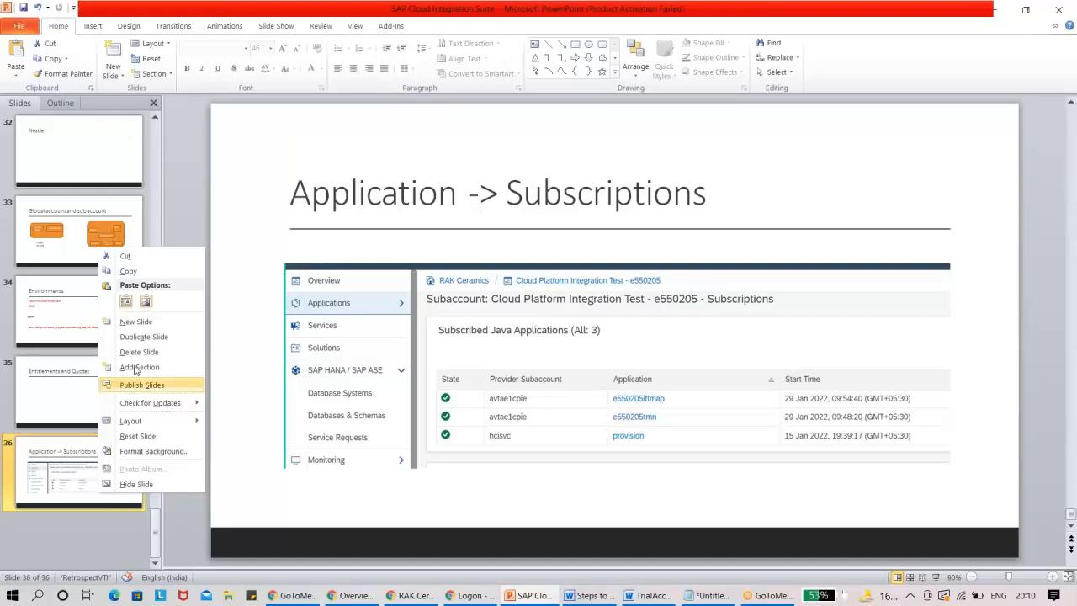
left_click(133, 322)
Switch to the SAP BTP Neo Cockpit in the browser and review the test subaccount's subscriptions and its full list of services.
key("alt+Tab")
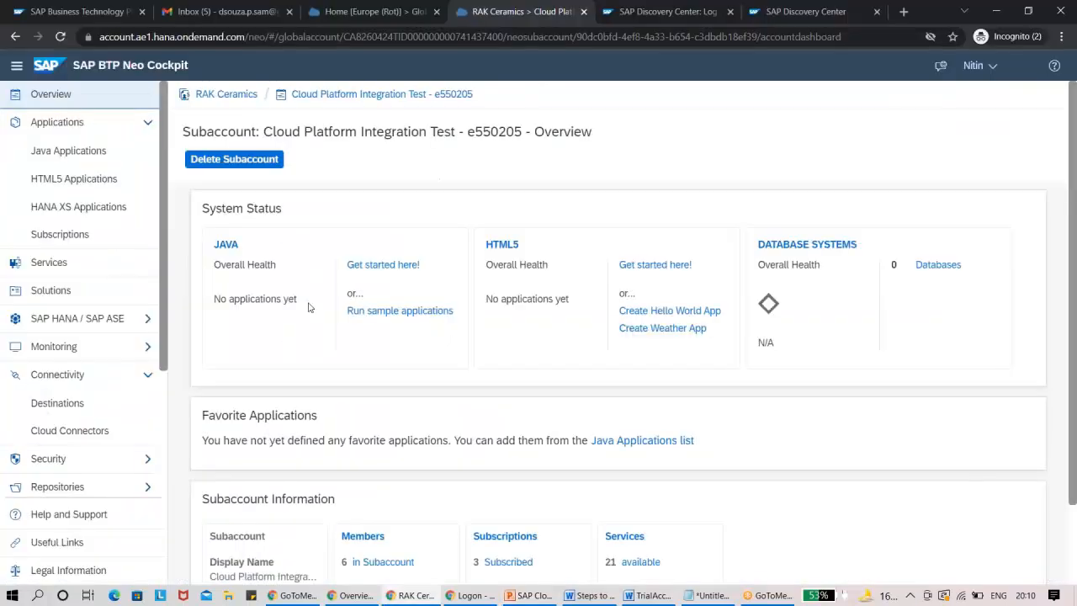
left_click(80, 238)
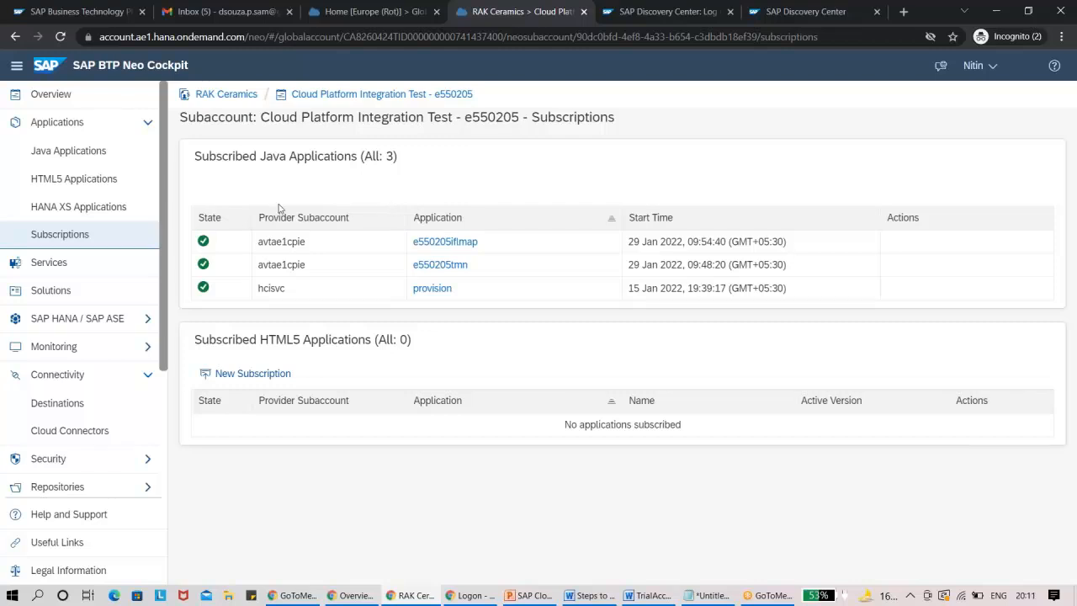
left_click(68, 269)
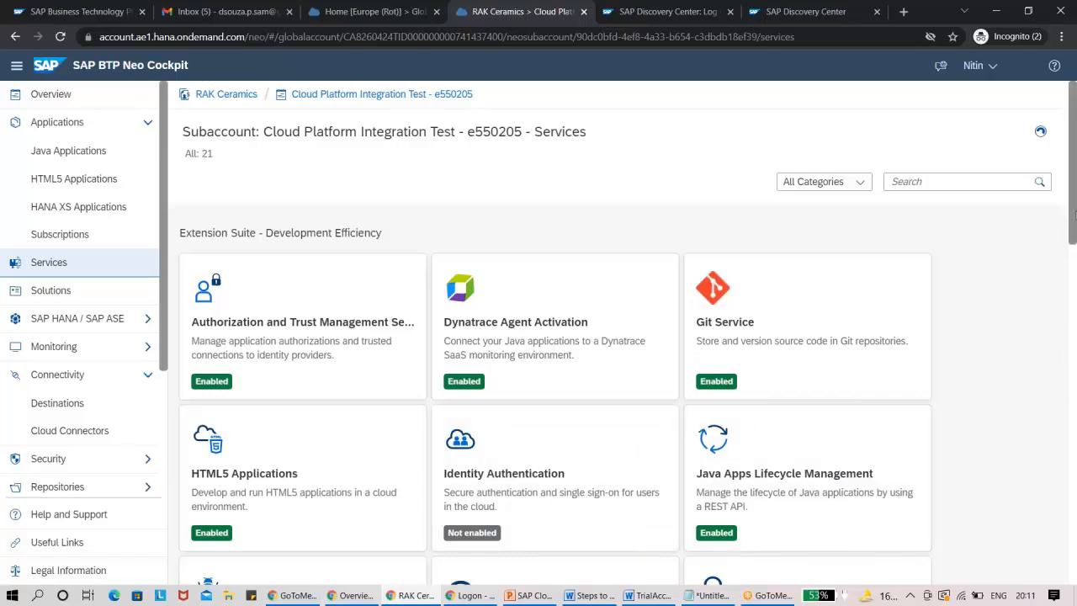
scroll(1071, 335, "down", 4)
scroll(1073, 332, "down", 5)
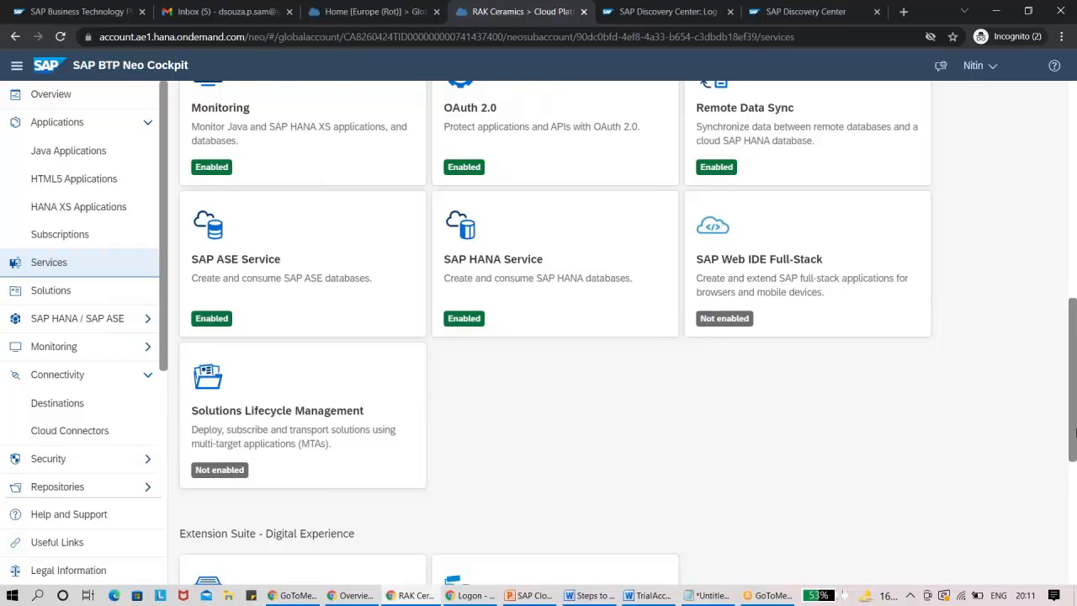
left_click_drag(1075, 442, 1074, 217)
Filter the subaccount's services by Integration Suite and open the Process Integration service's overview.
left_click(824, 182)
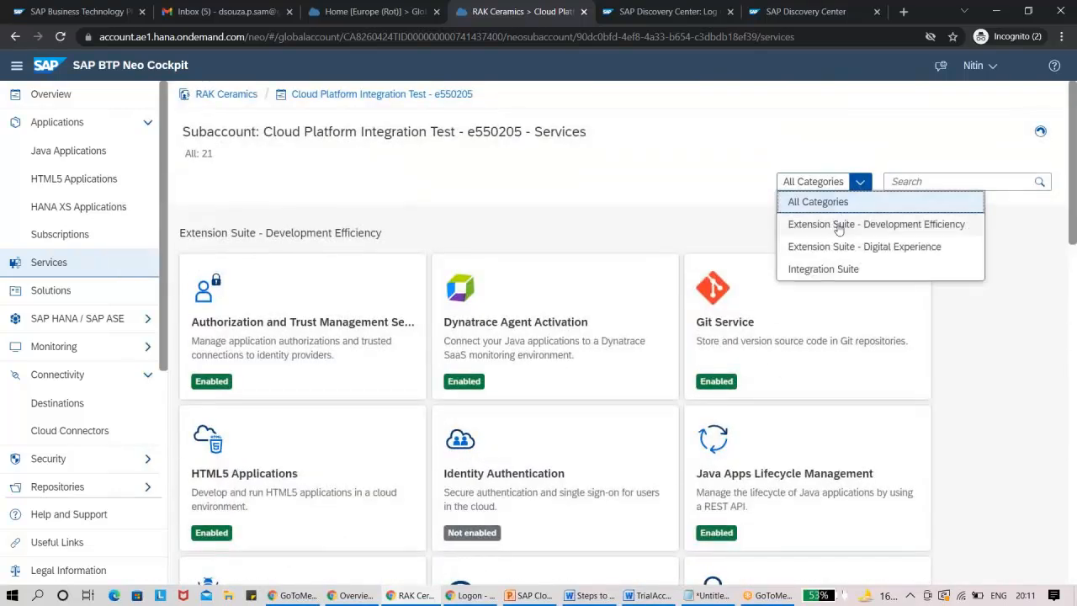
left_click(834, 269)
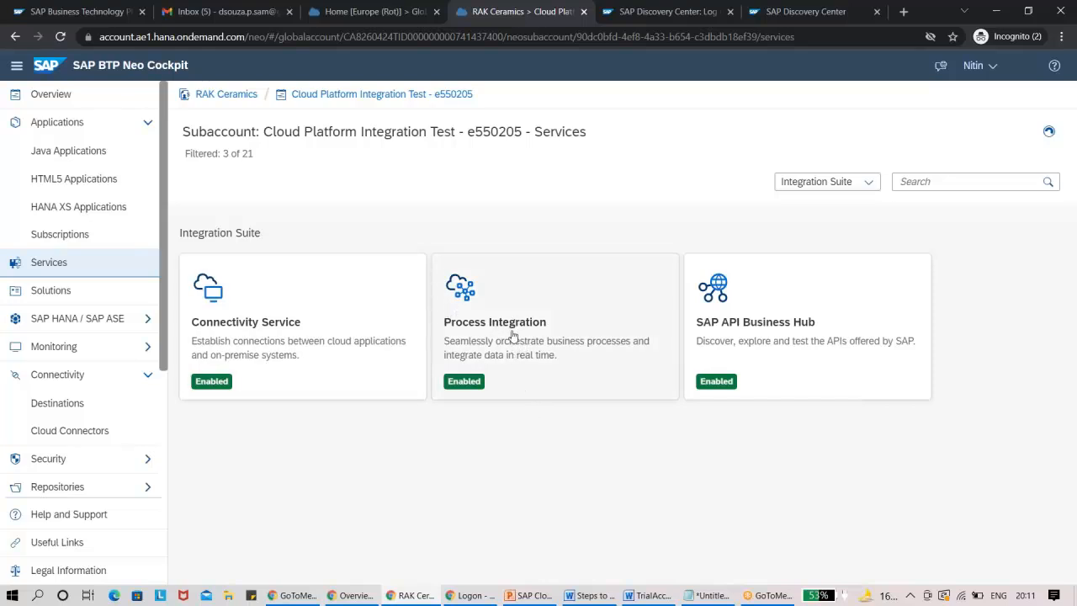
left_click(511, 338)
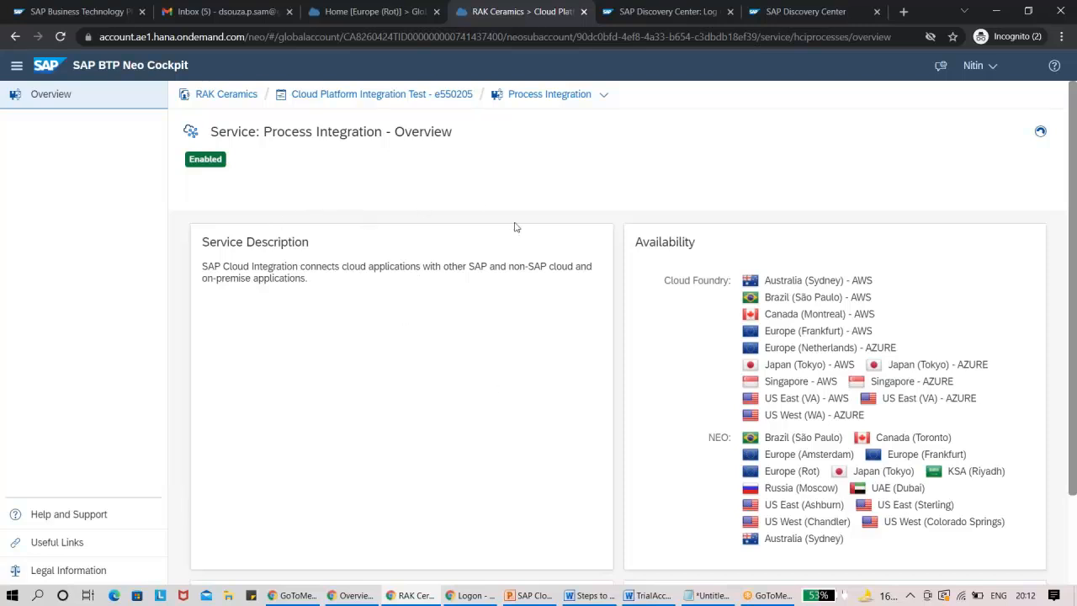
Return to the services list, view the Identity Authentication service's overview, and go back to the list.
left_click(439, 99)
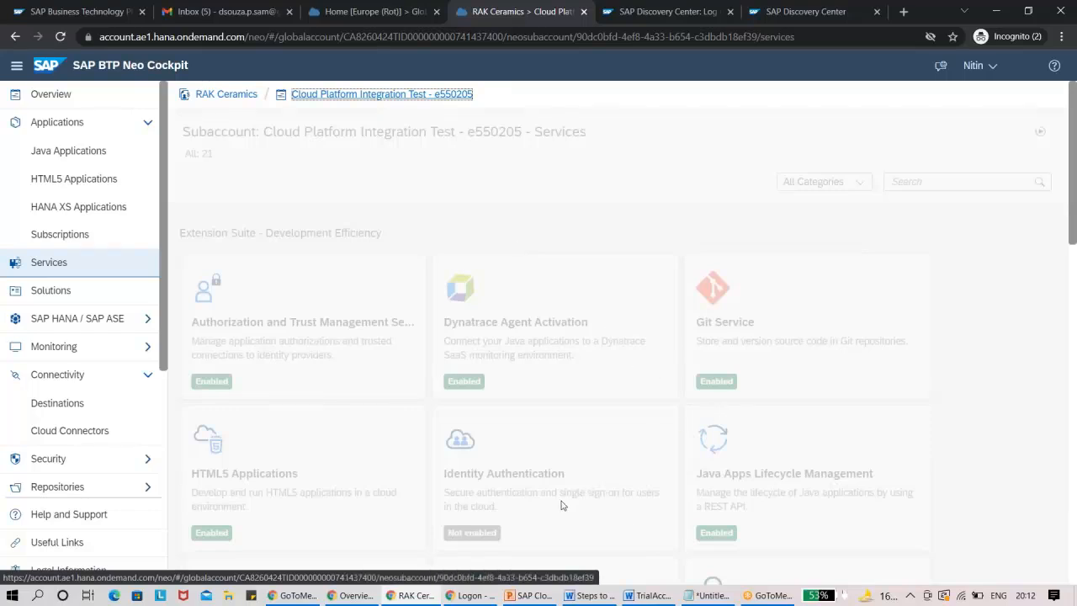
left_click(505, 497)
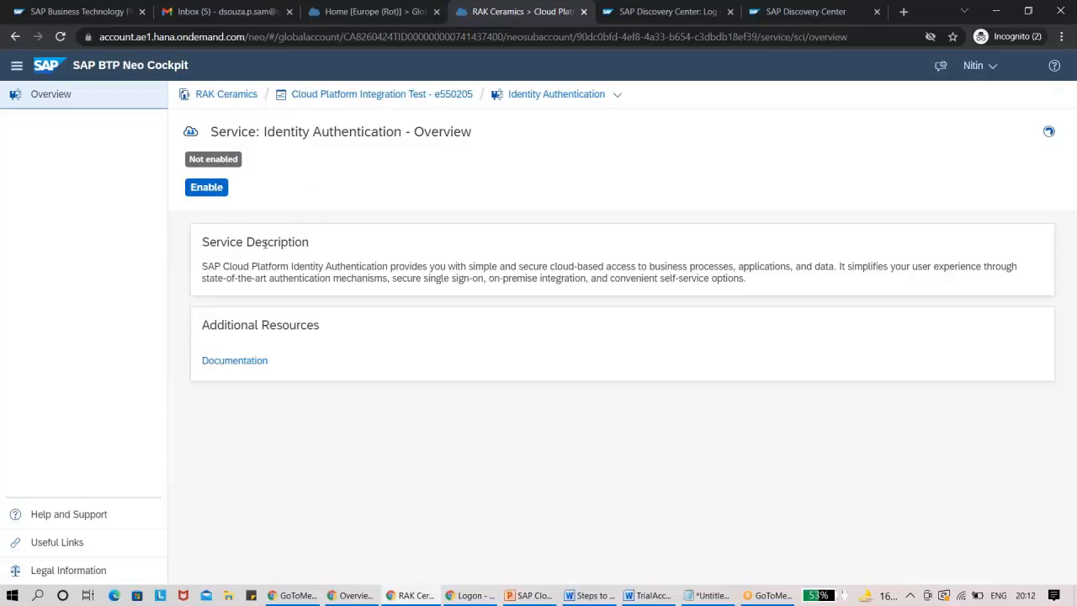
left_click(430, 97)
Show only the Integration Suite services again and read Process Integration's description, regional availability, actions and additional resources.
left_click(842, 184)
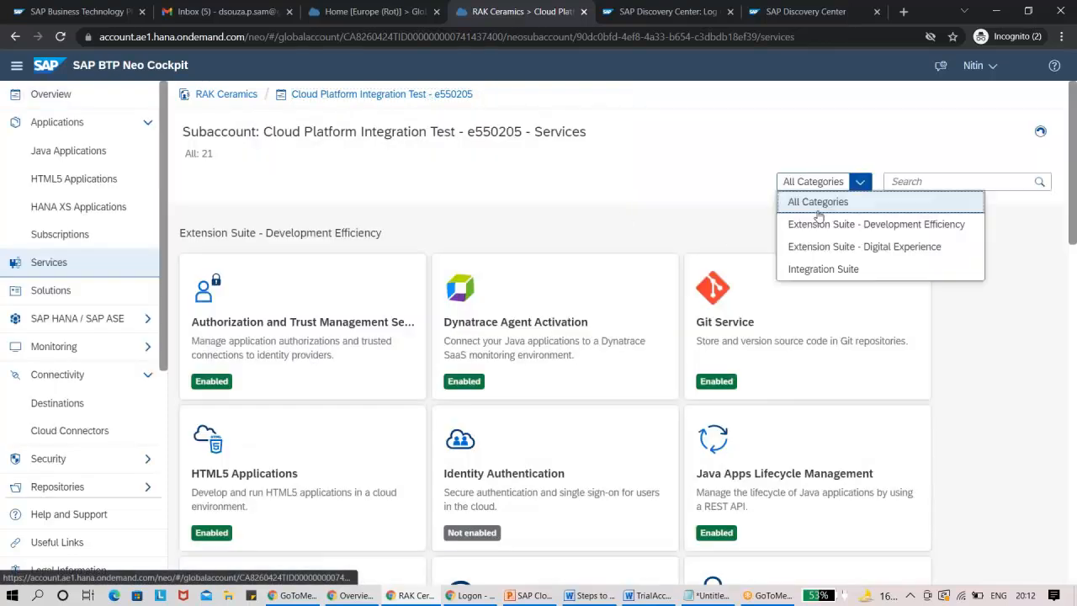
left_click(813, 270)
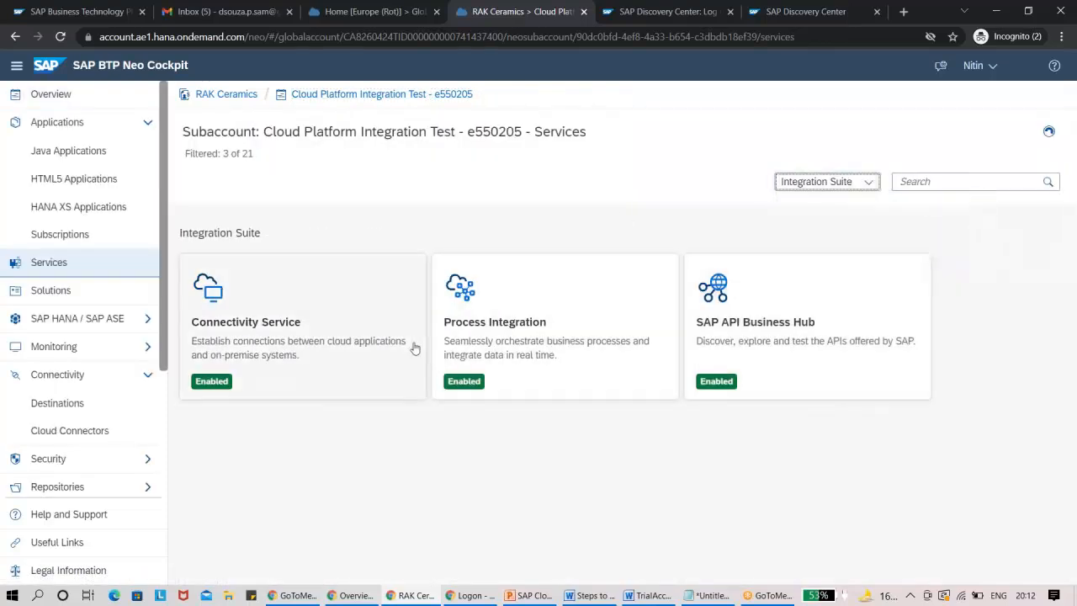
left_click(520, 348)
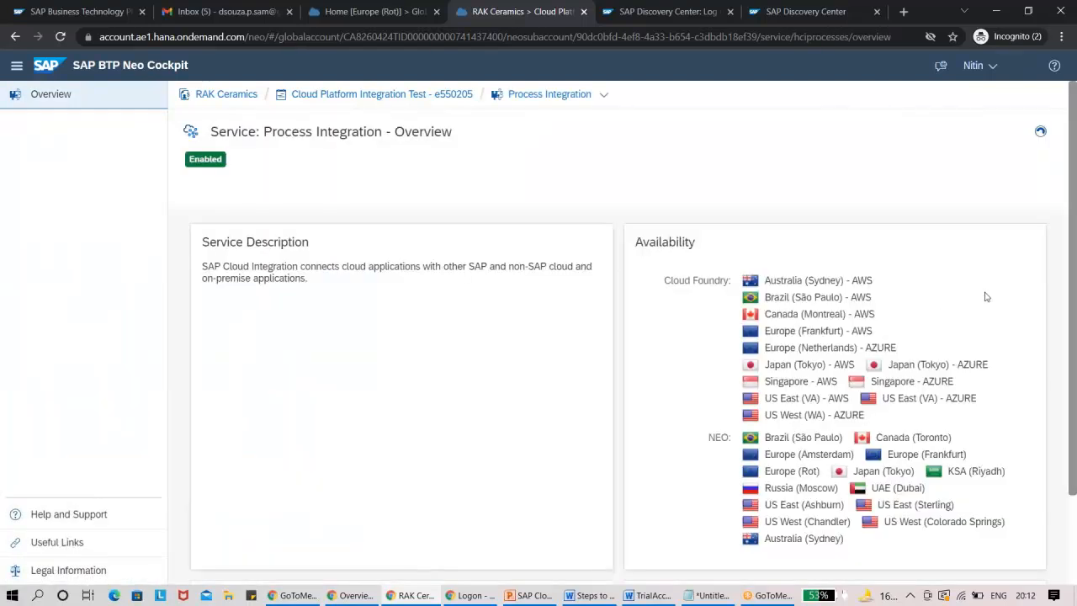
left_click_drag(1074, 270, 1076, 367)
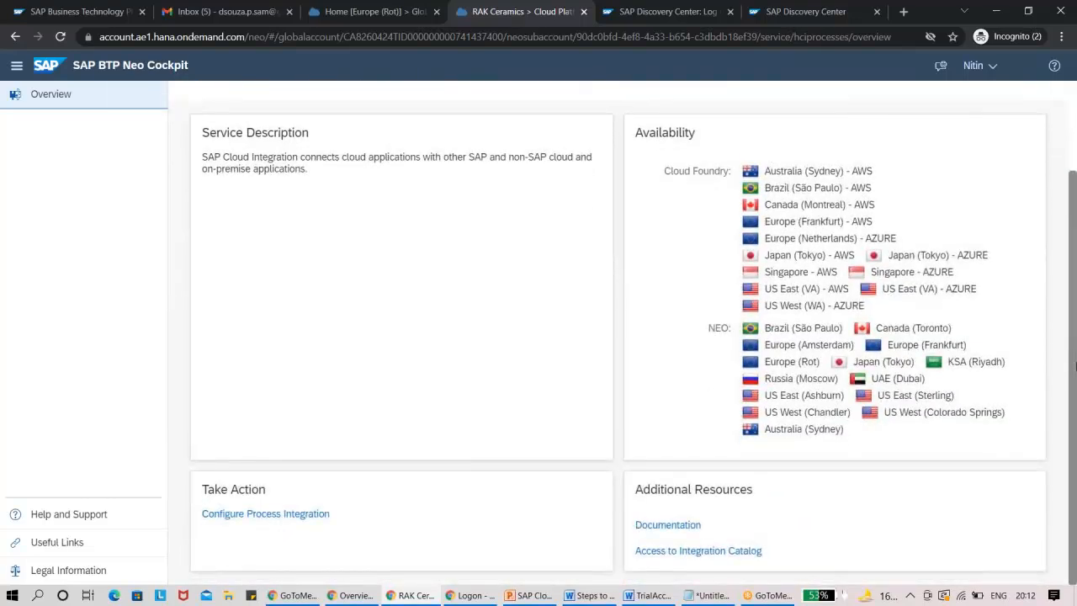
scroll(1052, 337, "up", 2)
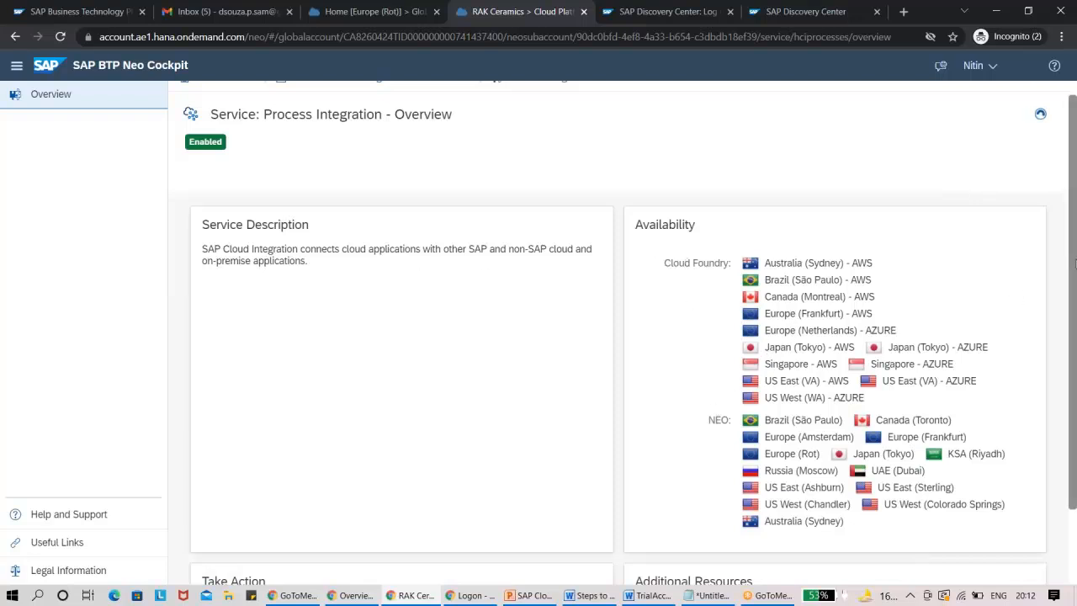
left_click_drag(1075, 272, 1075, 367)
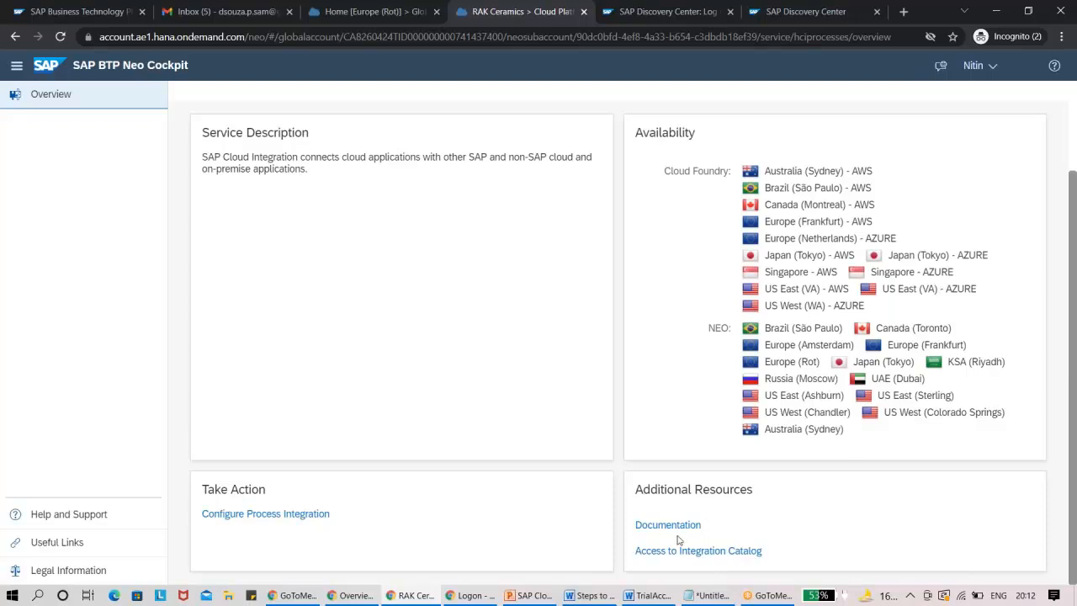
left_click_drag(1073, 503, 264, 241)
left_click_drag(1073, 232, 1053, 120)
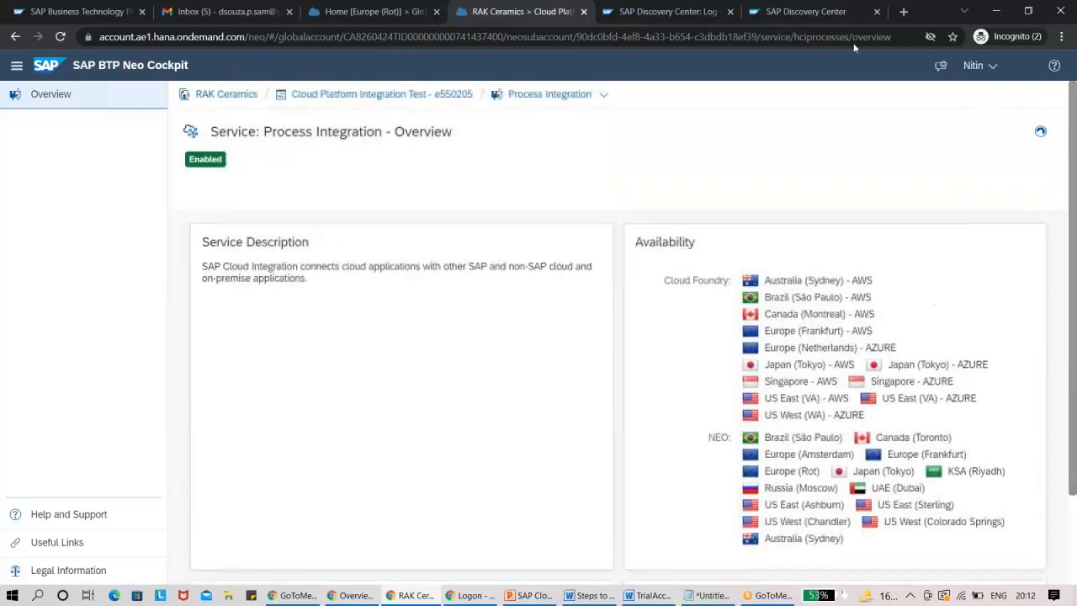
Reopen the test subaccount's subscriptions, switch briefly to the PowerPoint presentation, and return to the cockpit in the browser.
left_click(385, 96)
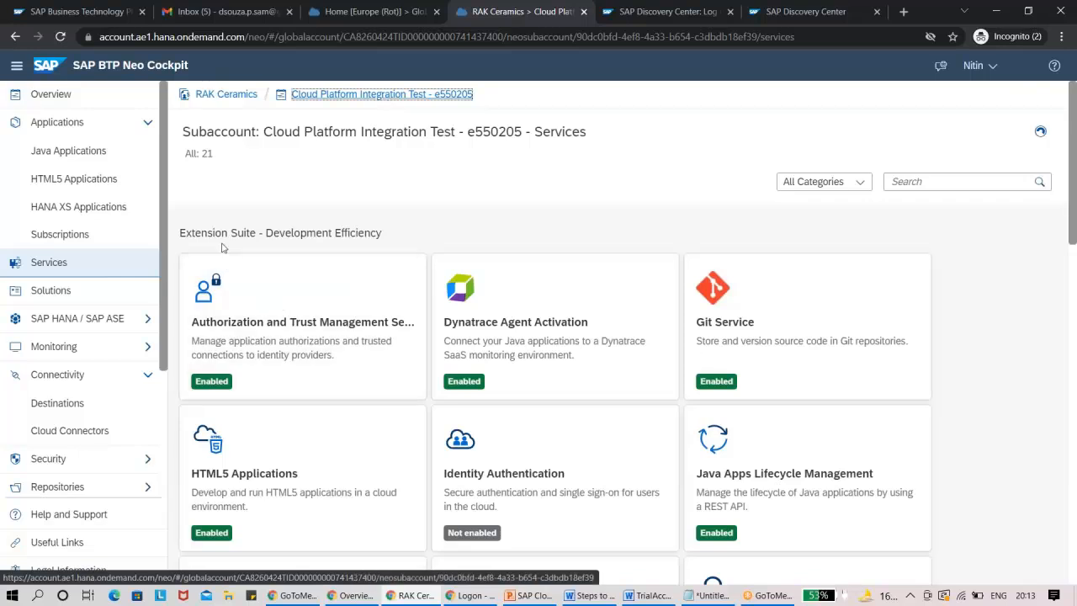
left_click(65, 242)
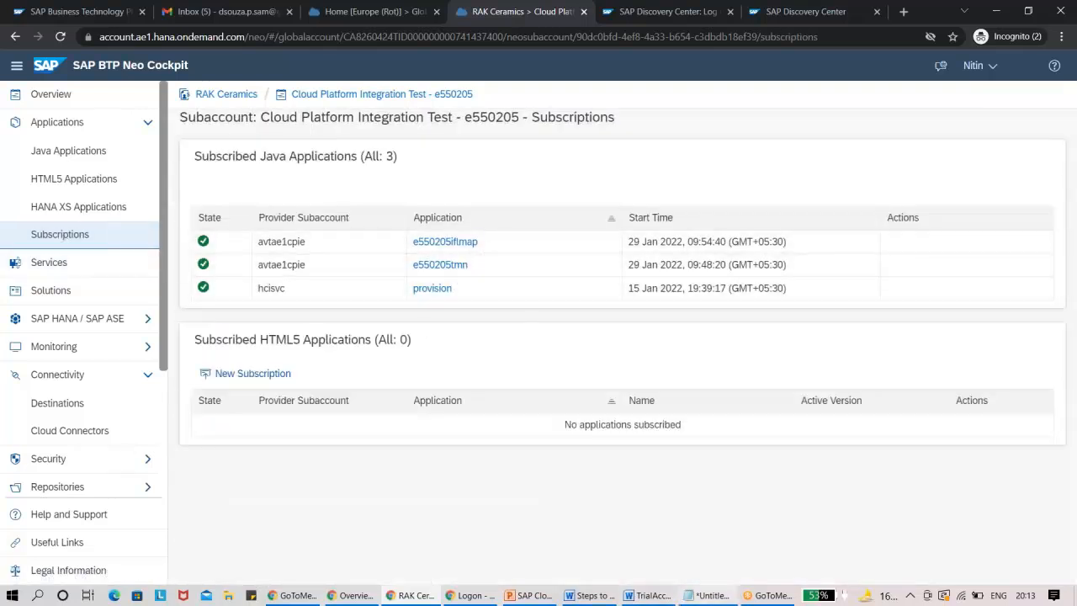
left_click(531, 595)
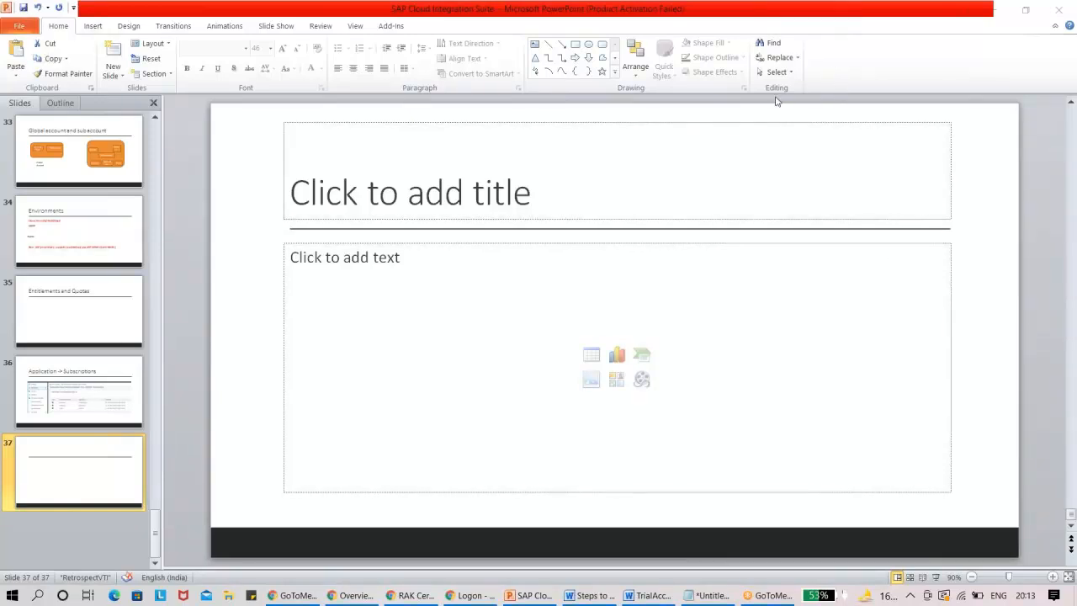
key("alt+Tab")
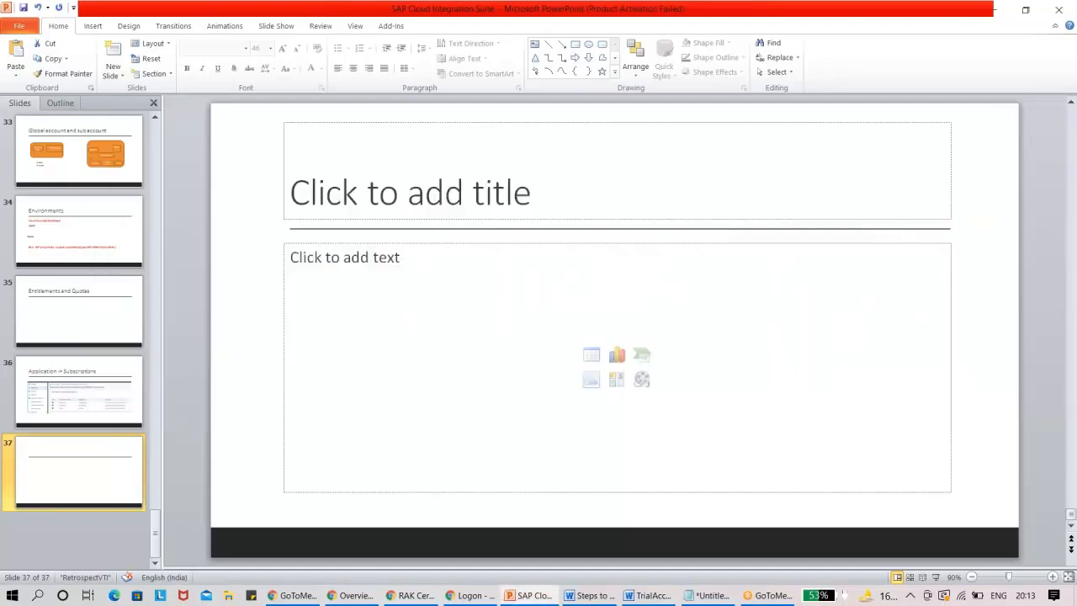
key("alt+Tab")
left_click(455, 218)
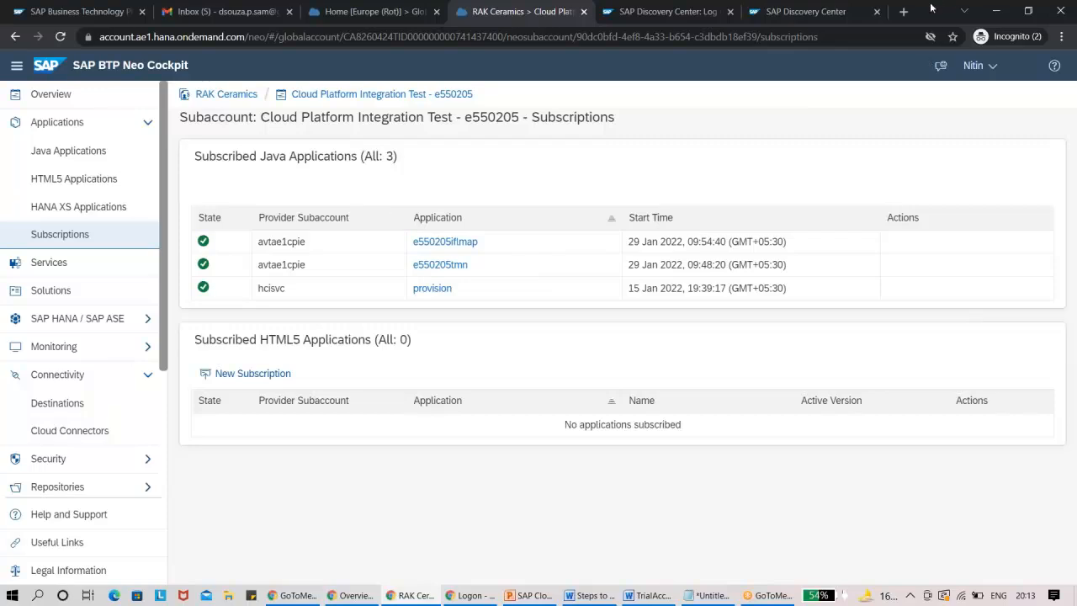
Restore the browser window to a smaller size and open the Account Explorer of the RAK Ceramics global account.
left_click_drag(932, 8, 894, 47)
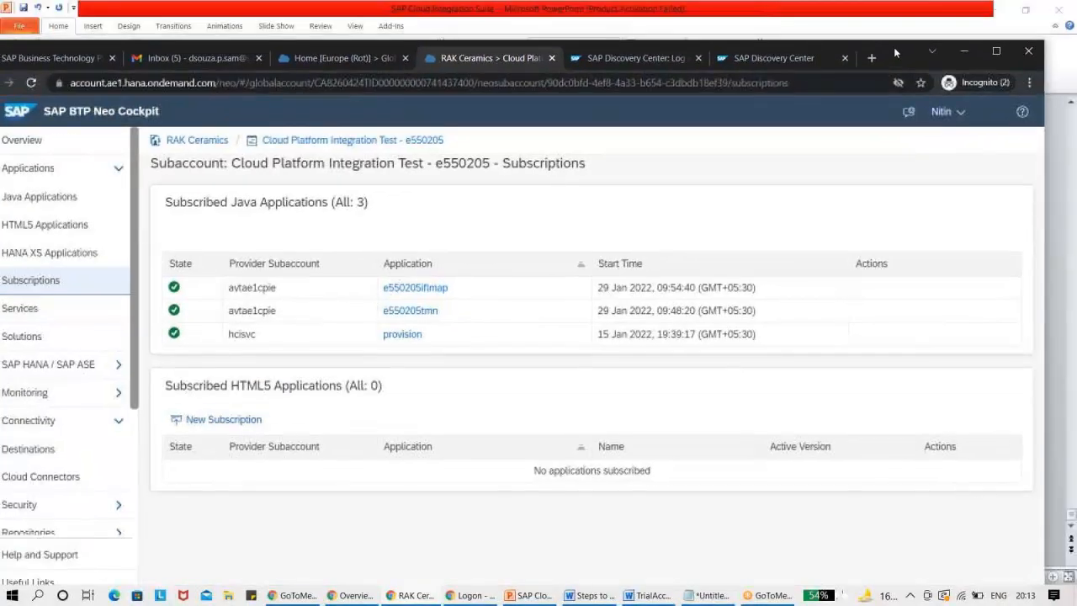
left_click(327, 55)
left_click(487, 59)
left_click(202, 141)
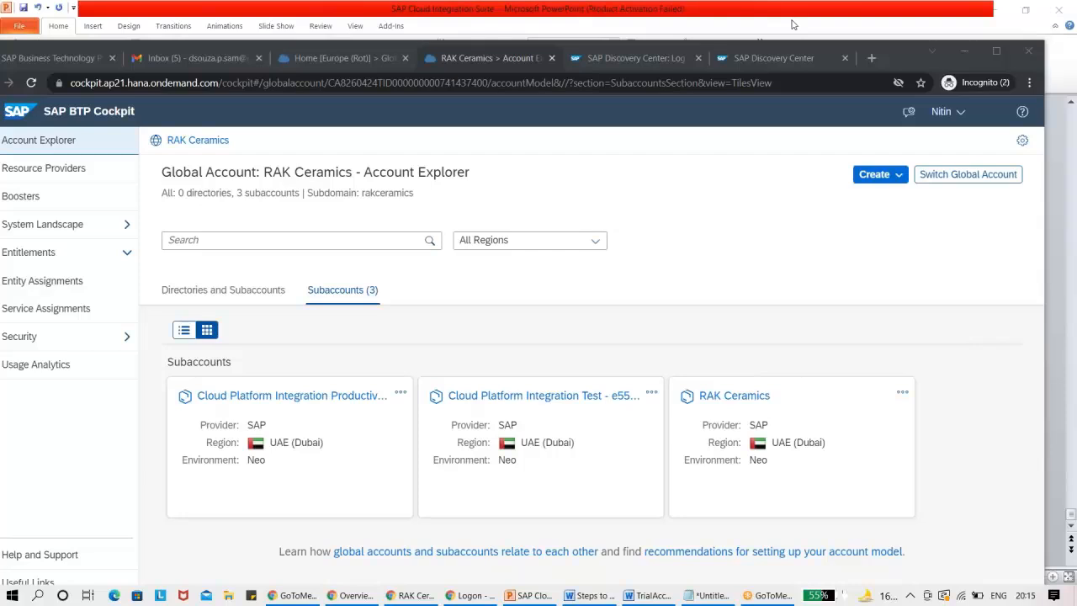
Open the Cloud Platform Integration Test subaccount, maximize the browser window and display the subaccount's subscriptions.
left_click(528, 399)
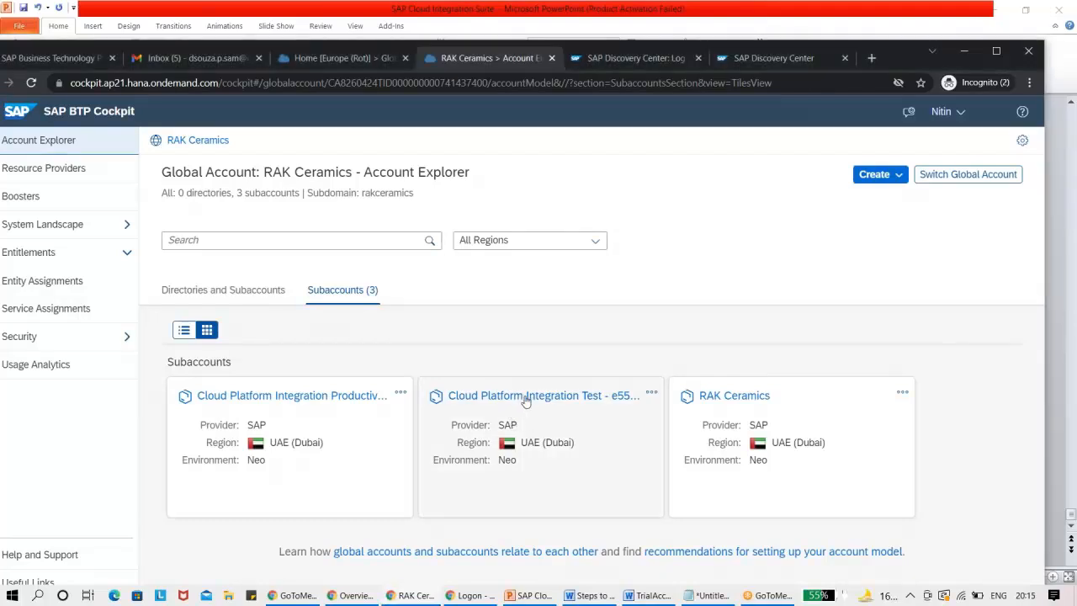
left_click(528, 397)
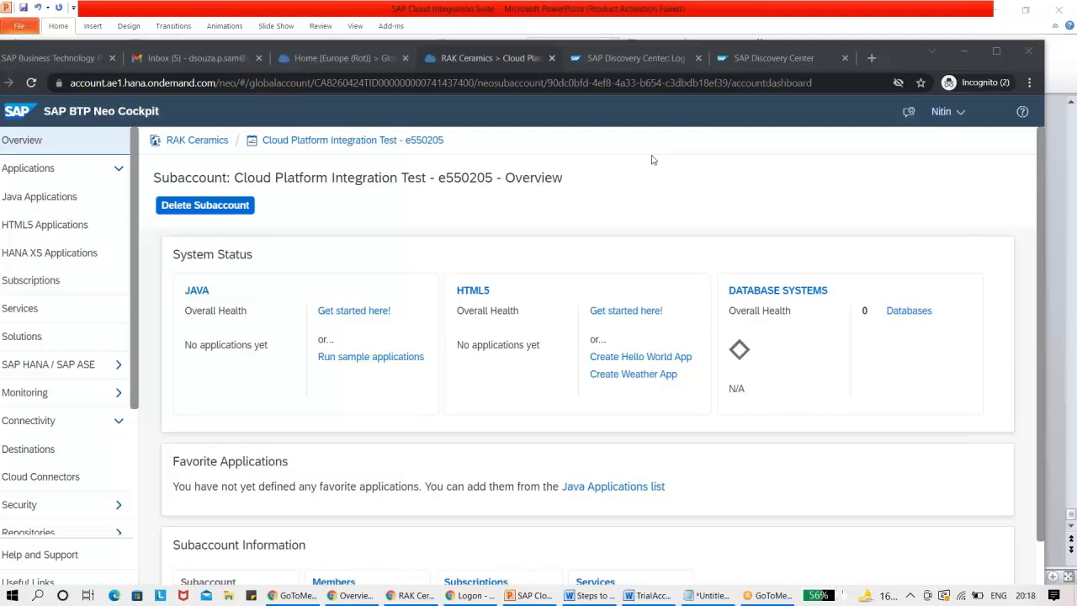
left_click(995, 59)
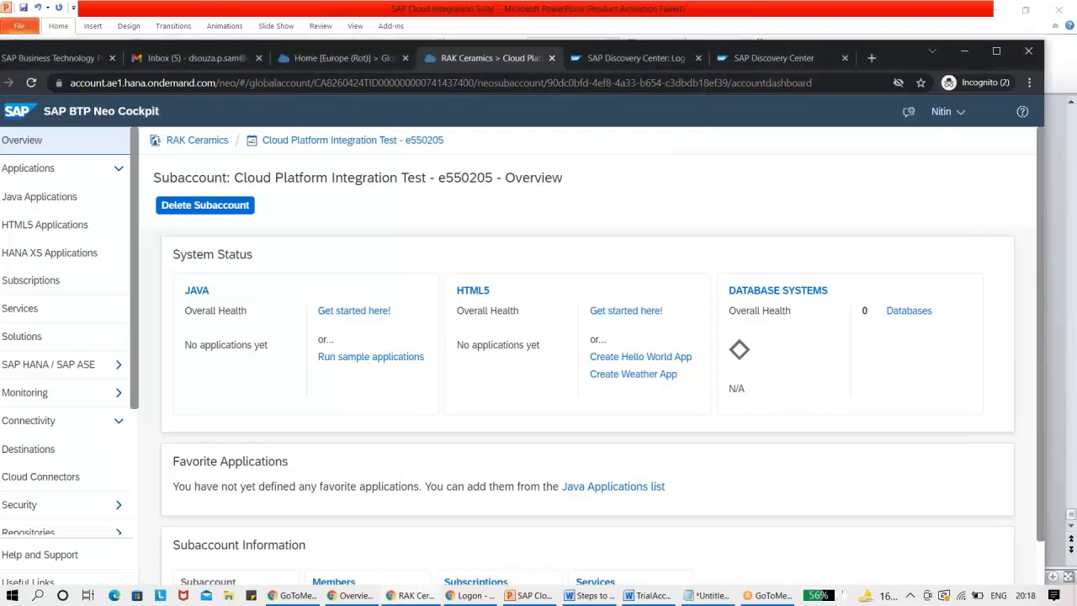
left_click(997, 51)
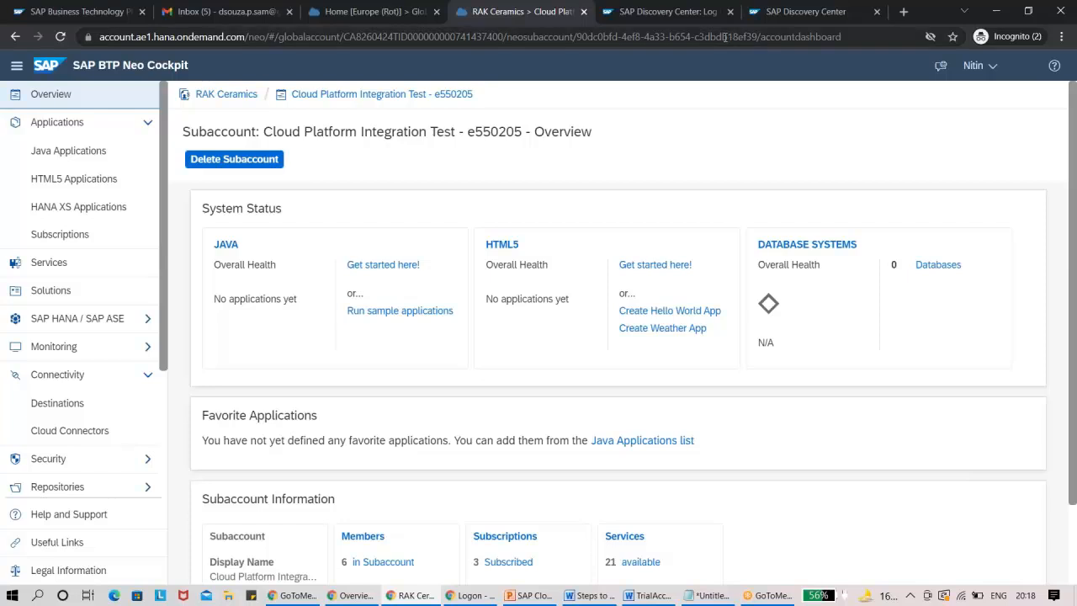
left_click(71, 237)
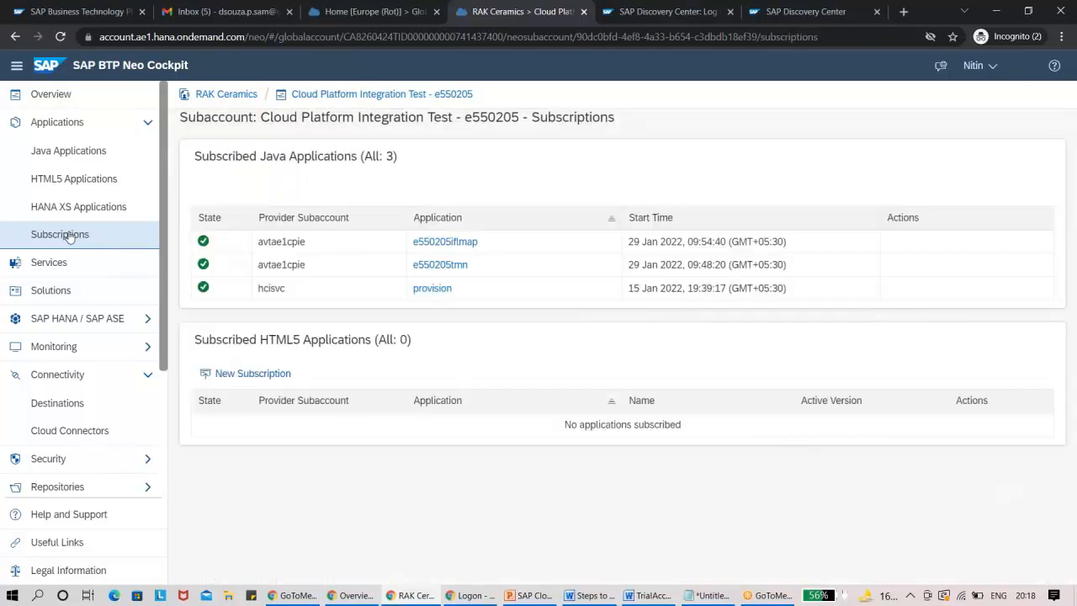
Switch to the PowerPoint presentation, title the blank slide 37 "Roles for Integration" and place the text cursor in its body.
left_click(534, 597)
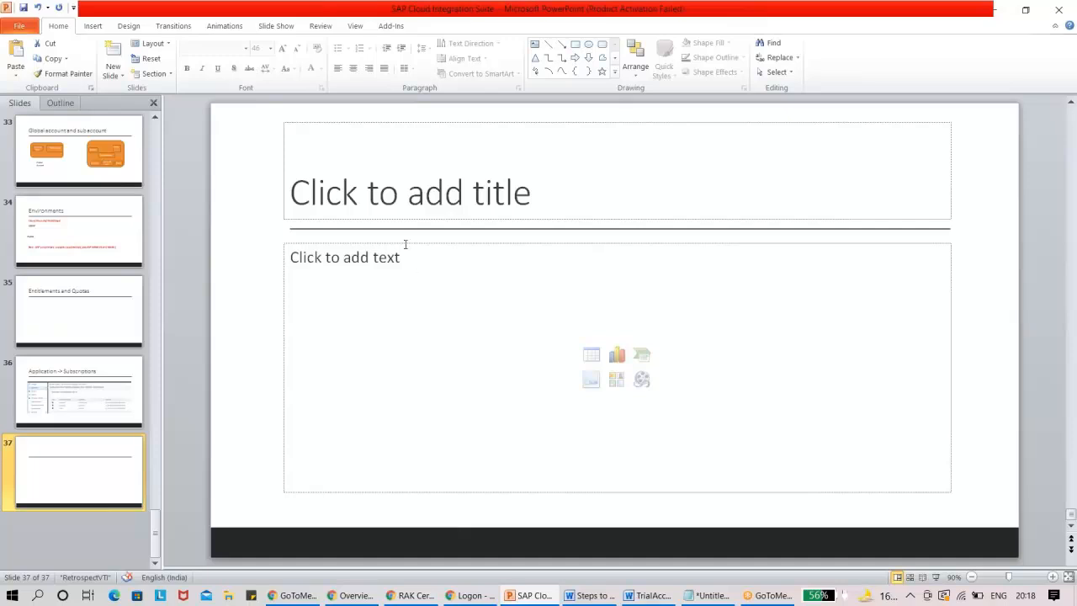
left_click(395, 197)
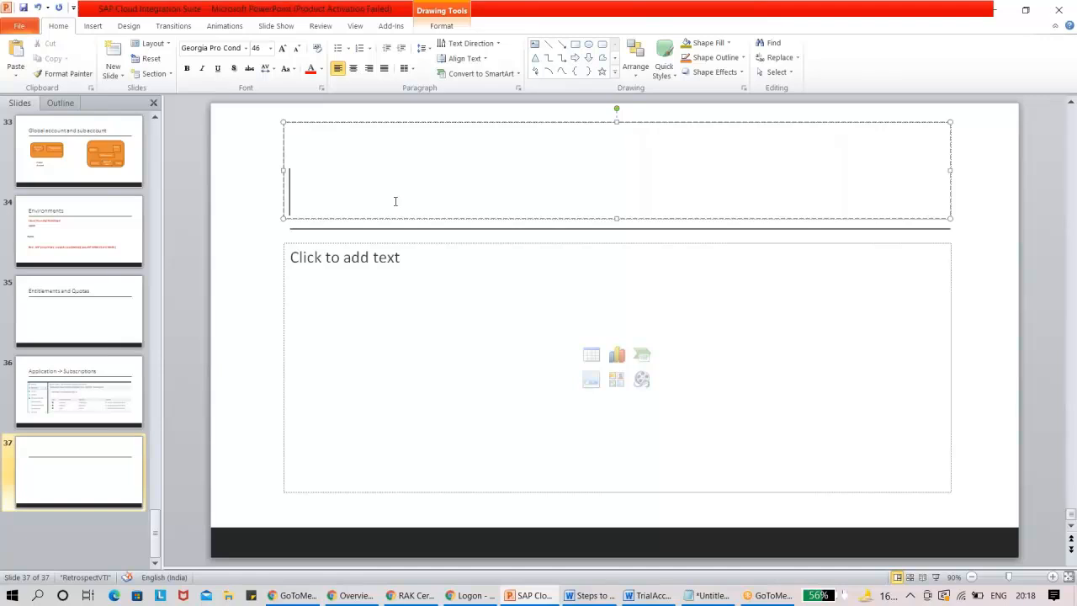
type("Role")
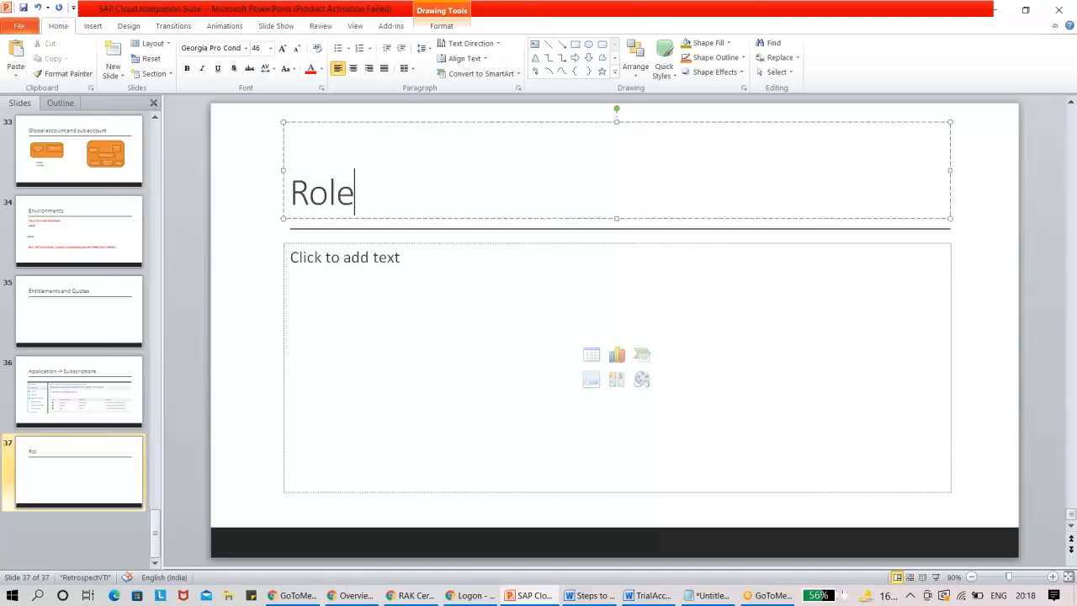
type("s fo r In")
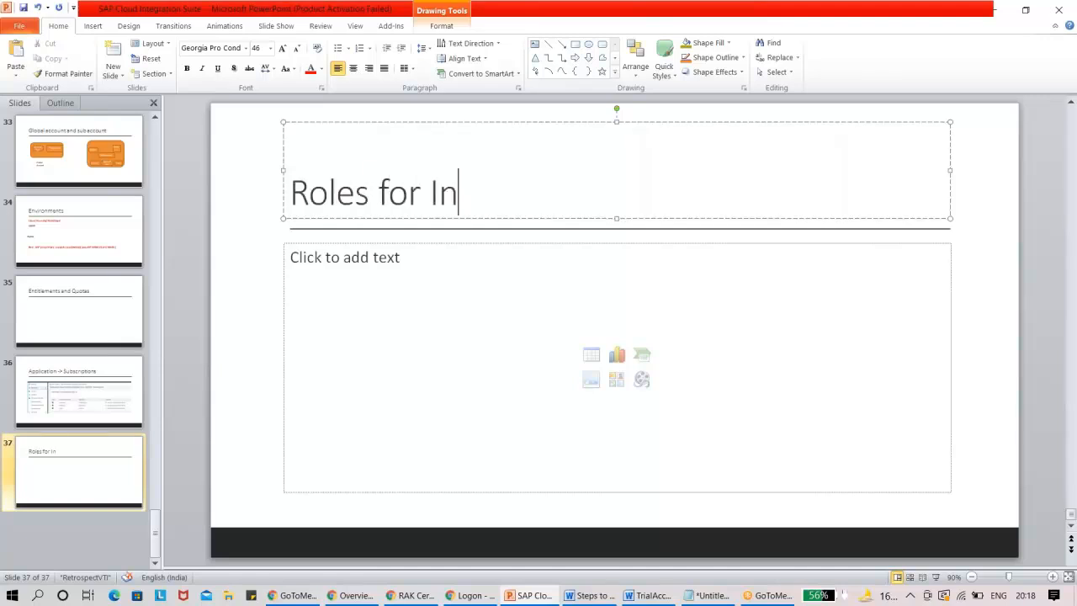
type("tegration")
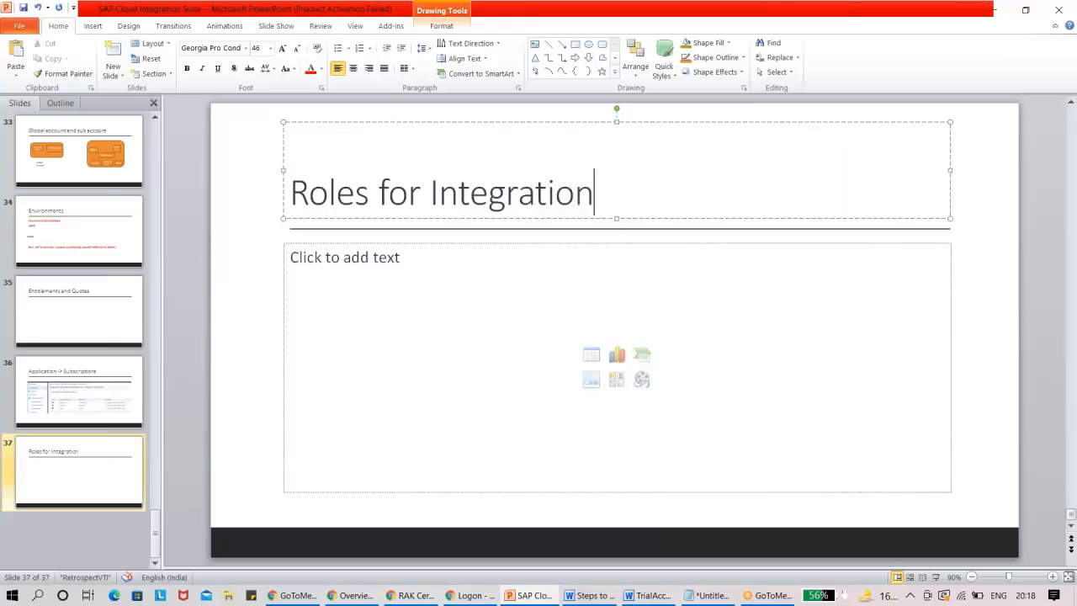
left_click(393, 243)
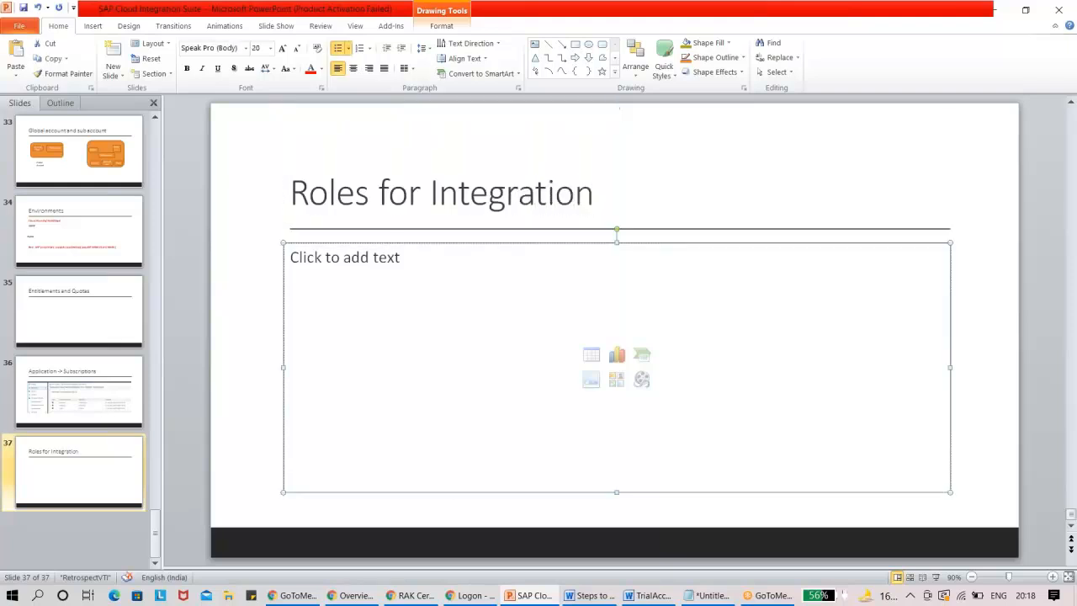
left_click(392, 251)
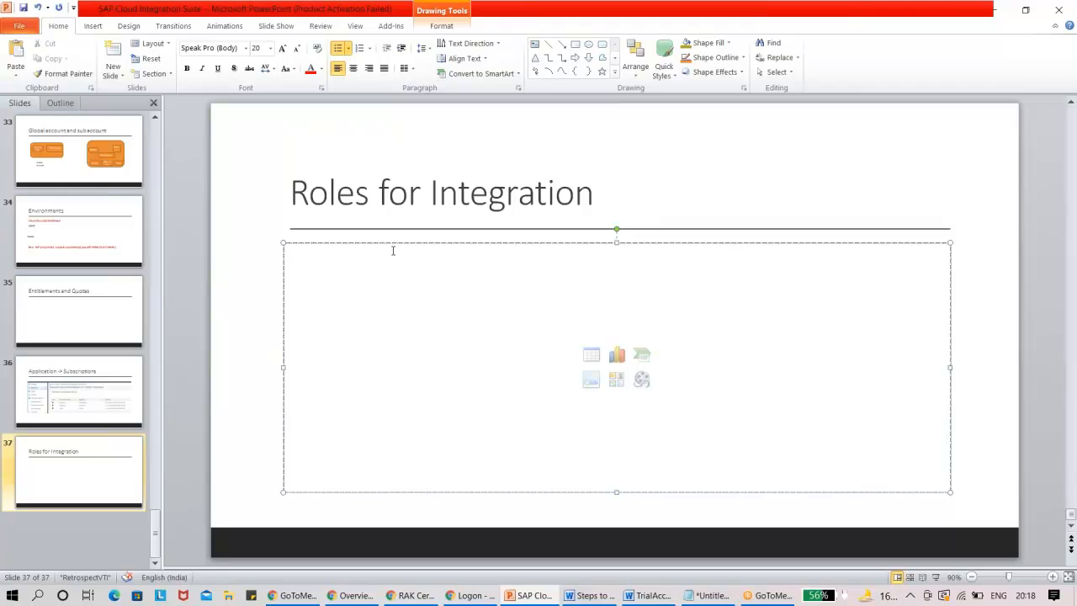
In the browser cockpit, view the roles of the subscribed application e550205tmn, and return to the PowerPoint presentation.
key("alt+Tab")
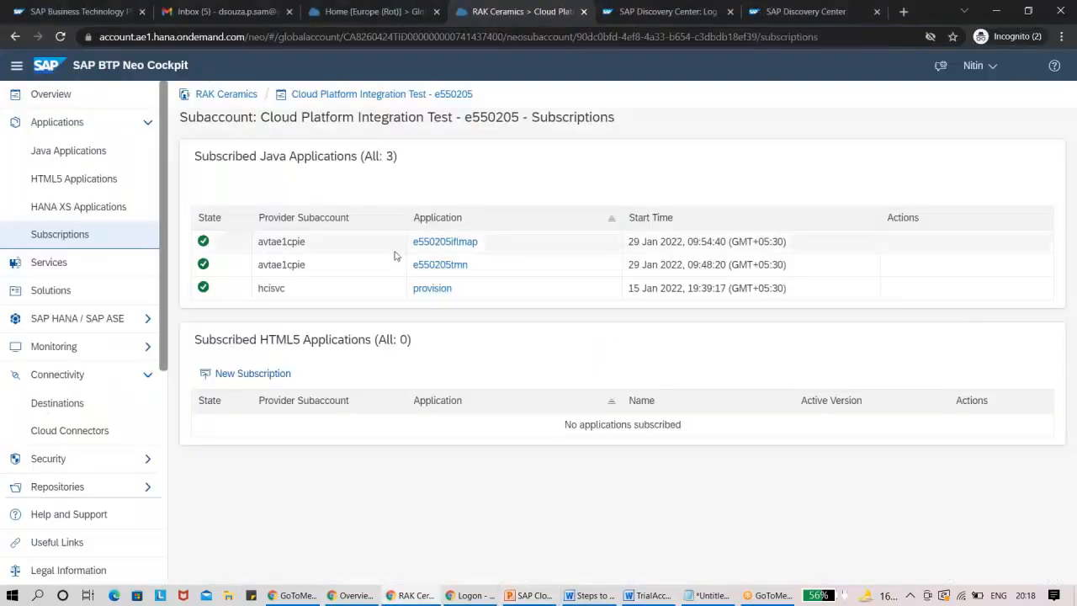
left_click(459, 266)
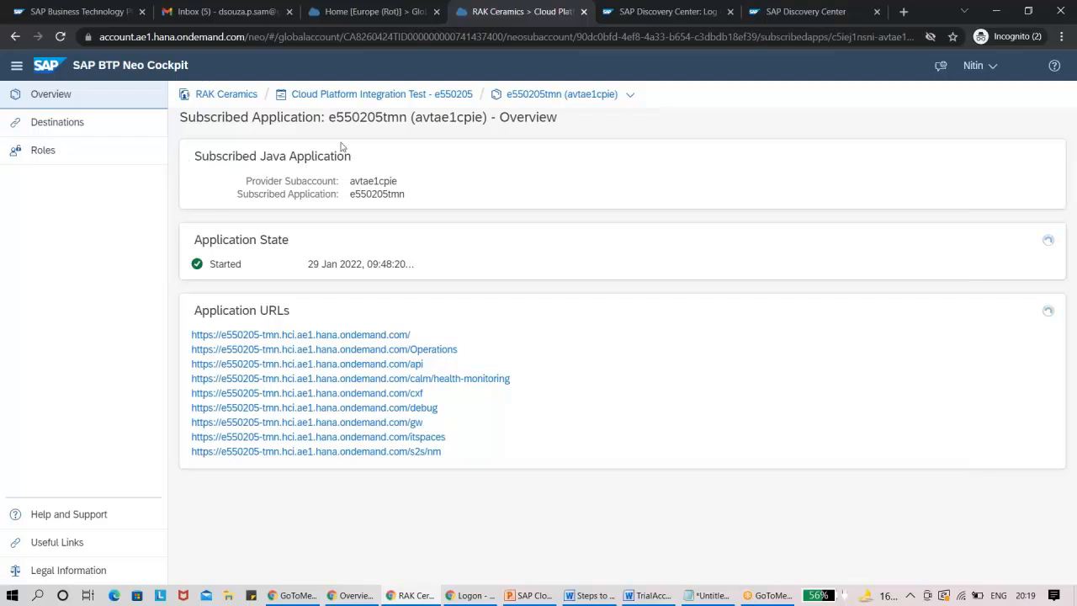
left_click(85, 155)
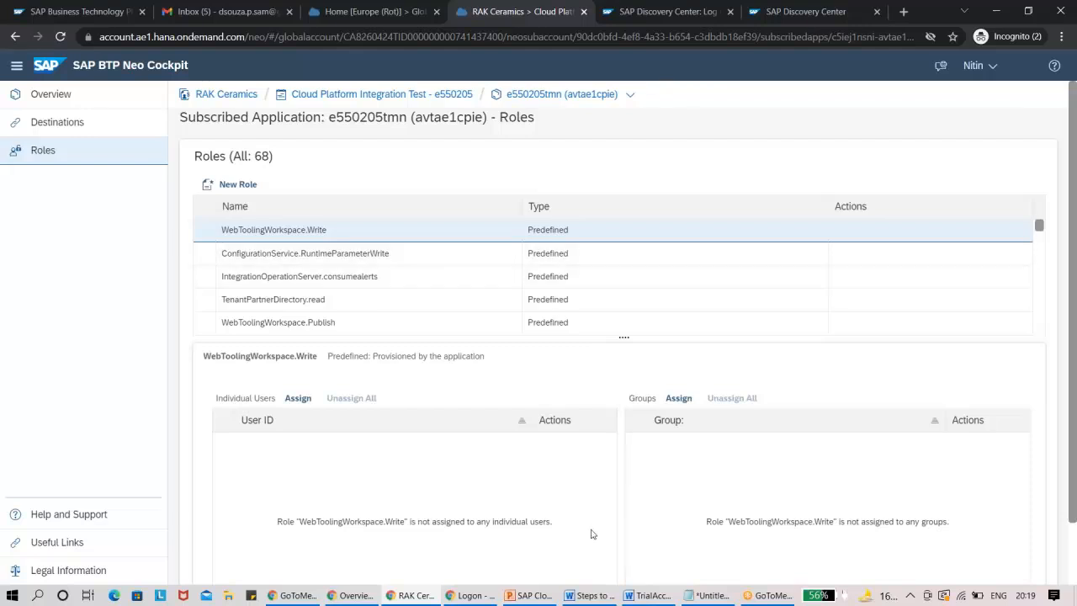
mouse_move(535, 597)
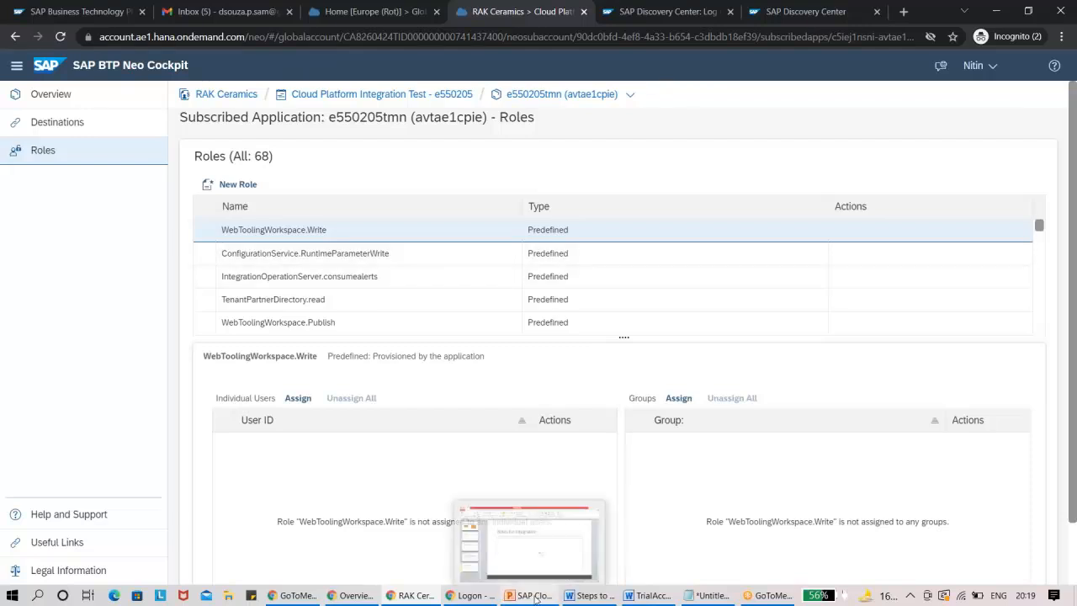
left_click(508, 543)
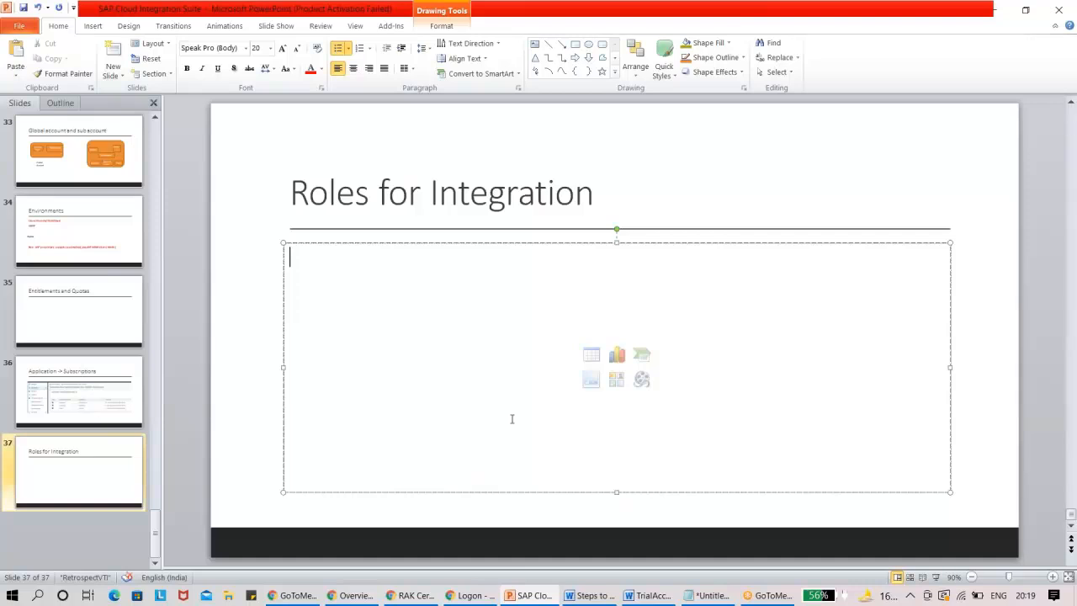
type("Auth")
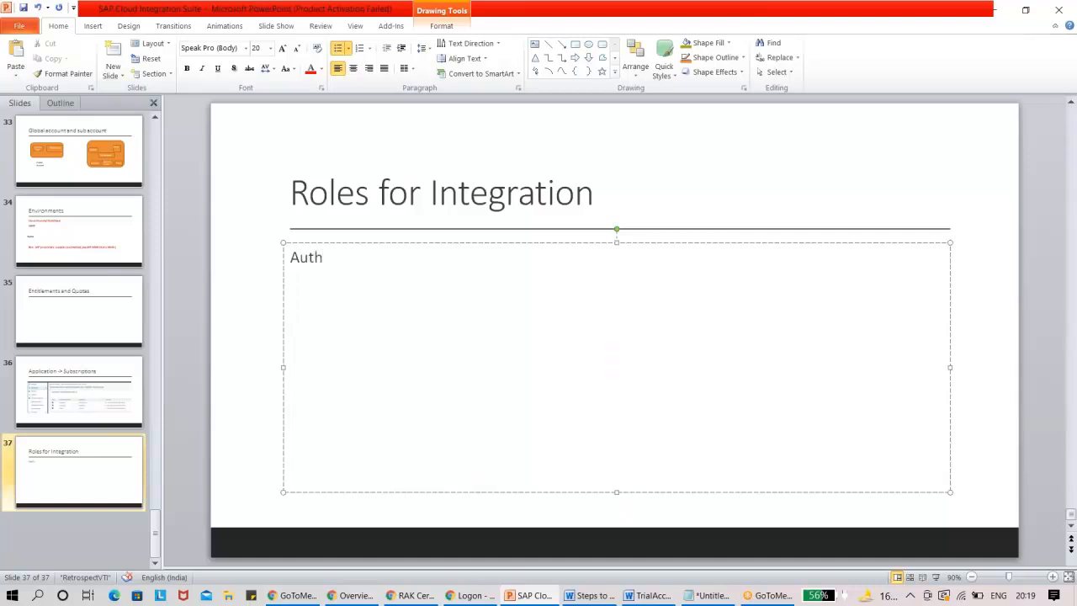
key("BackSpace")
key("BackSpace")
key("BackSpace")
key("BackSpace")
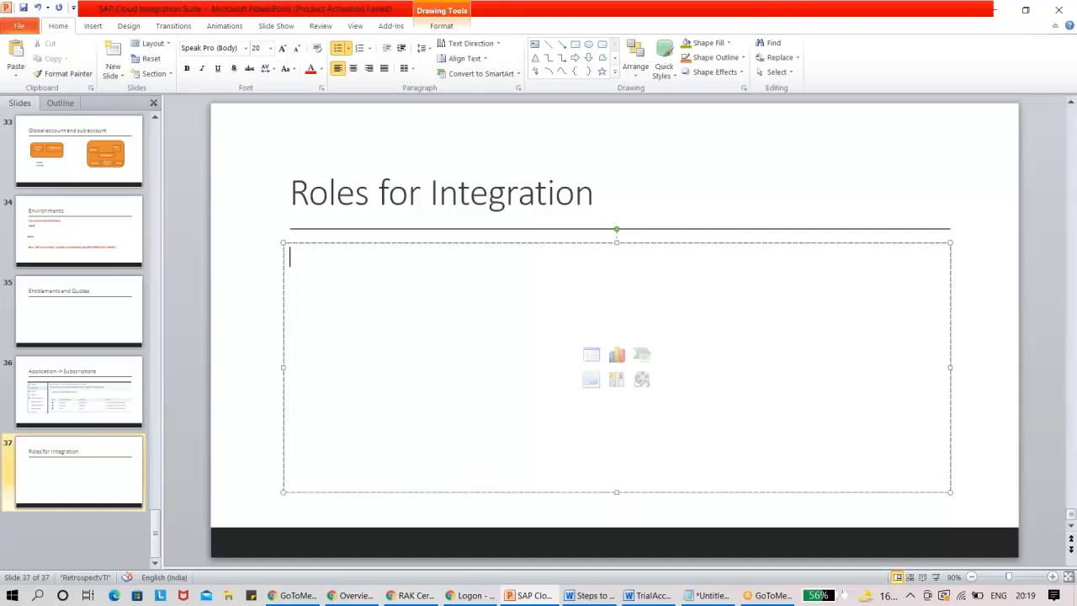
Enter "TMN Node:" in the body of the "Roles for Integration" slide and start a second line with "Role".
type("TMN Node:")
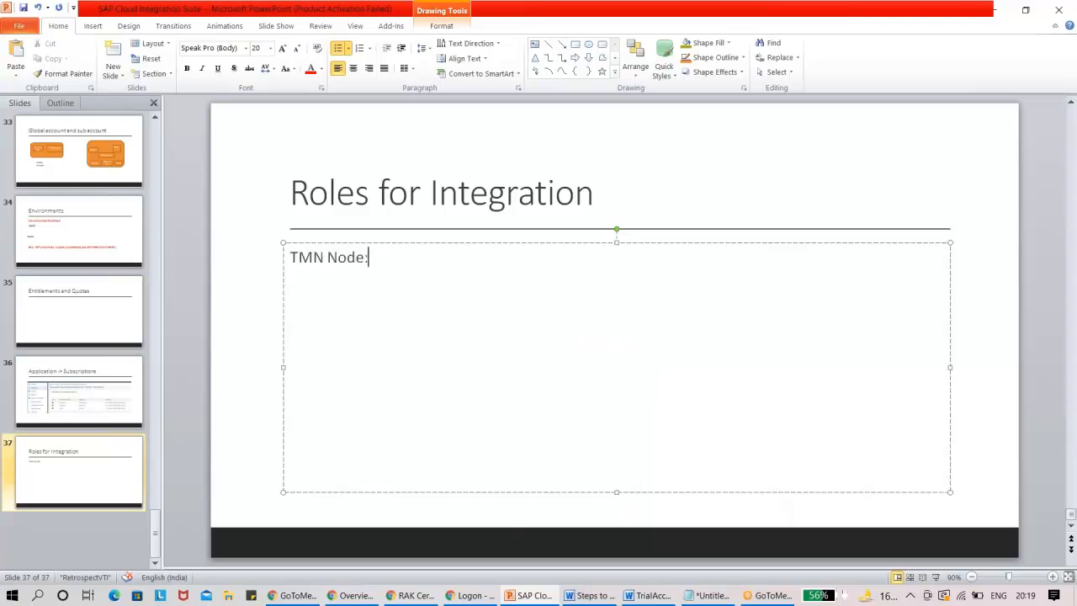
key("Return")
type("Role")
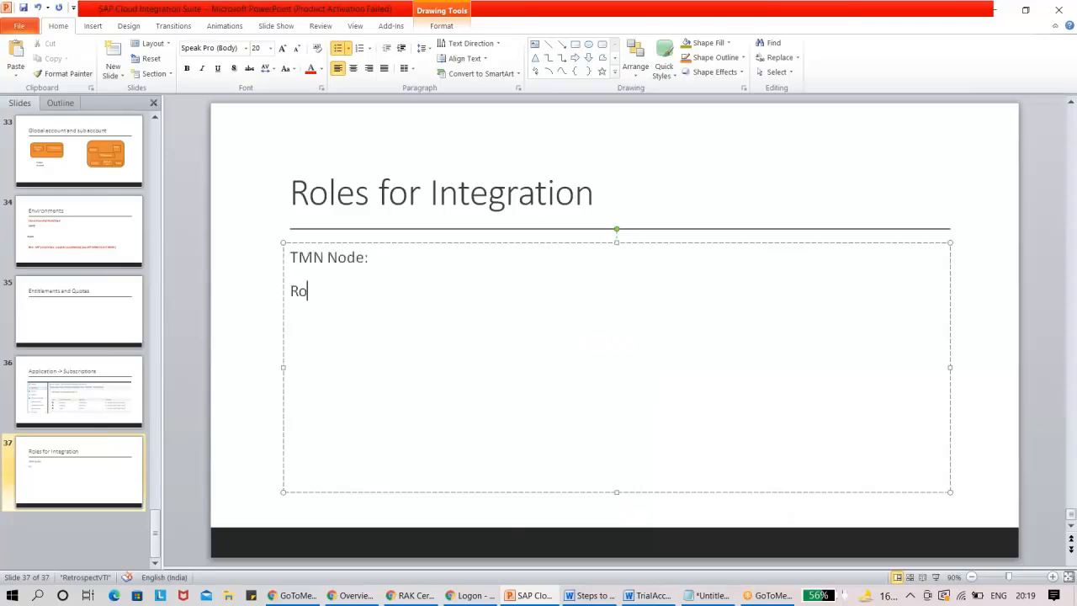
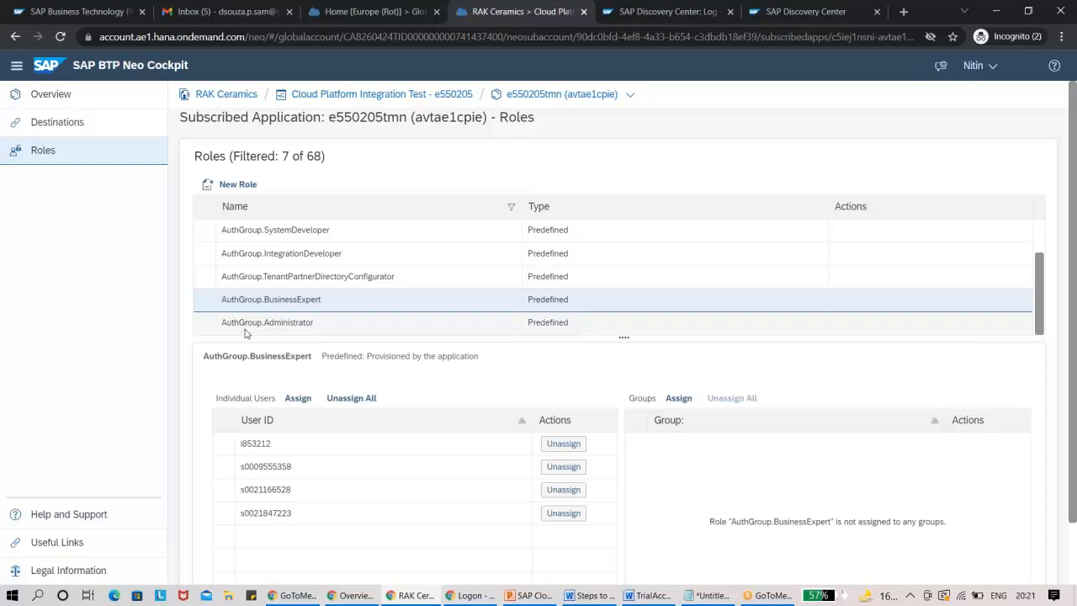
View the individual users assigned to AuthGroup.Administrator, AuthGroup.IntegrationDeveloper and AuthGroup.SystemDeveloper, one role after another.
left_click(246, 331)
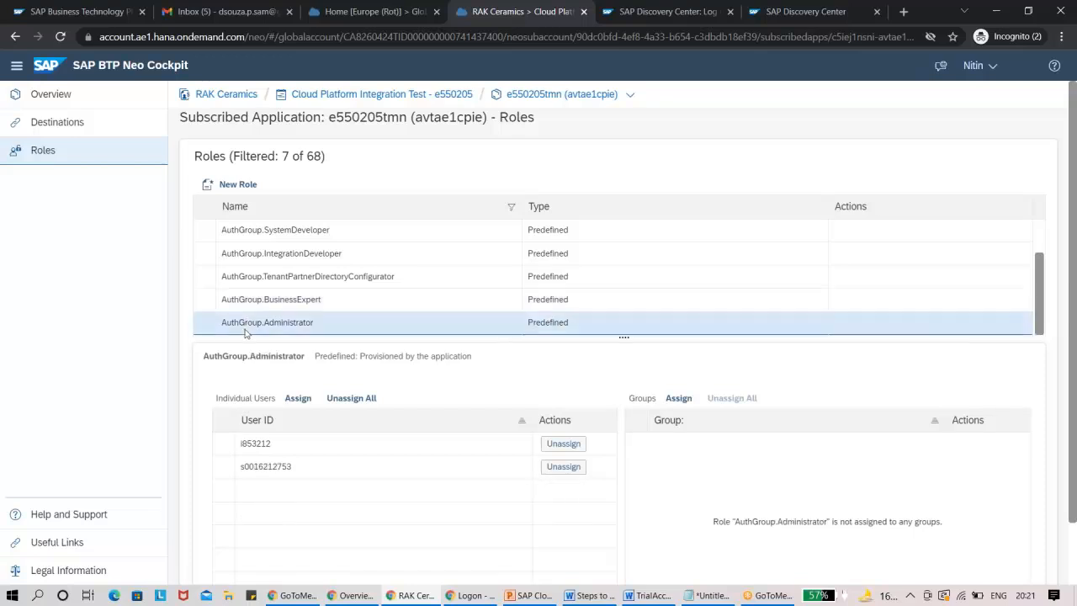
left_click(292, 257)
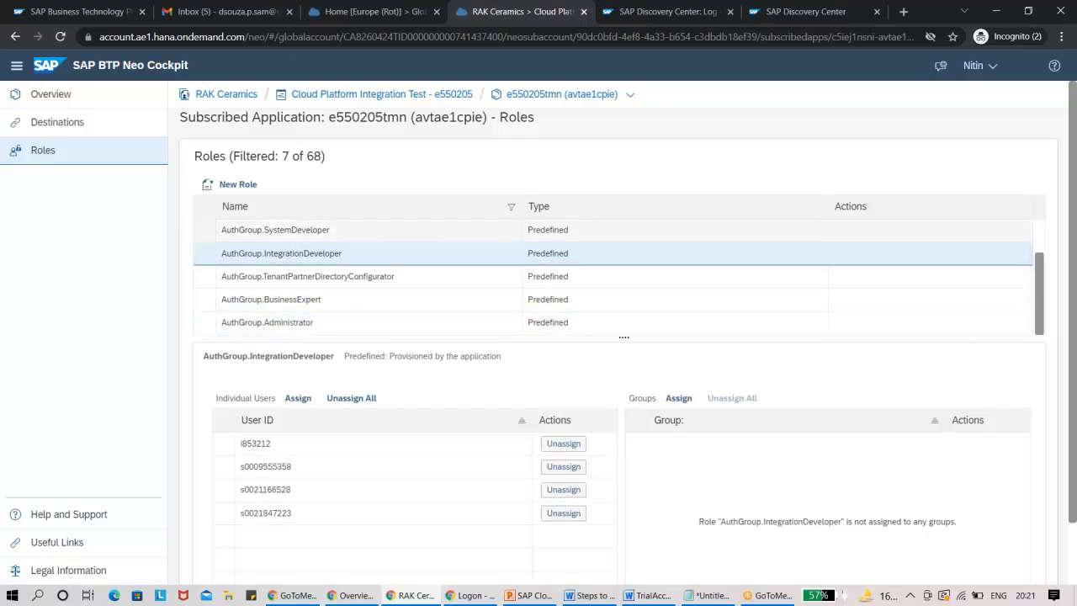
left_click(309, 229)
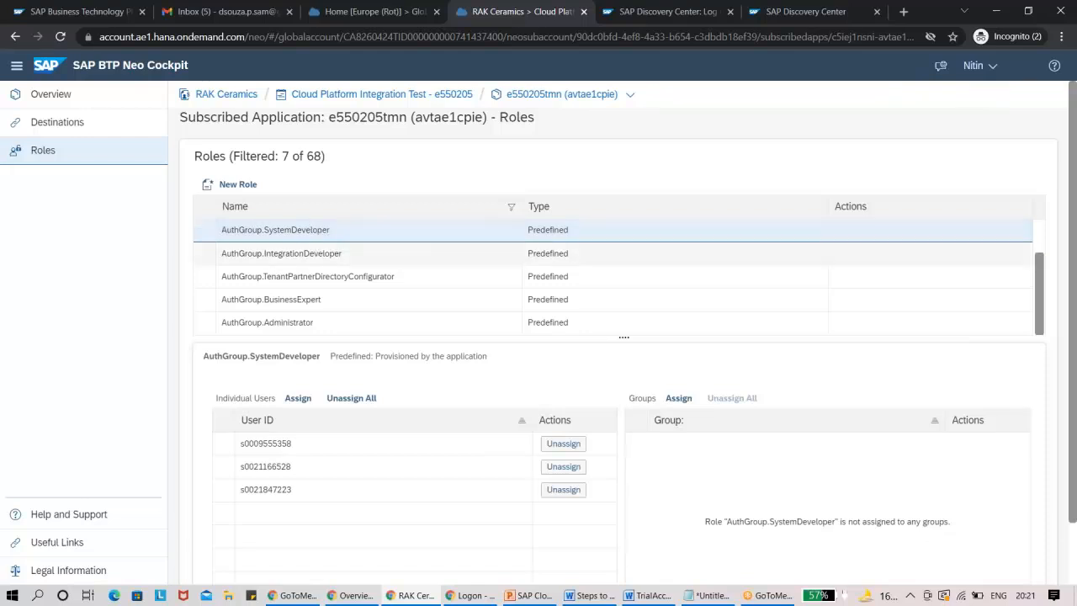
Select AuthGroup.TenantPartnerDirectoryConfigurator and show its dialog for assigning an individual user, closing it without assigning anyone.
left_click(351, 276)
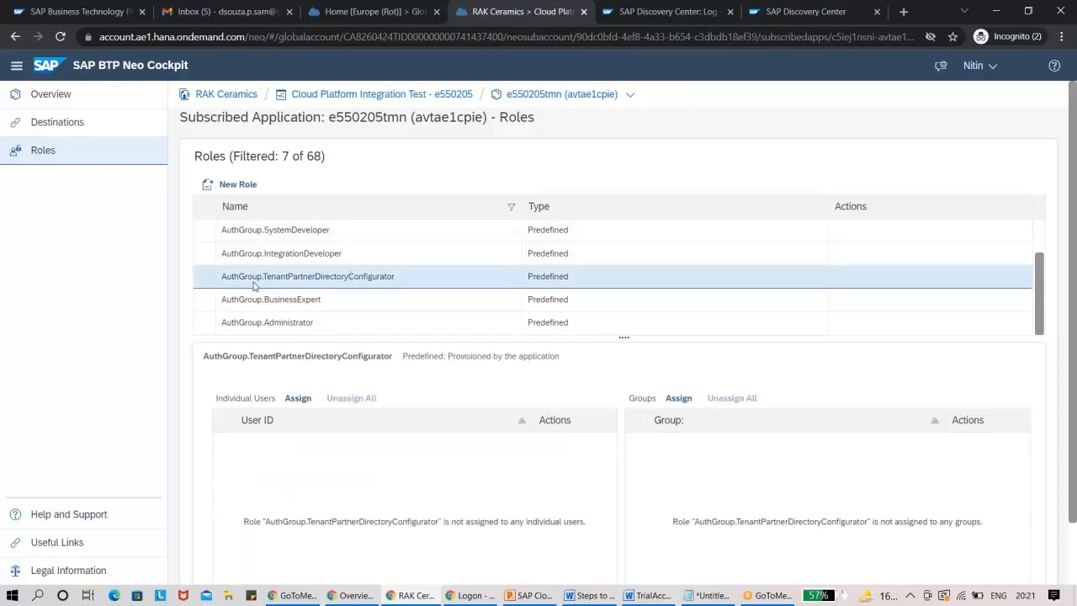
left_click(300, 399)
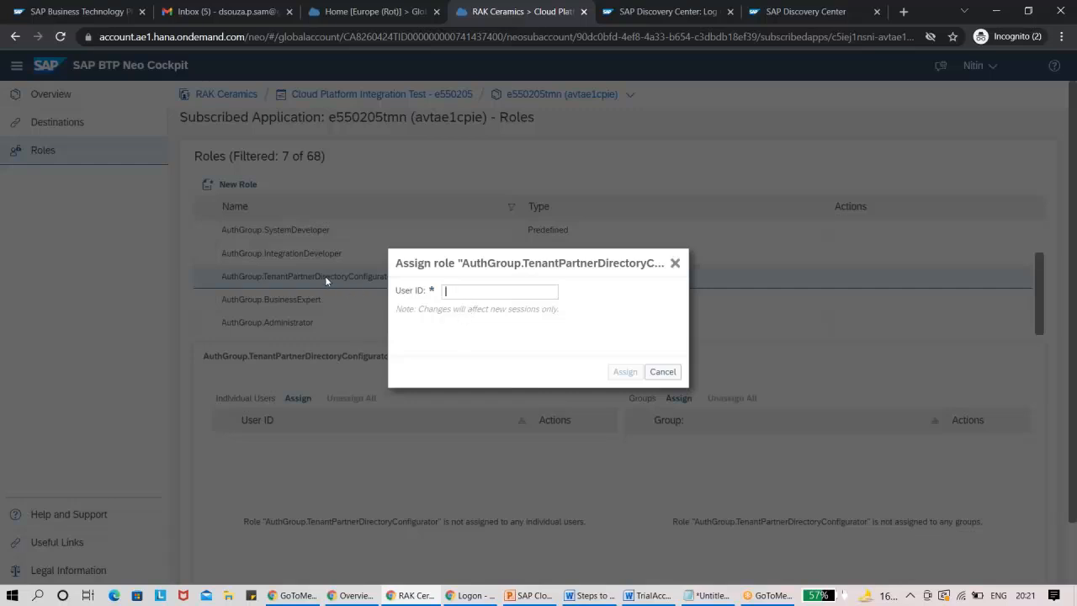
left_click(469, 291)
left_click(675, 263)
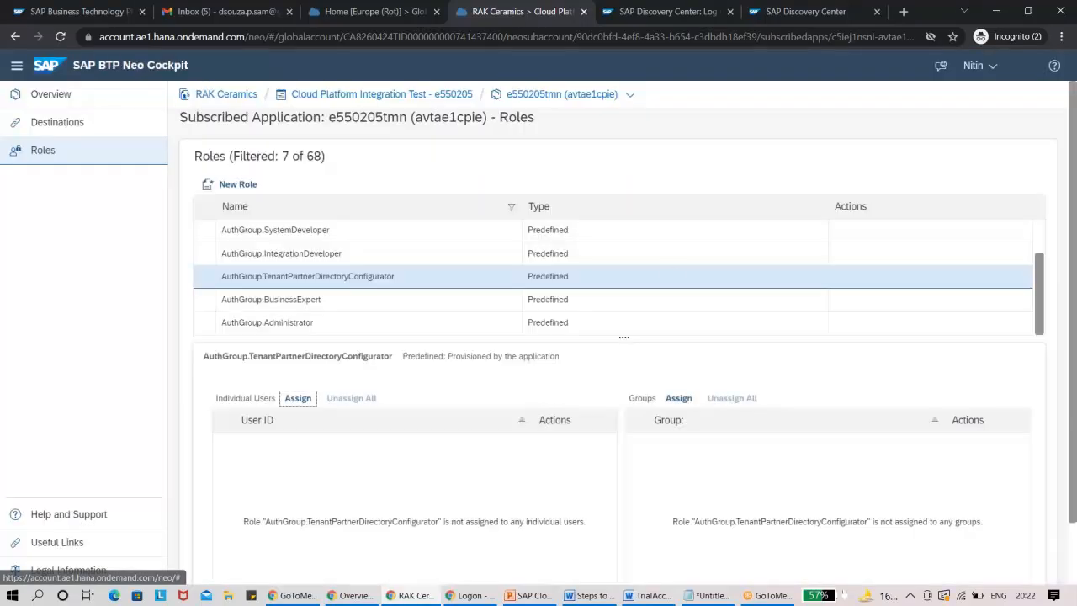
Review the assigned users of the Administrator, BusinessExpert, IntegrationDeveloper and SystemDeveloper AuthGroup roles again.
left_click(342, 322)
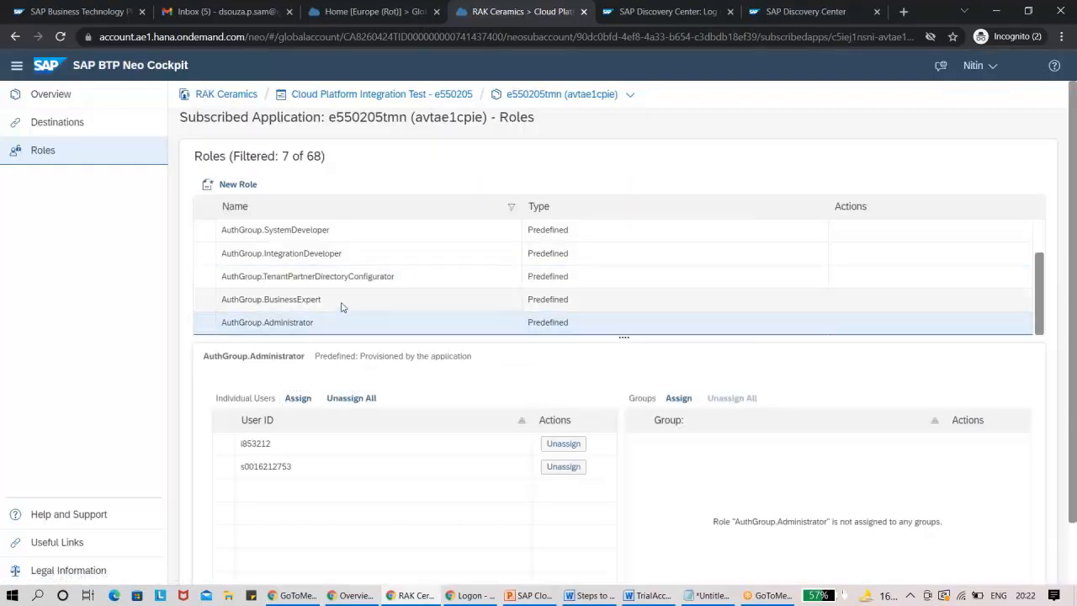
left_click(342, 306)
left_click(351, 255)
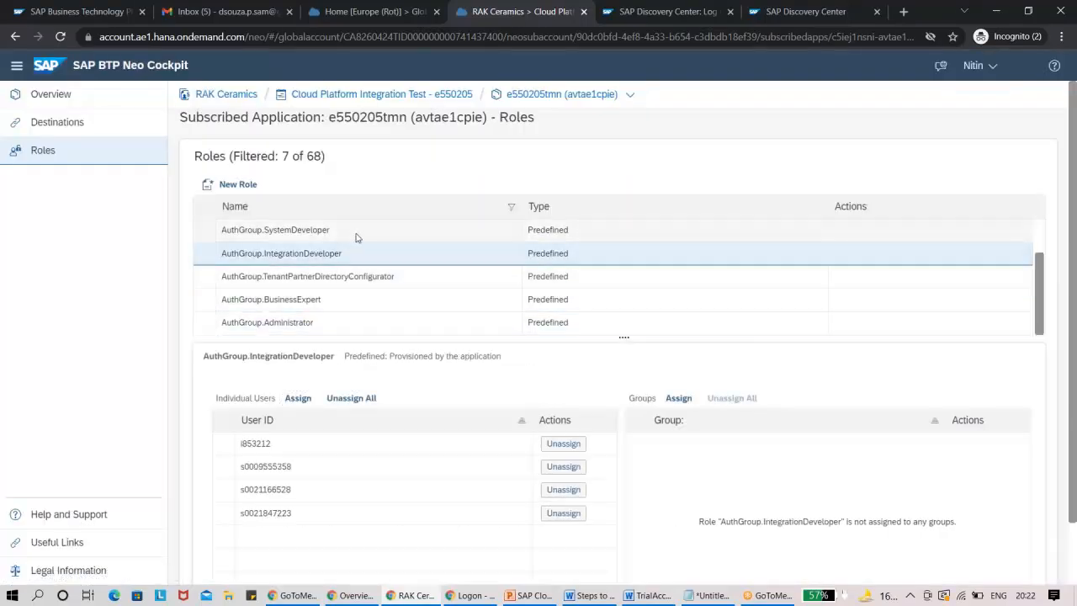
left_click(356, 235)
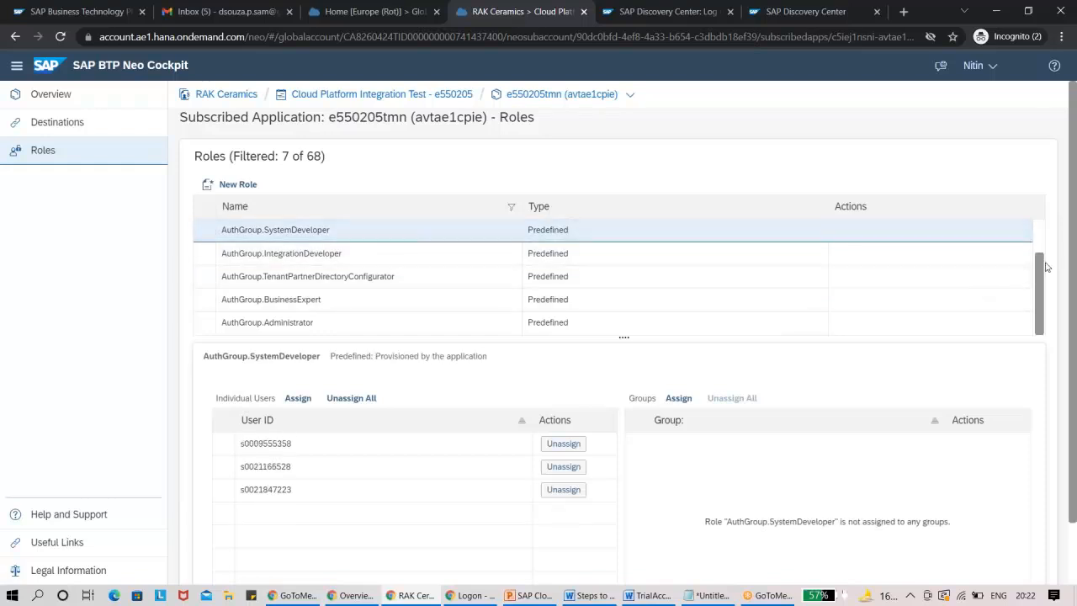
Clear the name filter of the e550205tmn roles list so that all roles are listed.
left_click_drag(1041, 268, 1039, 228)
left_click(400, 212)
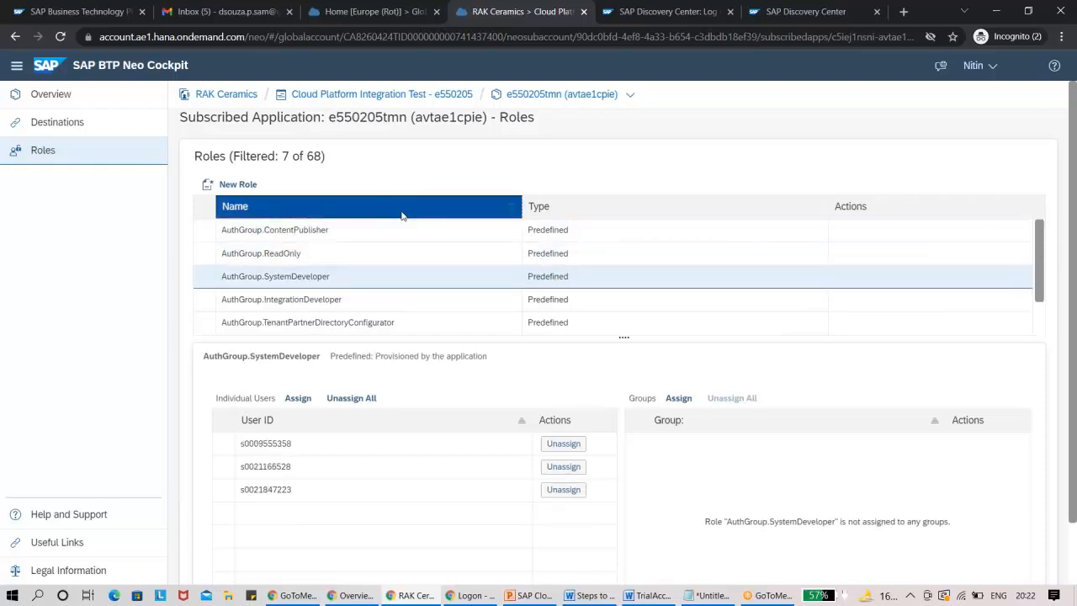
left_click(352, 274)
key("BackSpace")
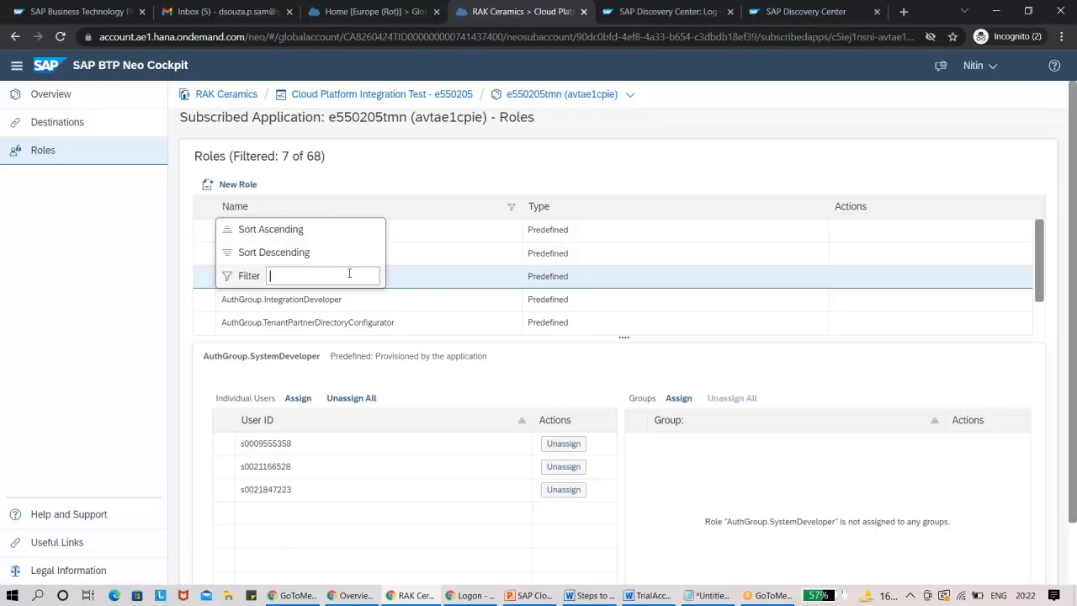
key("Return")
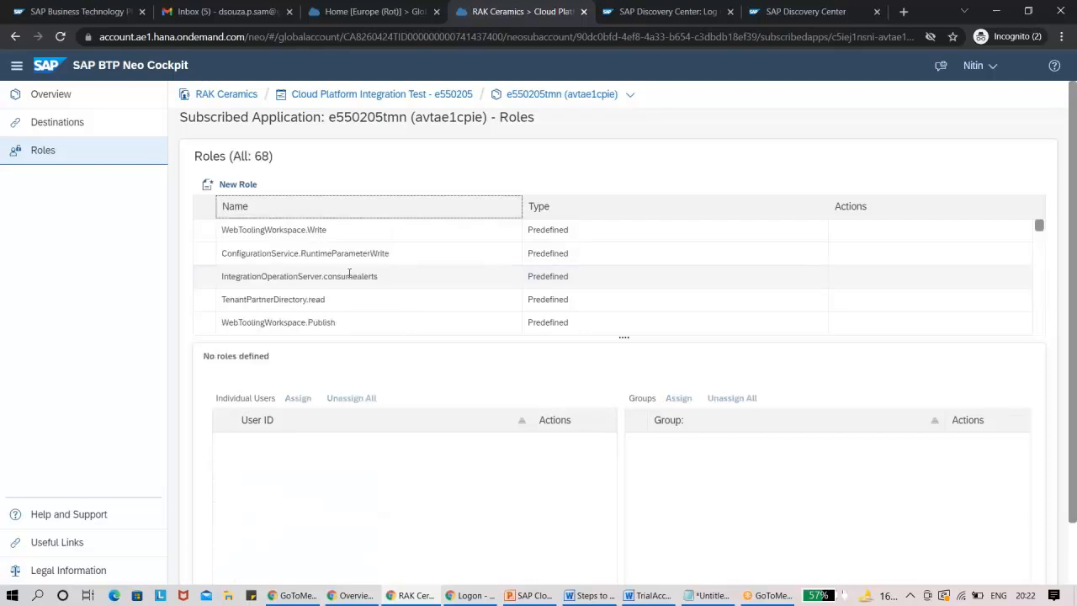
Filter the role names by "read" and view the assignments of the Roles.Read role.
left_click(331, 211)
left_click(303, 275)
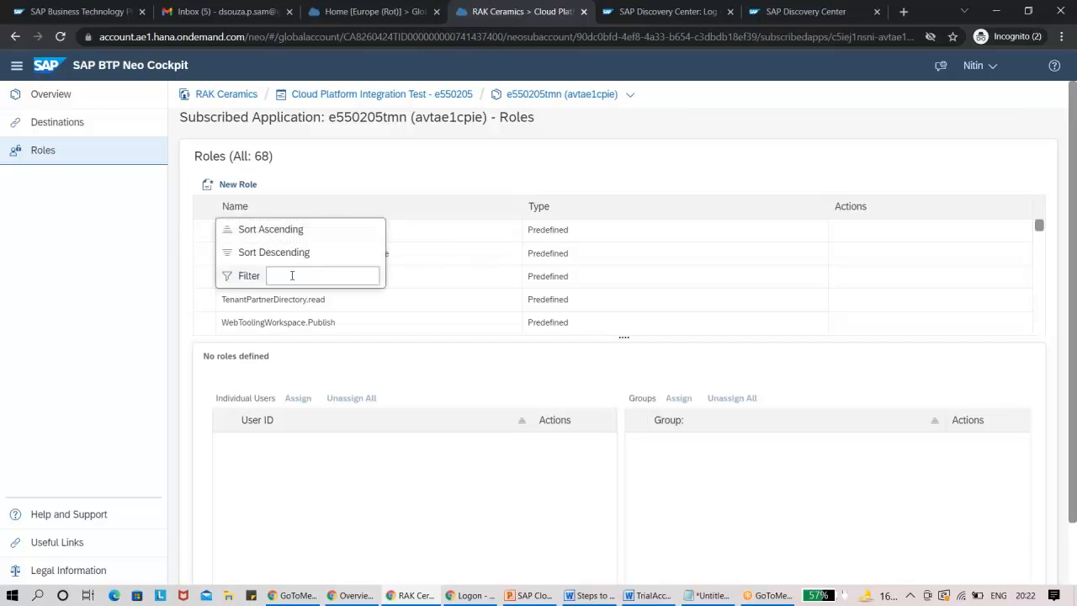
type("read")
key("Return")
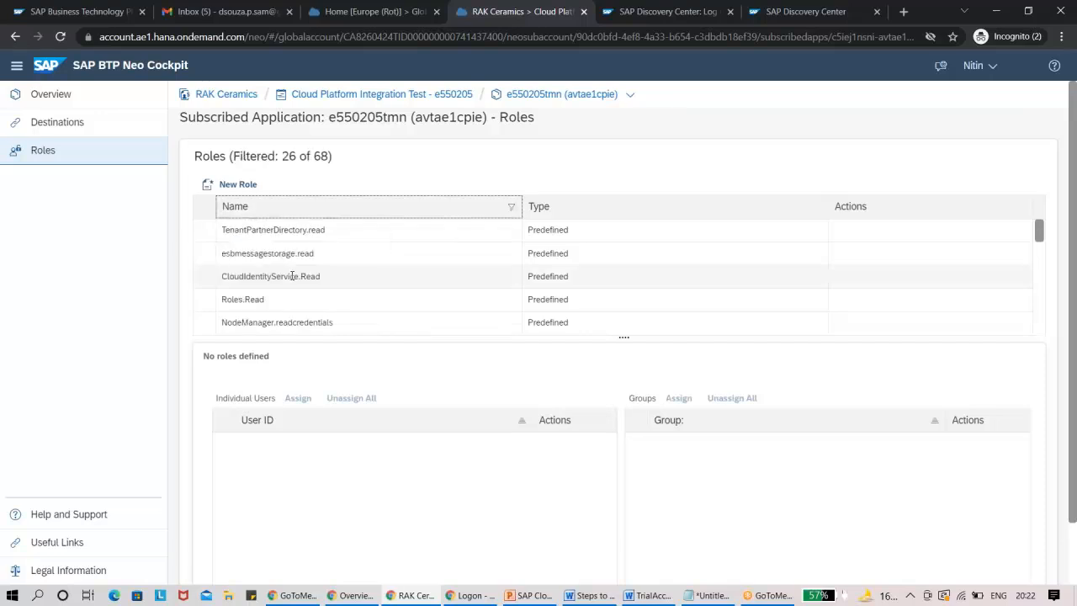
left_click(281, 301)
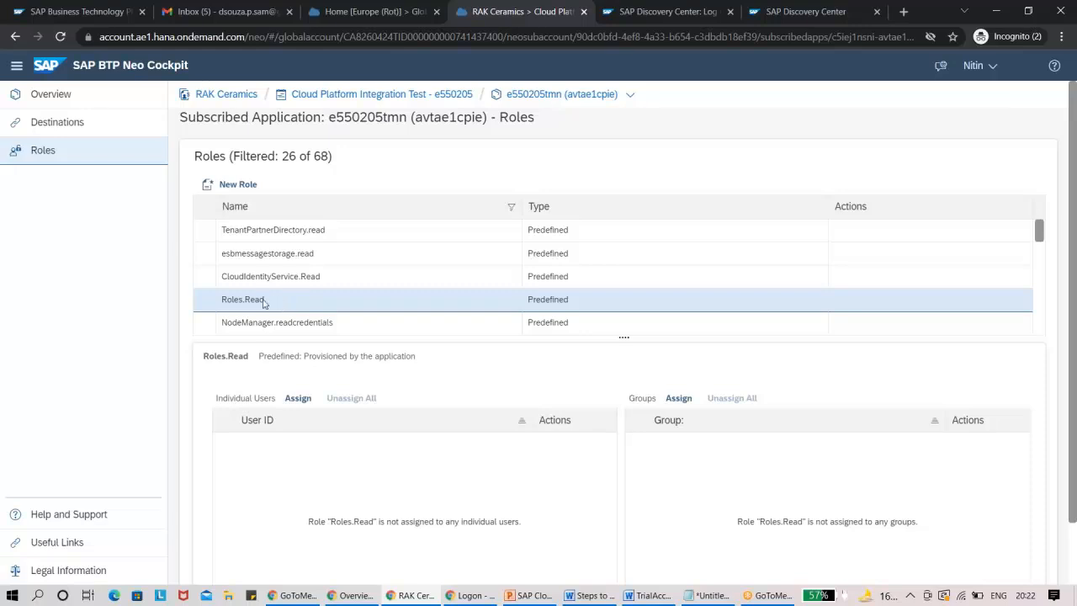
Filter the role names by "Auth" and view the assignments of AuthGroup.ReadOnly.
left_click(464, 210)
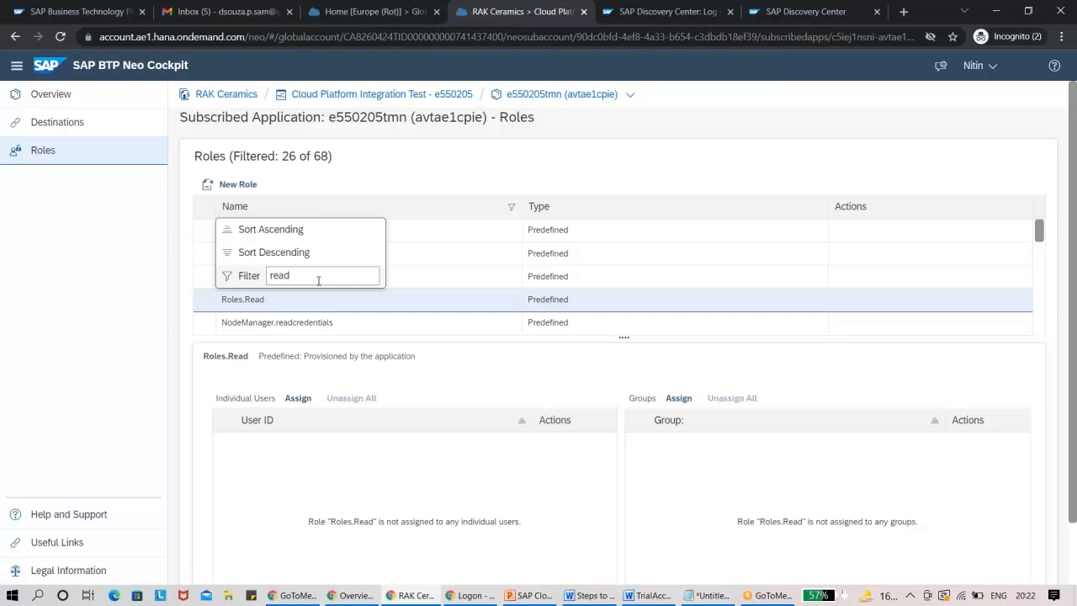
key("BackSpace")
key("BackSpace")
key("BackSpace")
key("BackSpace")
type("Auth")
key("Return")
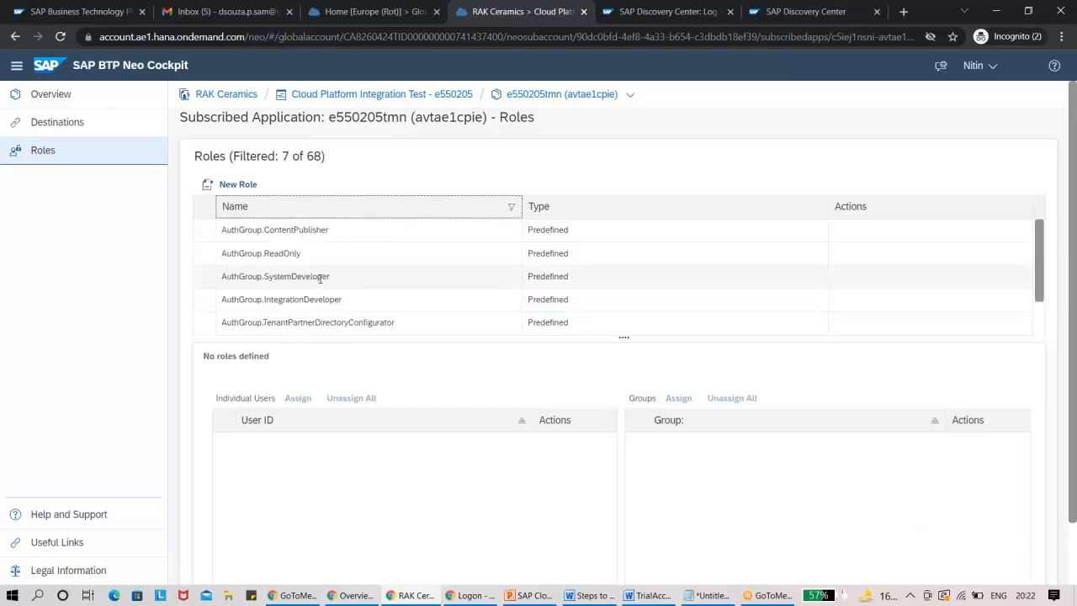
left_click(322, 253)
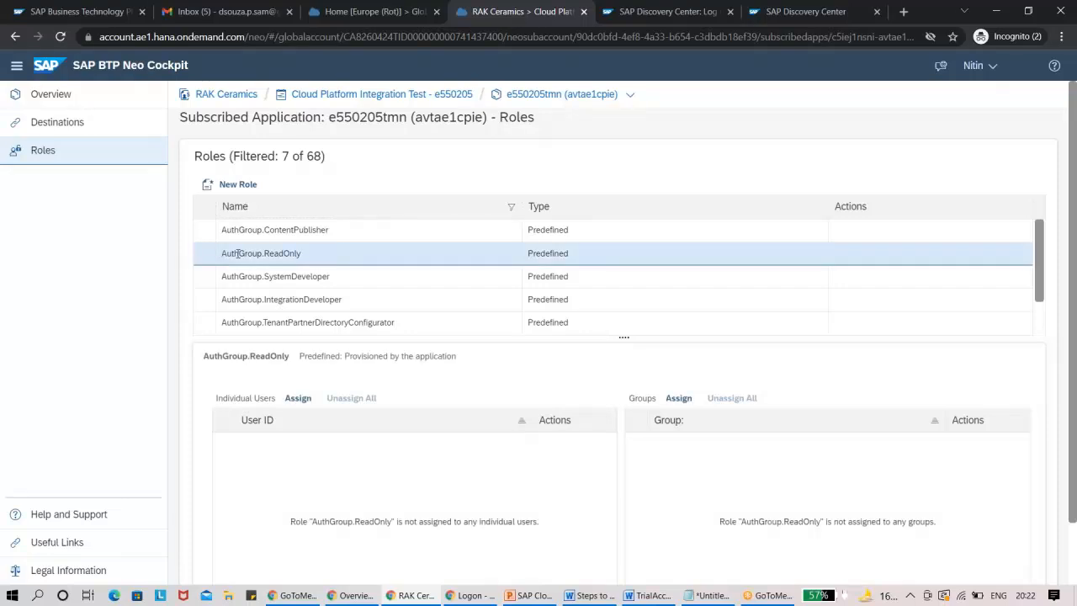
Replace the role name filter with "Transport" to find the transport-related roles.
left_click(364, 212)
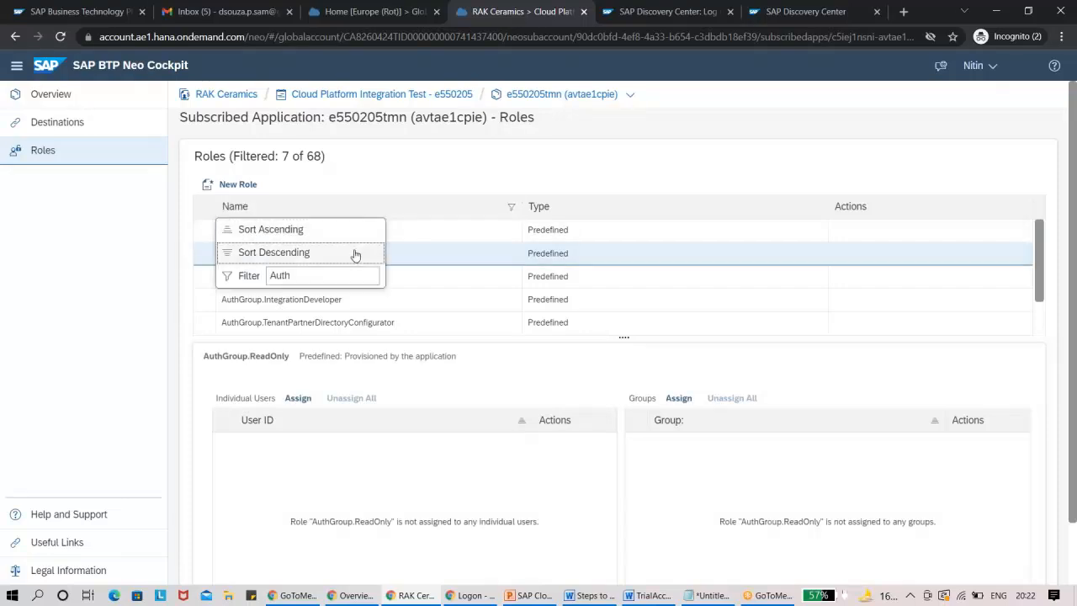
left_click(322, 275)
key("ctrl+a")
key("BackSpace")
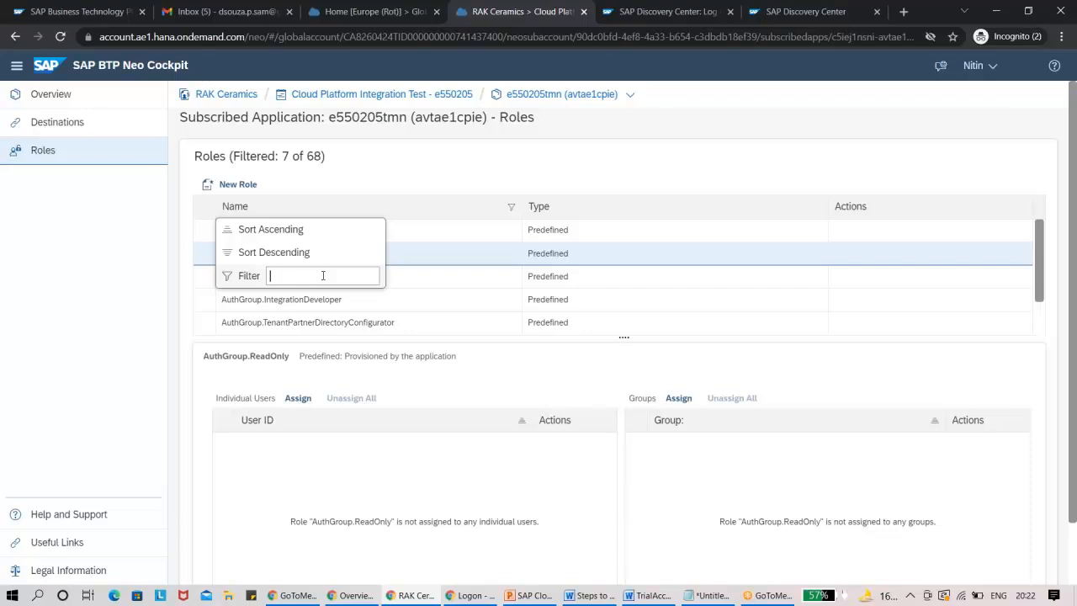
type("Trabs")
type("nsport")
key("Return")
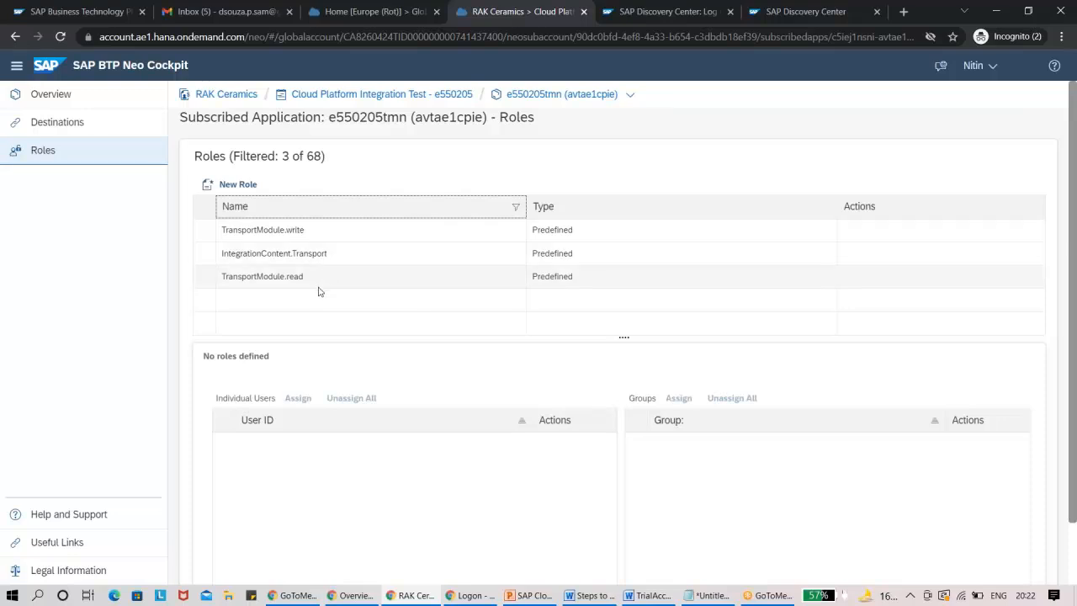
Remove the "Transport" name filter and look through the complete list of e550205tmn roles.
left_click(448, 214)
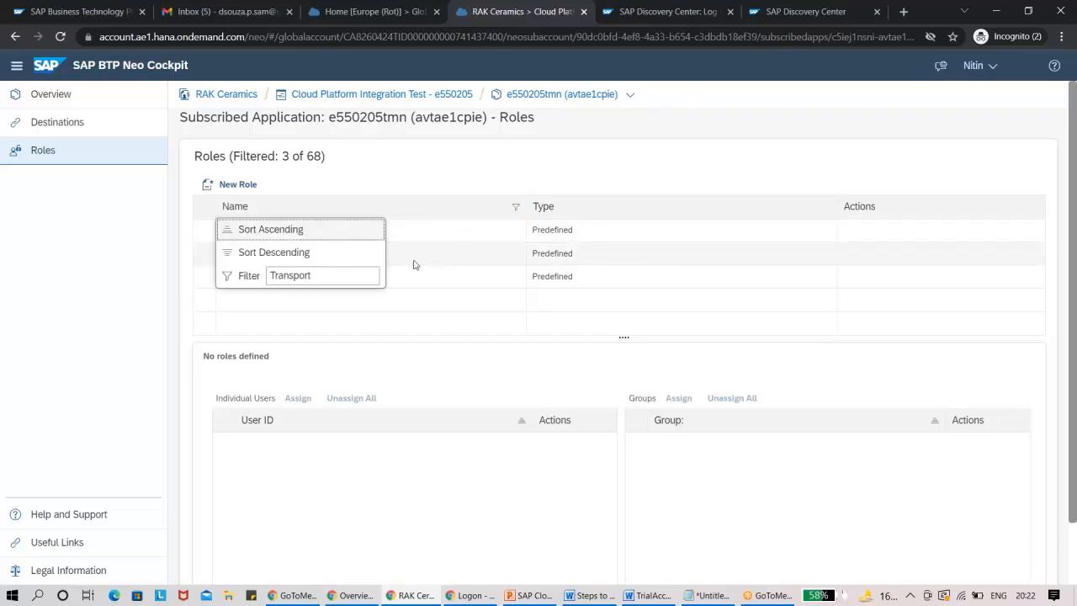
double_click(345, 275)
key("BackSpace")
key("Return")
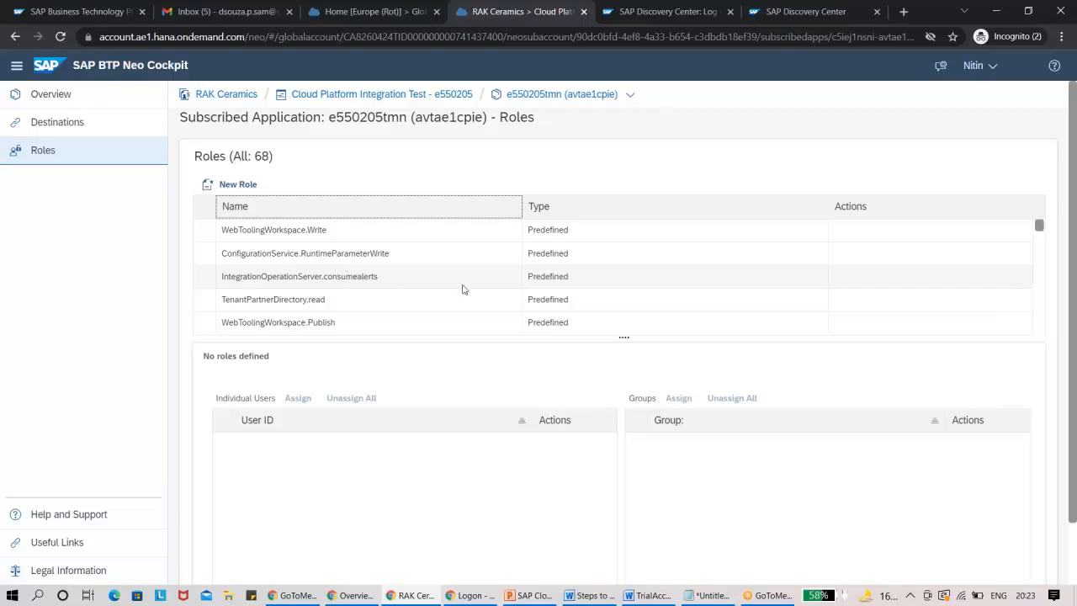
left_click_drag(1042, 228, 1035, 295)
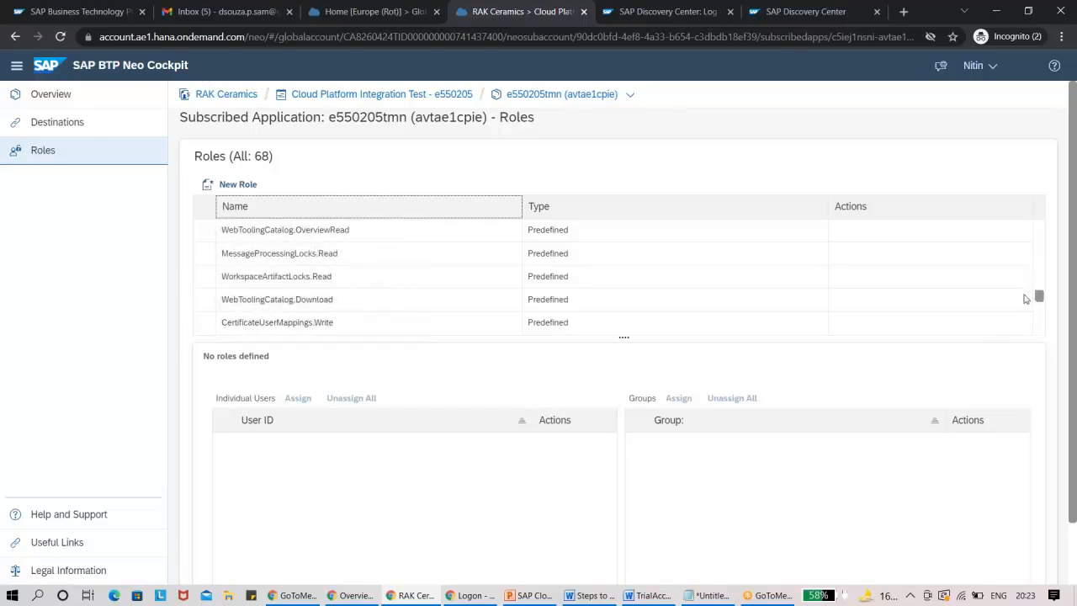
Switch to the PowerPoint presentation and add the lines "IFLMAP :" and "Esbmessaging.send" below the AuthGroup roles on the "Roles for Integration" slide.
left_click(556, 594)
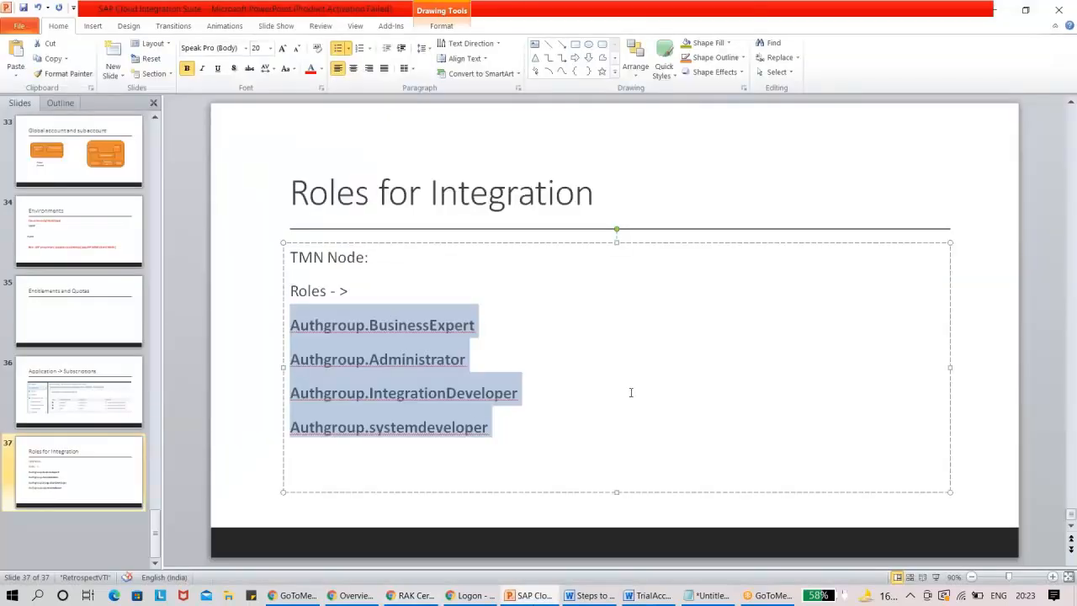
left_click(631, 392)
left_click(514, 431)
key("Return")
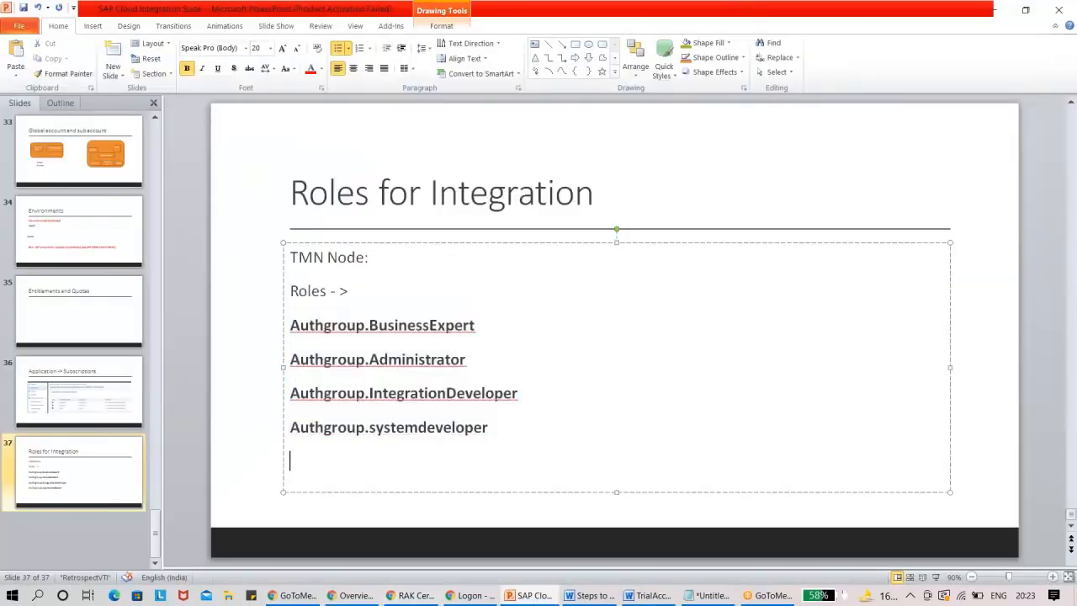
type("IFLMAP :L")
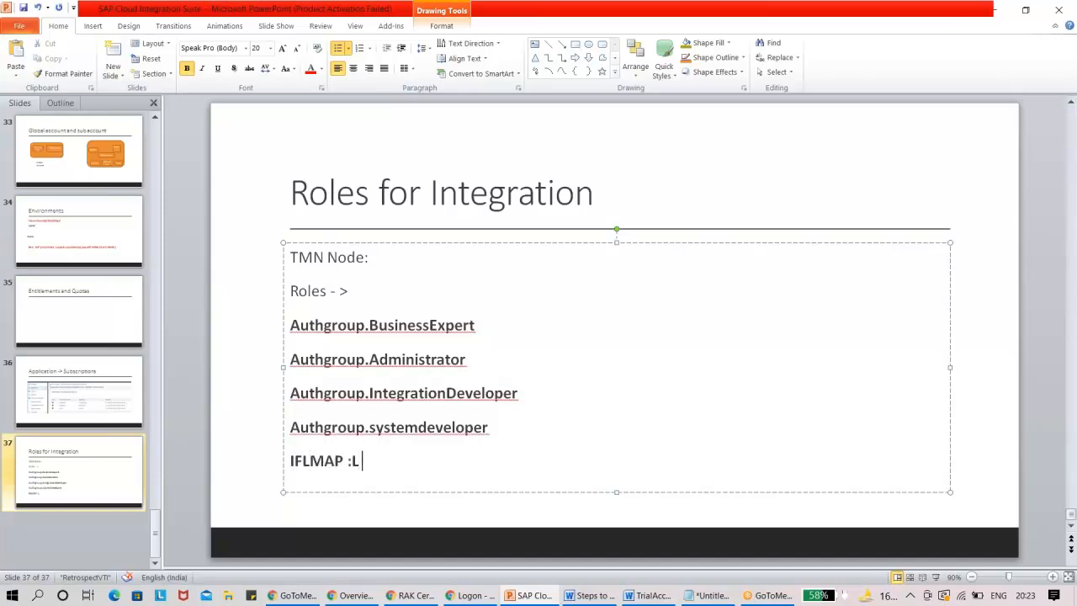
key("BackSpace")
key("Return")
type("esb")
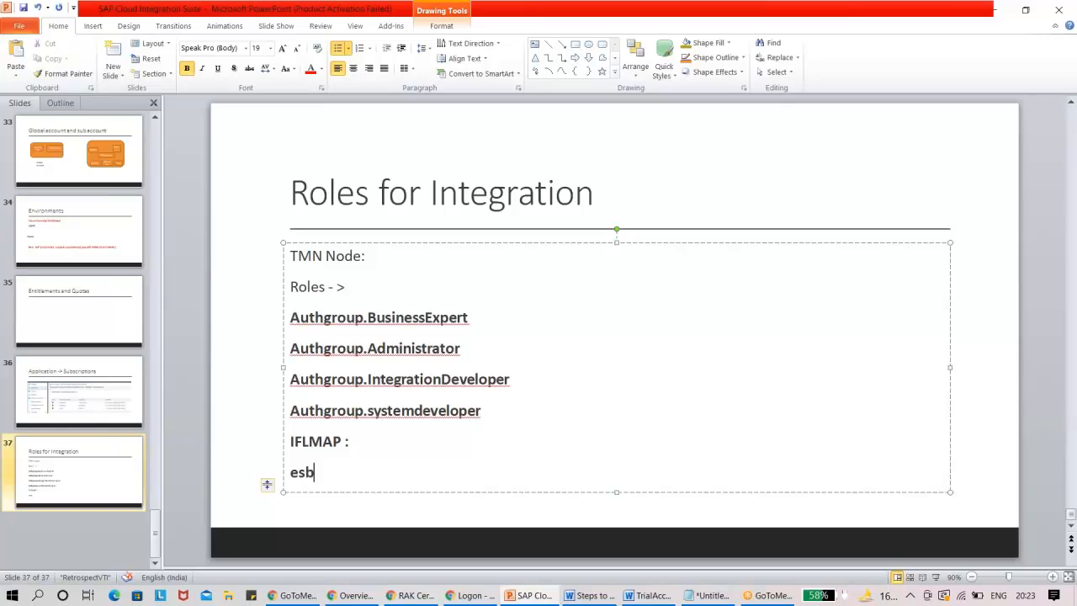
type("messaging.s")
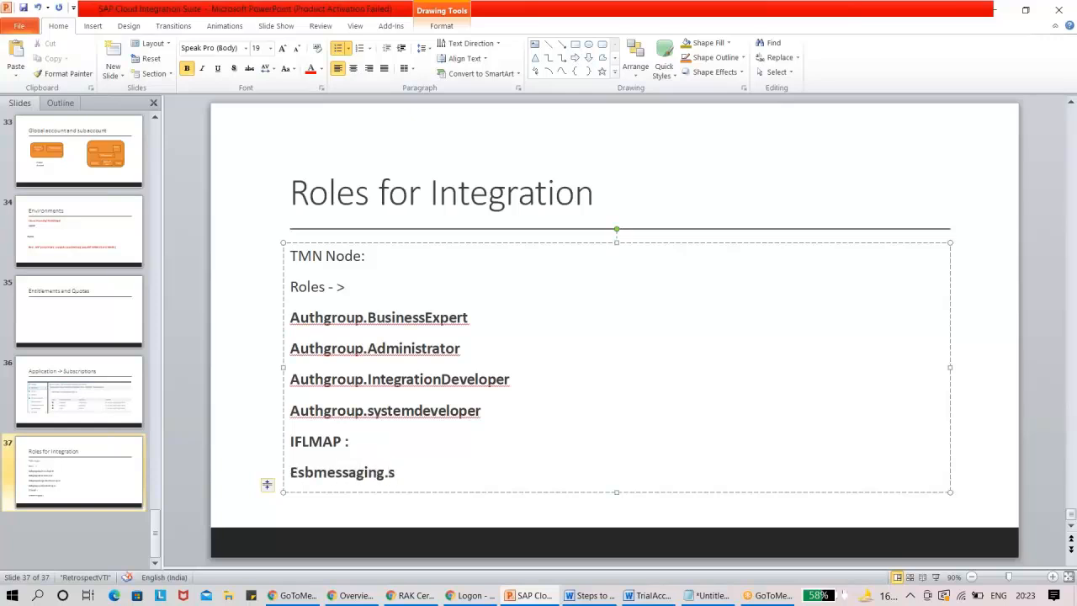
type("end")
In the browser cockpit, view the ESBMessaging.send role of the subscribed application e550205iflmap, and return to the PowerPoint presentation.
key("alt+Tab")
left_click(433, 96)
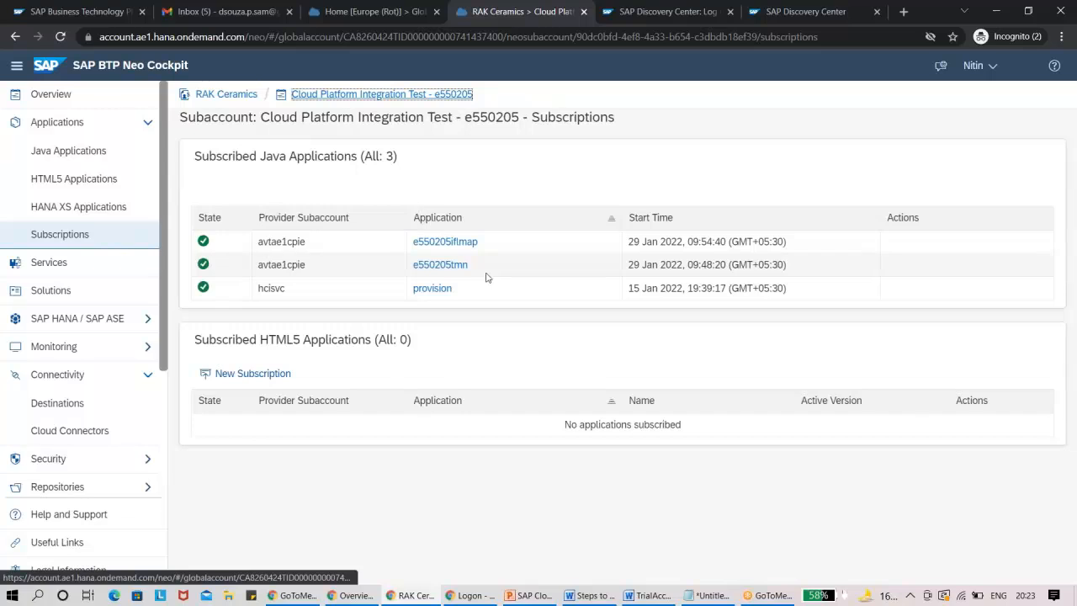
left_click(468, 242)
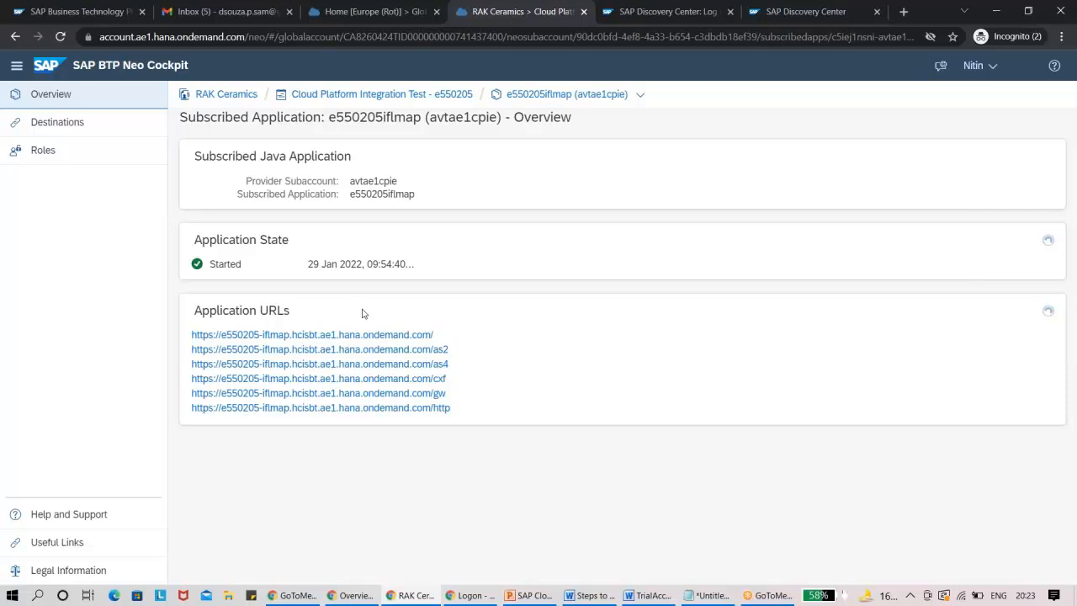
left_click(53, 152)
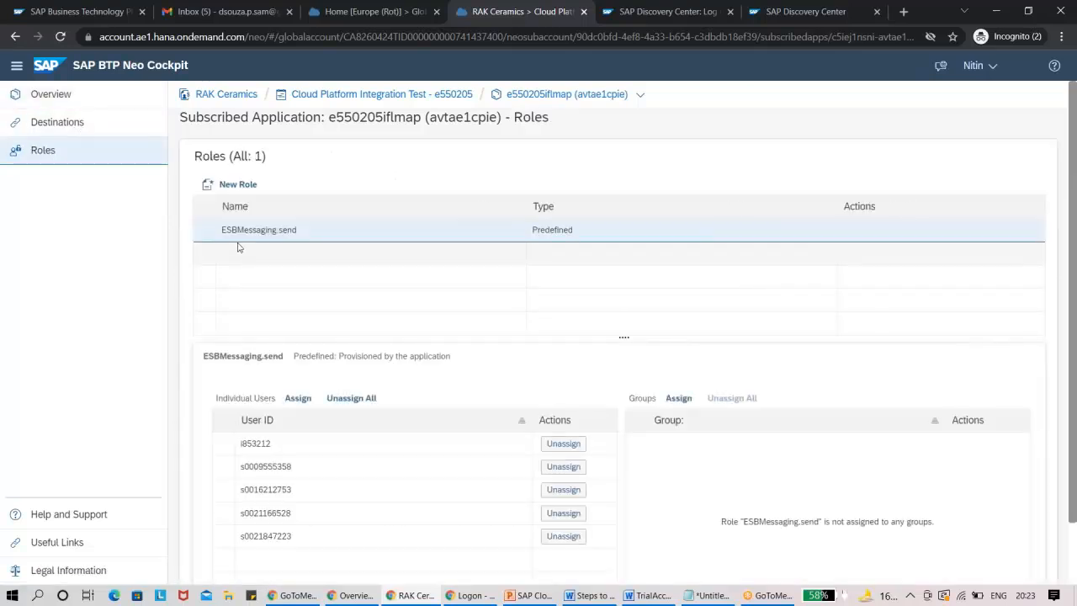
left_click(236, 237)
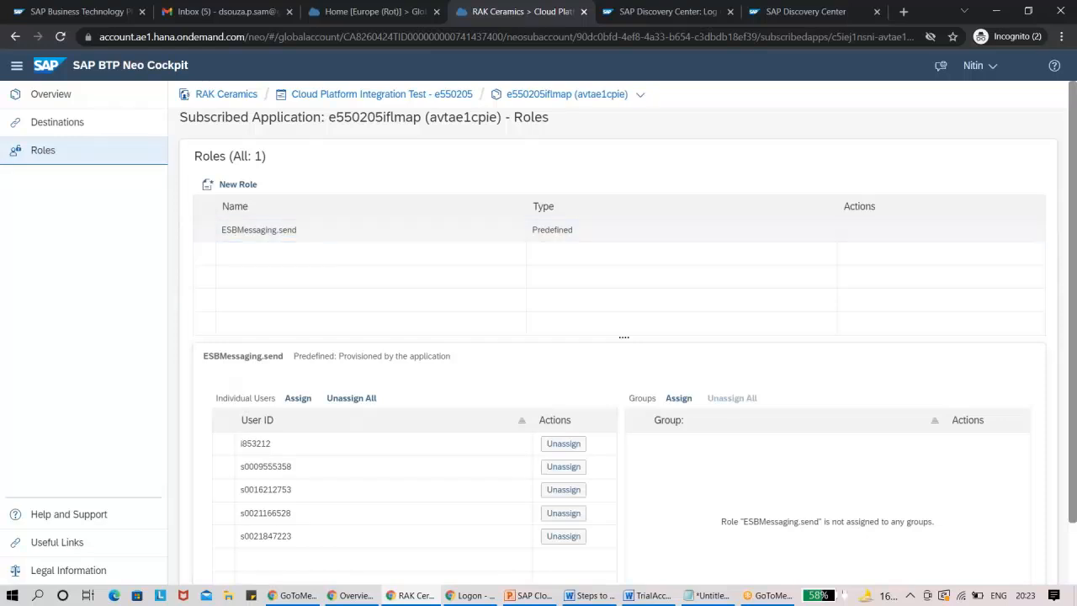
double_click(240, 230)
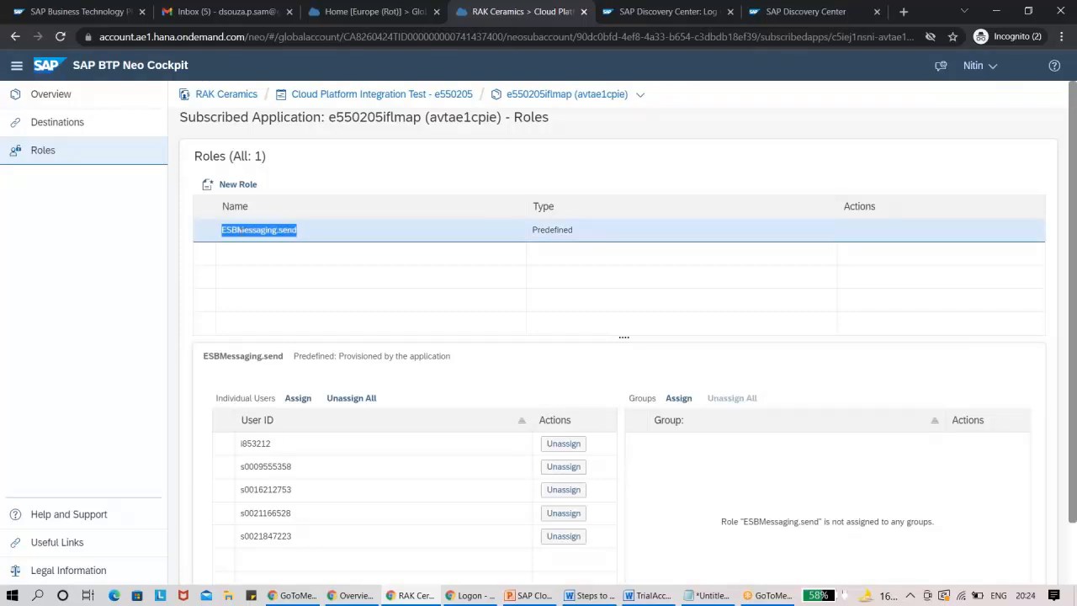
key("alt+Tab")
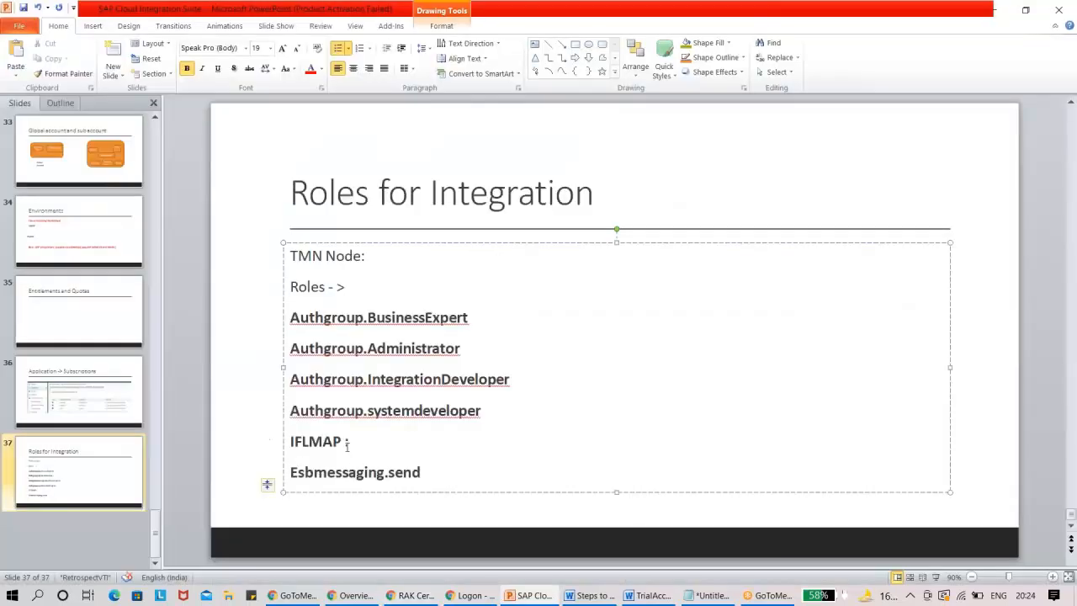
Highlight the "IFLMAP :" line and the complete TMN and IFLMAP role list on the "Roles for Integration" slide.
left_click_drag(352, 442, 312, 437)
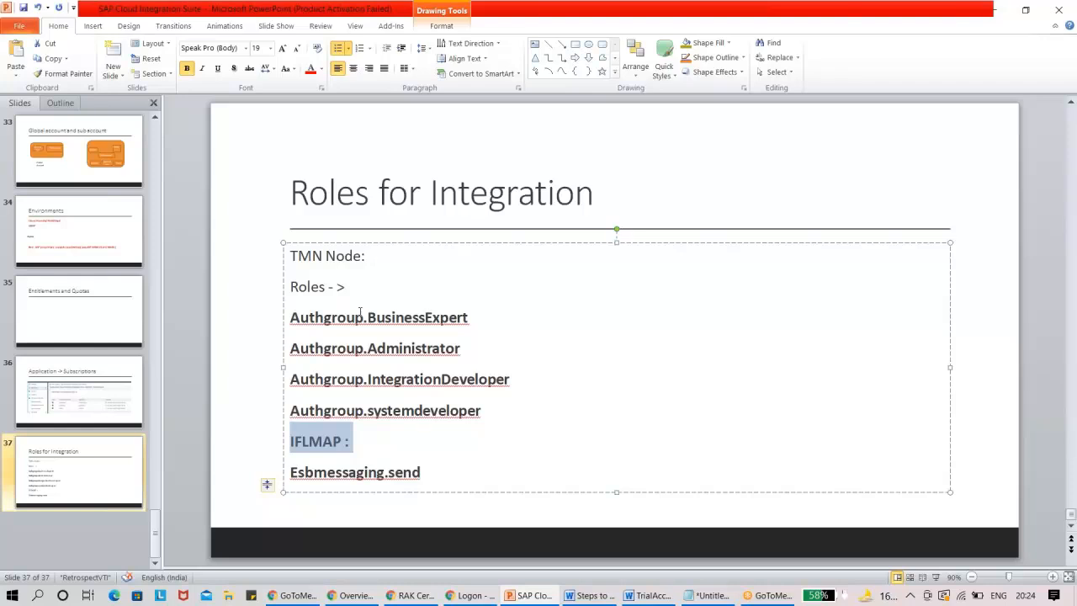
left_click_drag(437, 474, 309, 278)
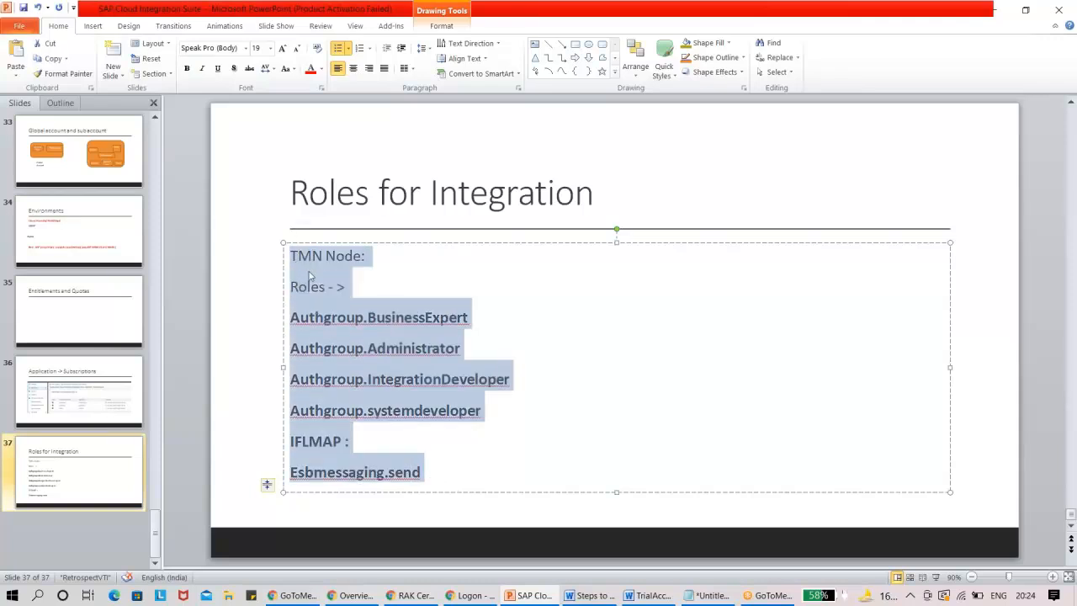
left_click(695, 359)
In the browser cockpit, return to the Cloud Platform Integration Test subaccount's subscriptions and view the application URLs of e550205iflmap.
key("alt+Tab")
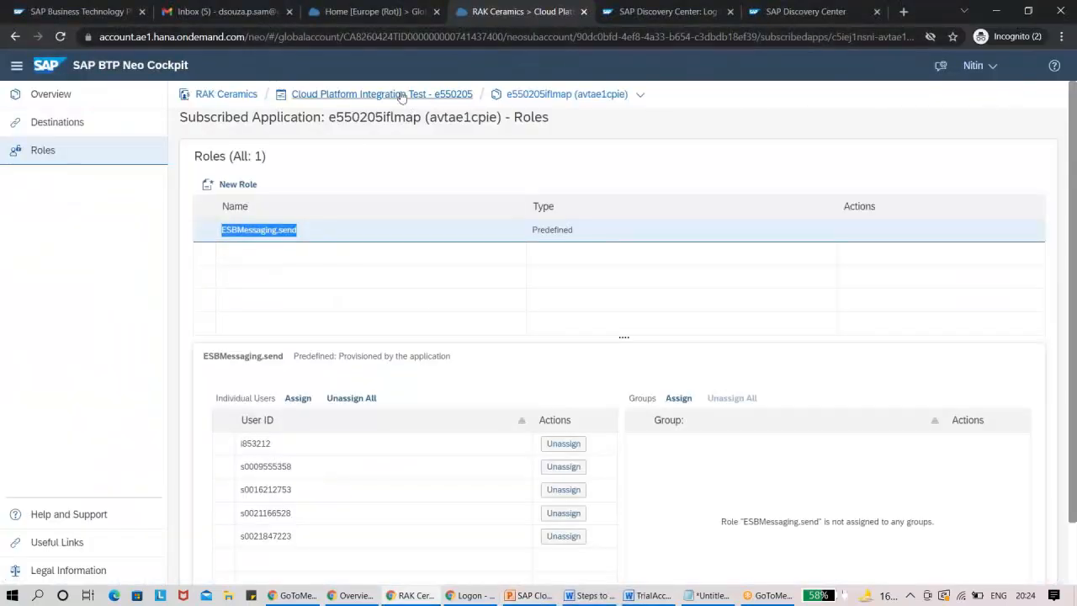
left_click(371, 95)
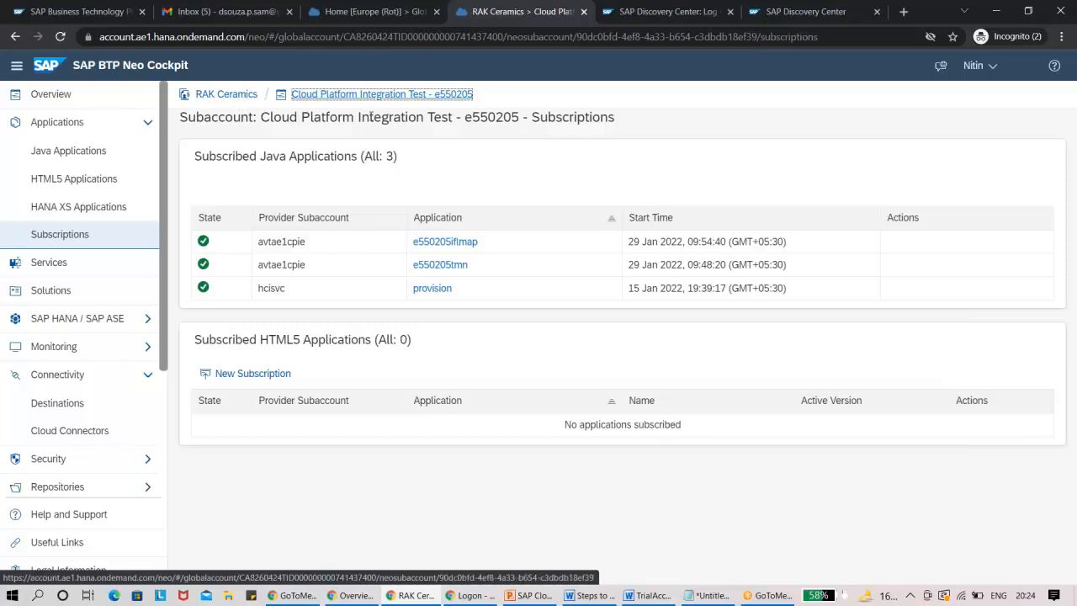
left_click(535, 595)
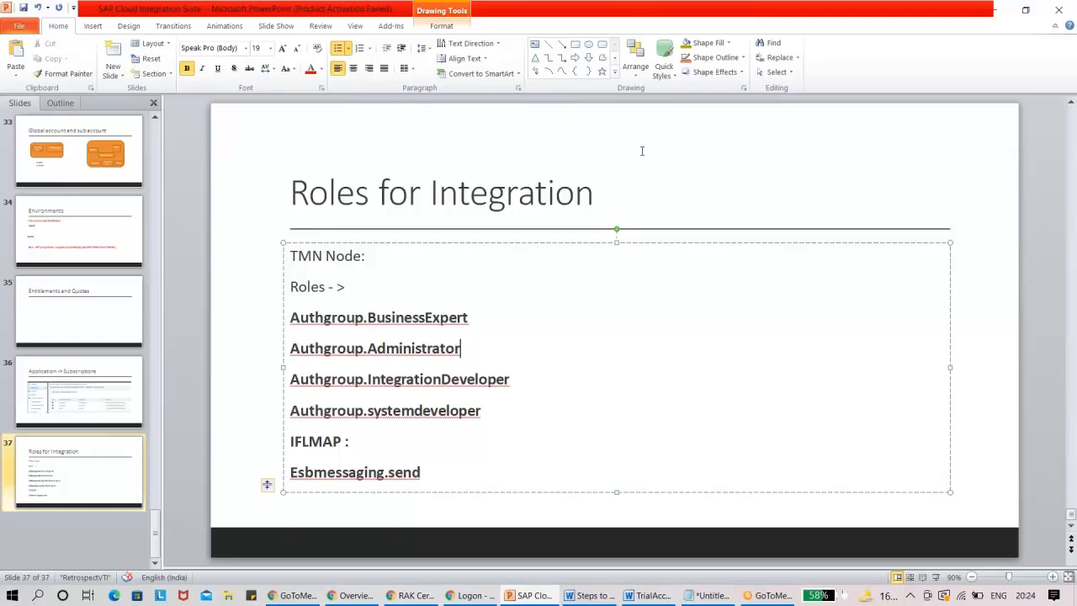
key("alt+Tab")
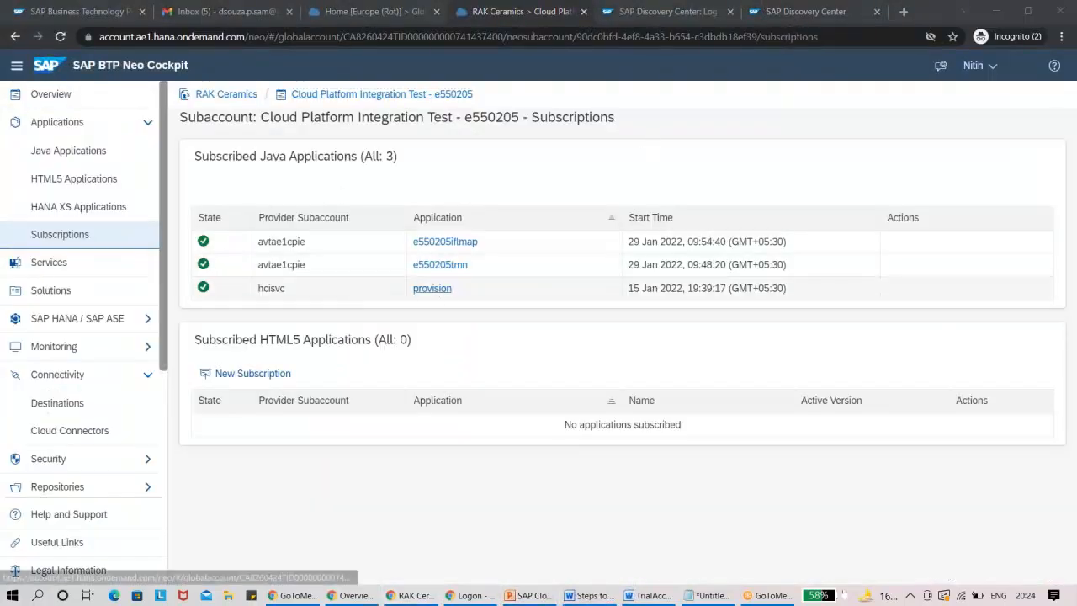
left_click(452, 243)
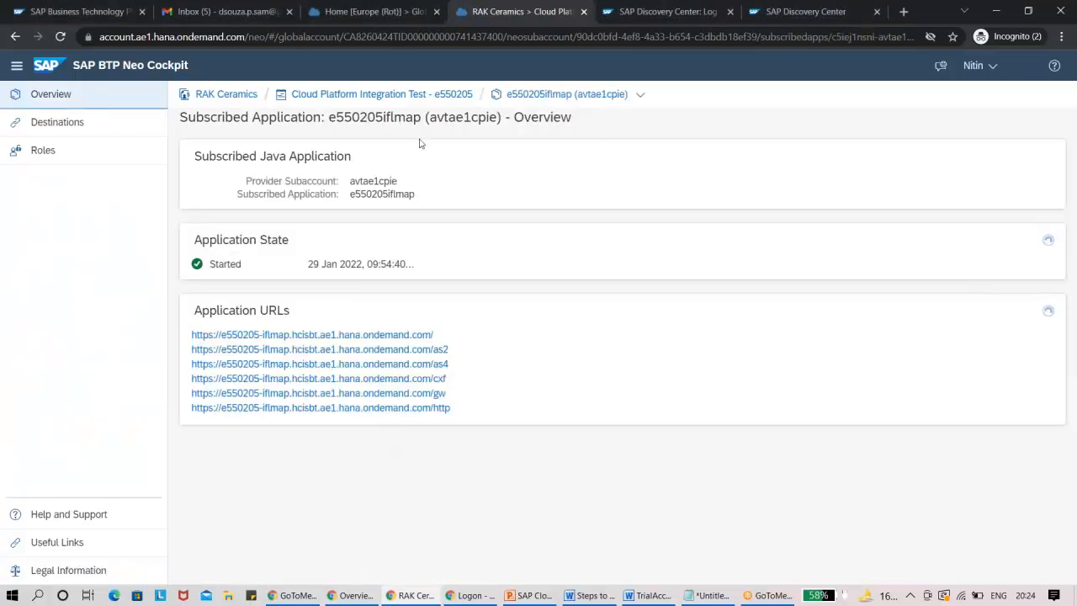
left_click(434, 97)
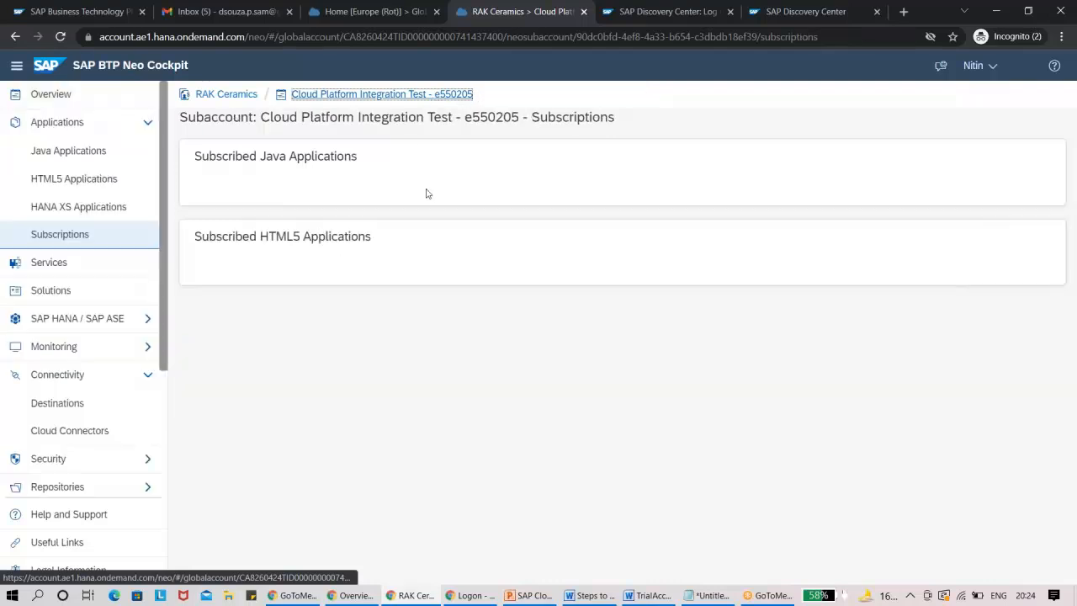
Launch Cloud Integration from the itspaces URL of the subscribed application e550205tmn and dismiss the News and Announcements dialog.
left_click(453, 269)
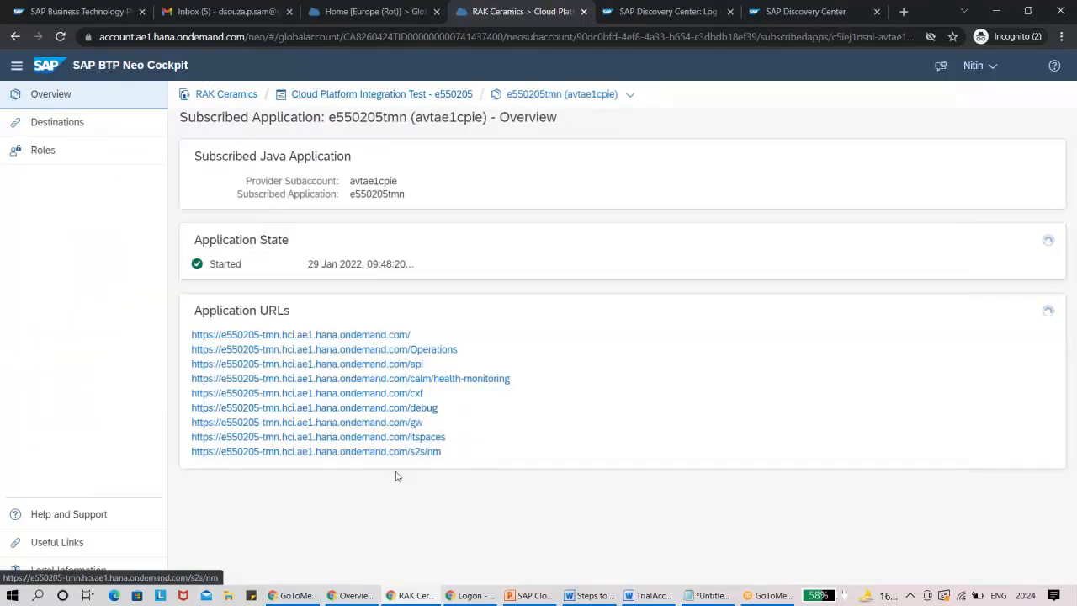
left_click(375, 437)
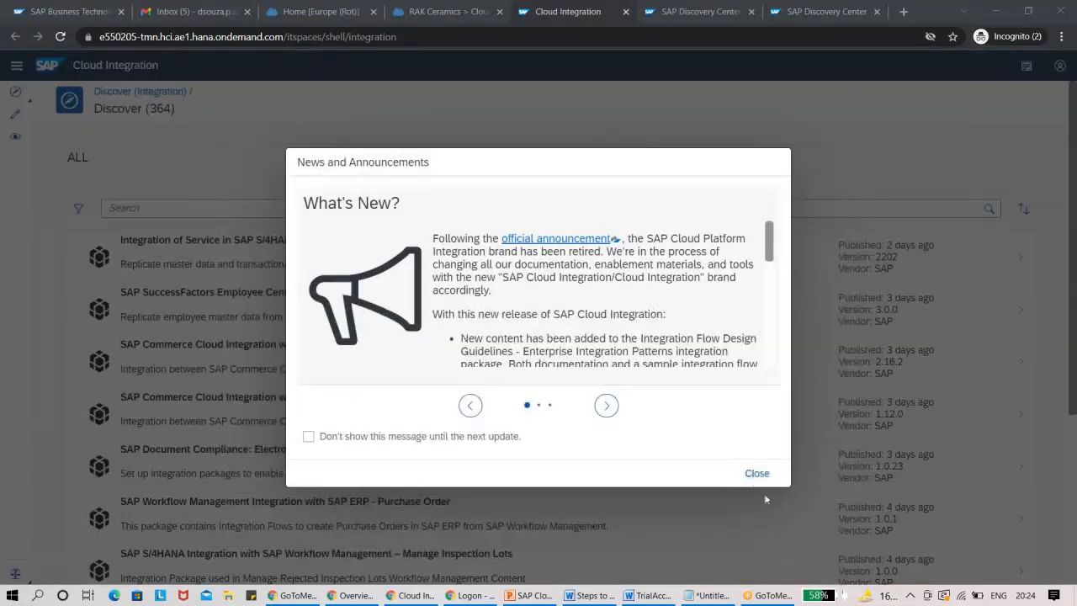
left_click(757, 473)
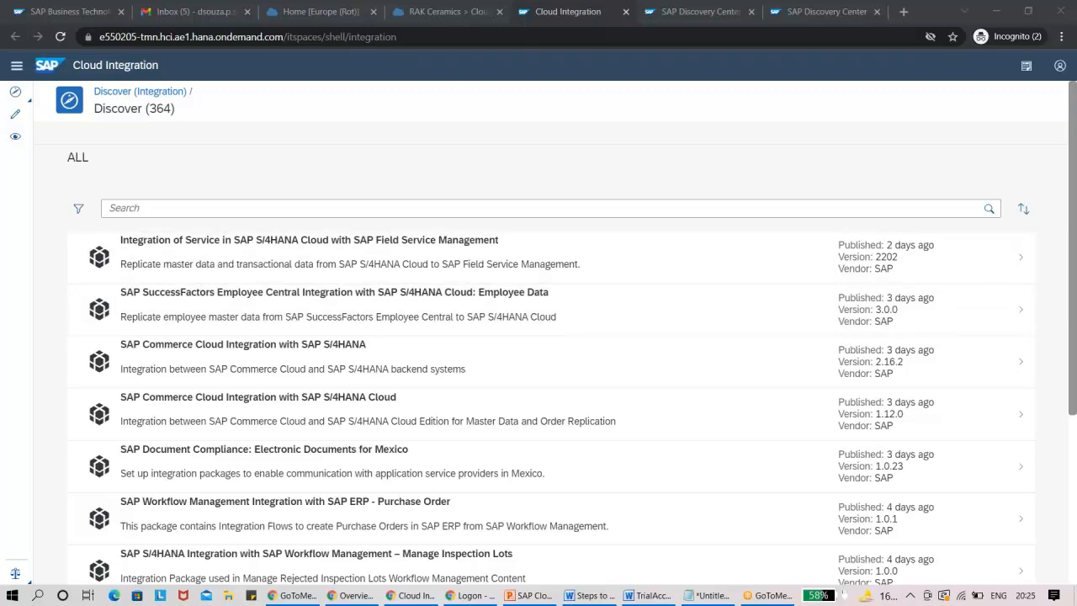
left_click(731, 15)
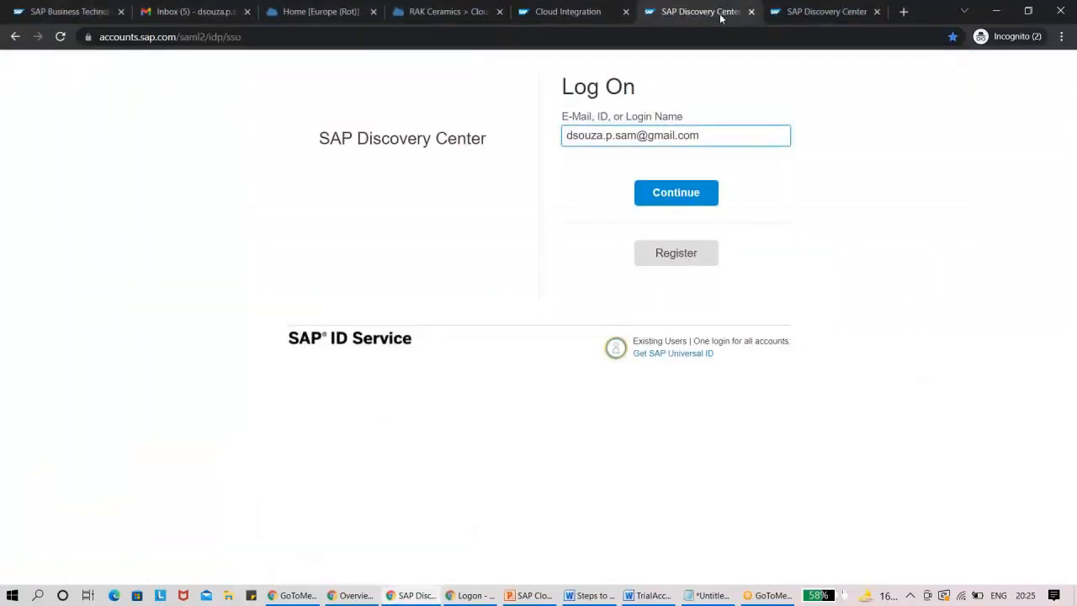
left_click(584, 21)
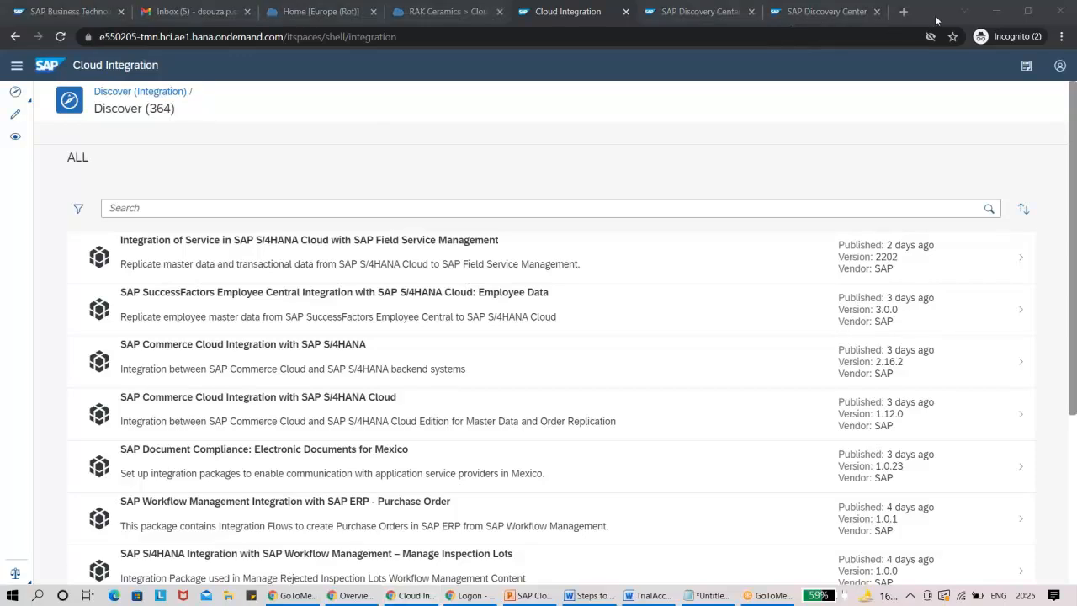
left_click_drag(940, 12, 945, 57)
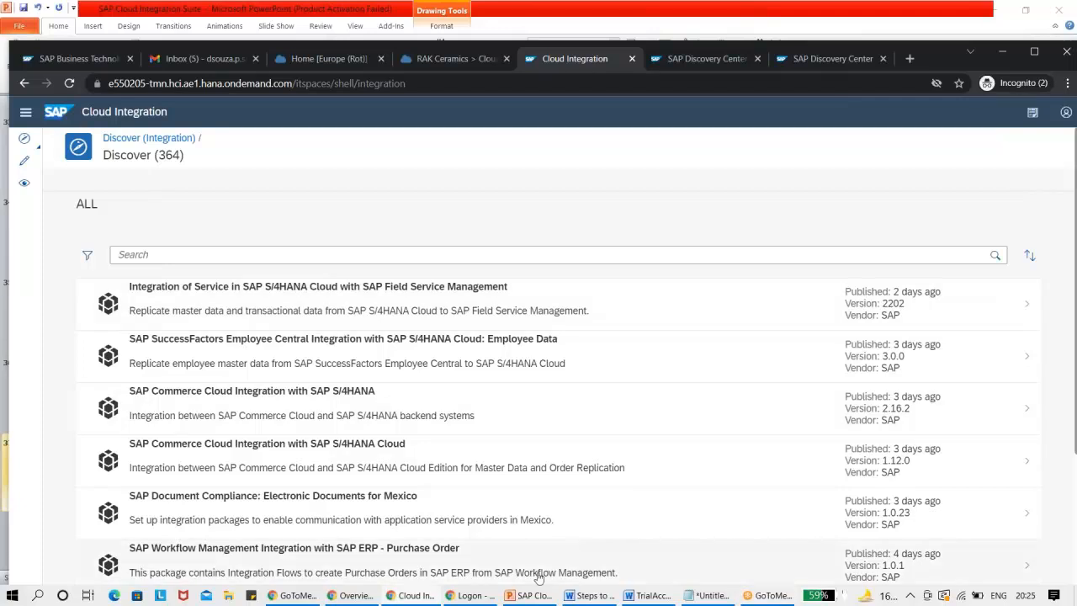
left_click(528, 597)
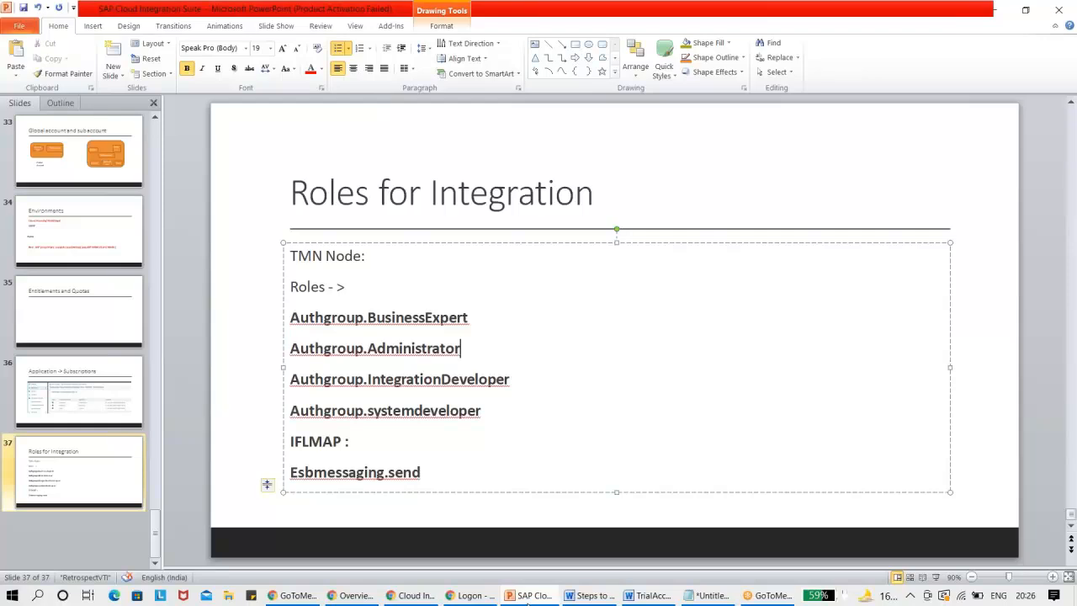
left_click(528, 603)
left_click(413, 596)
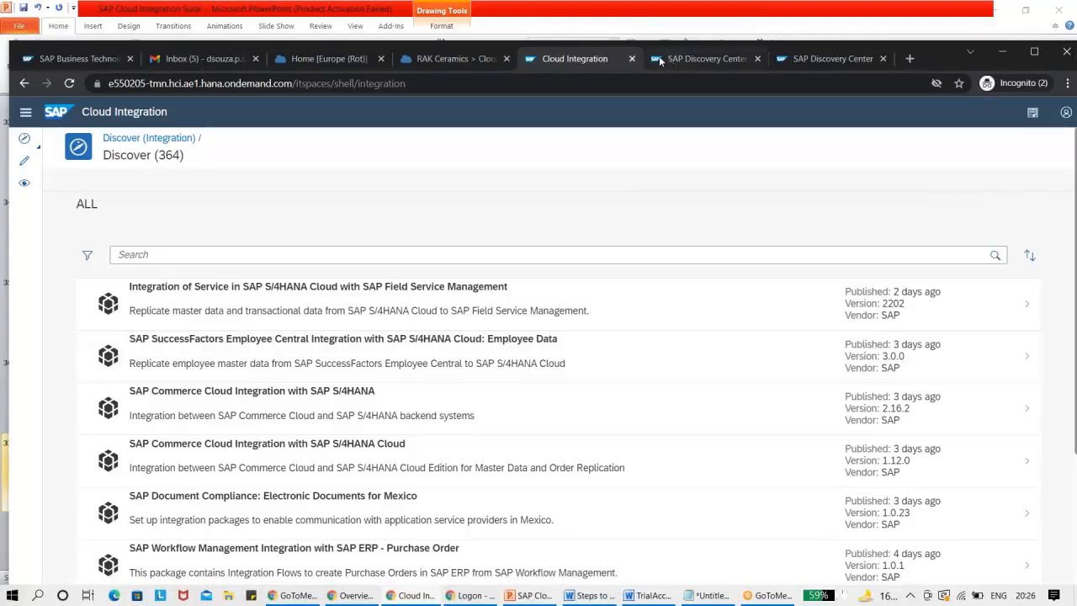
In the RAK Ceramics cockpit, view the Members, Usage Analytics and Solutions pages of the Cloud Platform Integration Test subaccount.
left_click(454, 60)
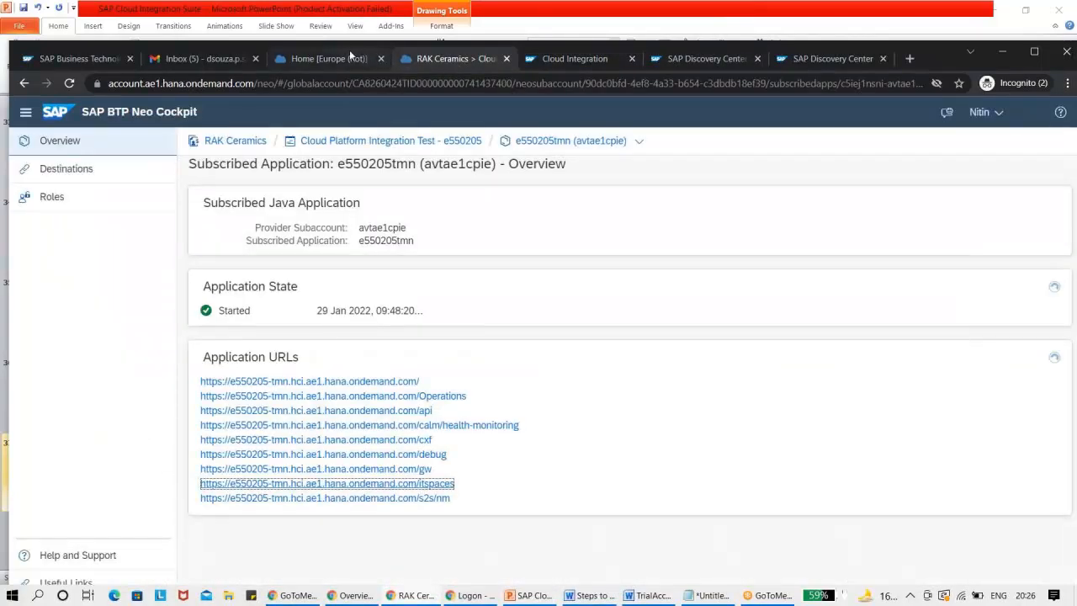
left_click(406, 140)
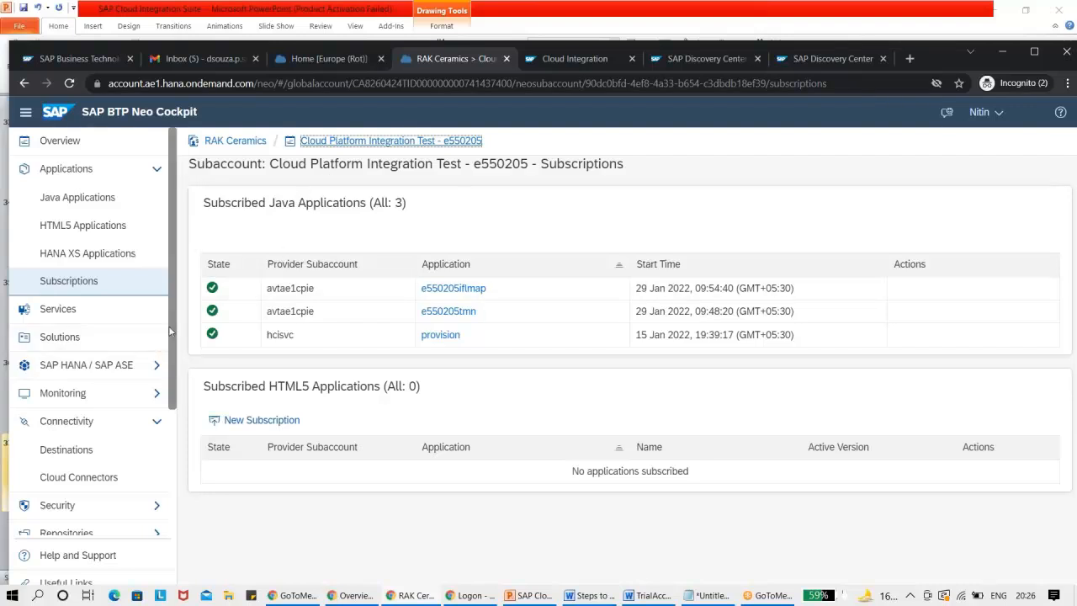
left_click_drag(171, 328, 173, 465)
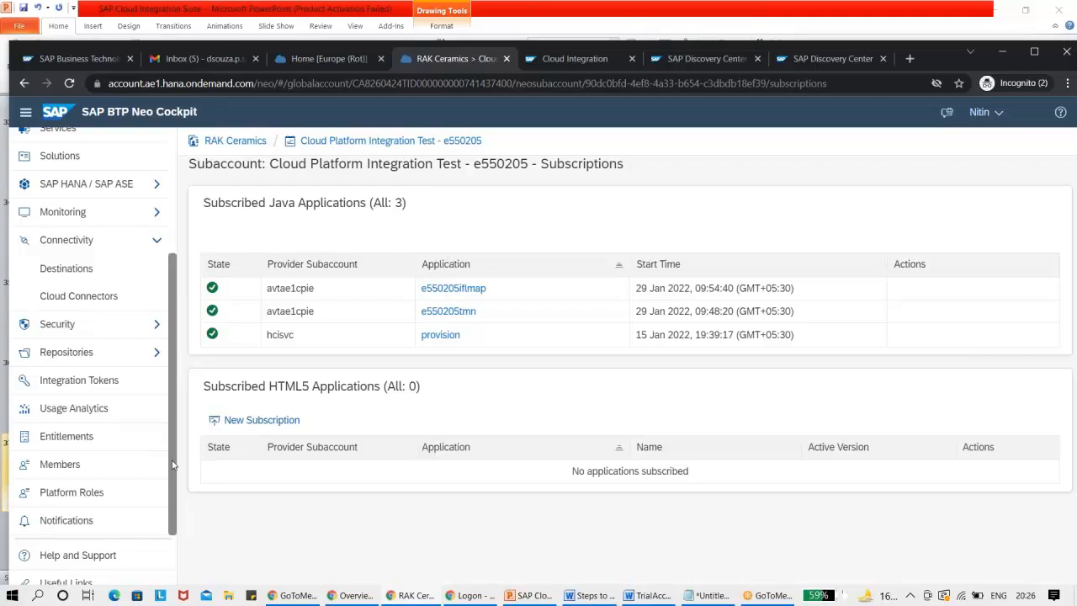
left_click(68, 470)
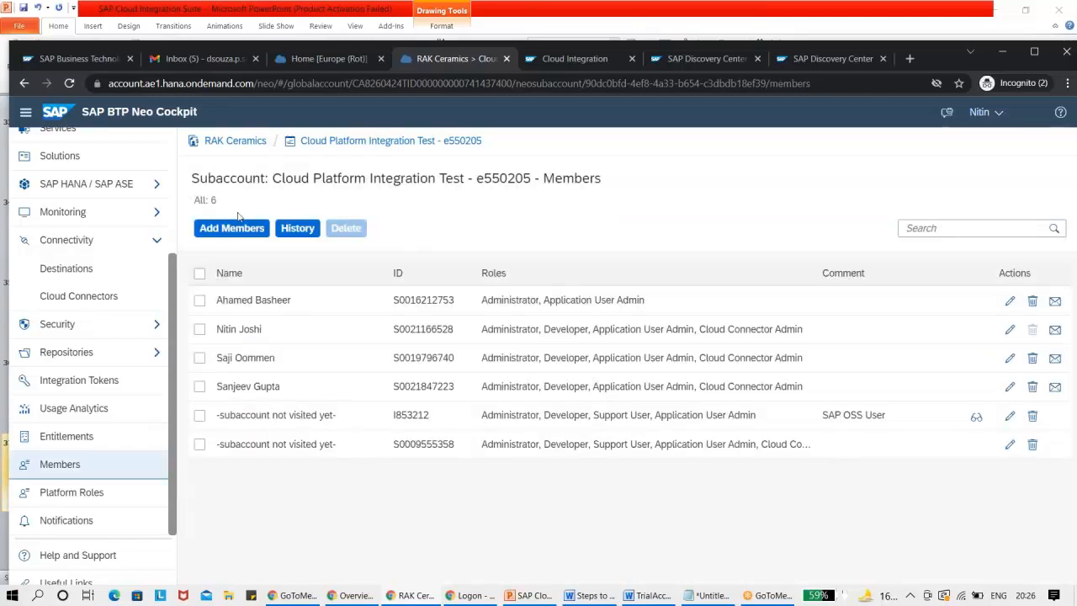
left_click(71, 413)
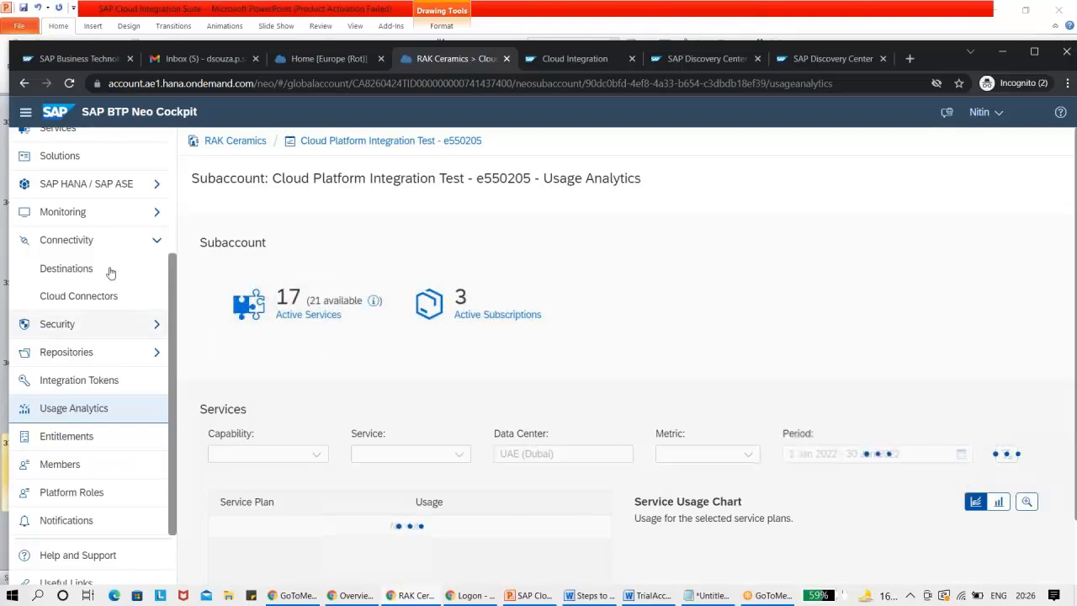
left_click(77, 160)
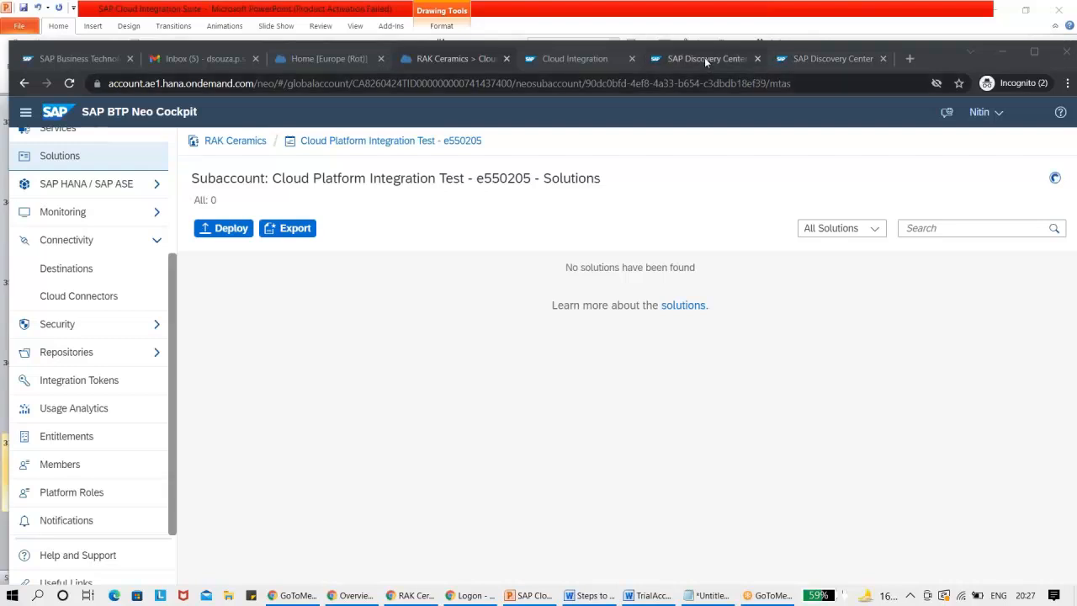
View the roles of the subscribed application e550205tmn and its New Role dialog, closing the dialog without creating a role.
left_click(580, 58)
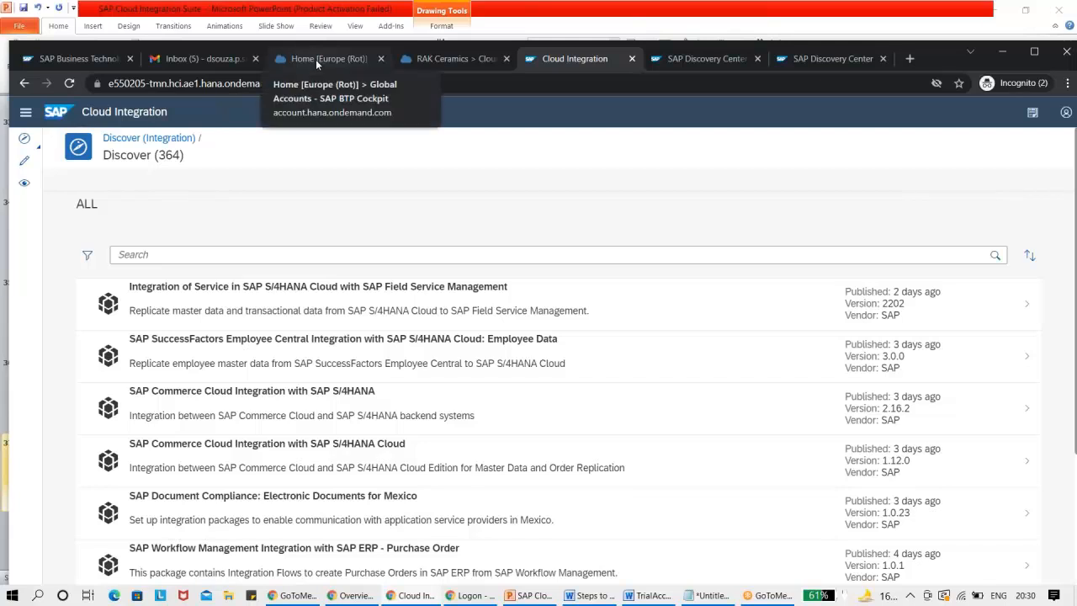
left_click(428, 61)
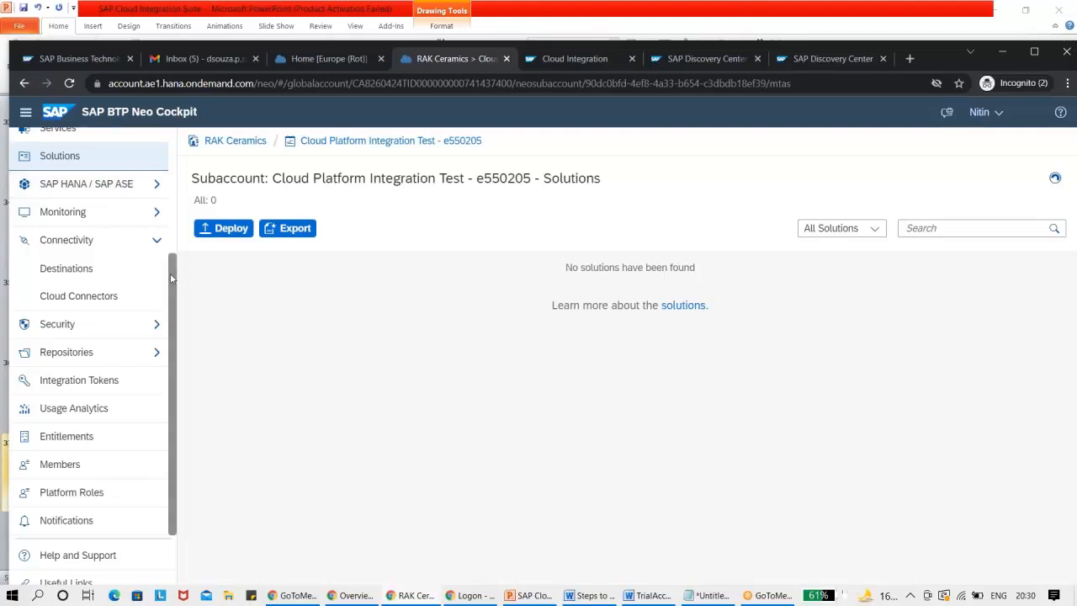
scroll(77, 190, "up", 1)
left_click(69, 160)
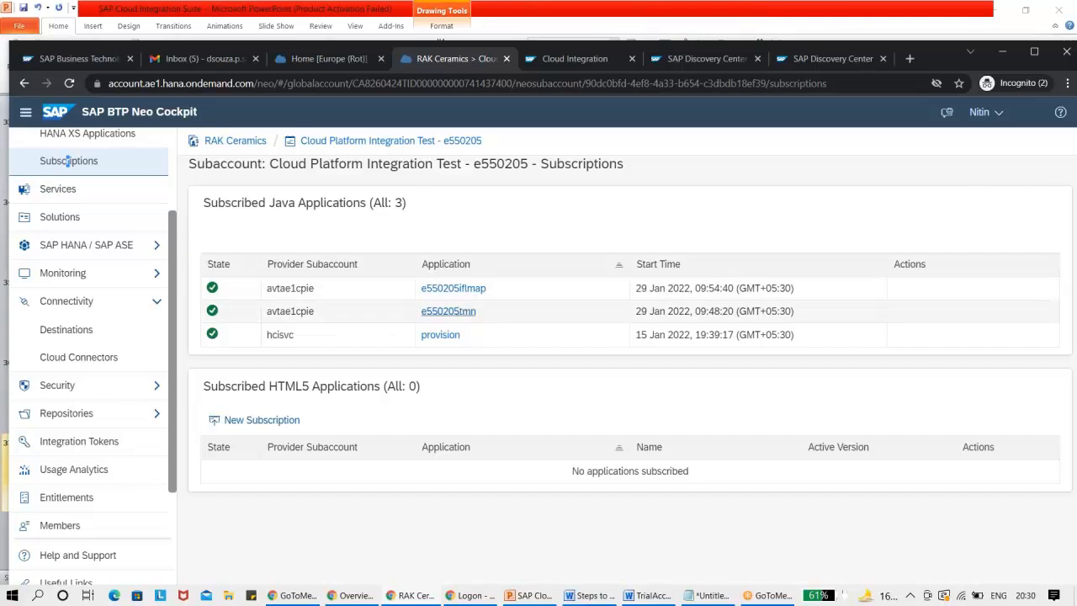
left_click(462, 310)
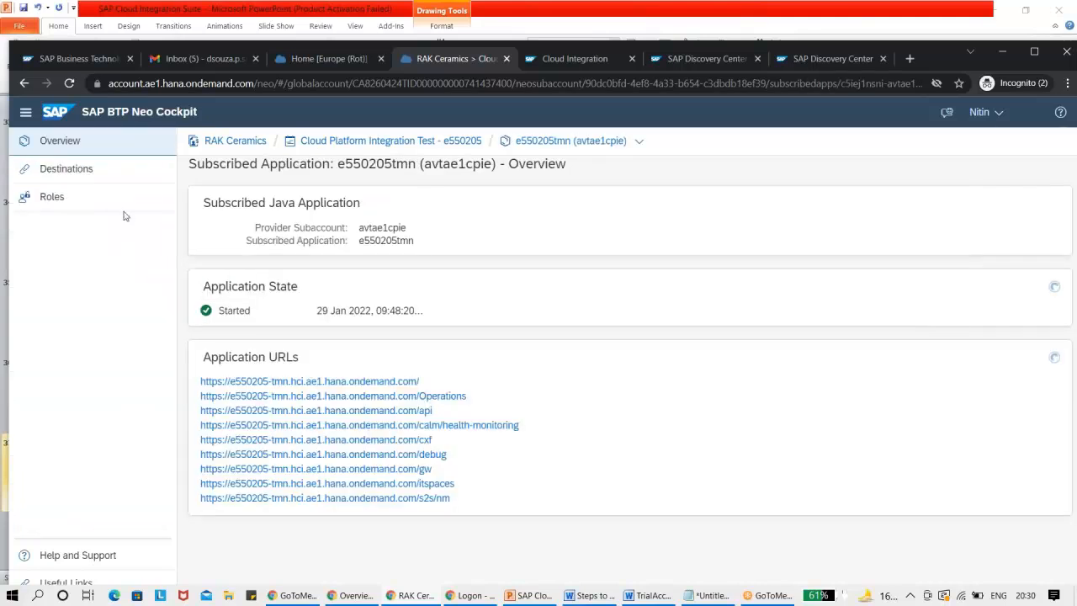
left_click(18, 196)
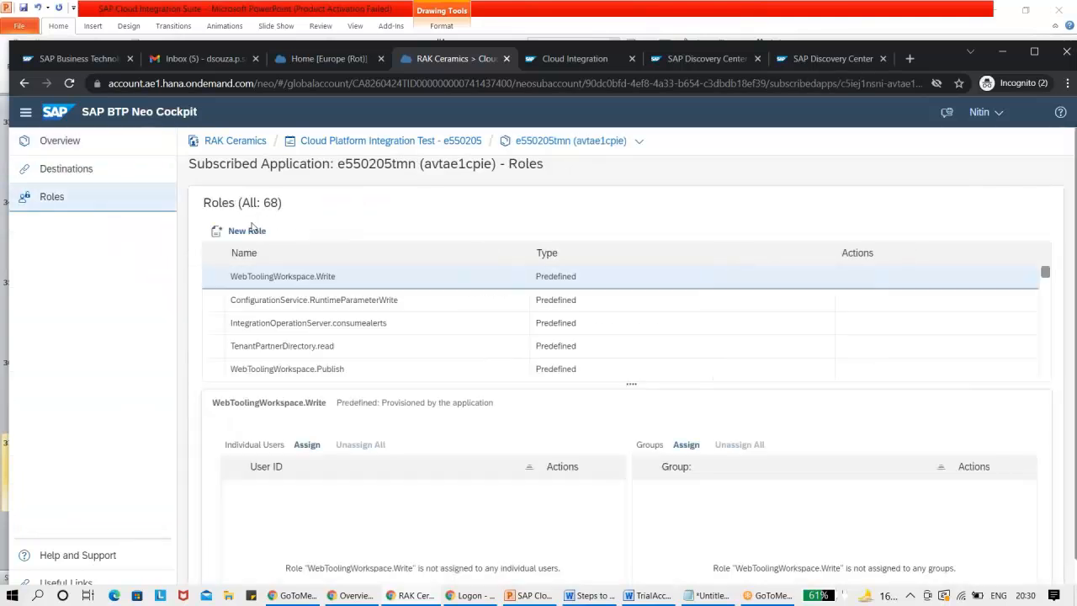
left_click(246, 231)
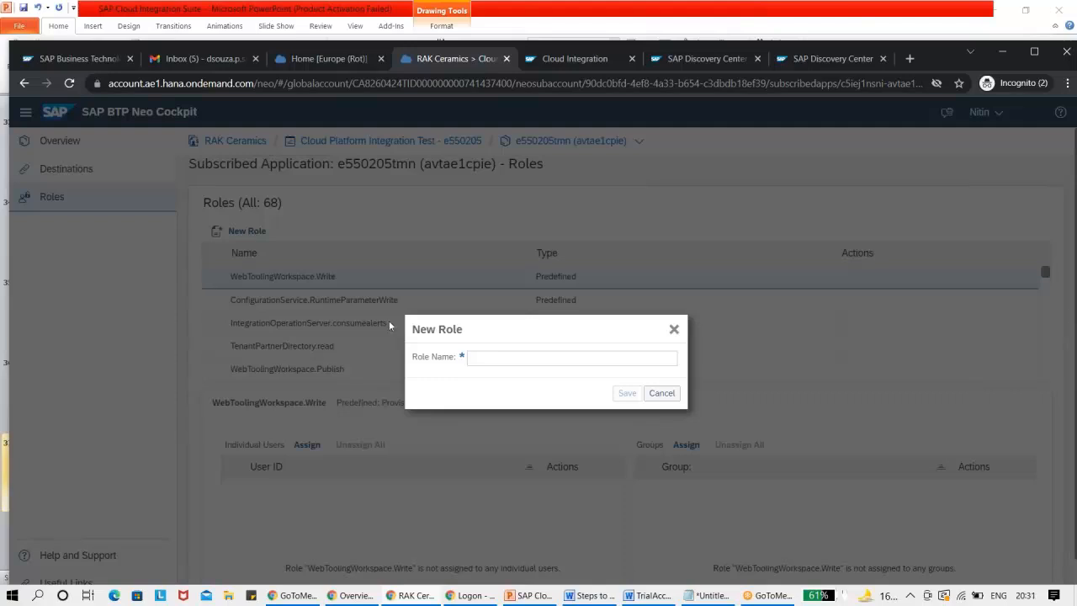
left_click(674, 330)
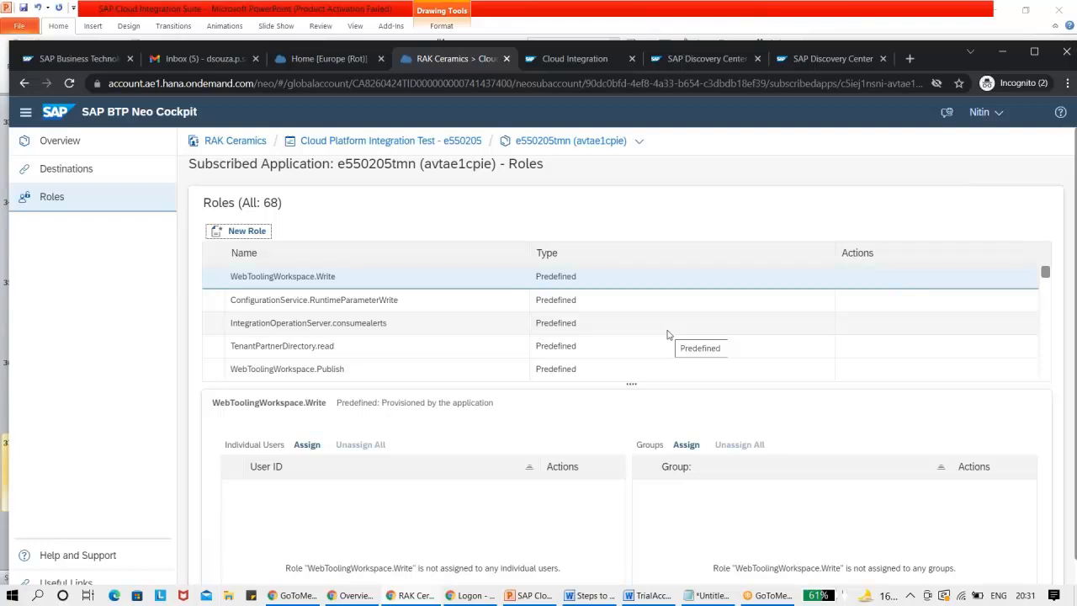
Close the two SAP Discovery Center browser tabs and the Cloud Integration tab.
left_click(552, 58)
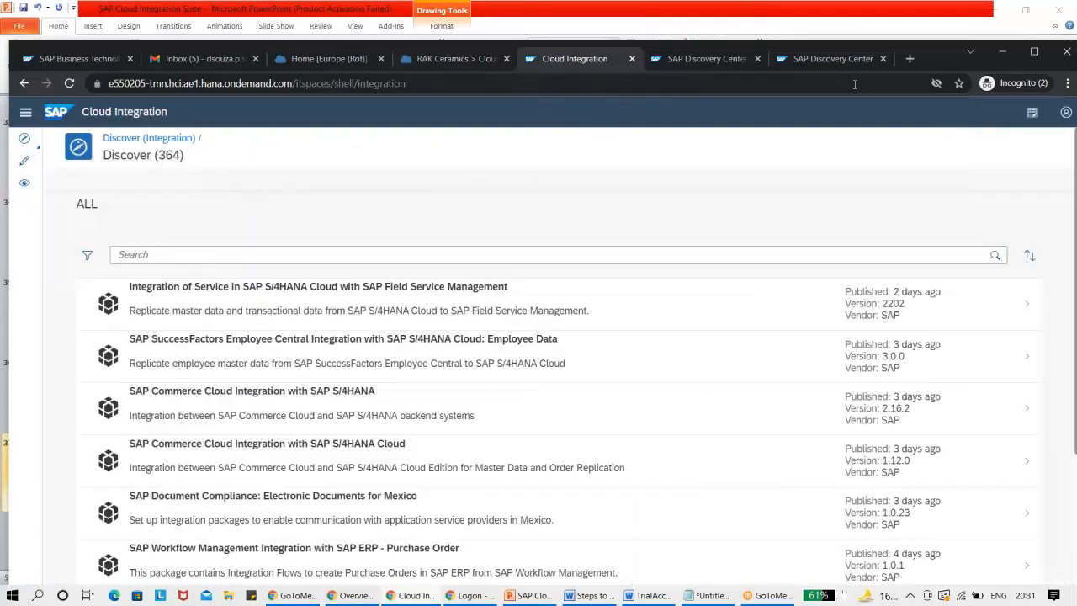
left_click(833, 46)
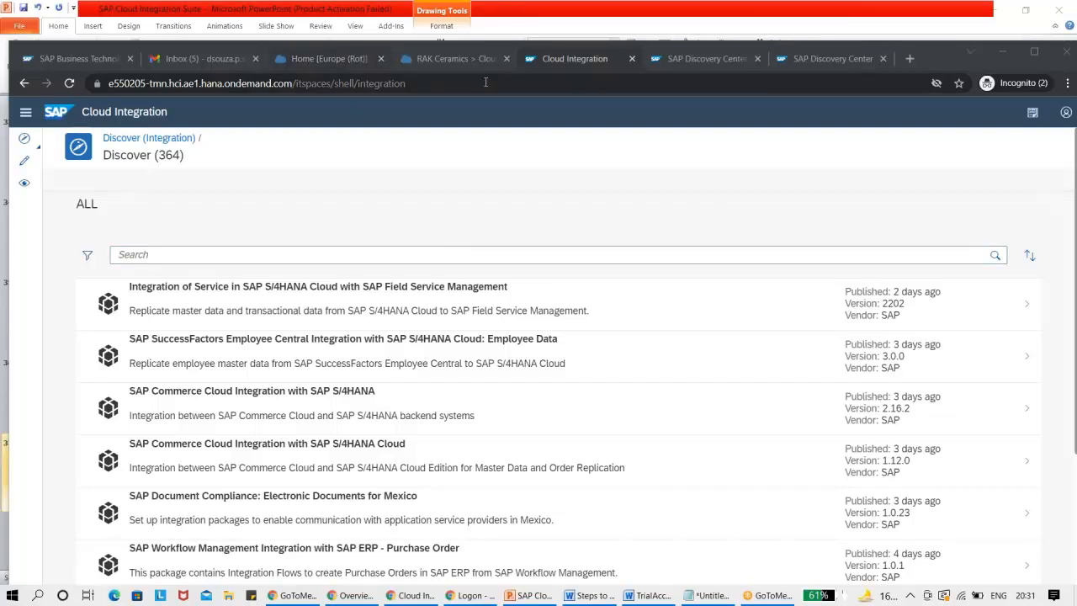
left_click(882, 59)
left_click(881, 59)
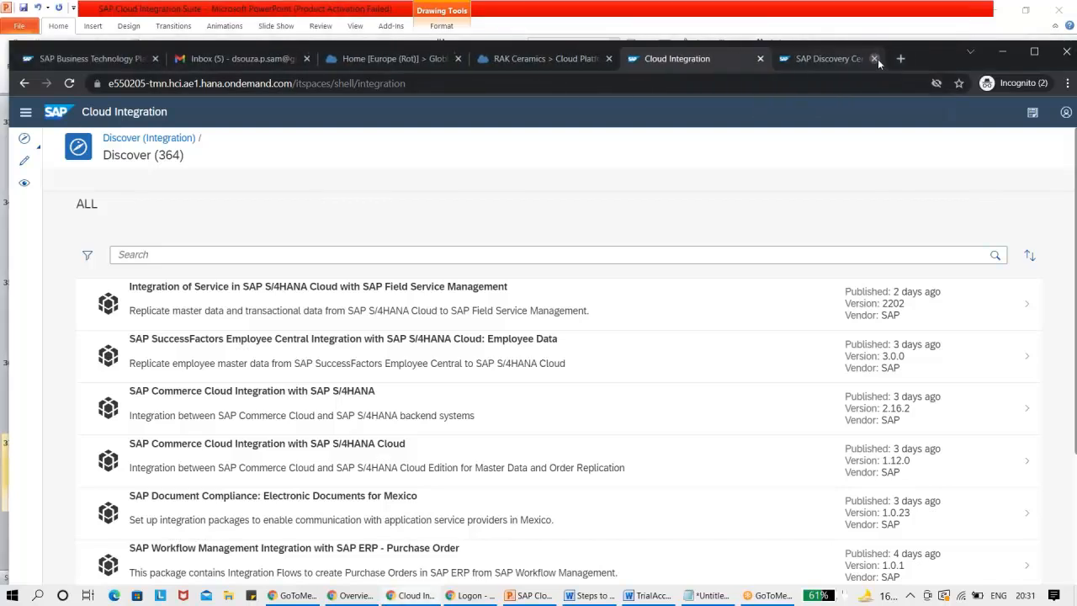
left_click(840, 59)
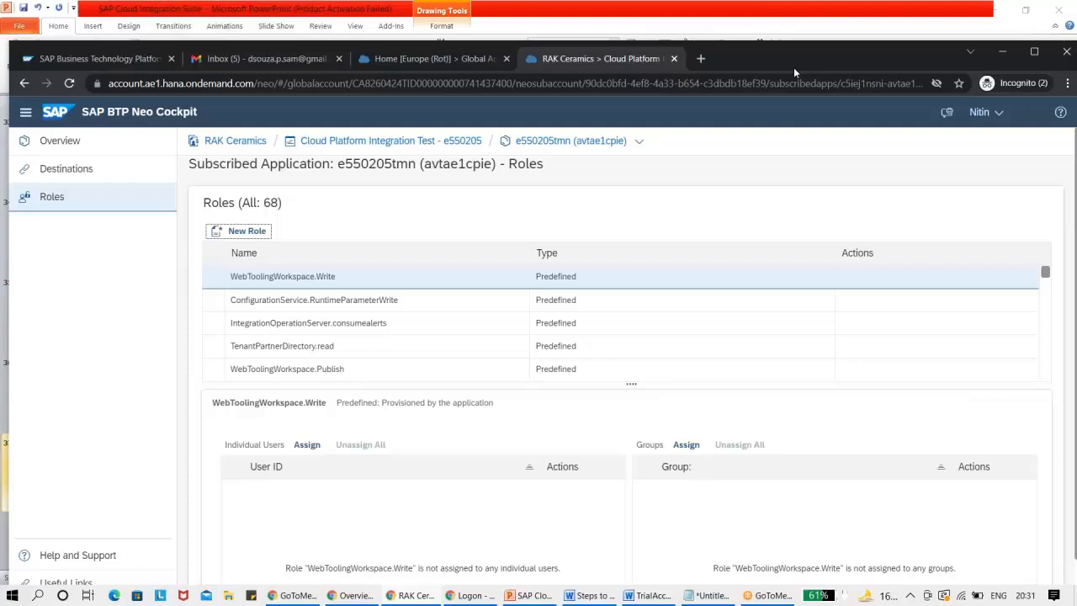
Log out of the SAP BTP Neo Cockpit and close its tab and the Global Accounts home tab.
left_click(983, 112)
left_click(954, 232)
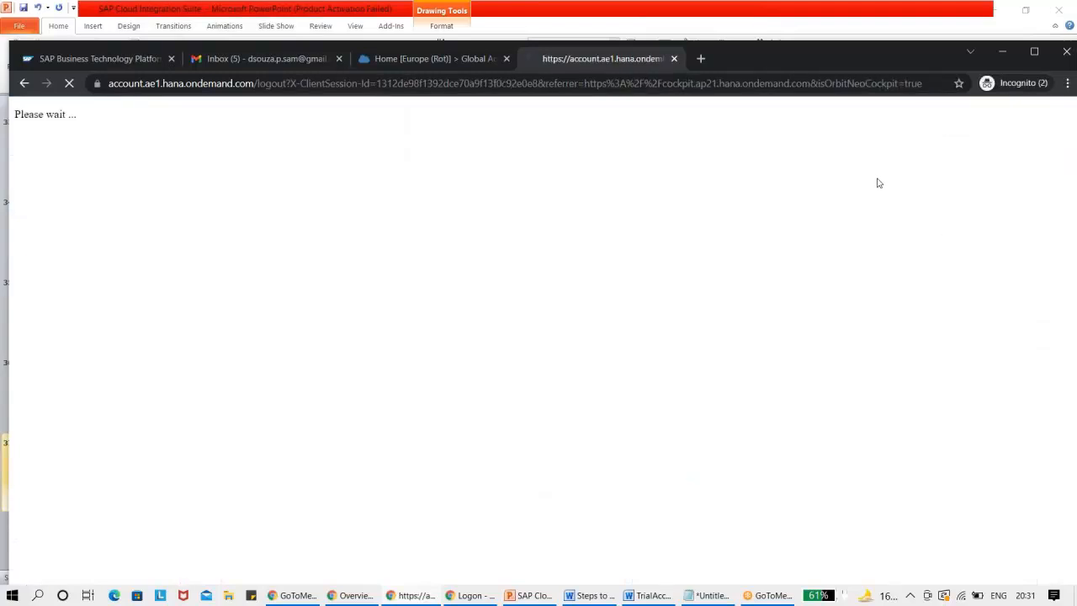
left_click(674, 59)
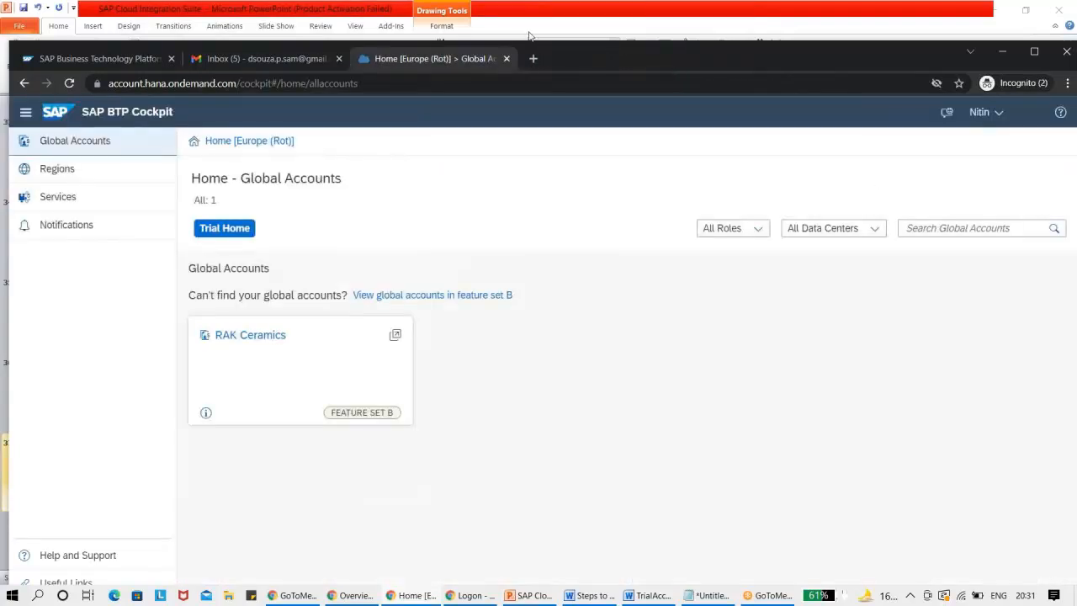
left_click(506, 58)
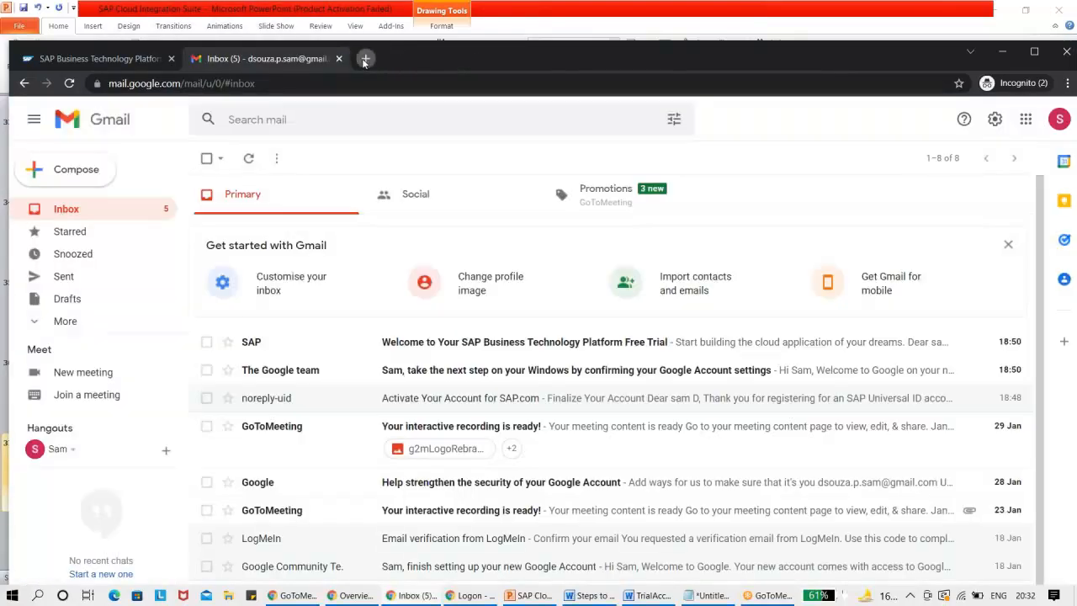
Open a new incognito tab, maximize the browser window and switch back to the PowerPoint presentation.
left_click(365, 59)
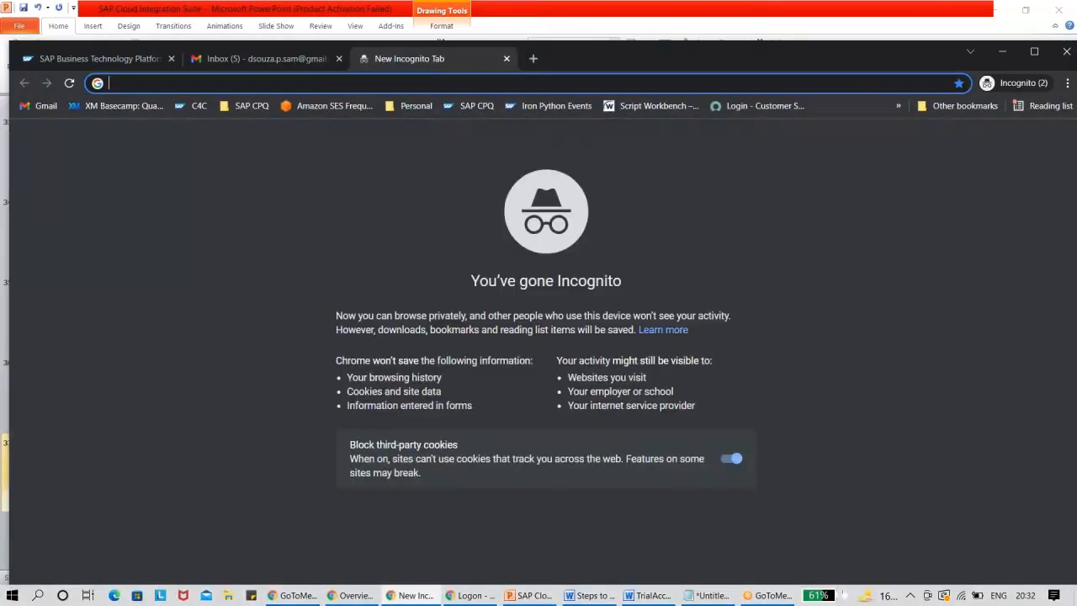
double_click(675, 64)
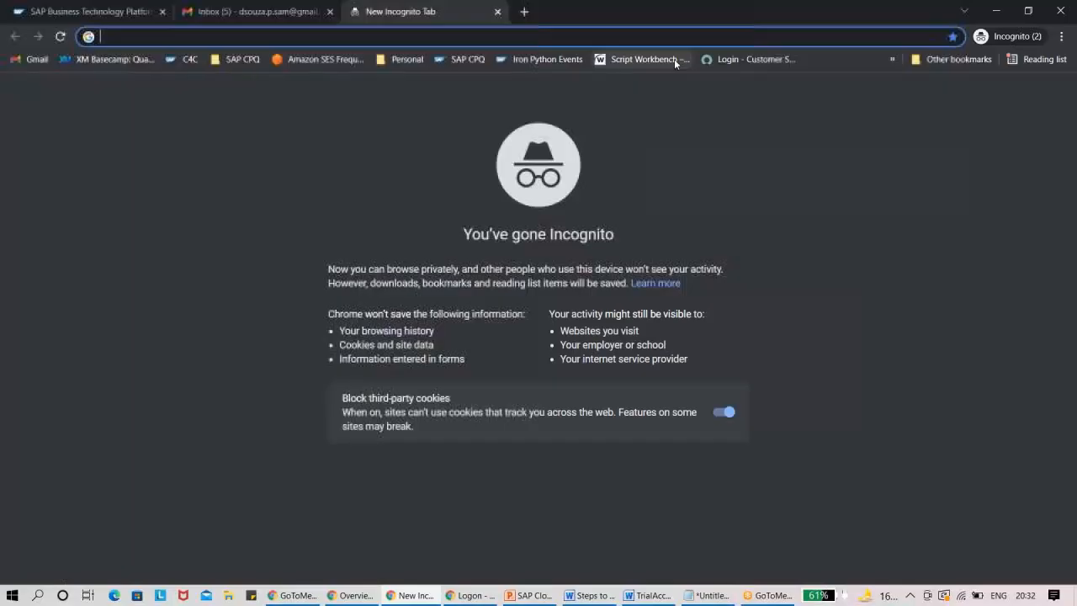
left_click(529, 595)
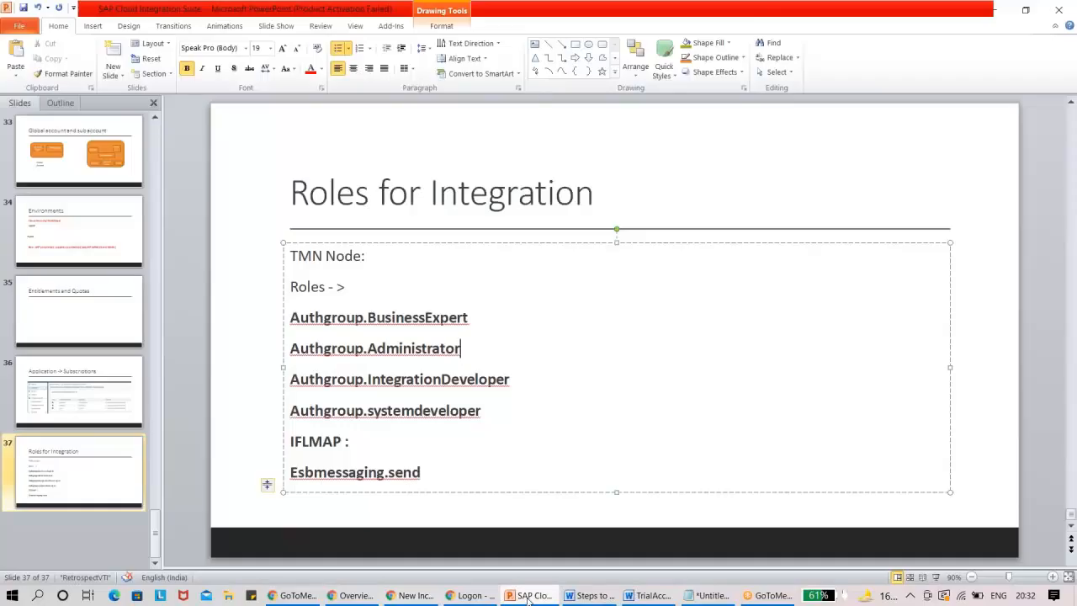
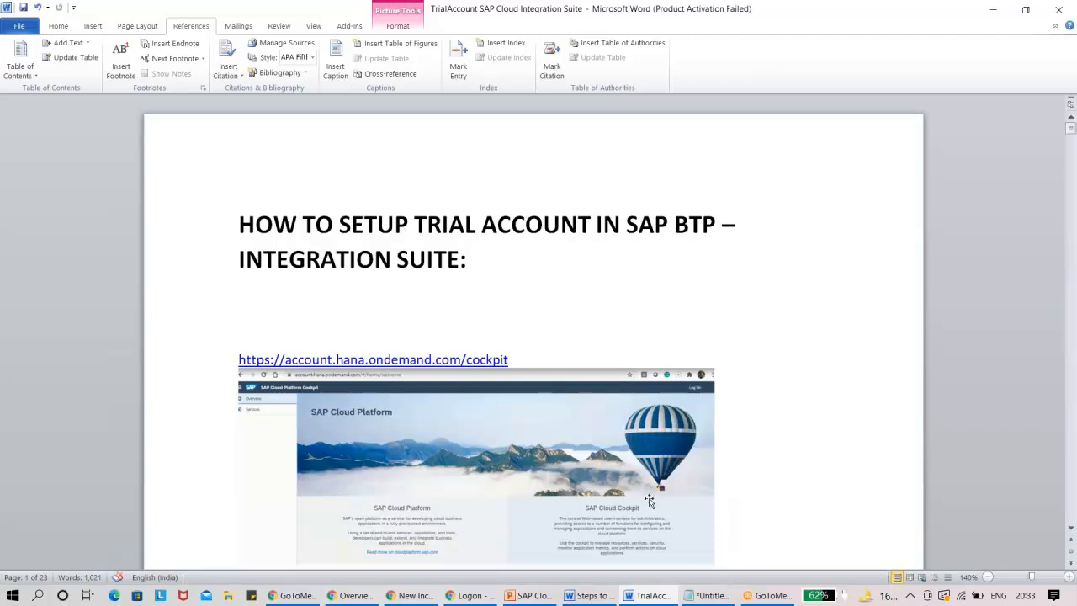
Glance at the Notepad notes, then look through the Word trial account guide down to the trial subaccount Spaces section and back.
left_click(700, 597)
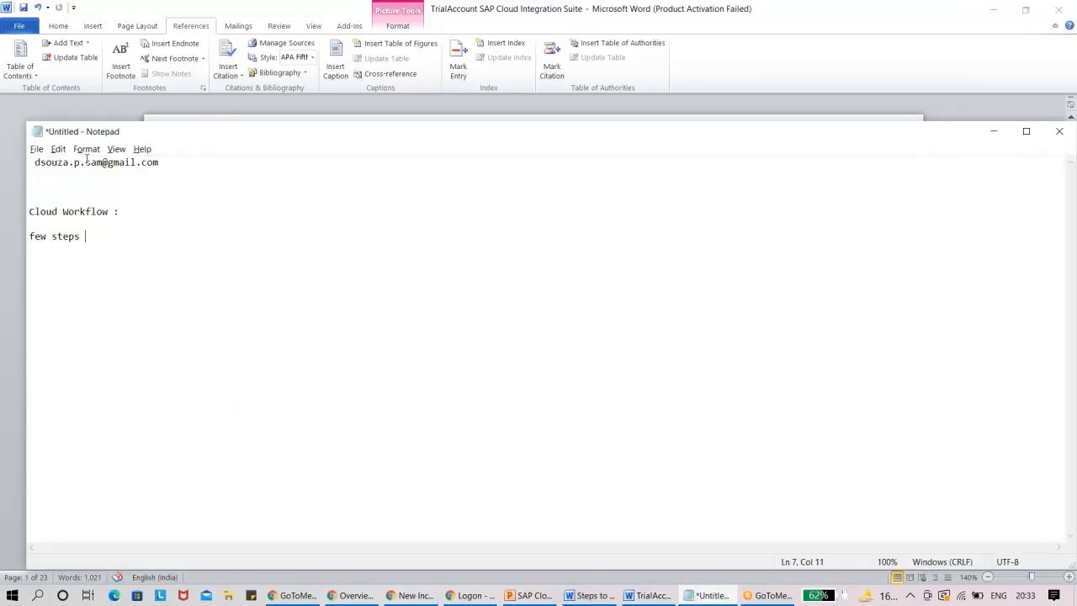
left_click(176, 163)
left_click(20, 106)
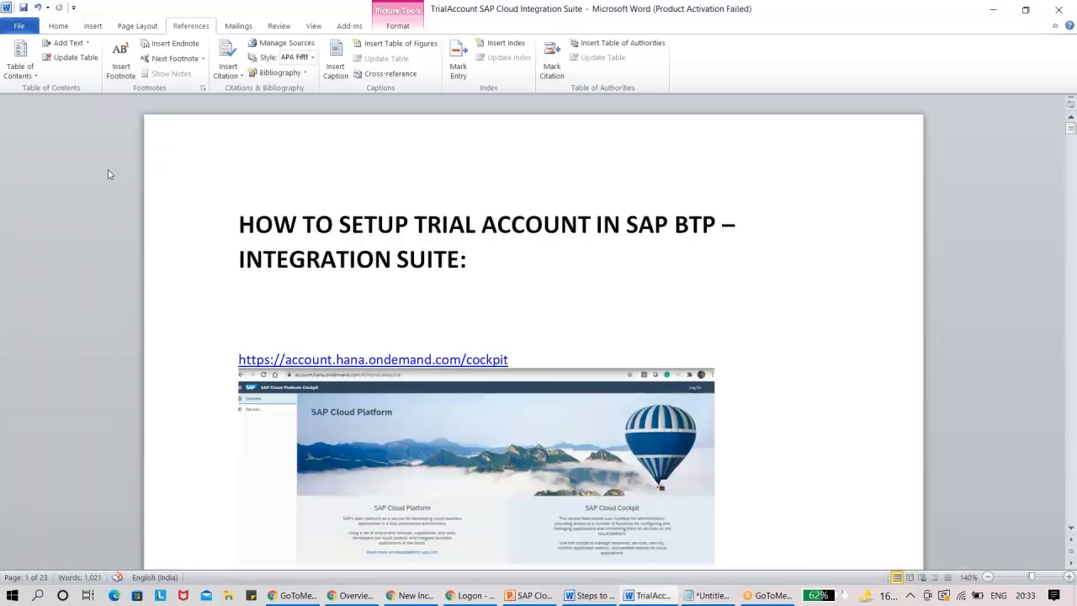
left_click_drag(1071, 128, 1075, 425)
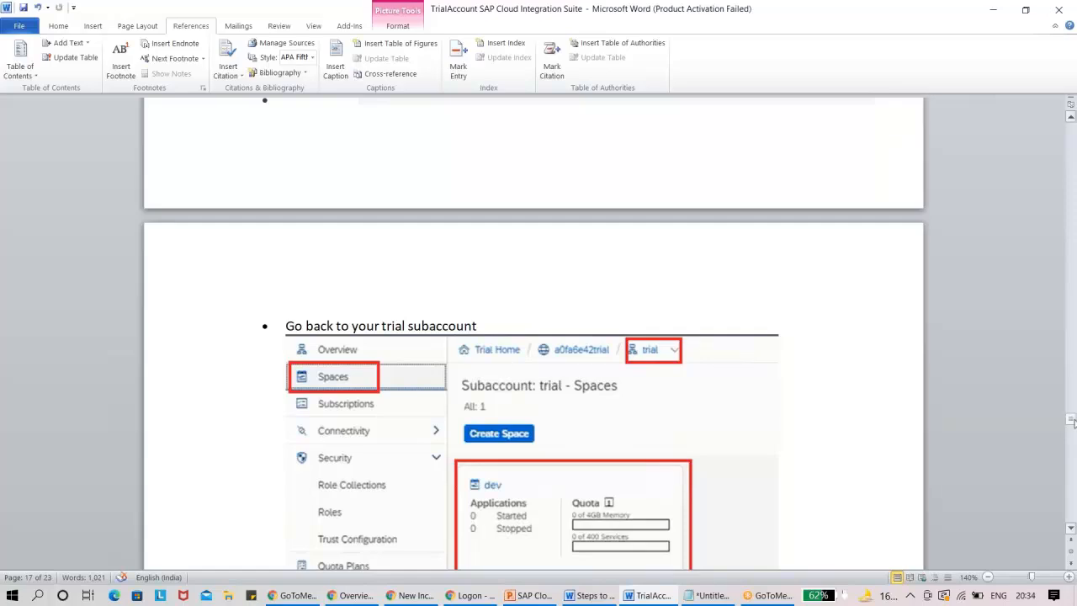
left_click_drag(1073, 423, 1072, 124)
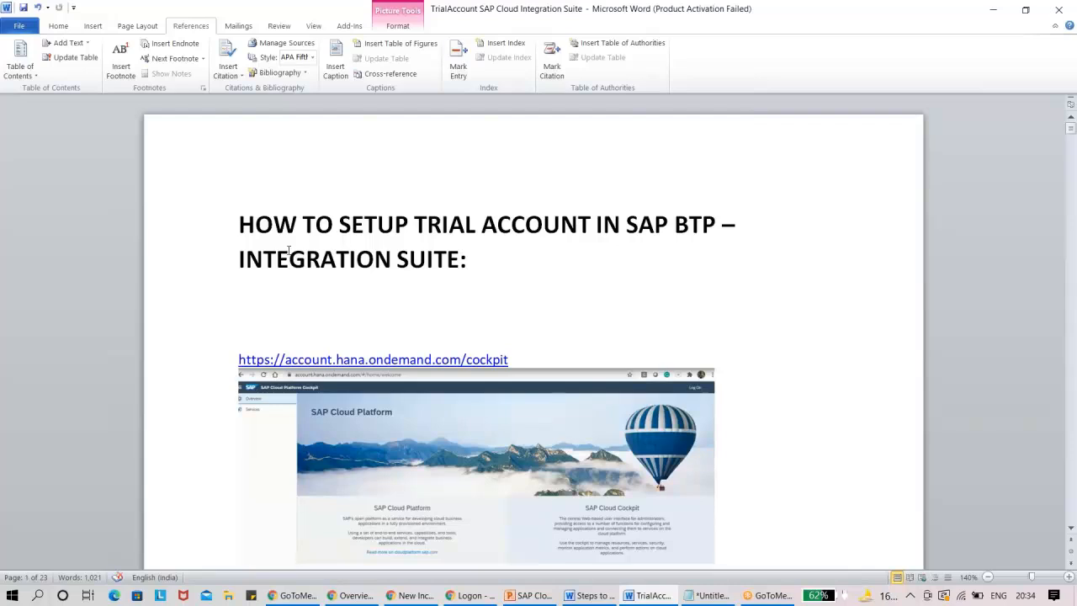
Switch to the incognito Chrome window and open account.hana.ondemand.com in the empty tab.
key("alt+Tab")
key("alt+Tab")
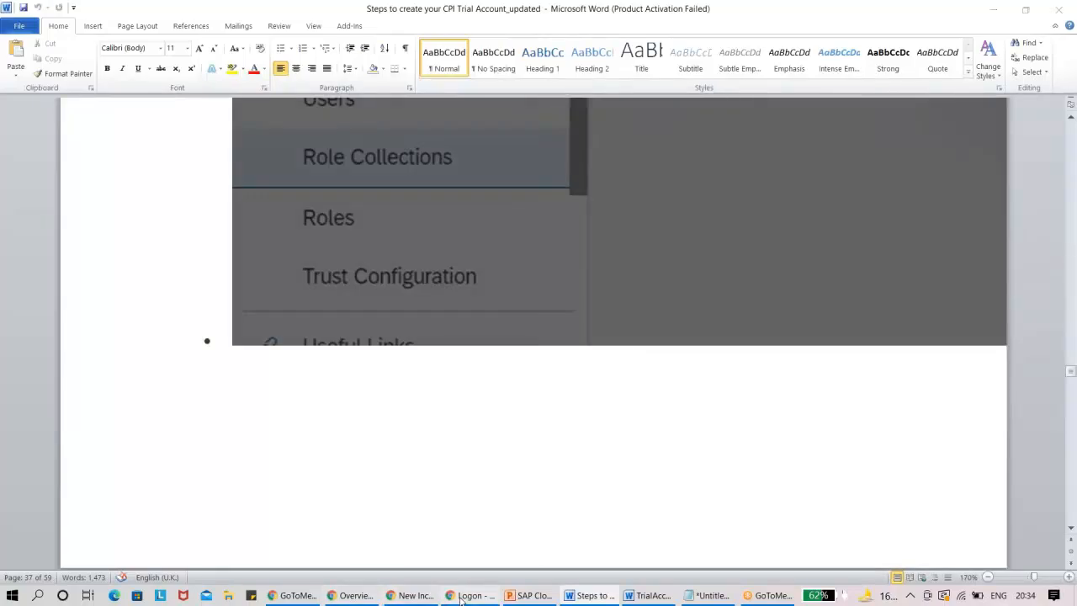
left_click(463, 596)
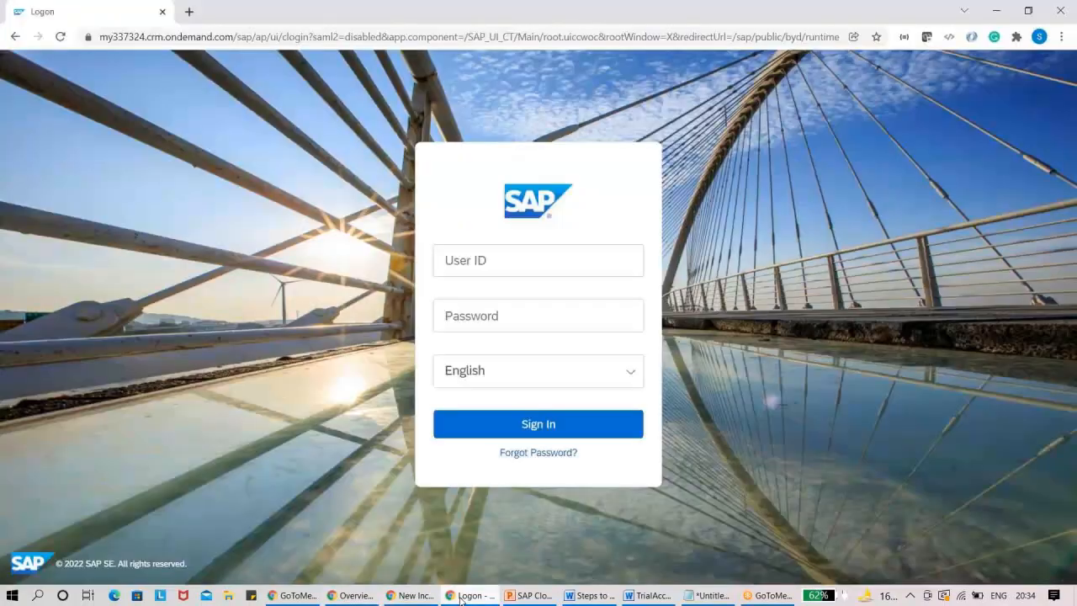
left_click(415, 596)
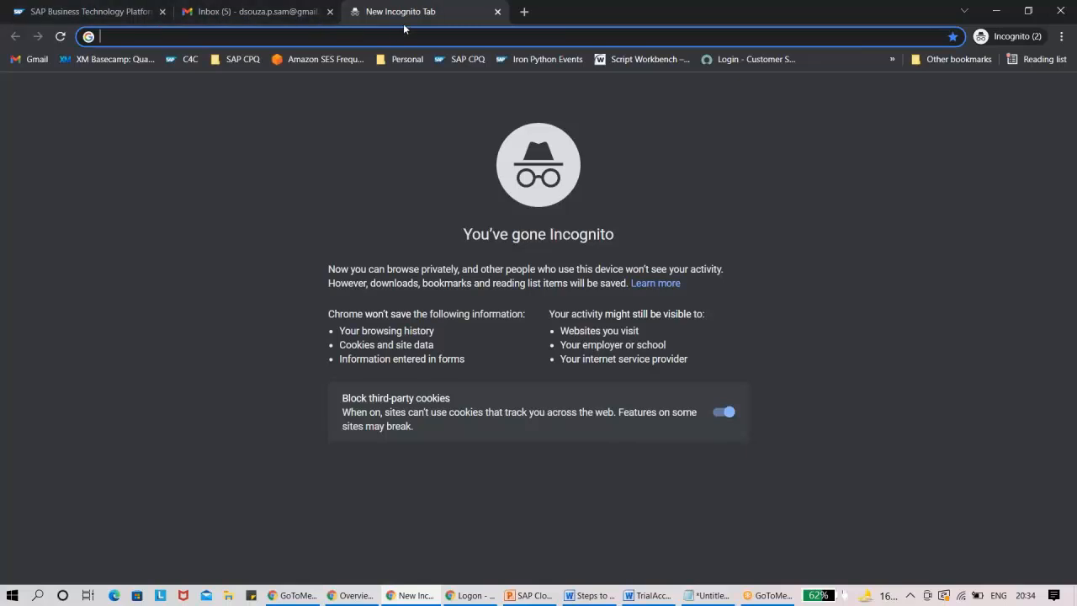
type("account.hana.ondemand.com")
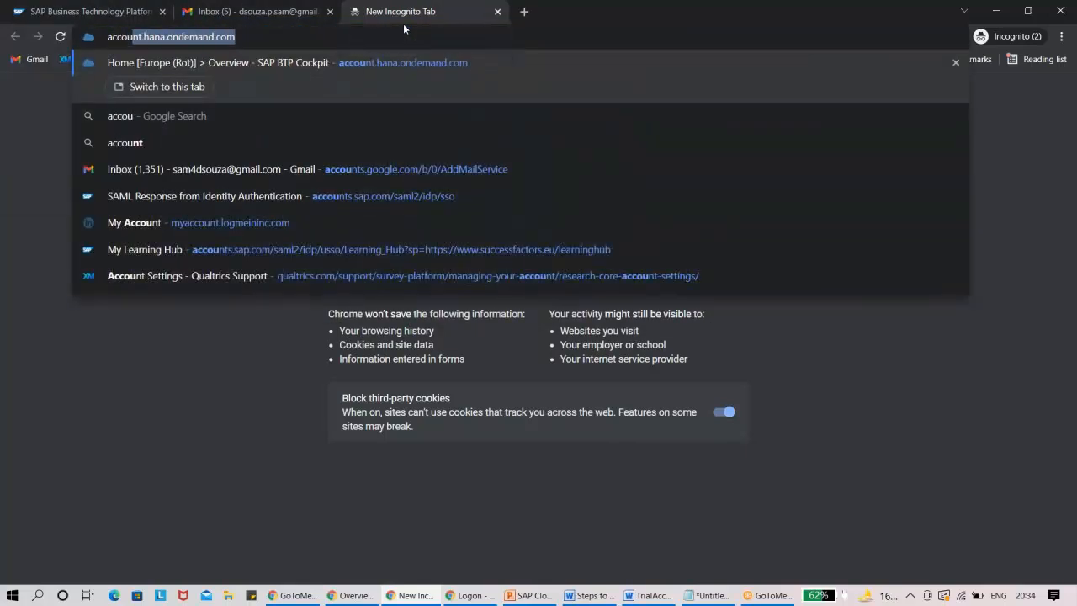
key("Return")
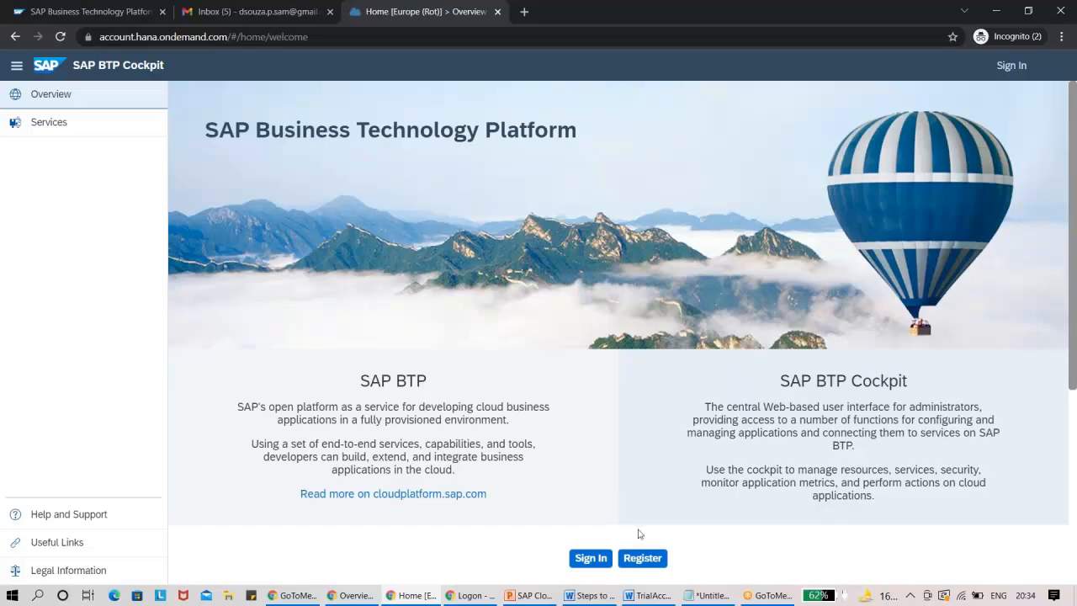
Open the SAP BTP trial registration form and review its required fields and terms.
left_click(646, 559)
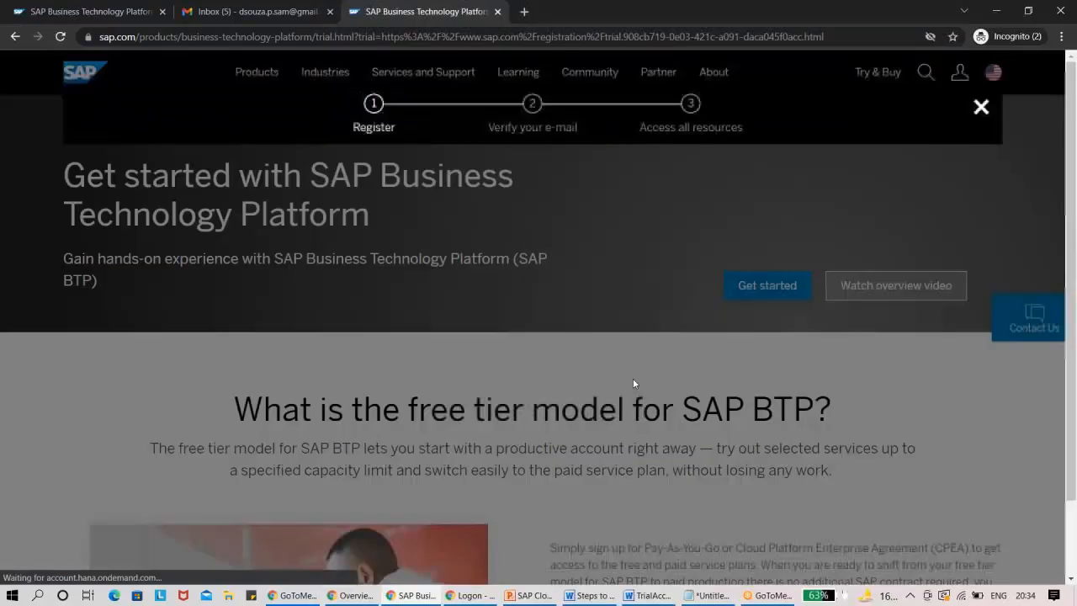
scroll(1074, 148, "down", 1)
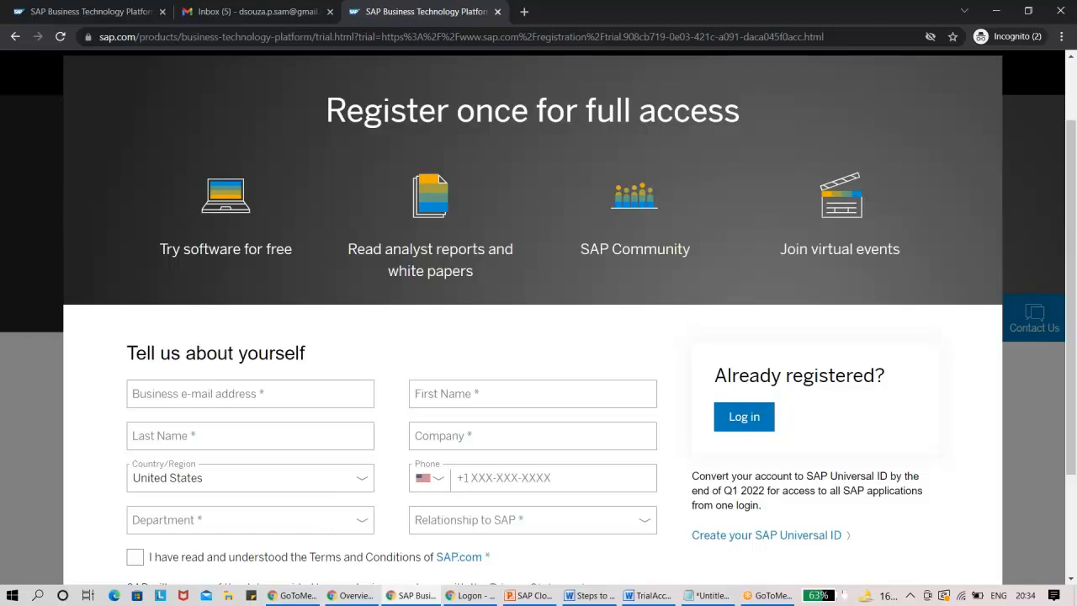
scroll(765, 436, "down", 2)
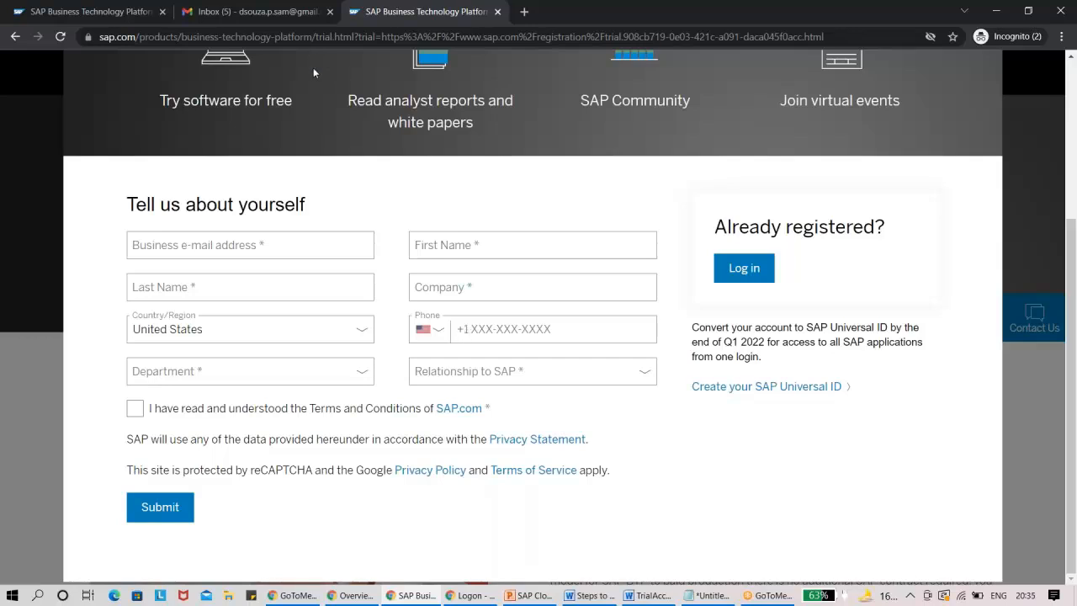
View the "Activate Your Account for SAP.com" mail in Gmail, including its activation link, and return to the inbox.
left_click(257, 12)
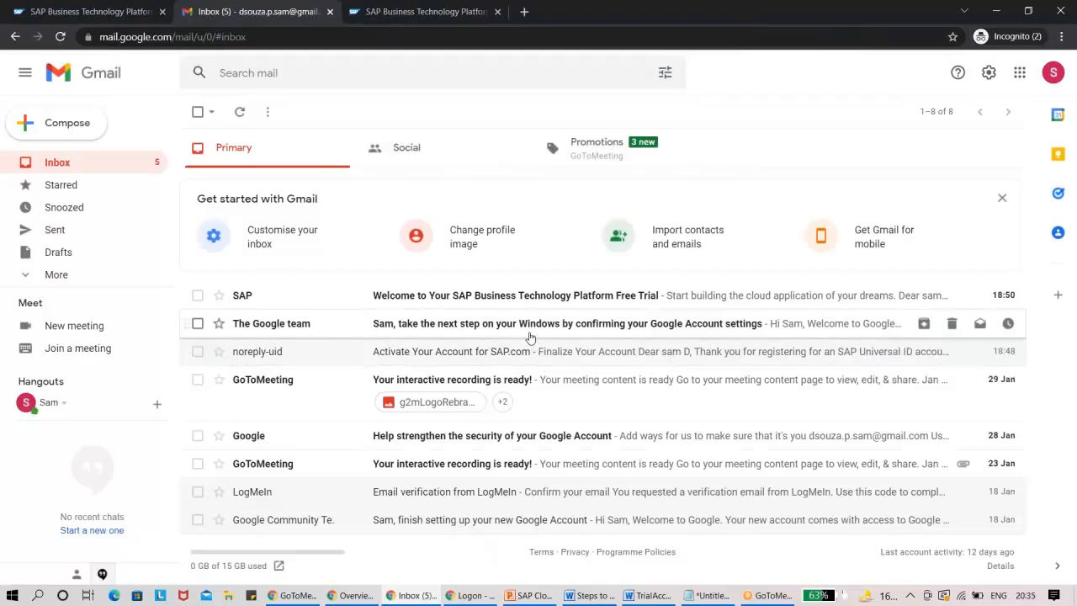
left_click(503, 354)
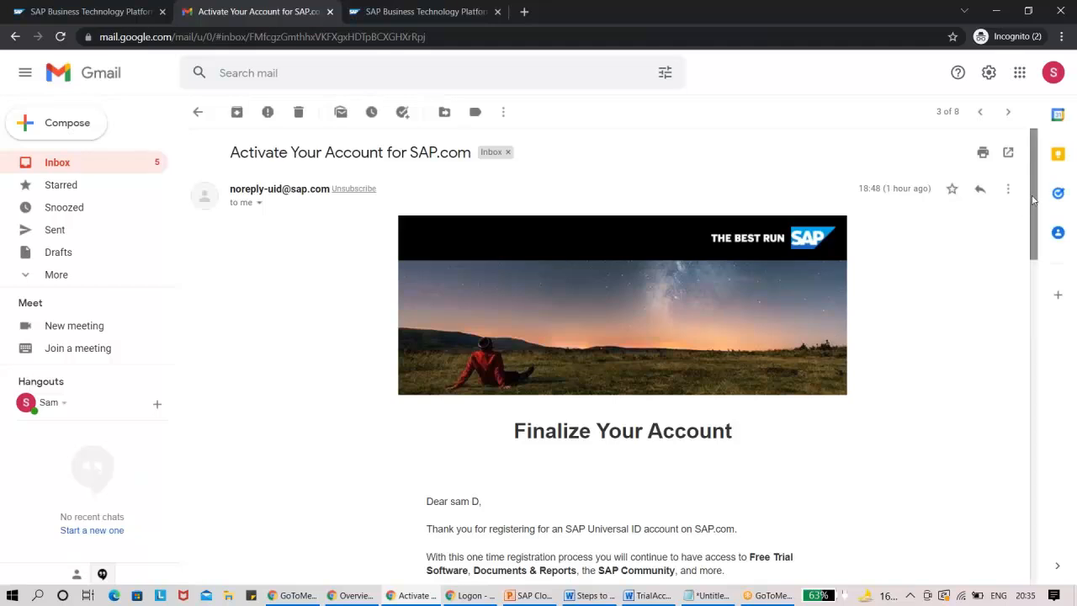
scroll(1034, 199, "down", 3)
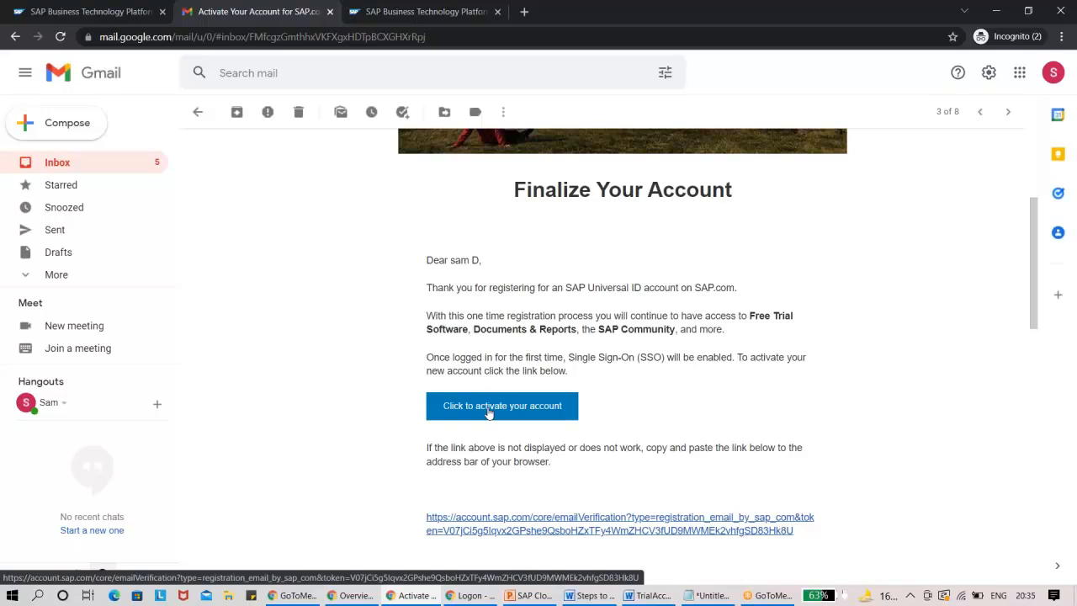
left_click(66, 165)
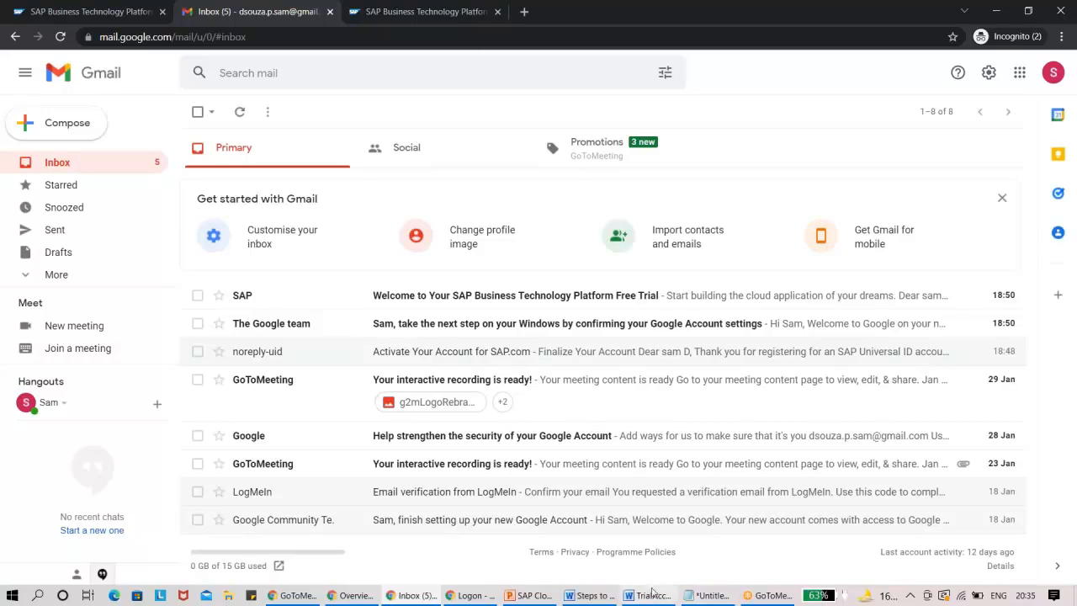
Switch to the Word trial account guide and review the registration instructions through the Global Accounts screenshot on page 4.
left_click(652, 594)
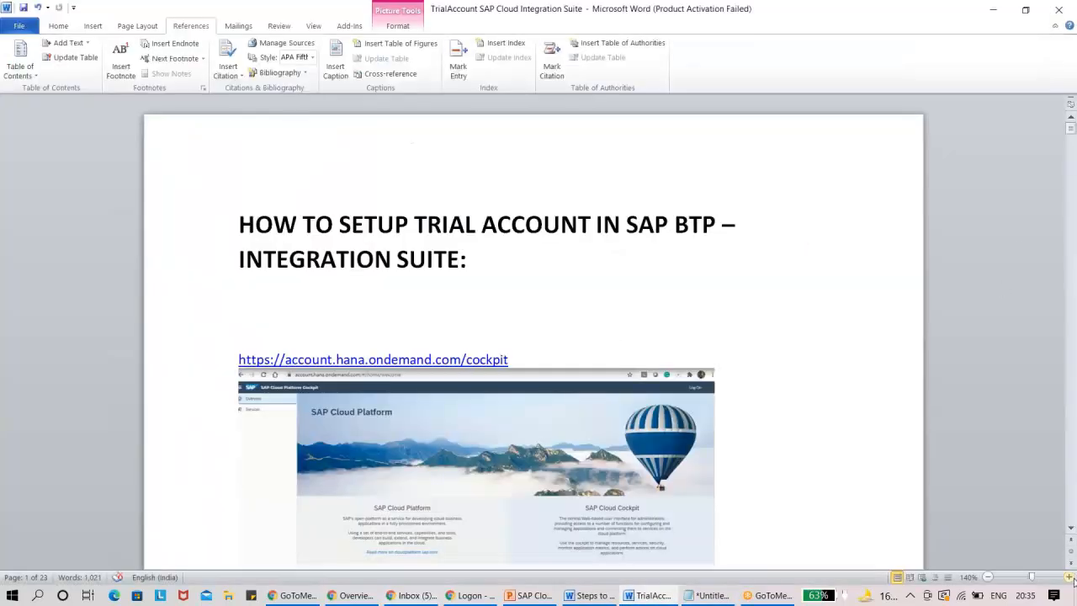
scroll(1071, 527, "down", 5)
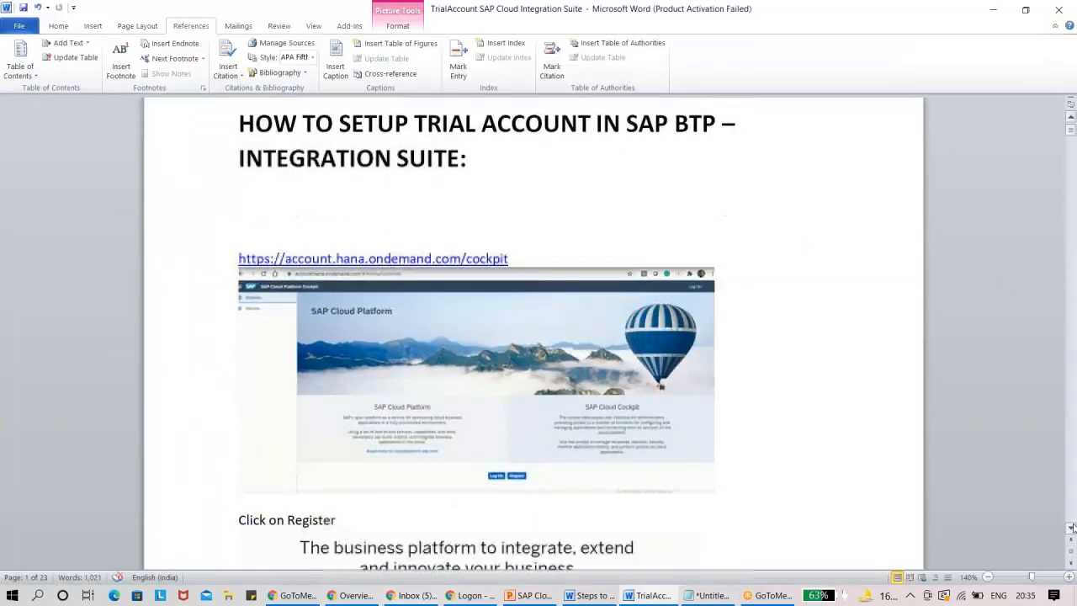
left_click(1072, 526)
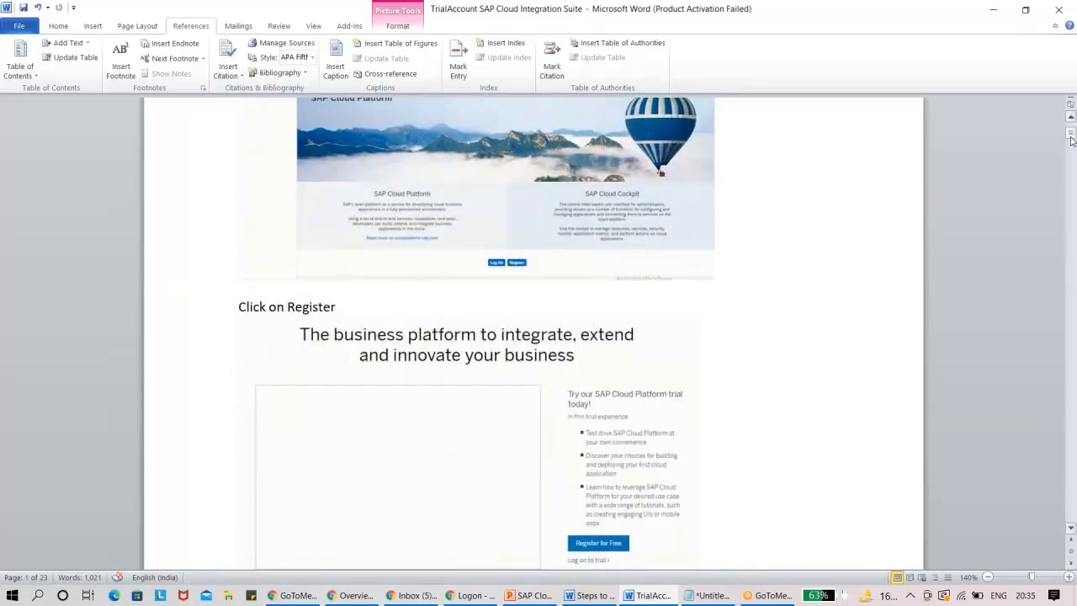
left_click_drag(1073, 135, 1075, 202)
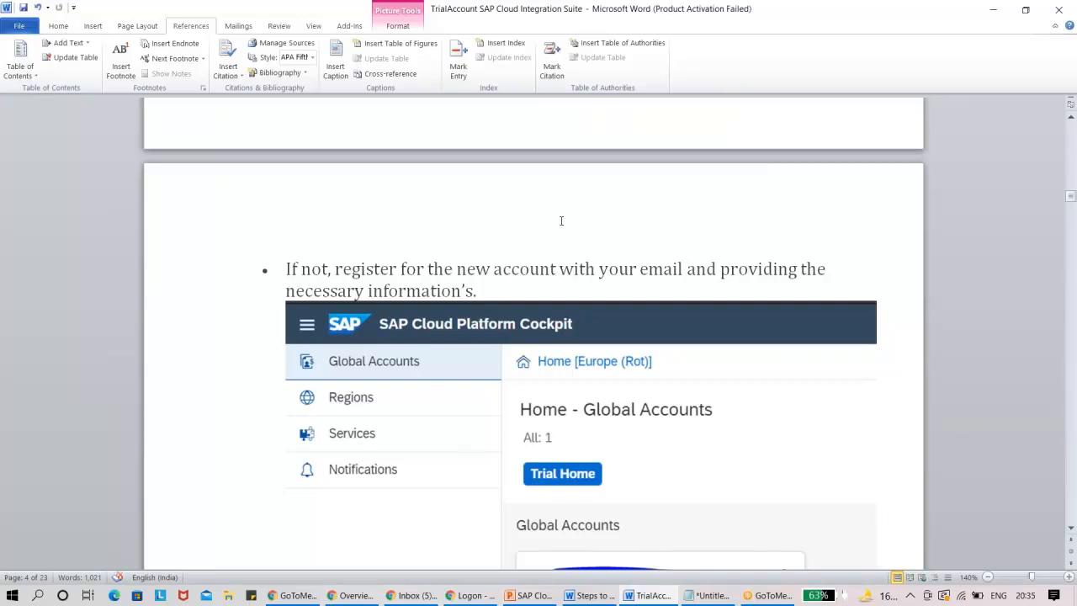
Return to the incognito Chrome window, decline the expert chat offer and close the SAP trial registration tab.
key("alt+Tab")
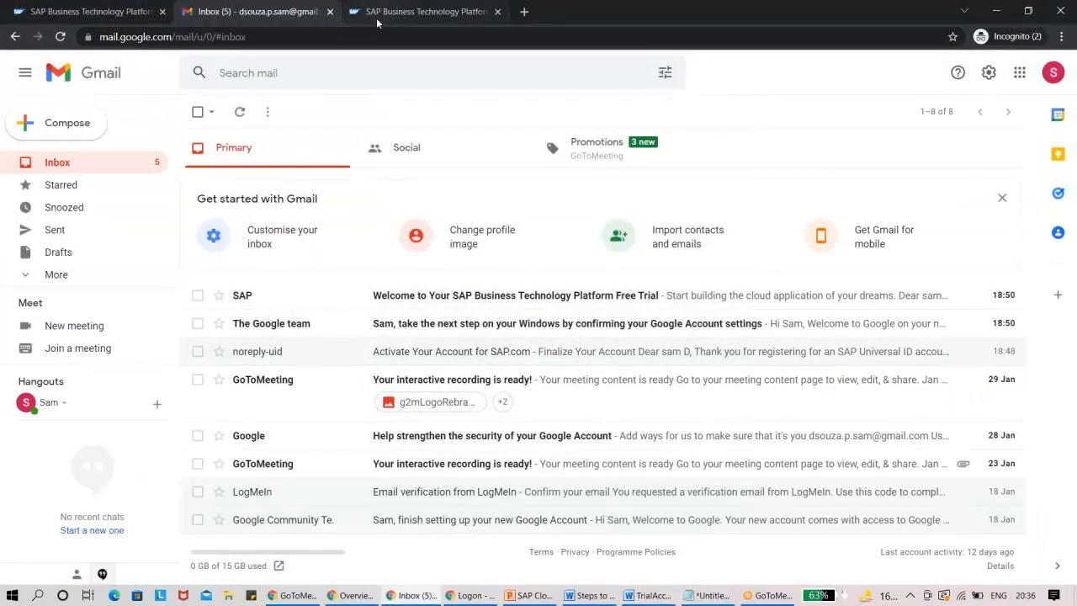
left_click(380, 22)
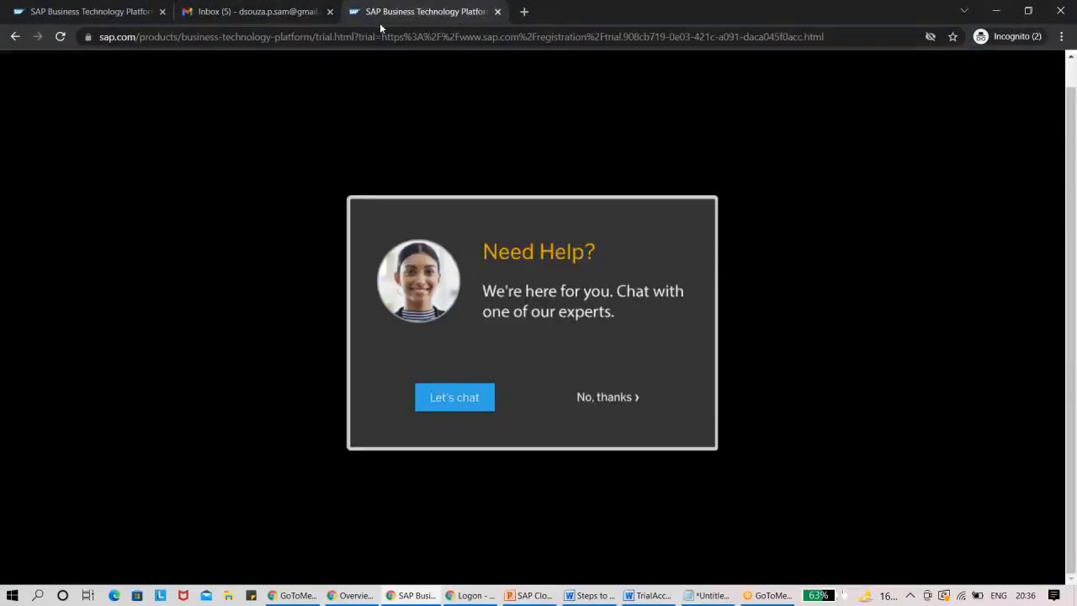
left_click(619, 399)
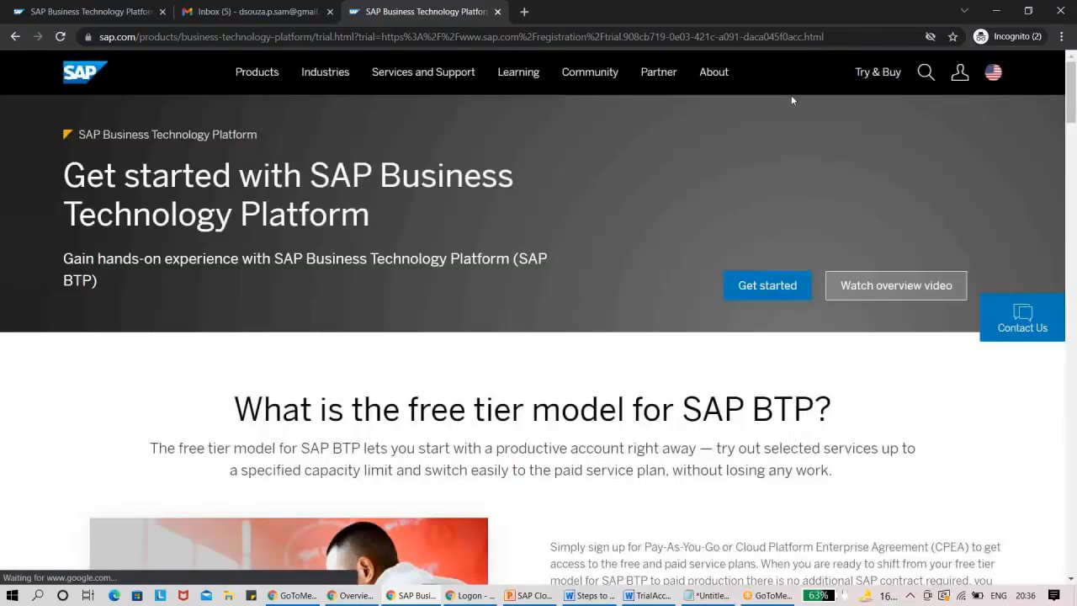
left_click_drag(747, 10, 505, 59)
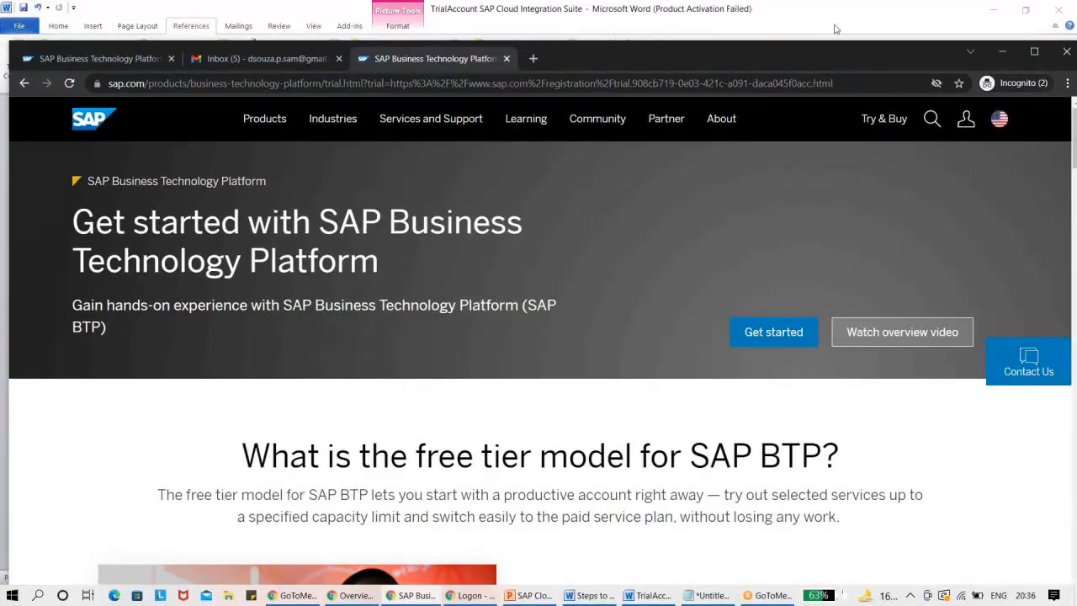
left_click(506, 58)
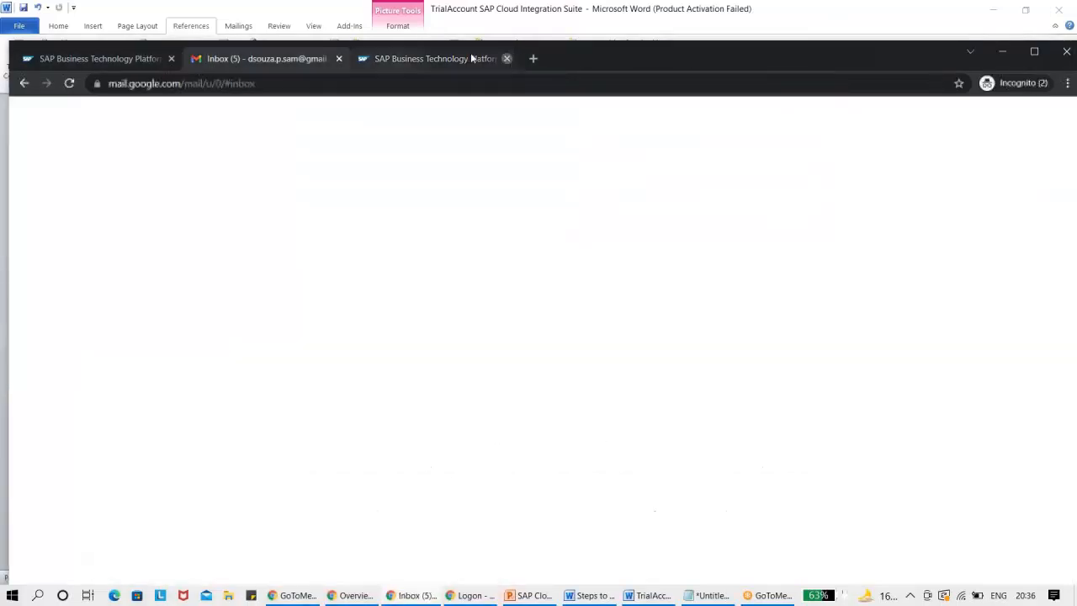
Open account.hana.ondemand.com in a new incognito tab and maximize the browser window.
left_click(373, 61)
type("account.hana.ondemand.com")
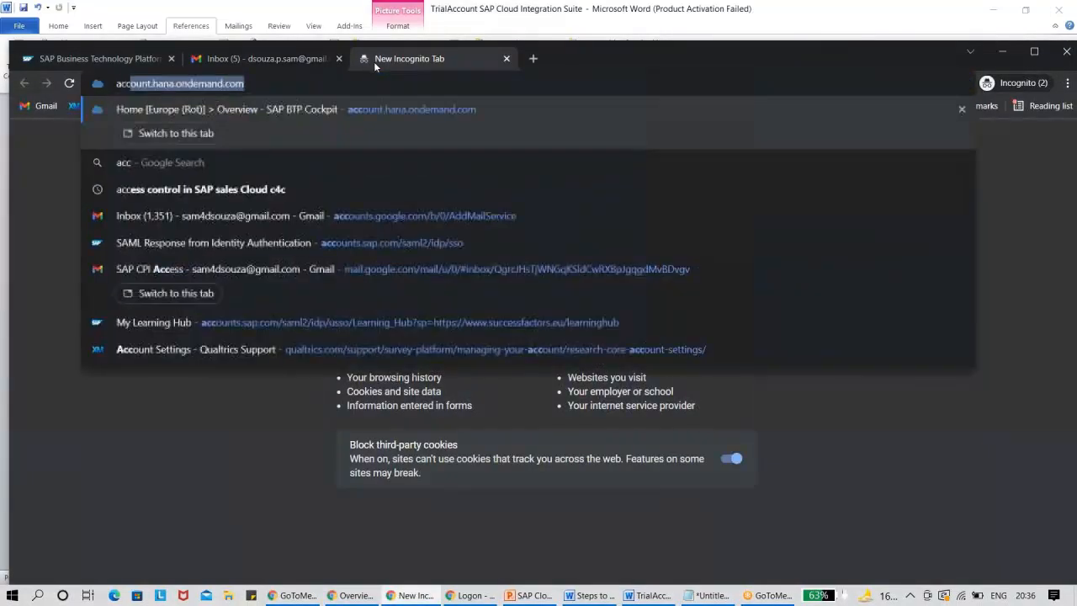
key("Return")
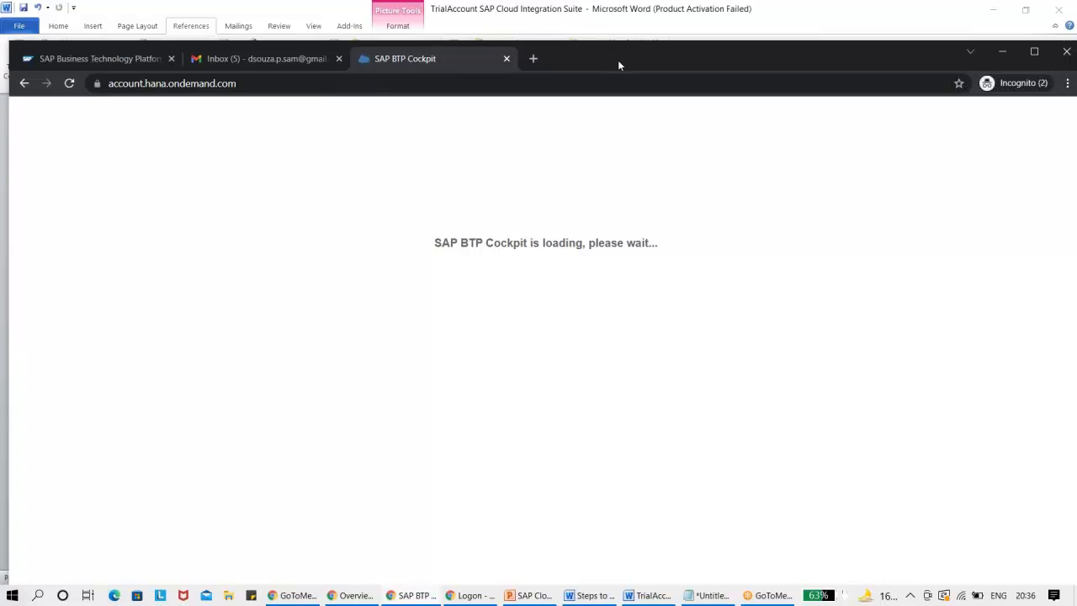
double_click(617, 60)
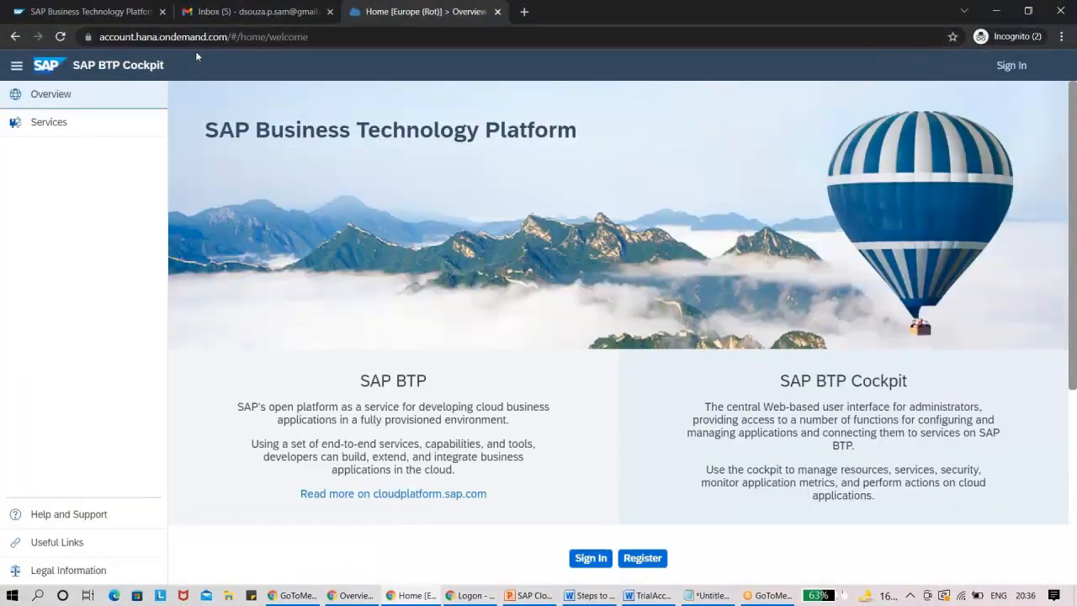
left_click(824, 20)
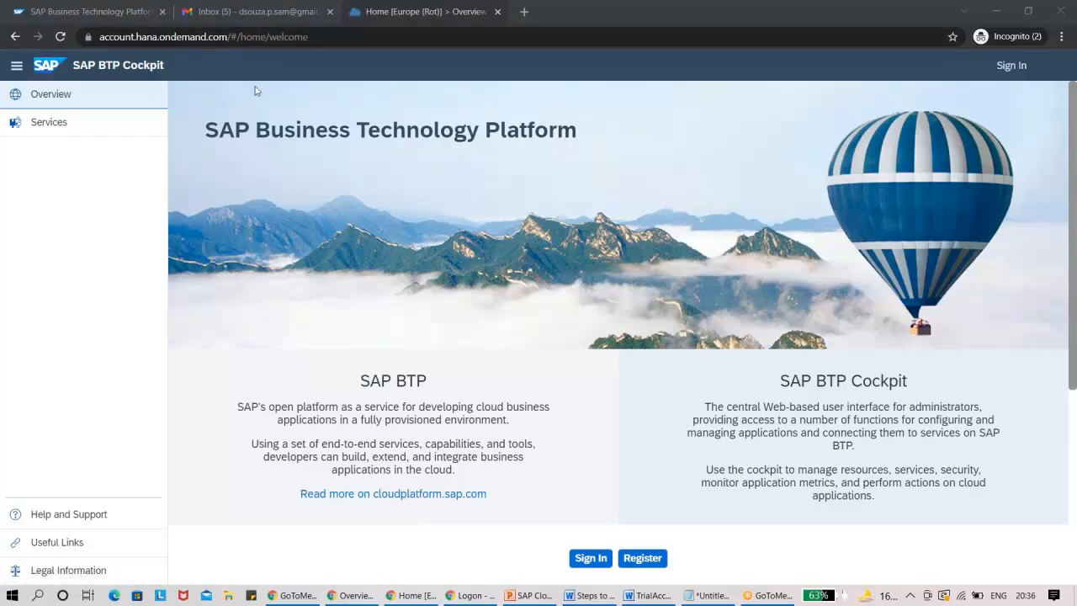
Sign in to the SAP BTP Cockpit, replacing the prefilled login name with the e-mail address copied from the Notepad notes.
left_click(1013, 65)
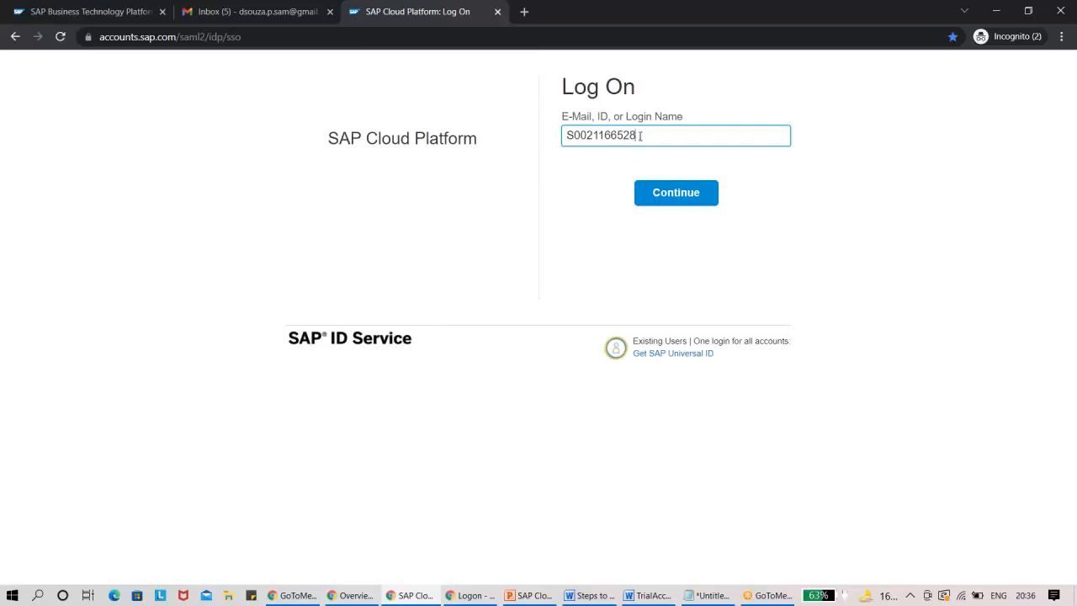
double_click(641, 136)
key("BackSpace")
left_click(707, 595)
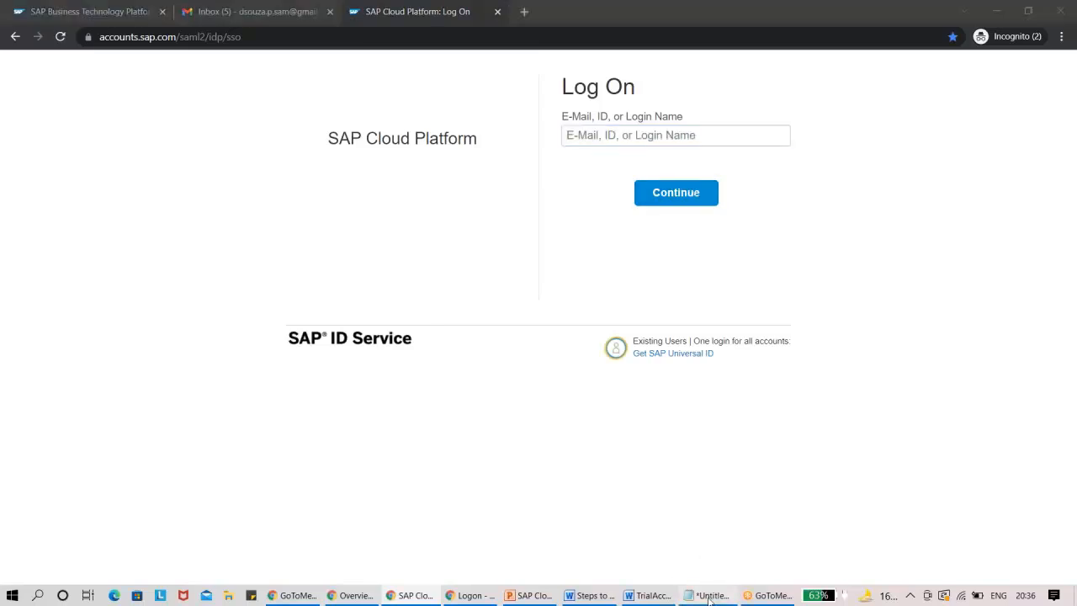
left_click_drag(161, 162, 34, 162)
key("ctrl+c")
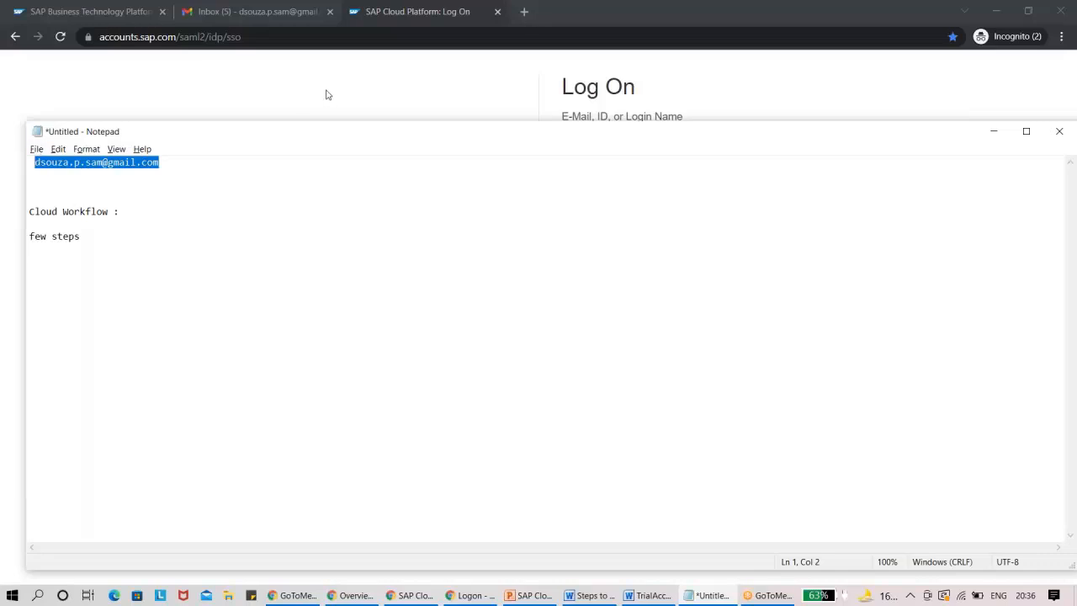
left_click(324, 94)
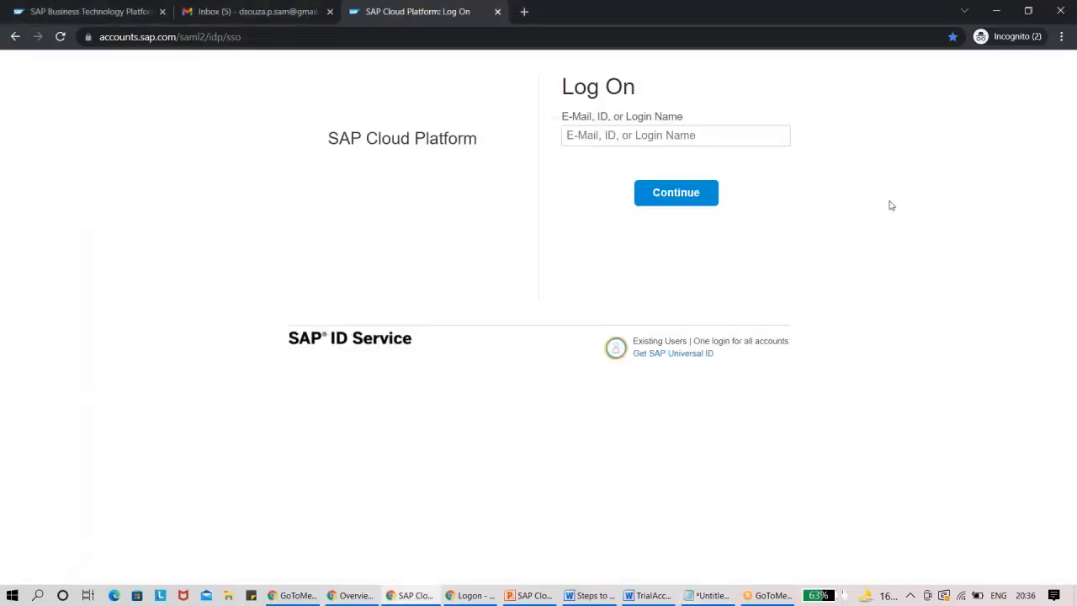
left_click(641, 140)
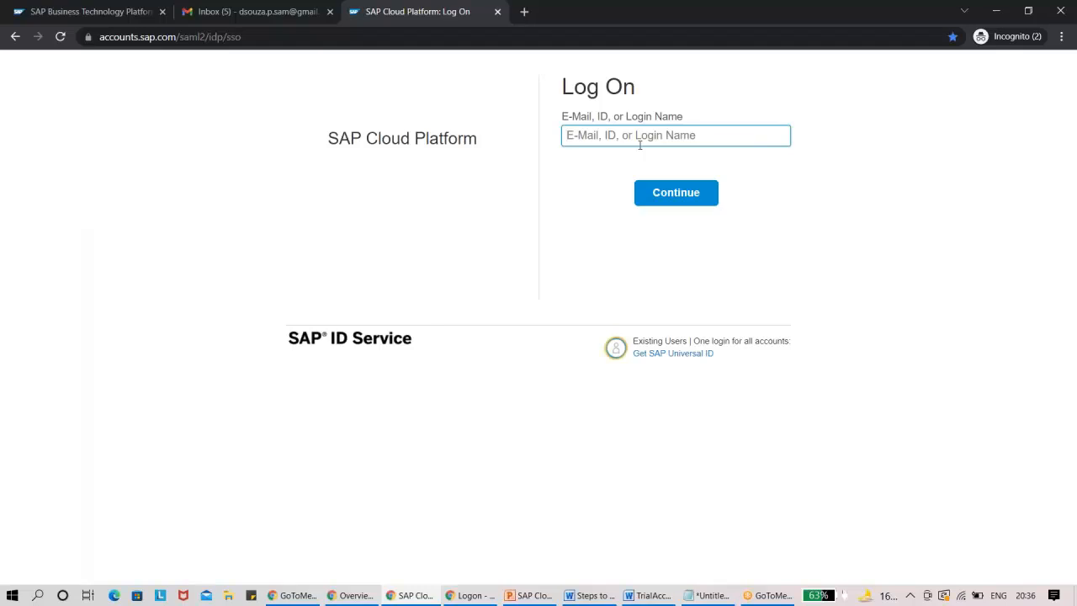
key("ctrl+v")
left_click(664, 191)
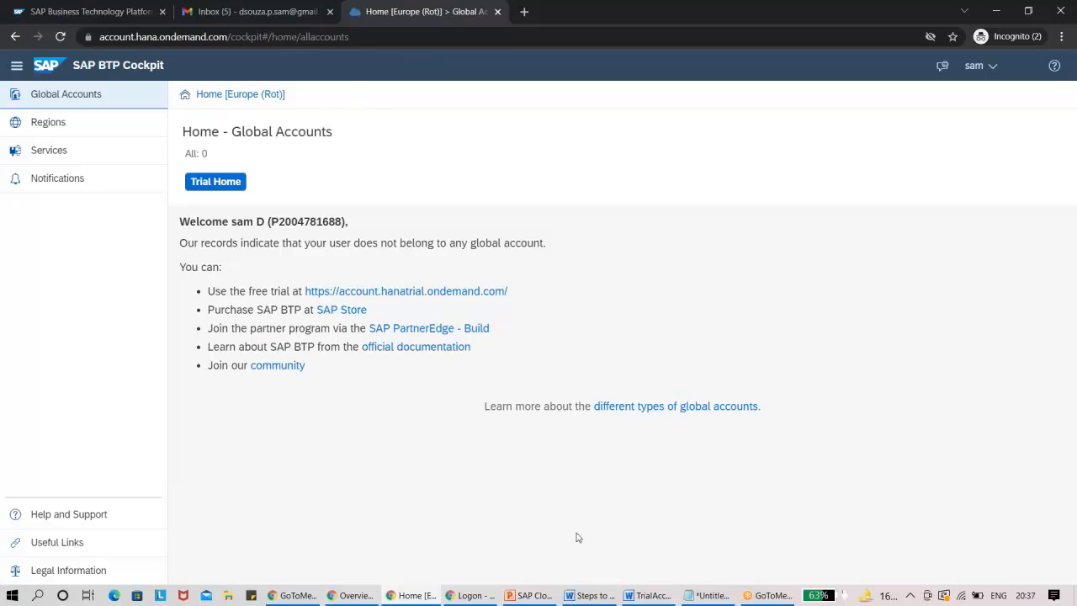
Switch to the Word trial account guide, review the Trial Home and legal terms instructions, and return to the BTP Cockpit in Chrome.
left_click(656, 596)
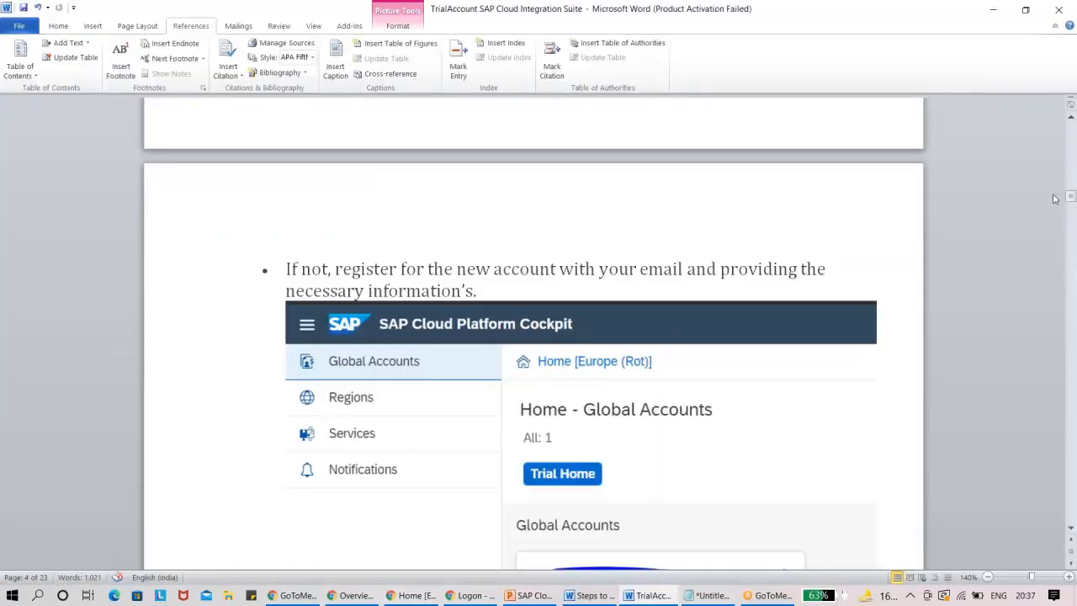
left_click_drag(1070, 195, 1071, 203)
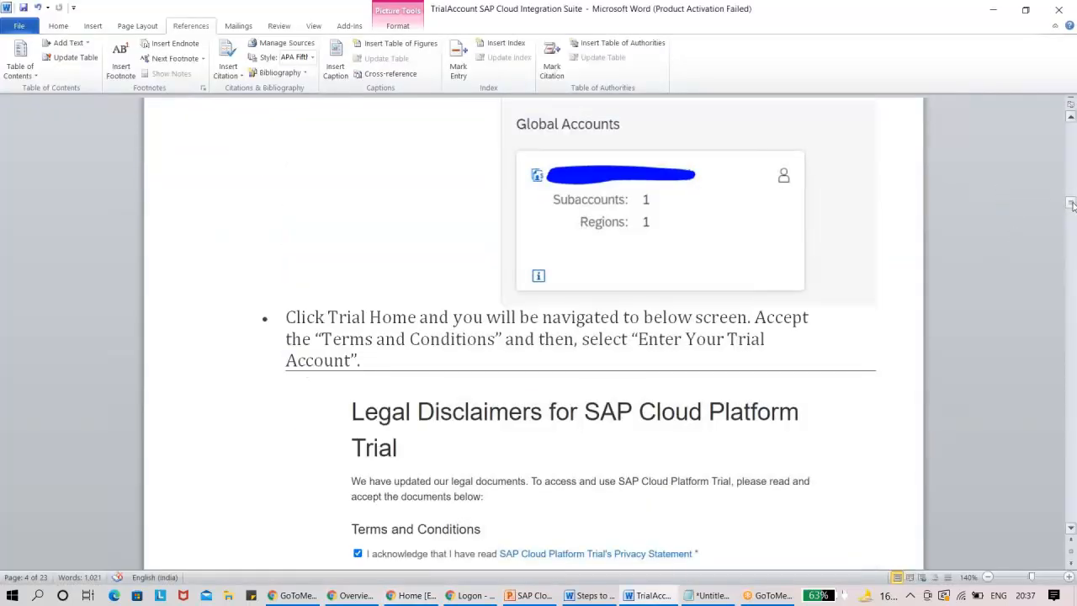
key("alt+Tab")
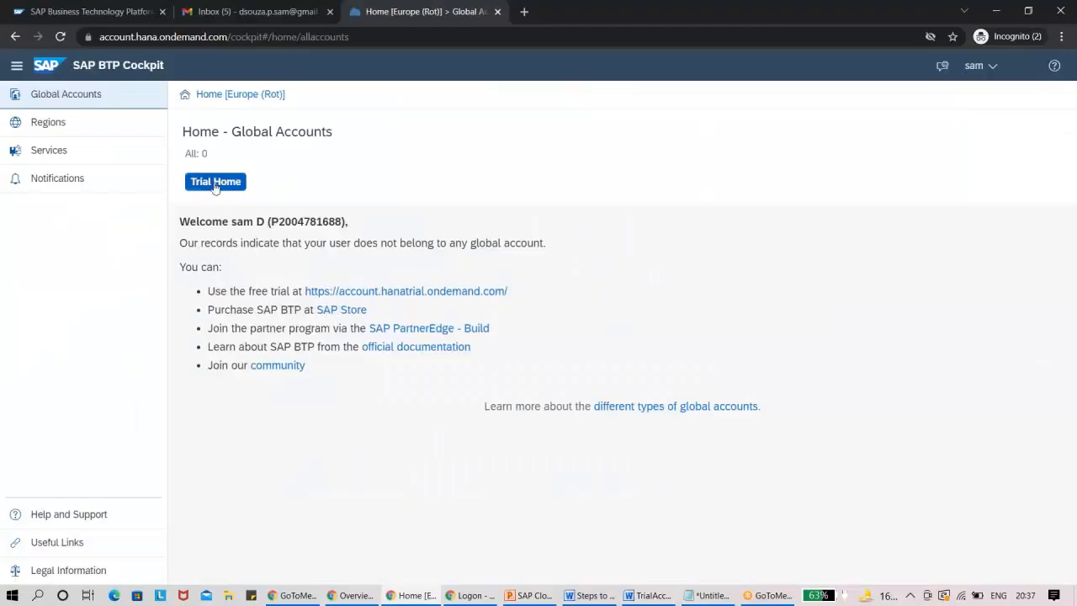
Go to Trial Home and create the trial account in the Singapore - Azure region.
left_click(216, 181)
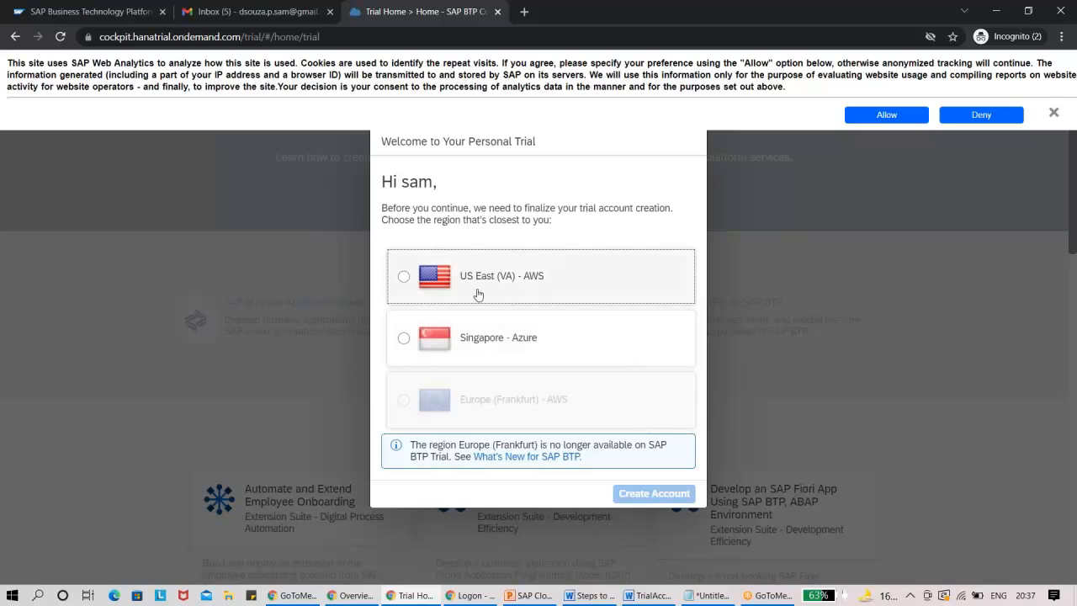
left_click(406, 342)
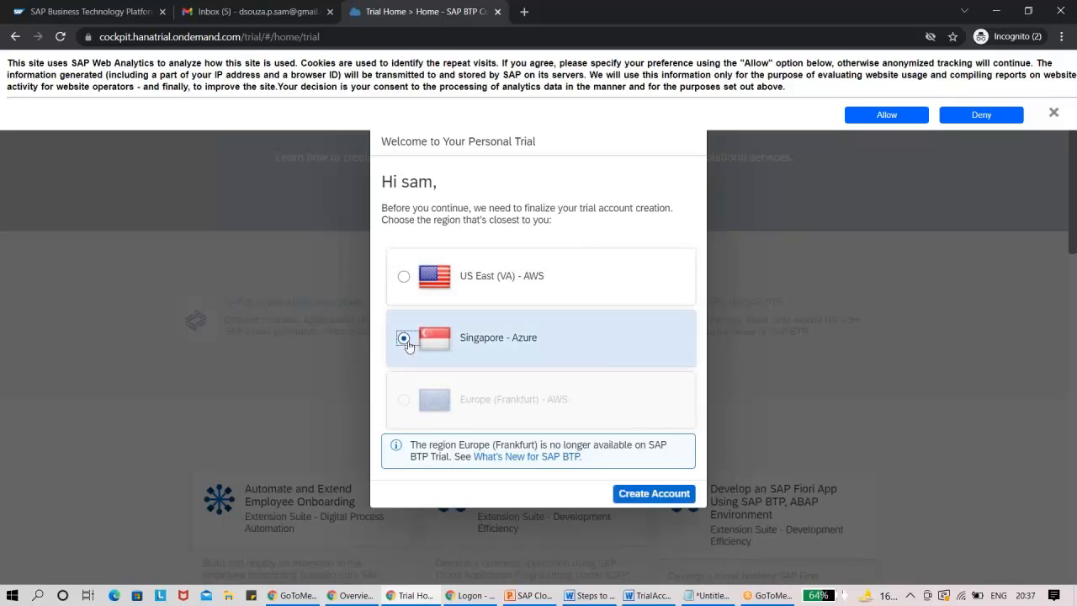
left_click(652, 494)
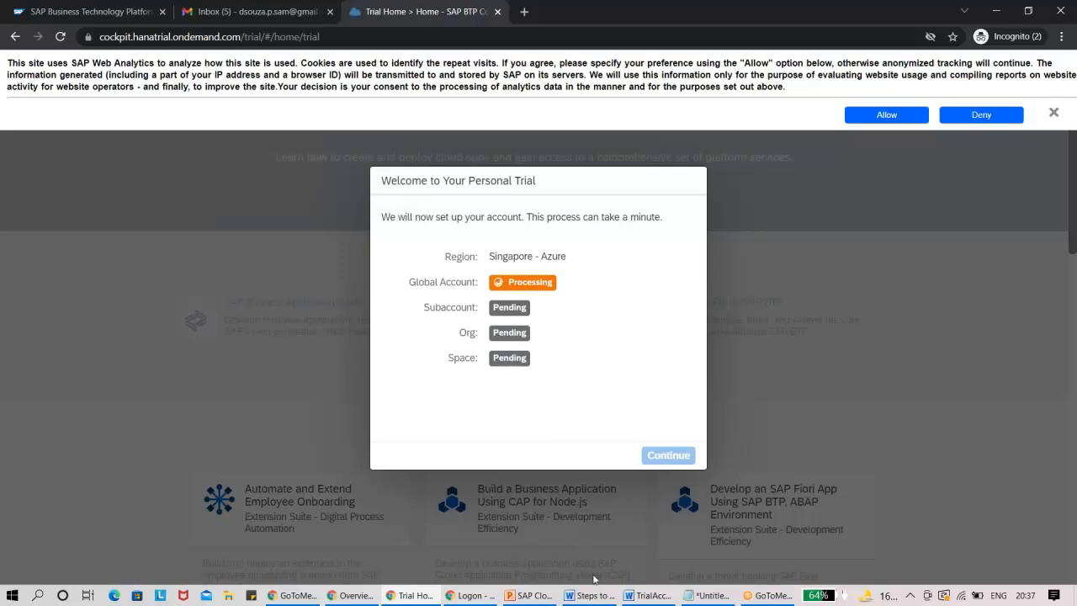
Consult the Word guide on the account setup progress and the Enter Your Trial Account screen, checking back on the setup in Chrome.
left_click(646, 599)
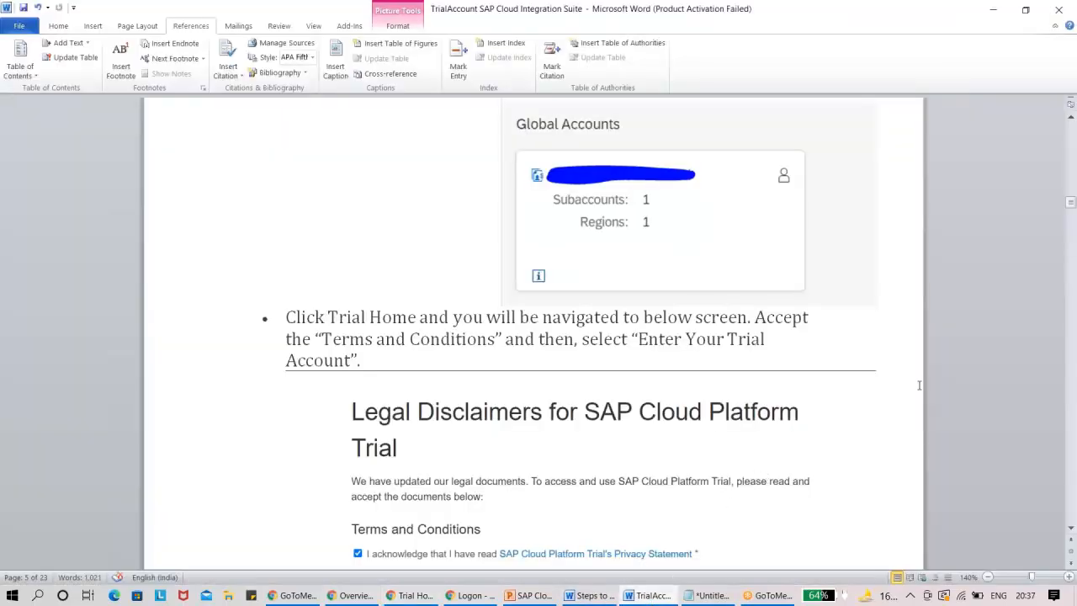
left_click_drag(1067, 202, 1063, 223)
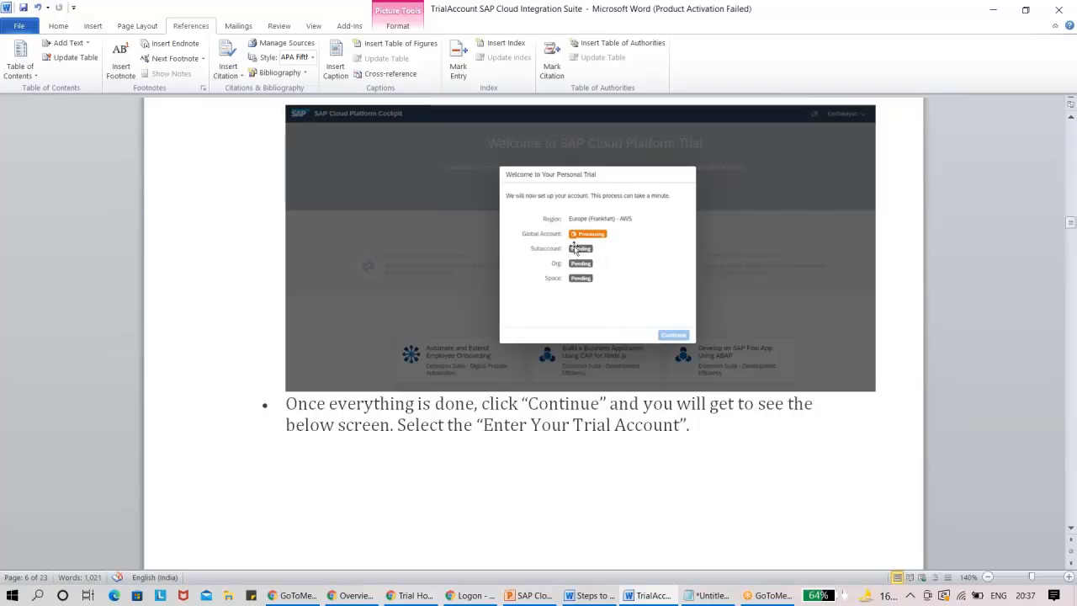
left_click_drag(1071, 223, 1070, 235)
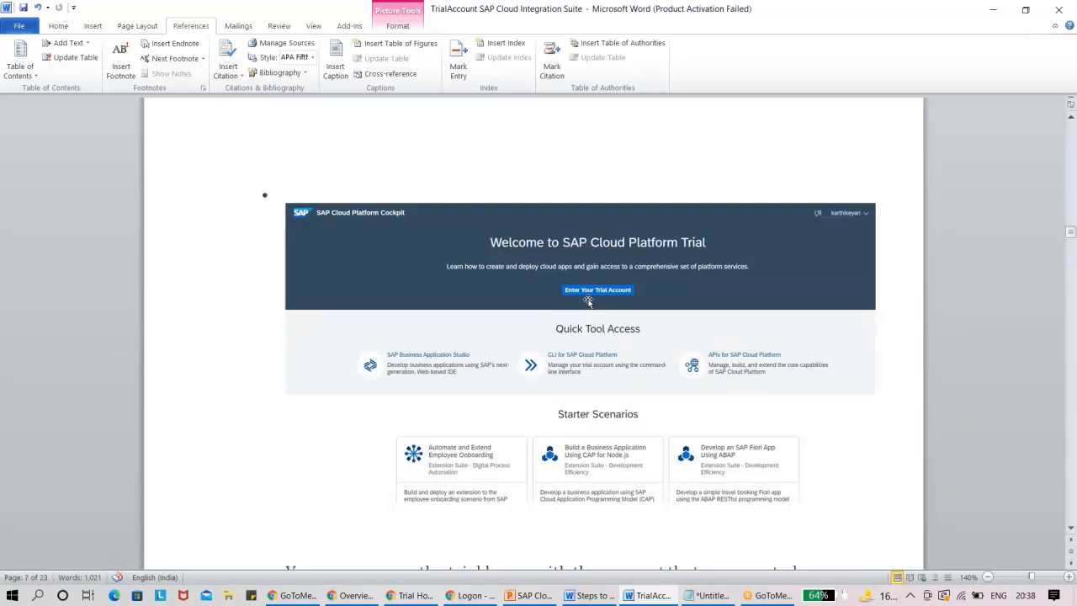
key("alt+Tab")
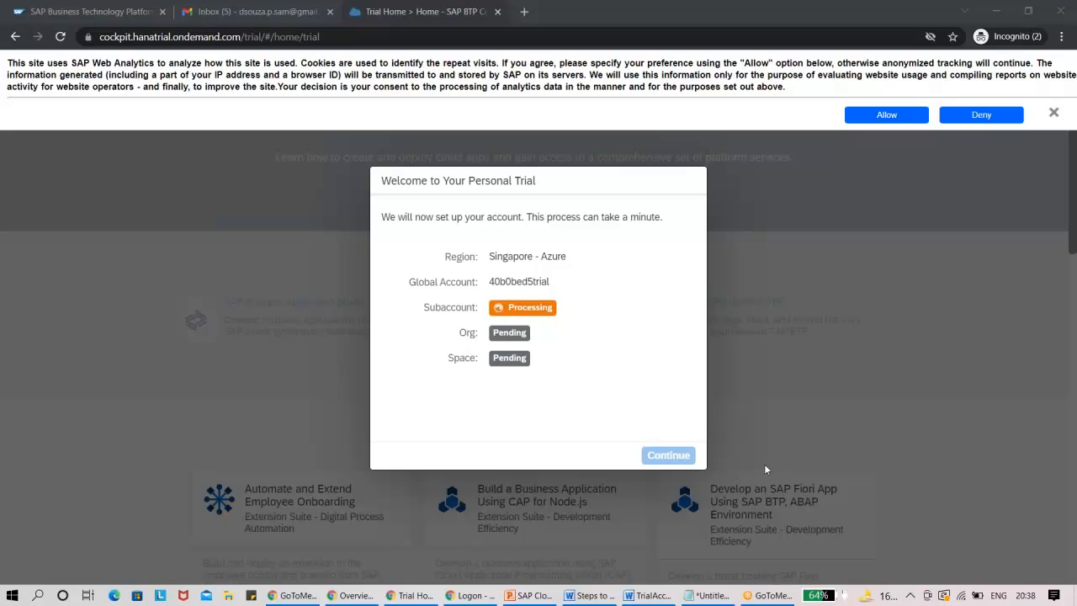
left_click(642, 596)
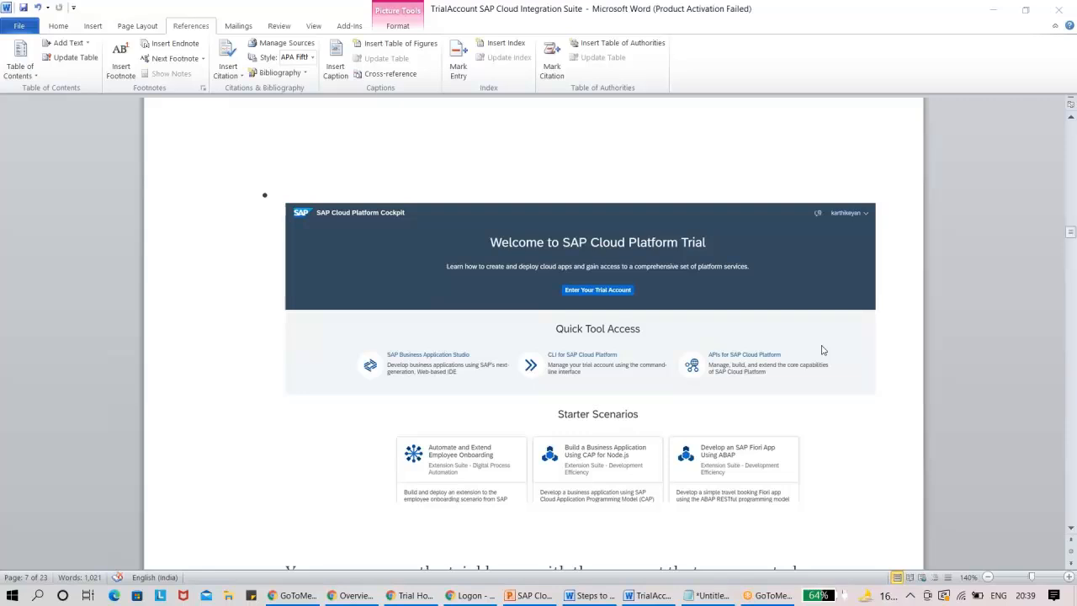
left_click(608, 311)
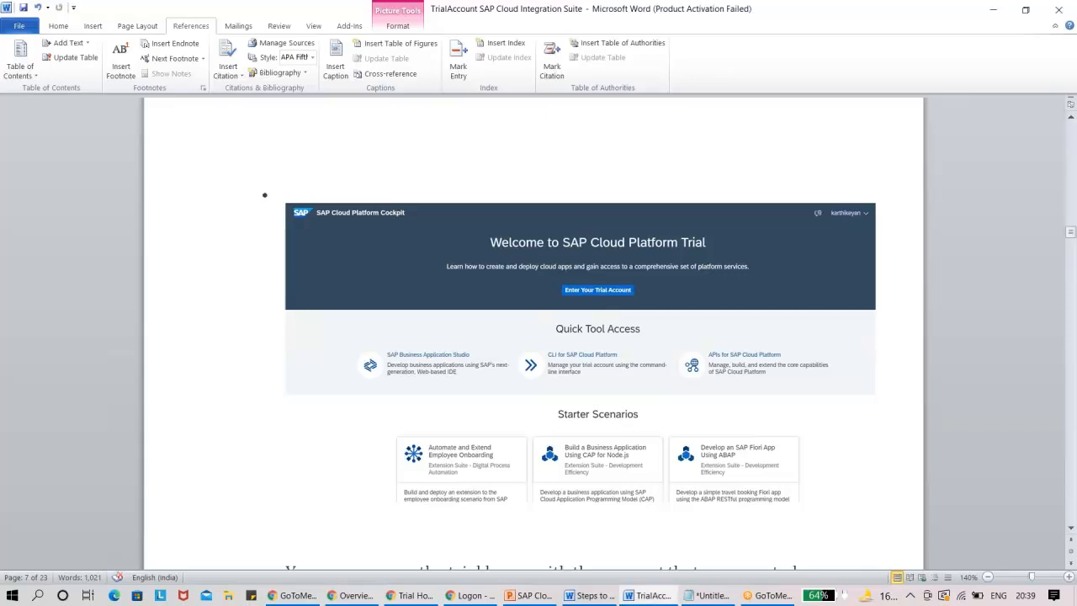
key("alt+Tab")
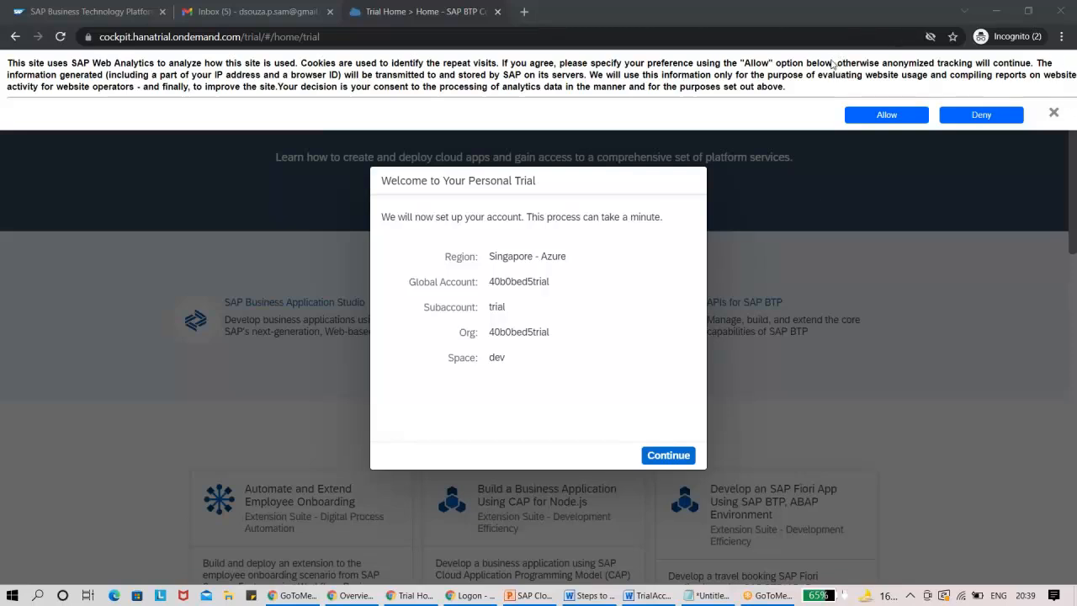
Dismiss the web analytics cookie notice and continue past the personal trial setup dialog.
left_click(1054, 114)
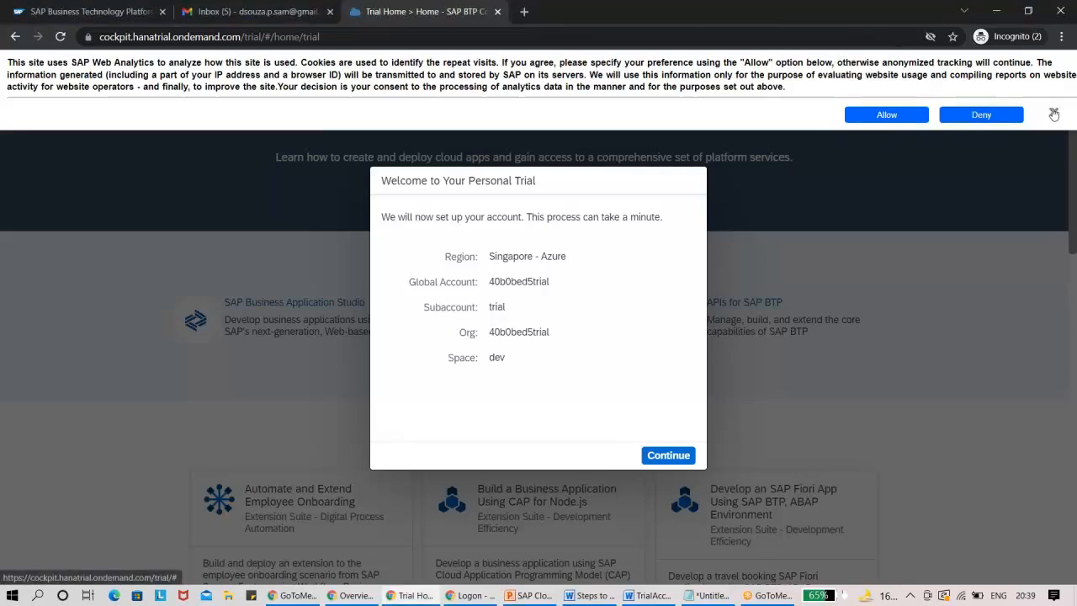
left_click(1054, 114)
left_click(655, 596)
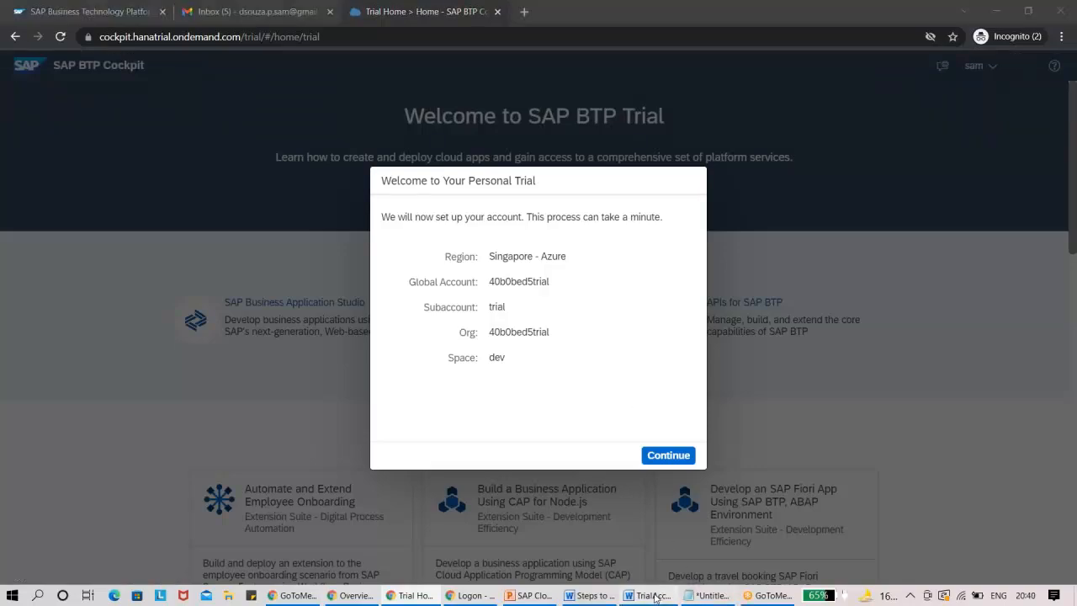
left_click(1024, 8)
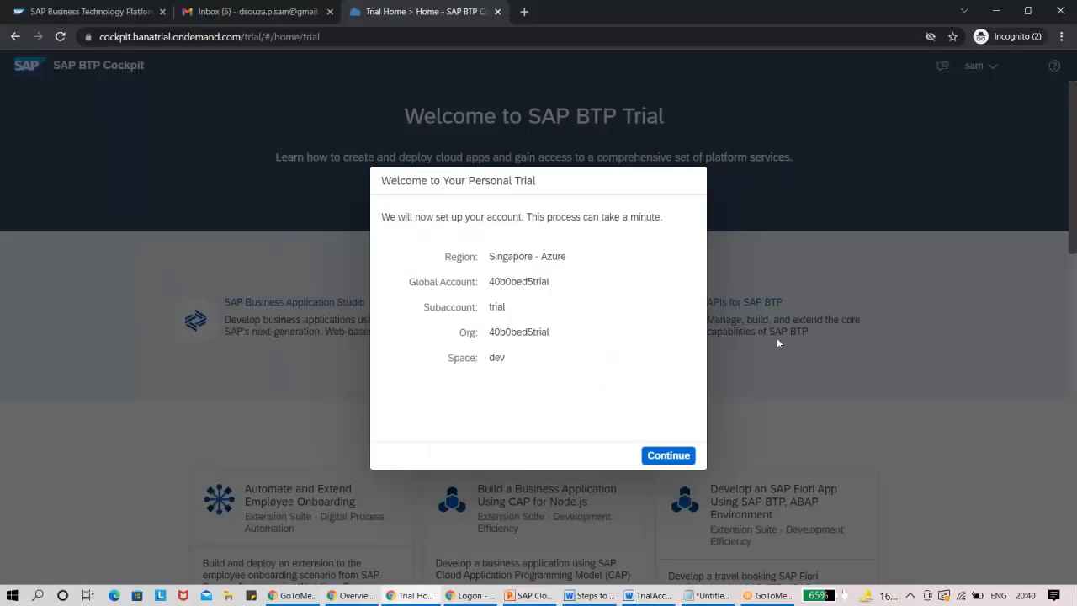
left_click(668, 455)
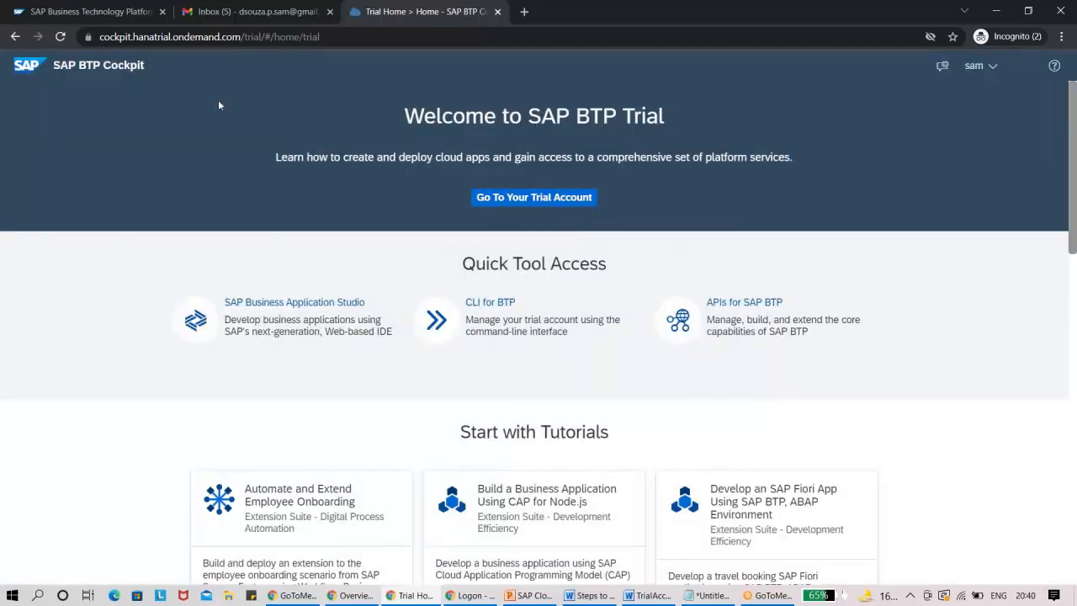
Check the Word guide's page 7 notes on the trial subaccount, and return to Chrome to enter the trial account.
key("alt+Tab")
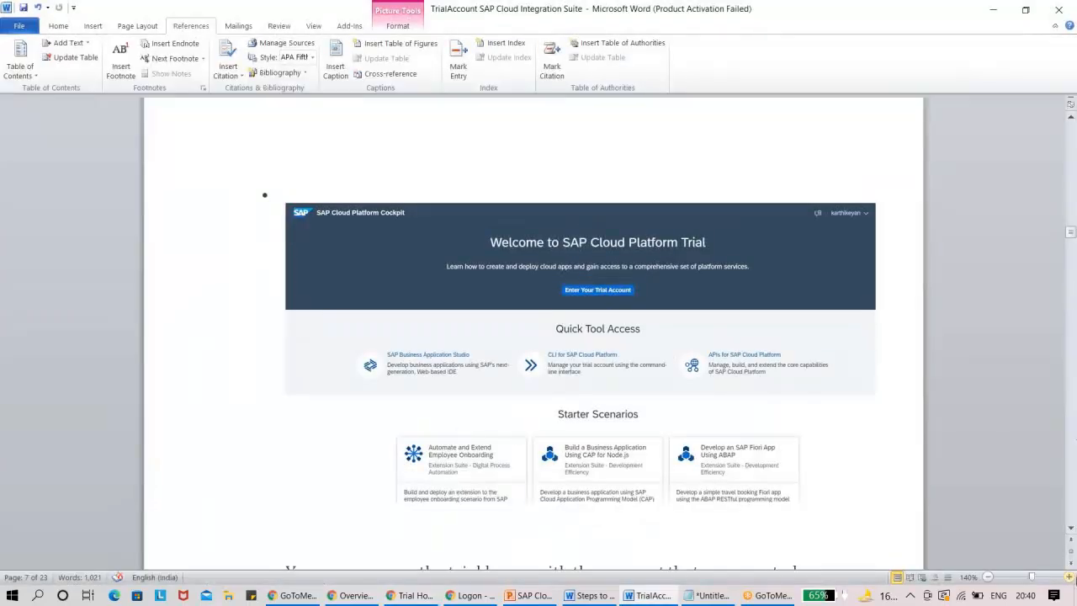
left_click(1071, 528)
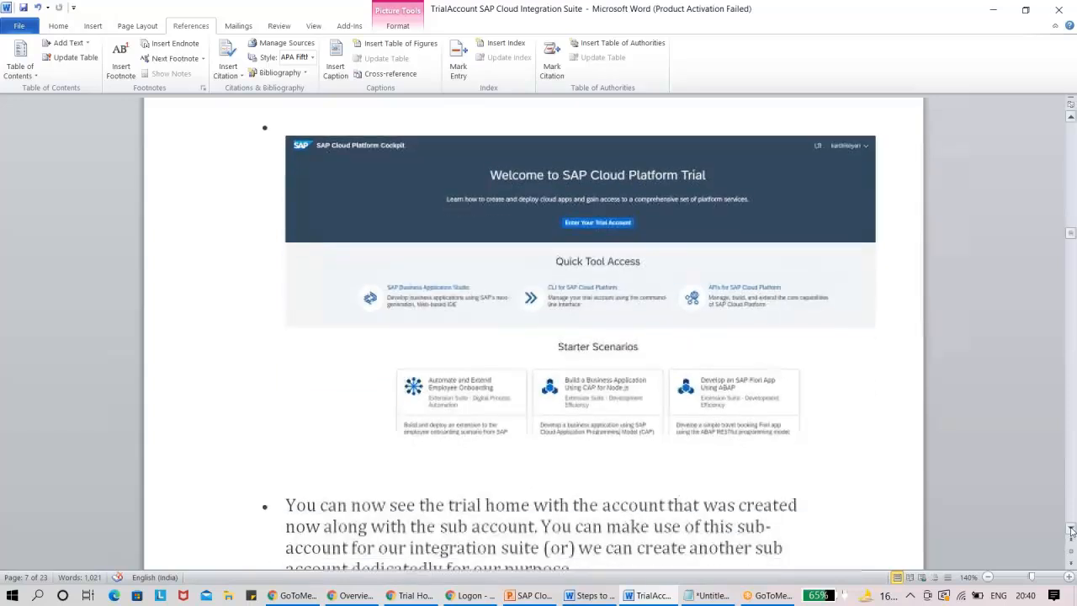
left_click_drag(1071, 529, 1072, 531)
key("alt+Tab")
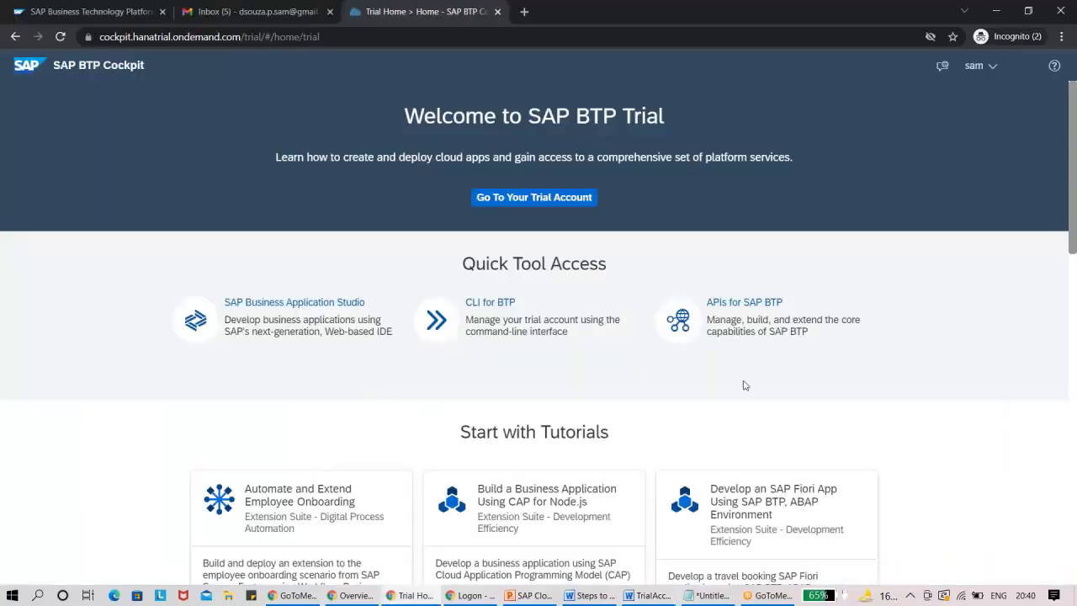
left_click(544, 197)
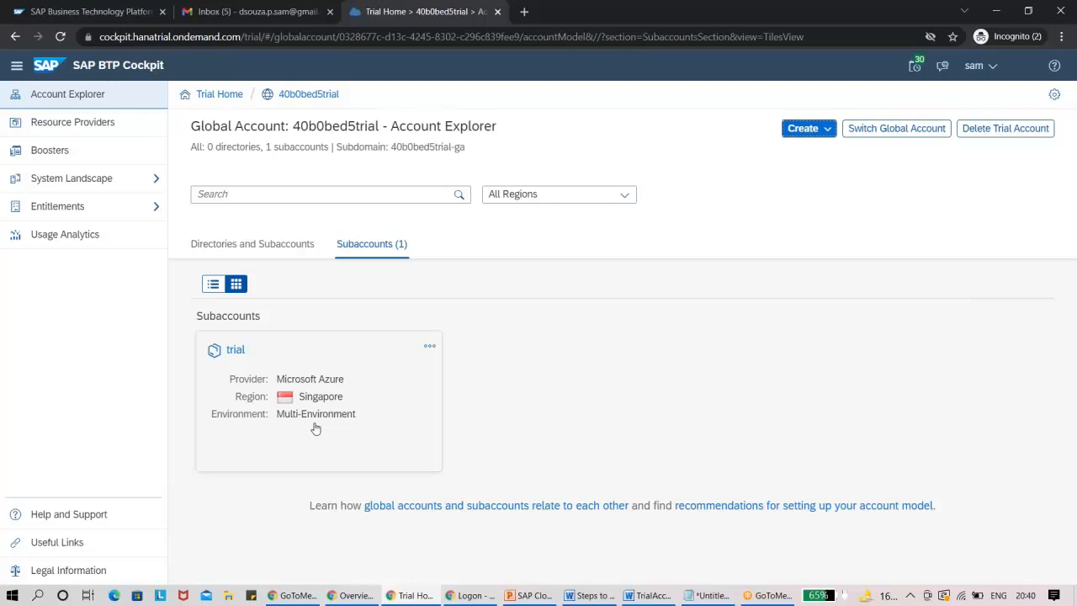
Review the Word guide's instructions on changing the subaccount's display name and enabling beta features, and return to the BTP Cockpit.
key("alt+Tab")
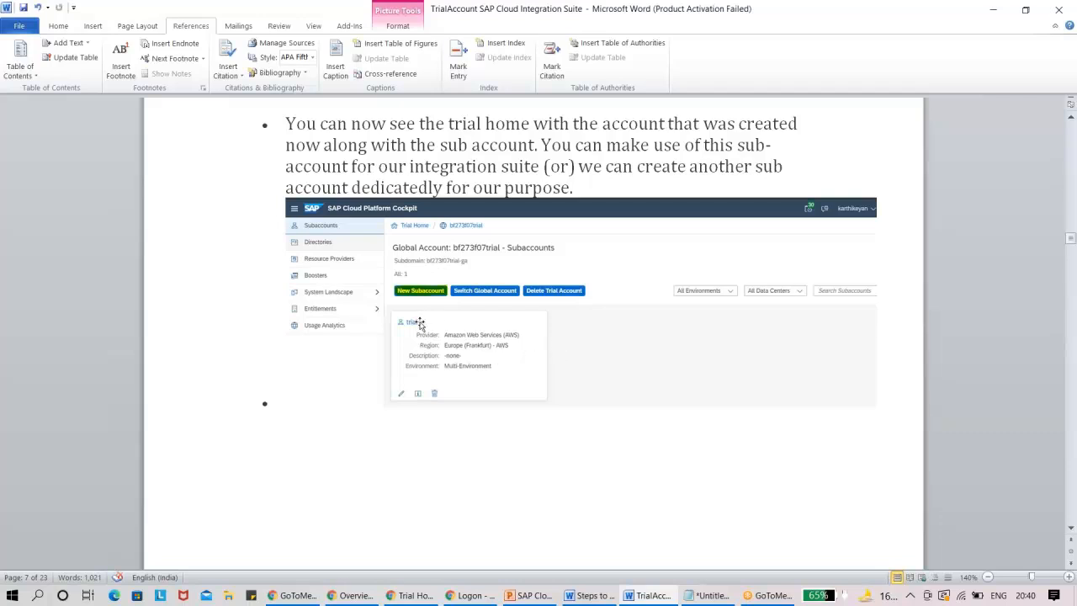
left_click(1071, 532)
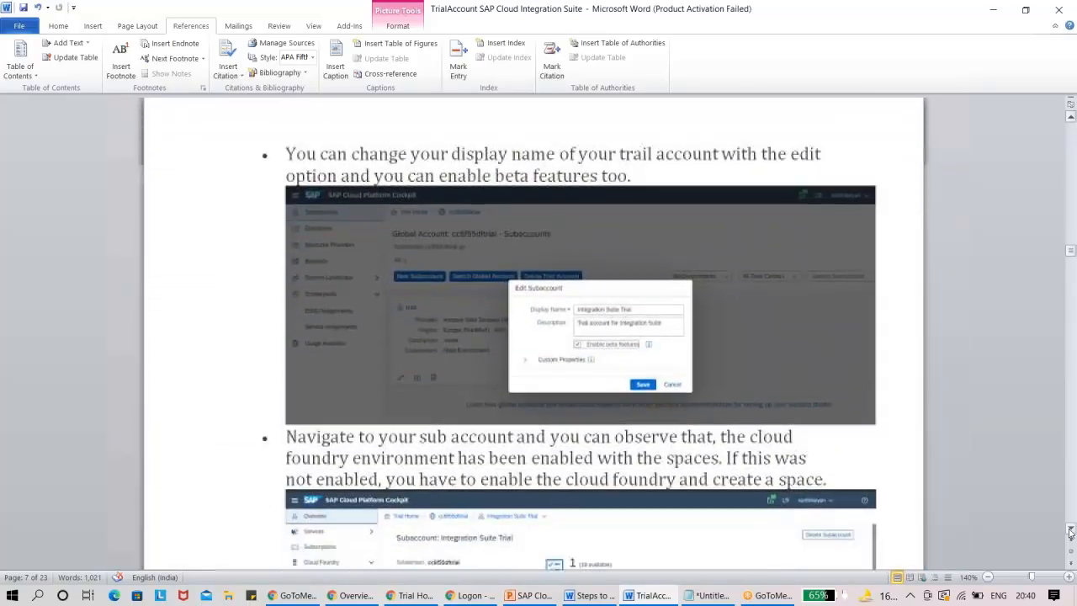
key("alt+Tab")
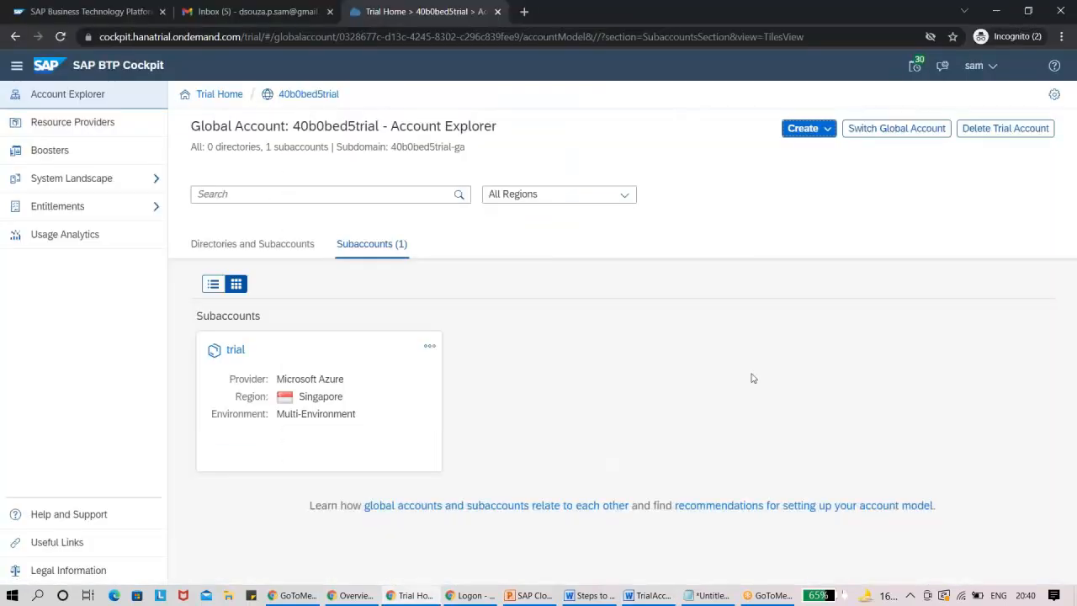
left_click(431, 348)
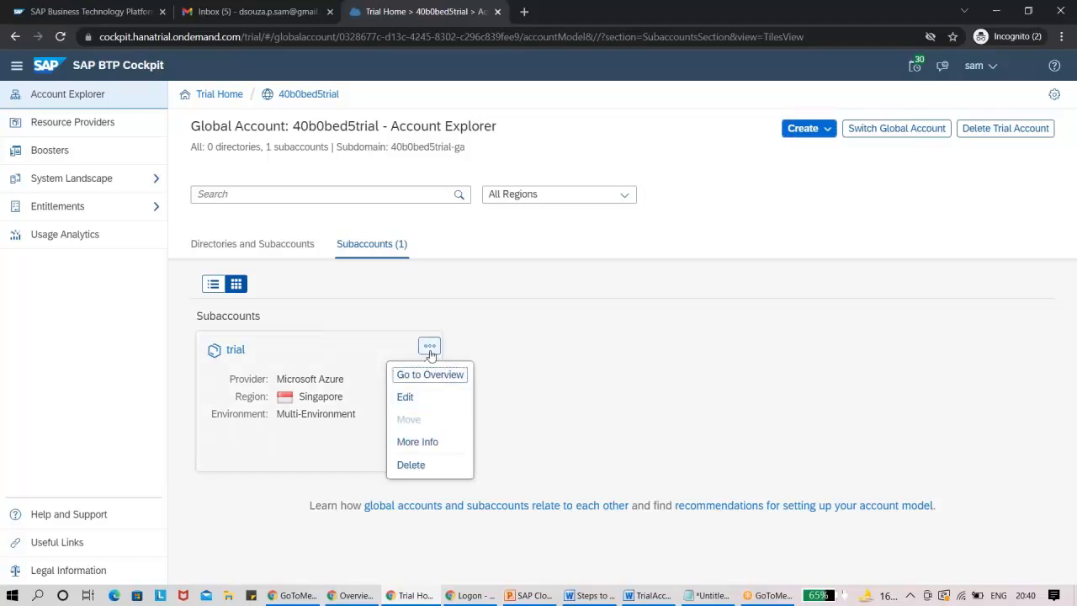
left_click(418, 399)
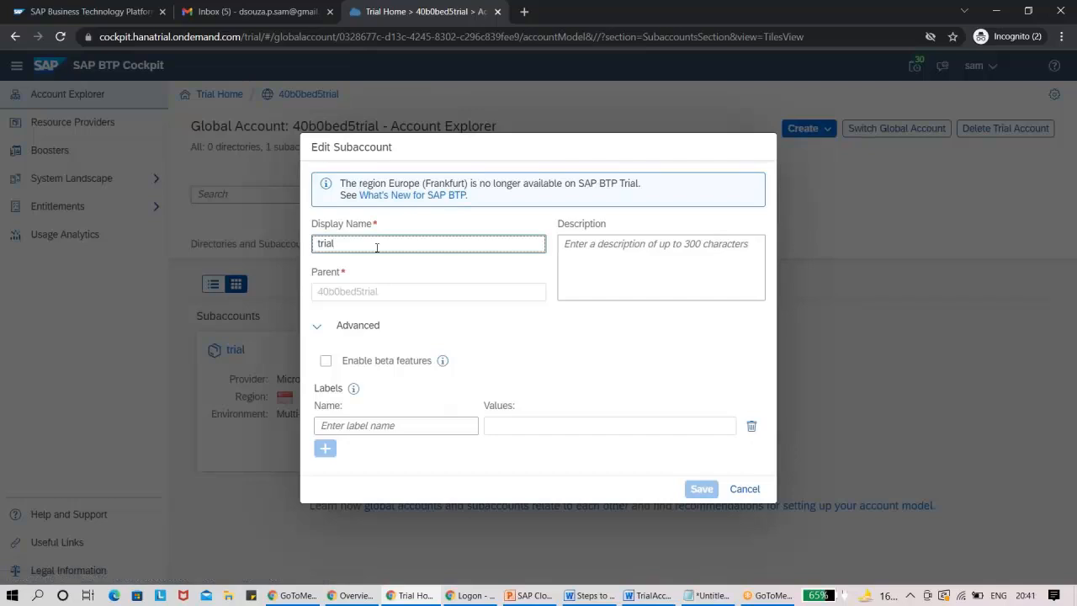
key("BackSpace")
key("BackSpace")
key("BackSpace")
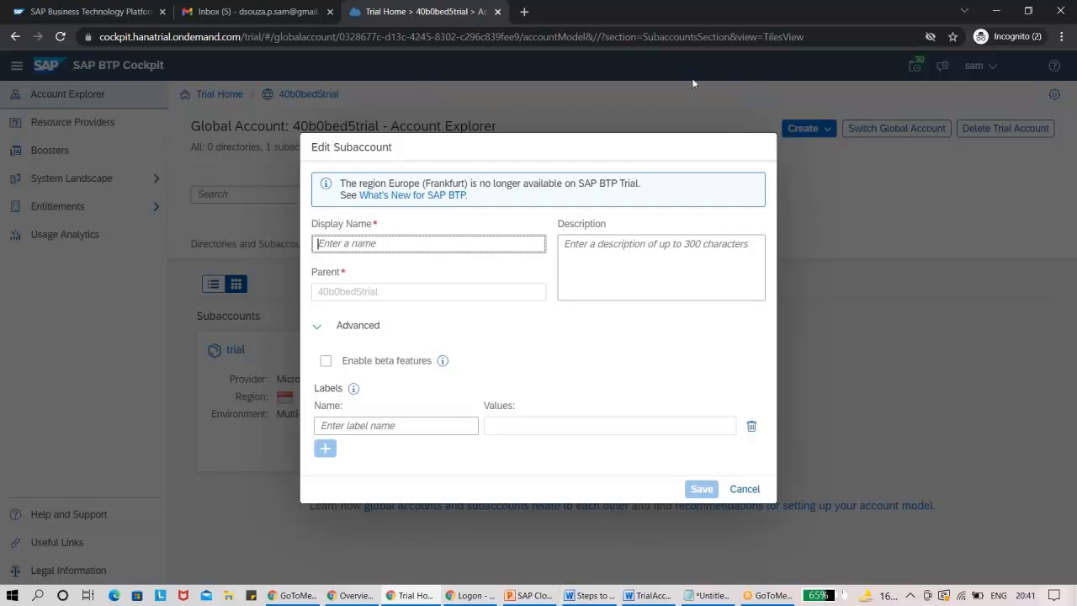
key("Escape")
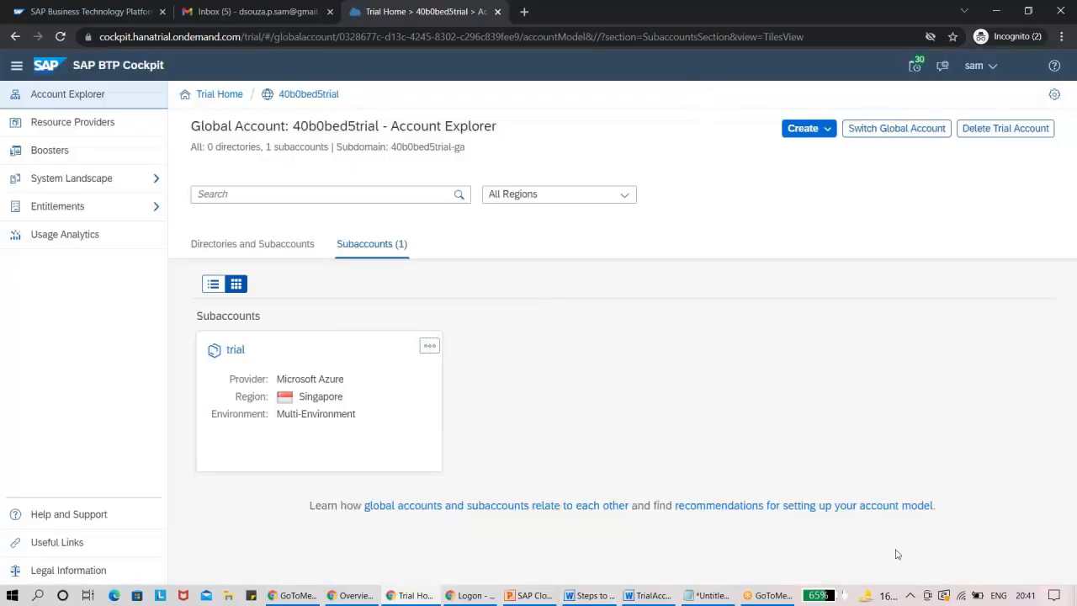
left_click(910, 596)
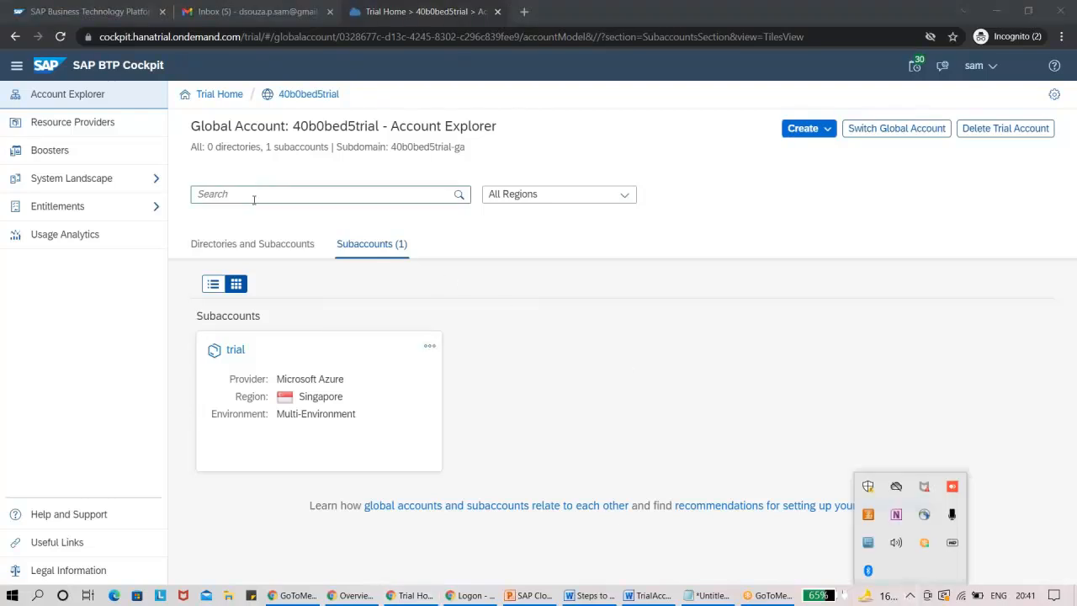
Edit the trial subaccount and set its display name to "Integration Trail".
left_click(429, 346)
left_click(405, 397)
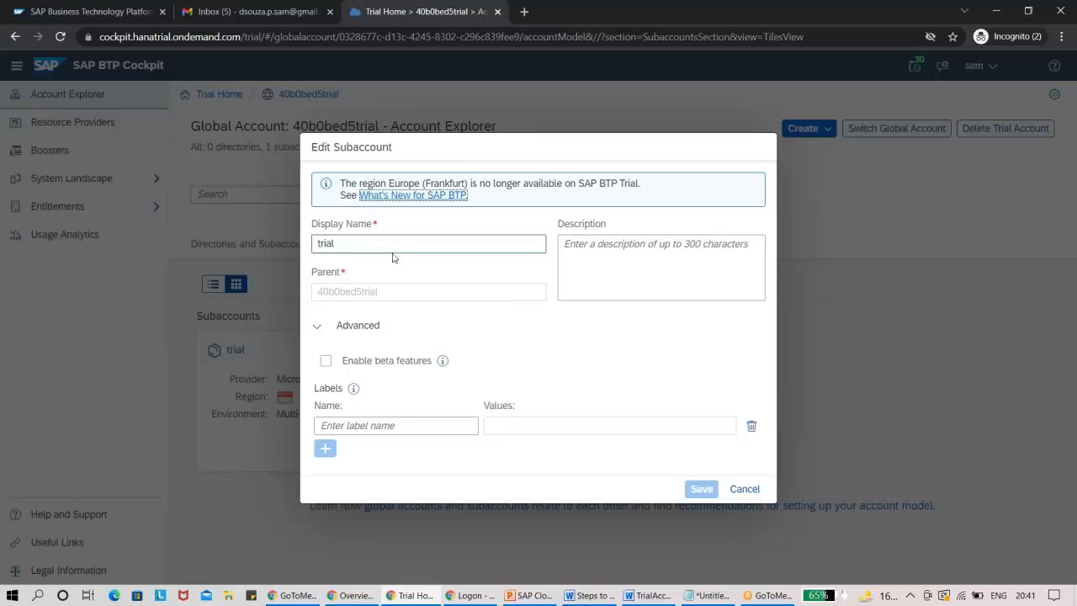
triple_click(387, 245)
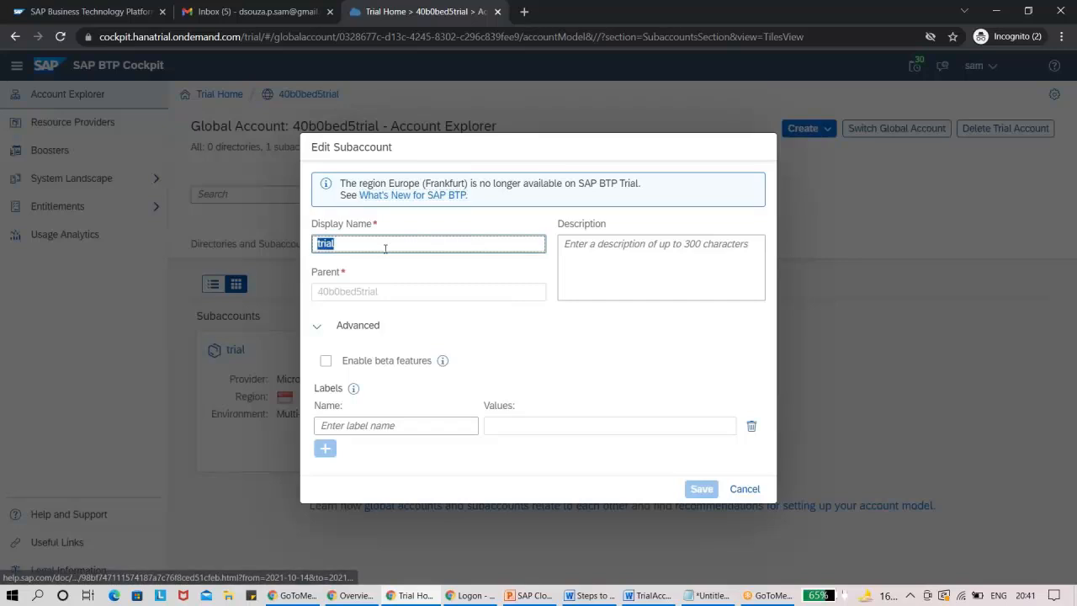
type("Integ")
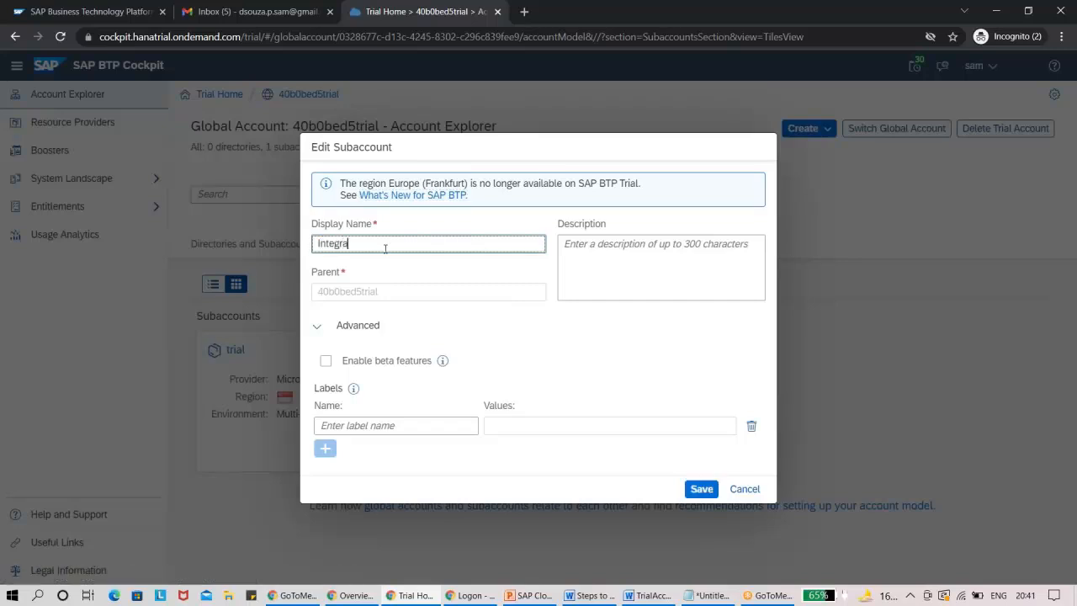
type("ration Trail")
Copy the display name into the subaccount's description, replace its ending with "demo" and save the subaccount.
key("ctrl+a")
key("ctrl+c")
left_click(621, 266)
key("ctrl+v")
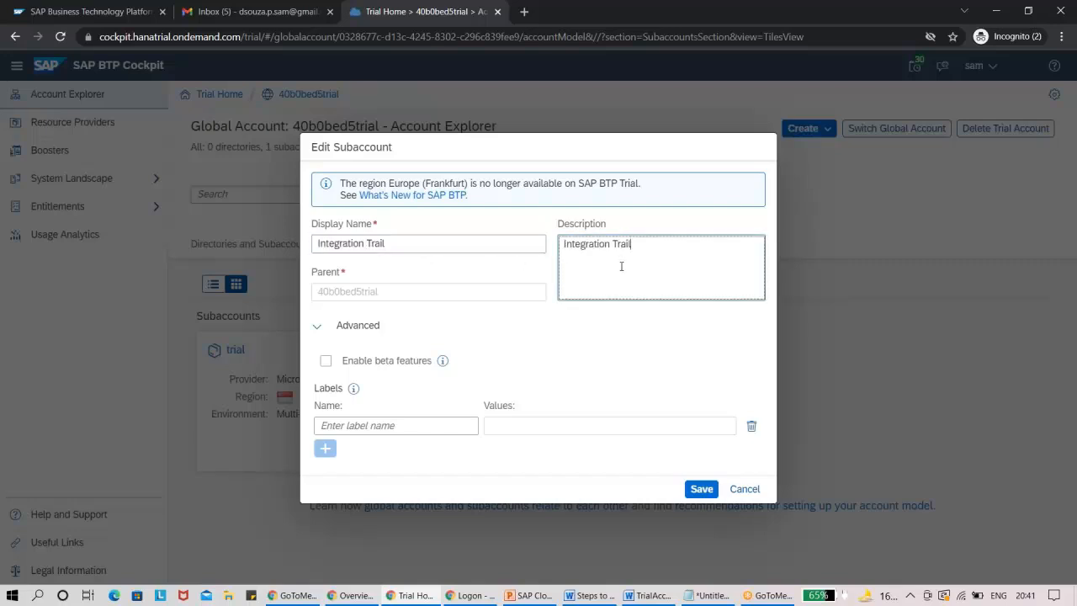
key("BackSpace")
key("BackSpace")
type("demo")
left_click(702, 489)
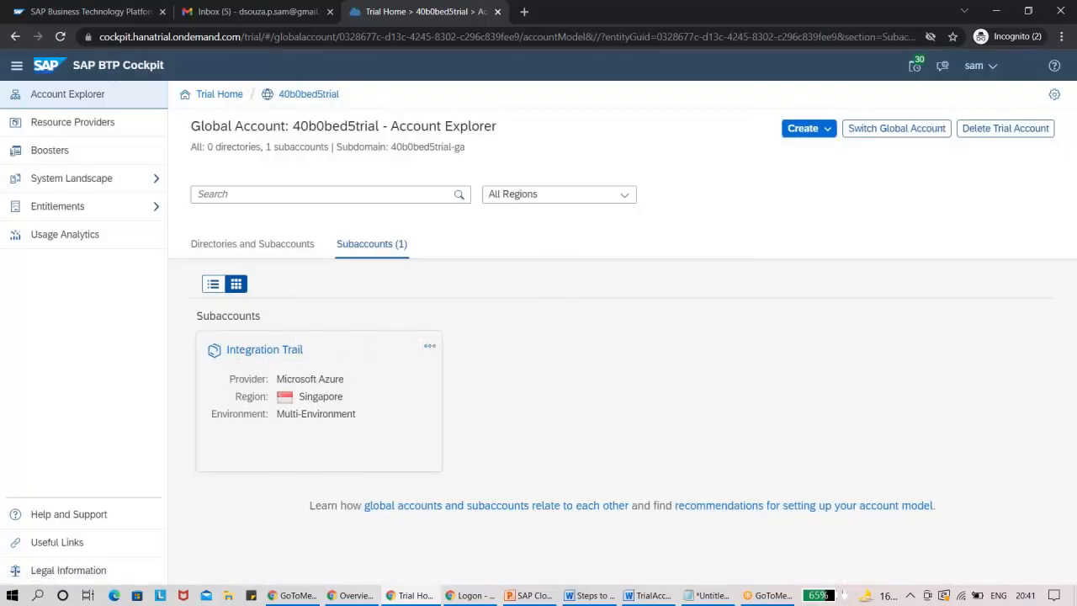
Review the Word guide's note on the subaccount's Cloud Foundry environment and spaces, and return to the BTP Cockpit.
key("alt+Tab")
left_click(1071, 529)
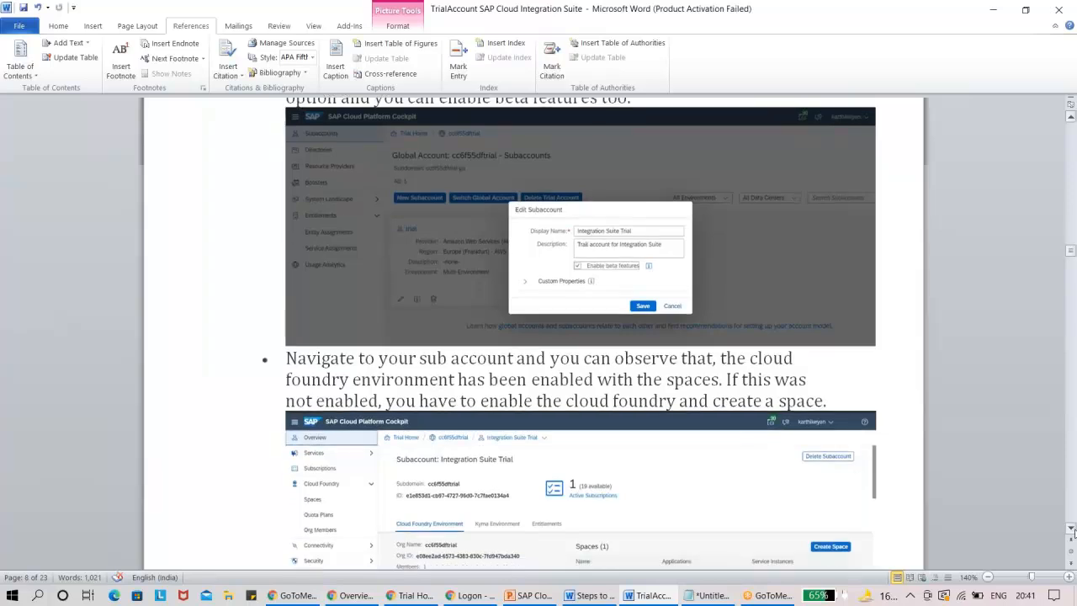
left_click(1072, 529)
left_click(1072, 529)
left_click(1073, 530)
left_click(1072, 530)
left_click(1072, 530)
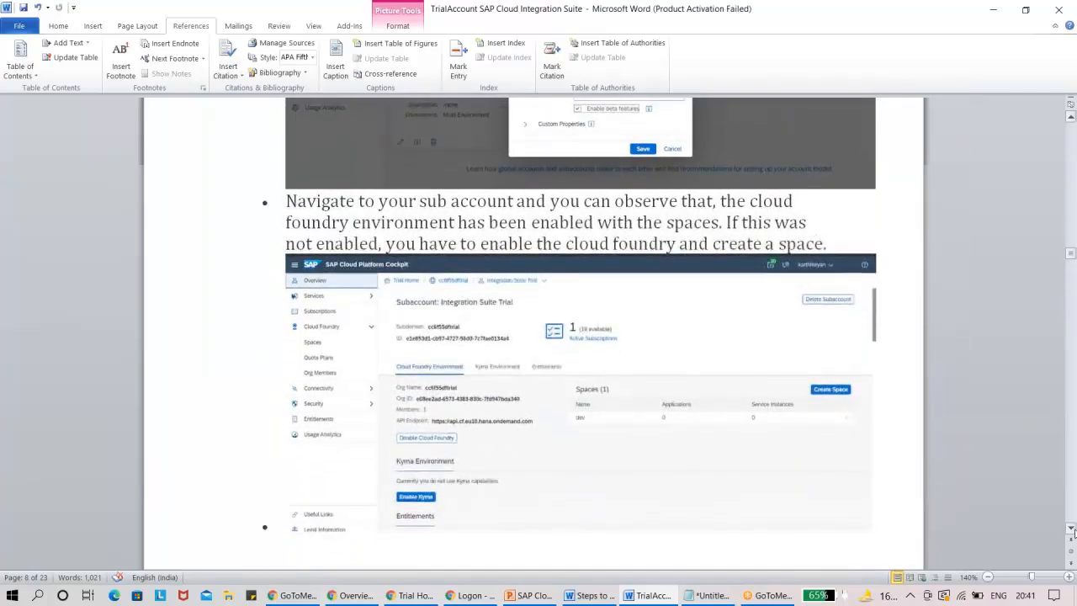
left_click(1072, 529)
key("alt+Tab")
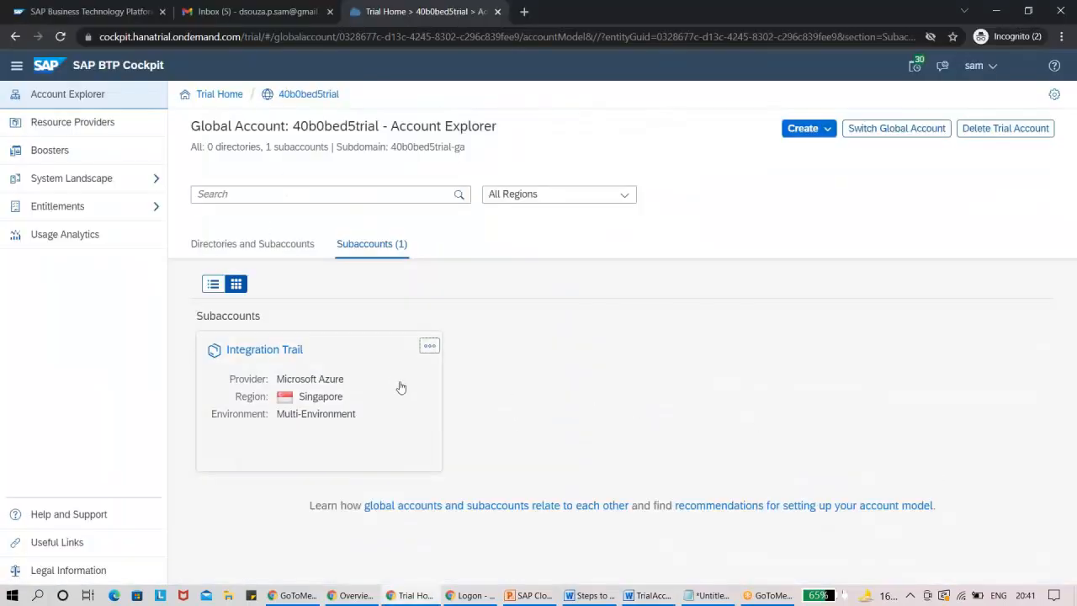
Open the Integration Trail subaccount and review its overview, Cloud Foundry and Services options, and assigned entitlements.
left_click(361, 370)
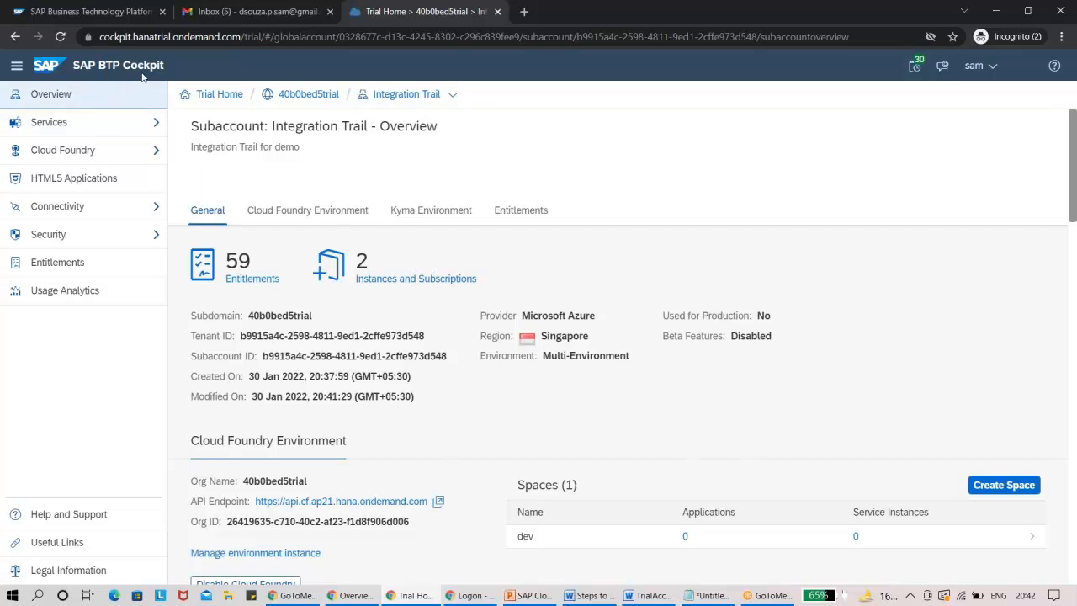
left_click(144, 152)
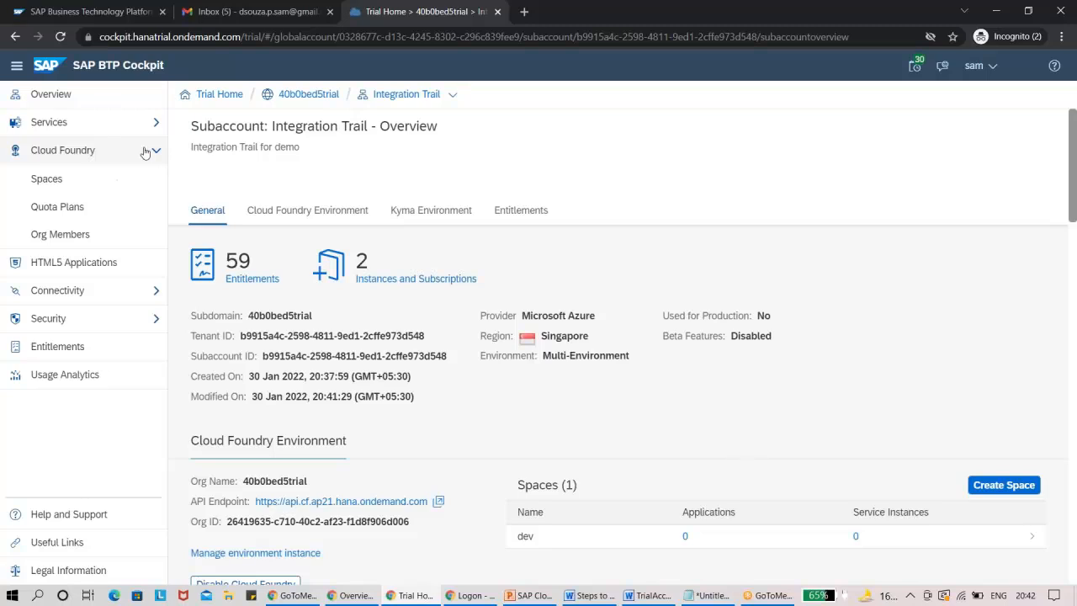
left_click(145, 152)
left_click(145, 124)
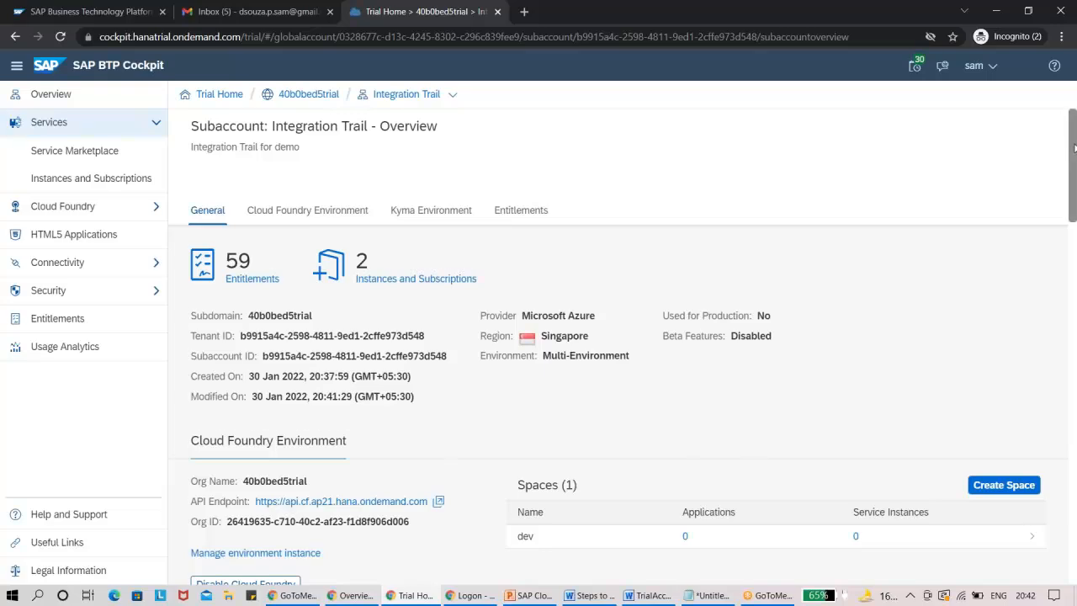
left_click_drag(1074, 148, 1015, 129)
left_click_drag(1071, 203, 1074, 435)
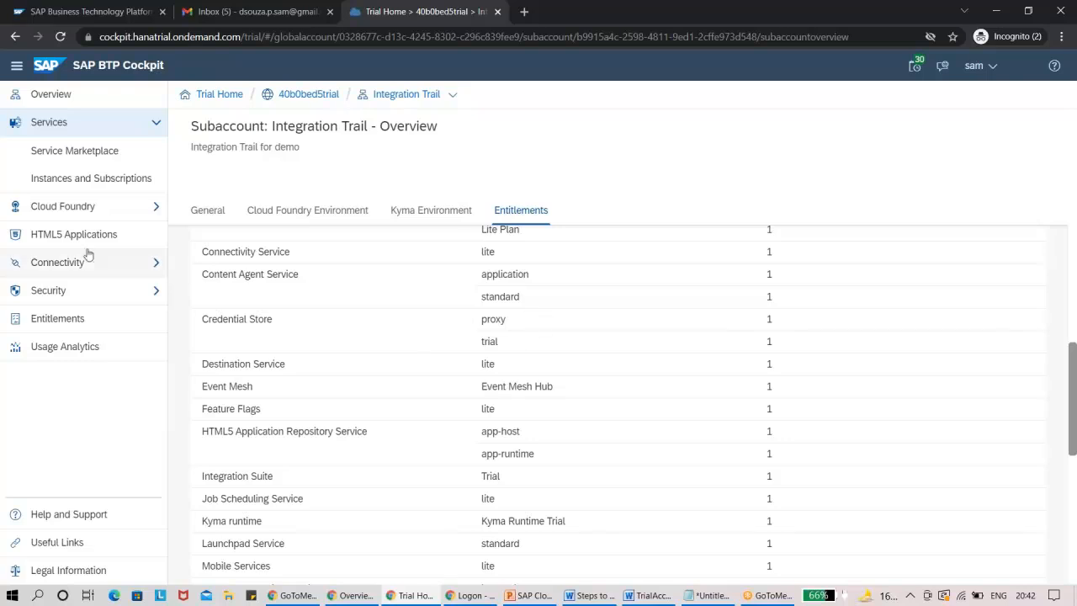
Open the subaccount's Entitlements page and look through the full list of services and plans.
left_click(61, 321)
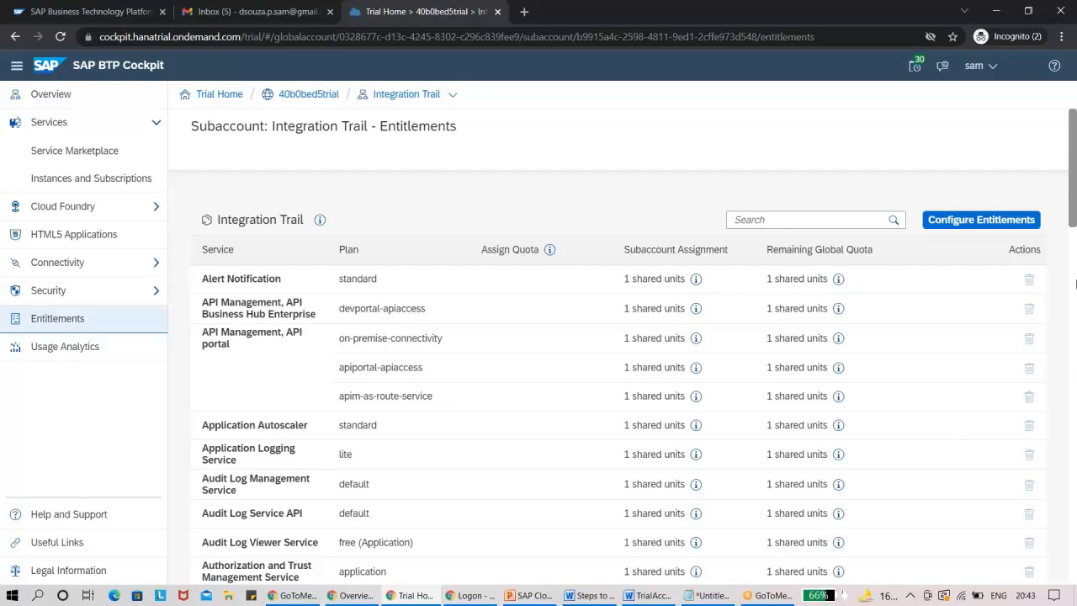
left_click_drag(1075, 211, 1071, 573)
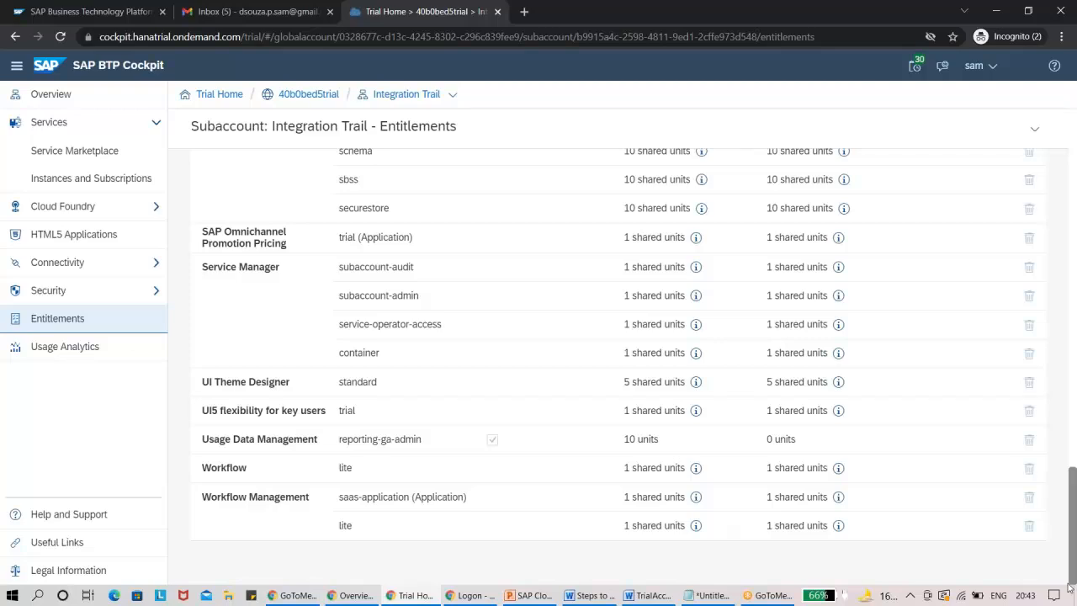
left_click_drag(1069, 585, 1068, 160)
Return to the subaccount overview, then examine its Instances and Subscriptions page and the Cloud Foundry options.
left_click(83, 97)
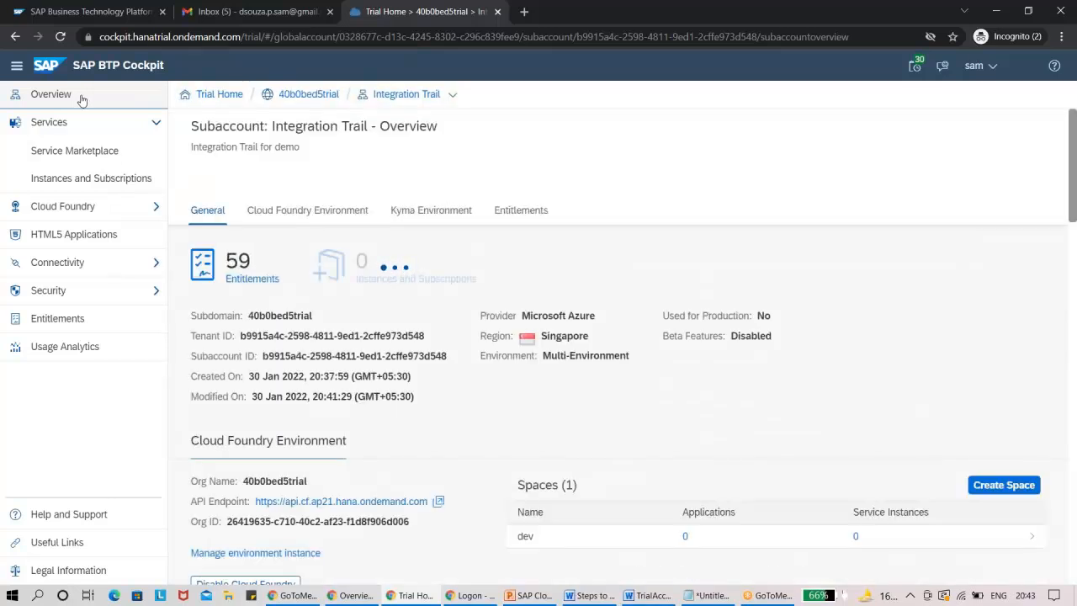
left_click(82, 181)
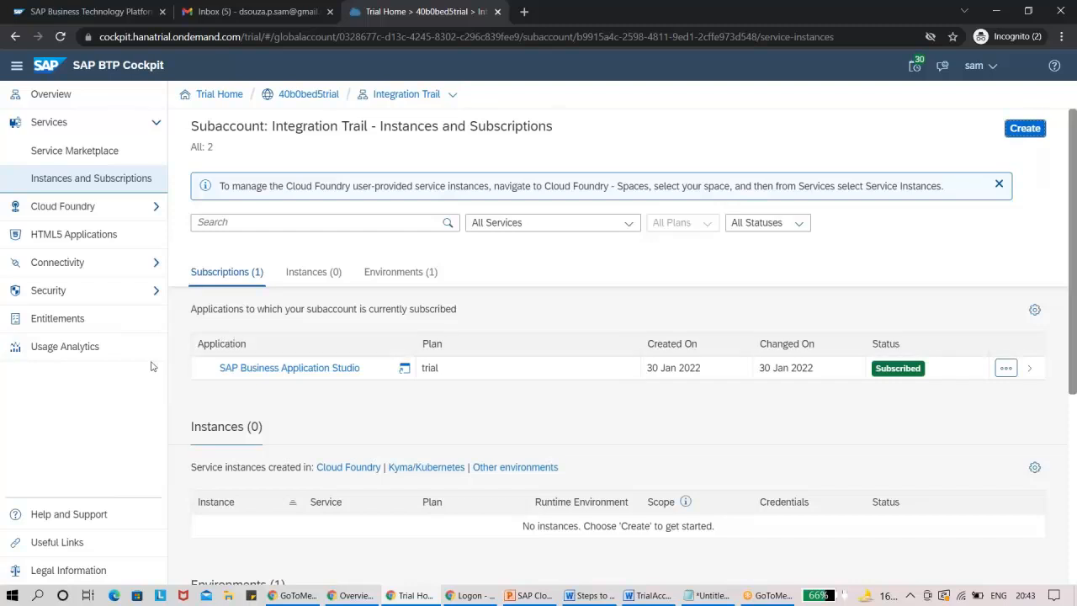
left_click(150, 211)
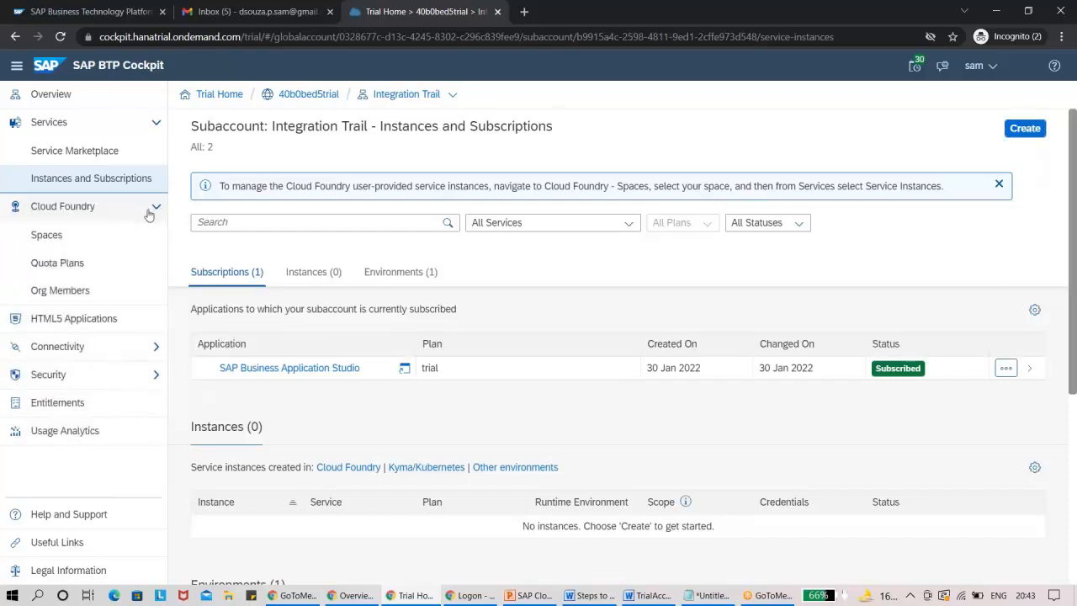
left_click(148, 216)
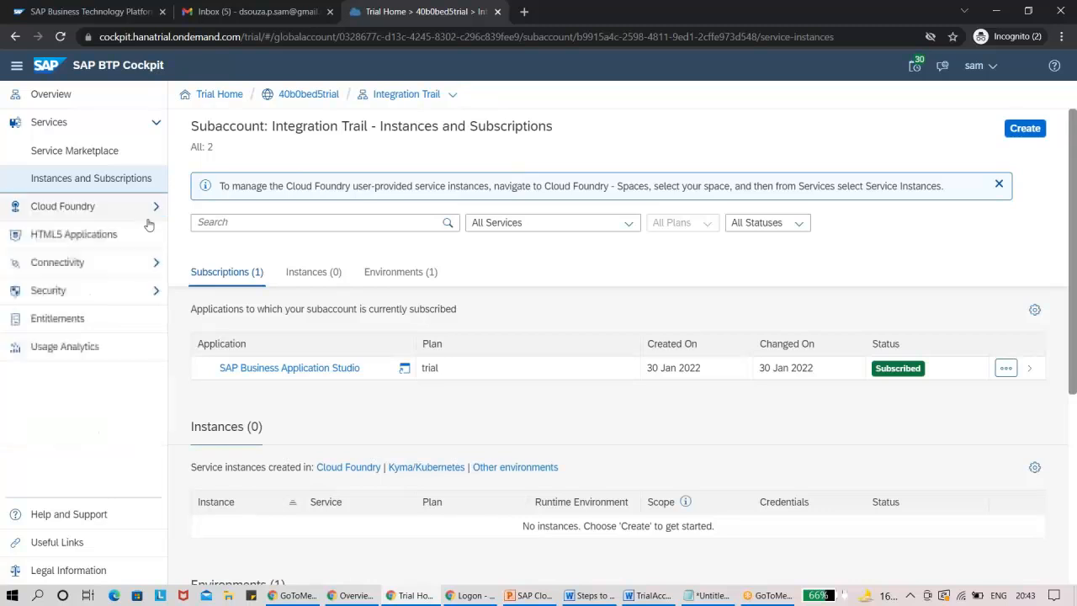
Examine the subaccount's HTML5 Applications page and the options under Connectivity and Security.
left_click(149, 243)
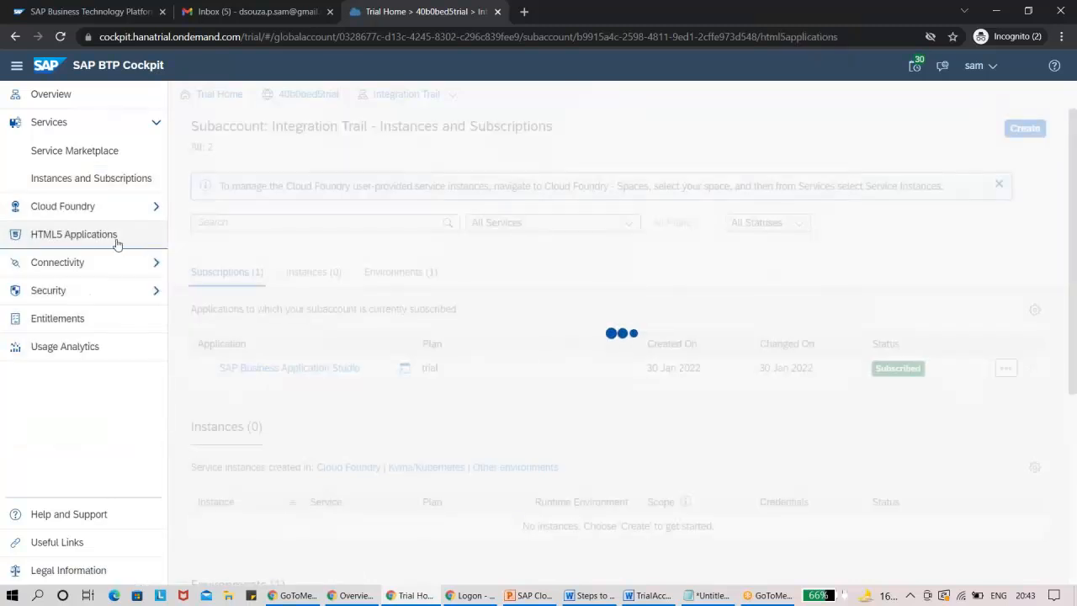
left_click(139, 267)
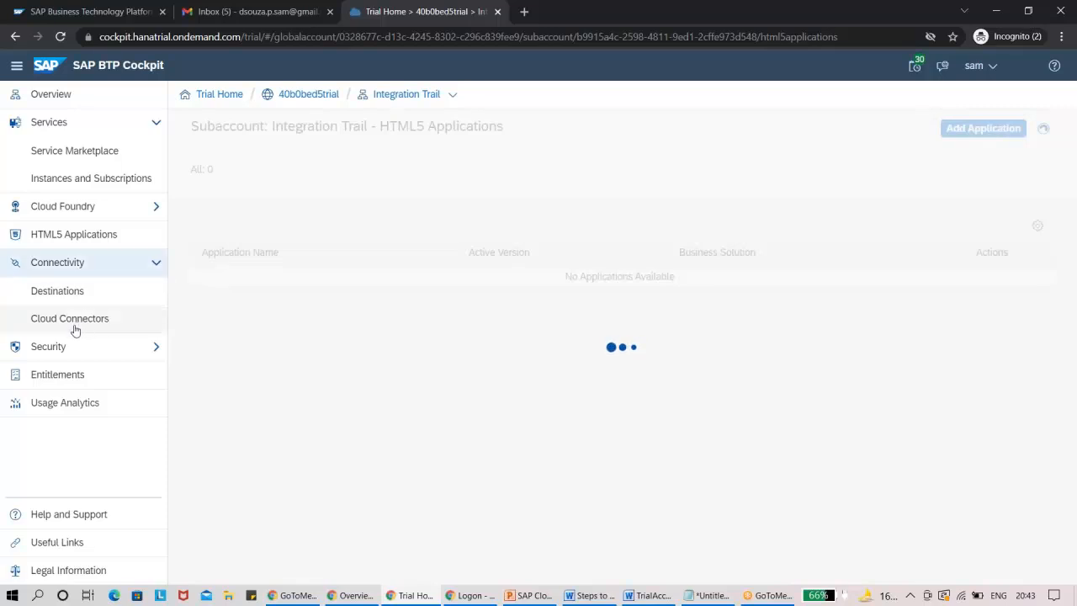
left_click(156, 266)
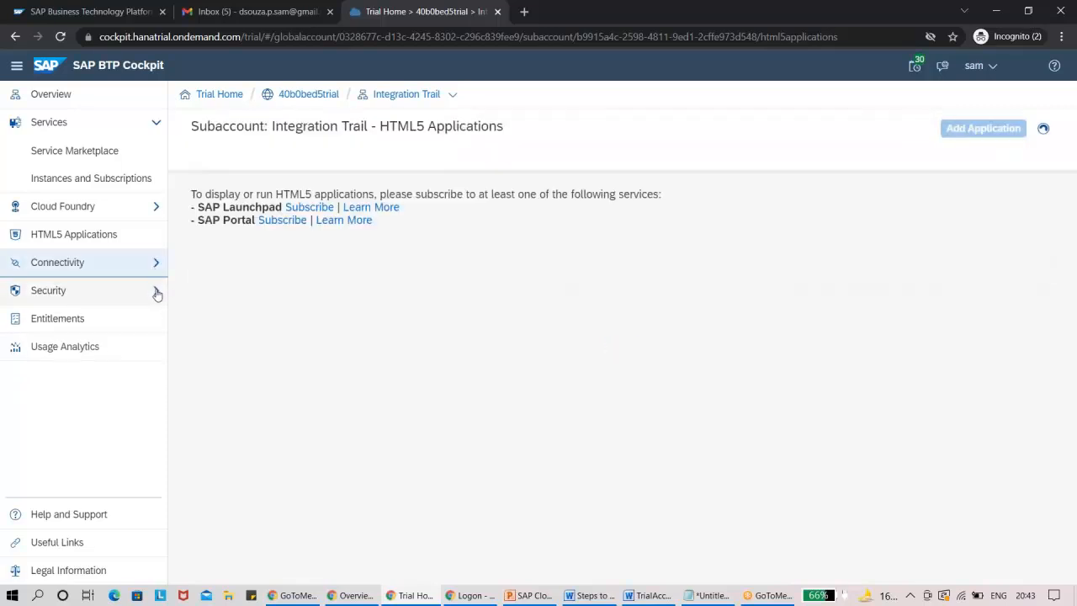
left_click(156, 291)
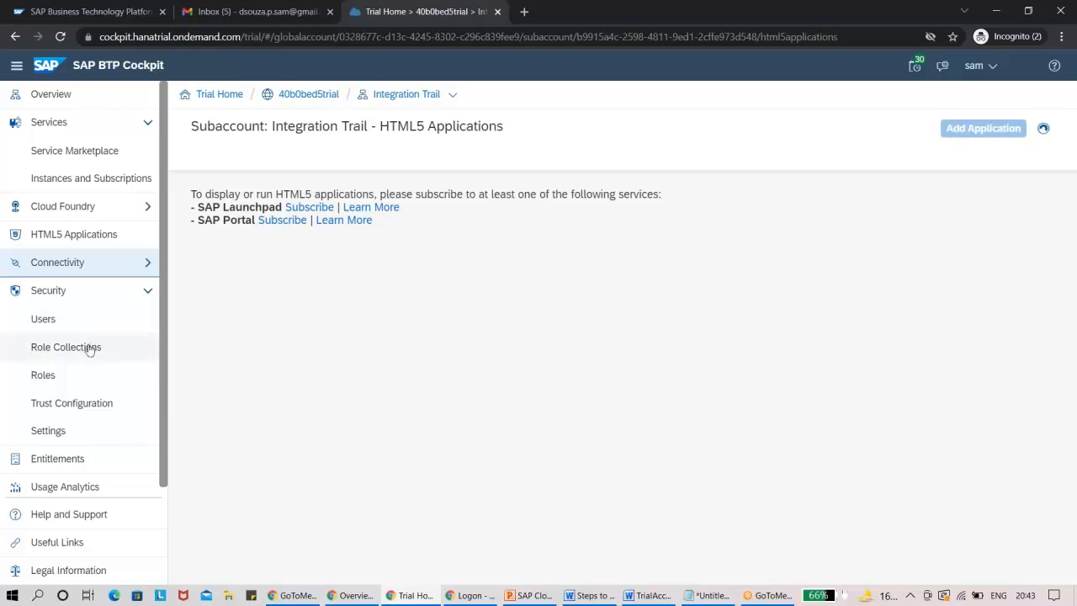
left_click(135, 295)
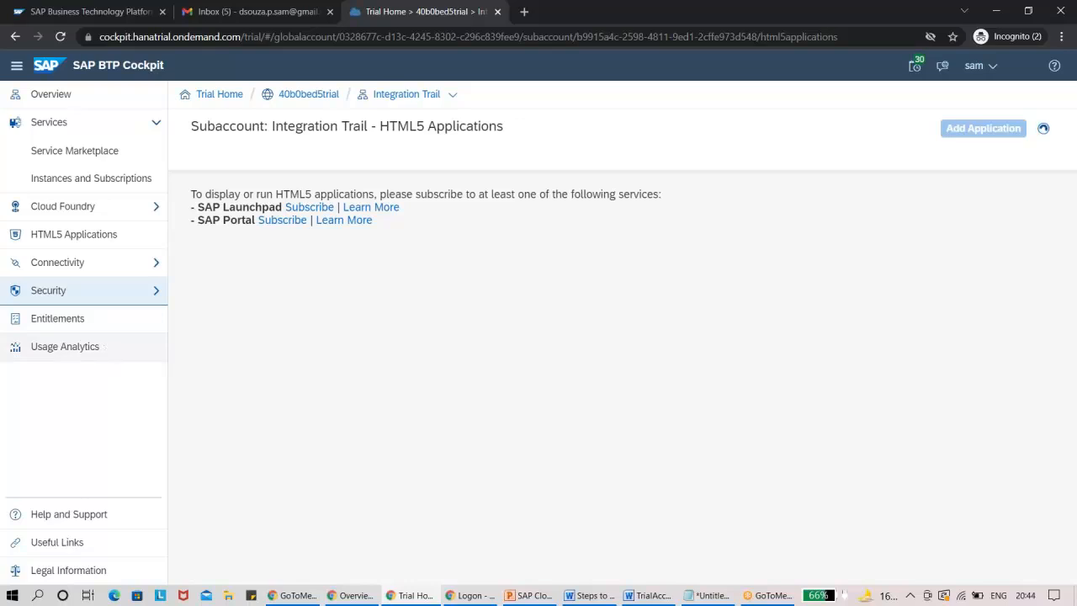
Switch to the Word guide and read the instructions on adding more members to Cloud Foundry.
left_click(648, 595)
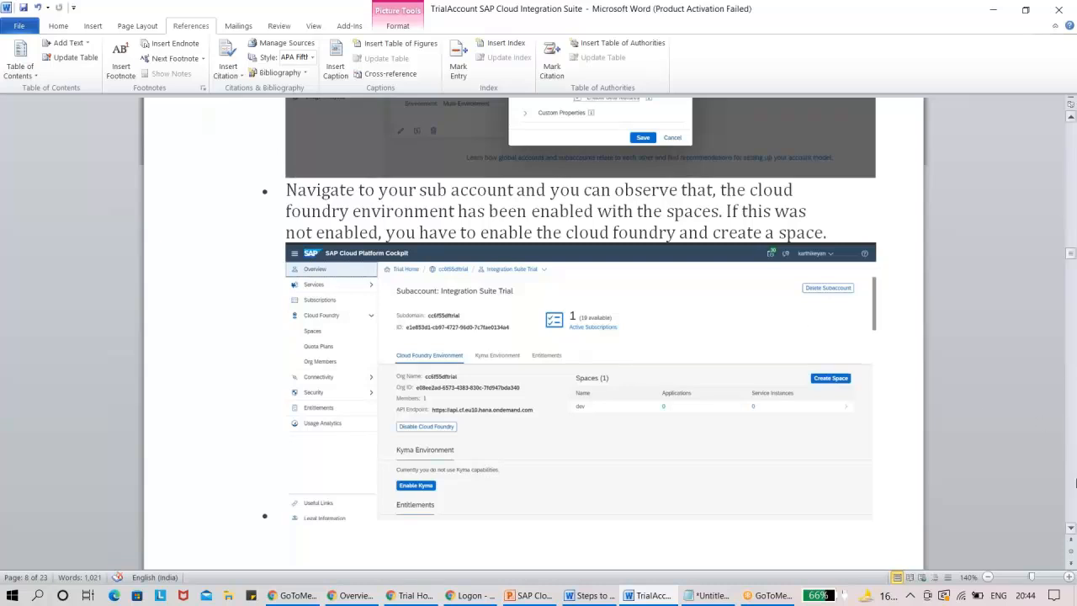
scroll(1072, 527, "down", 3)
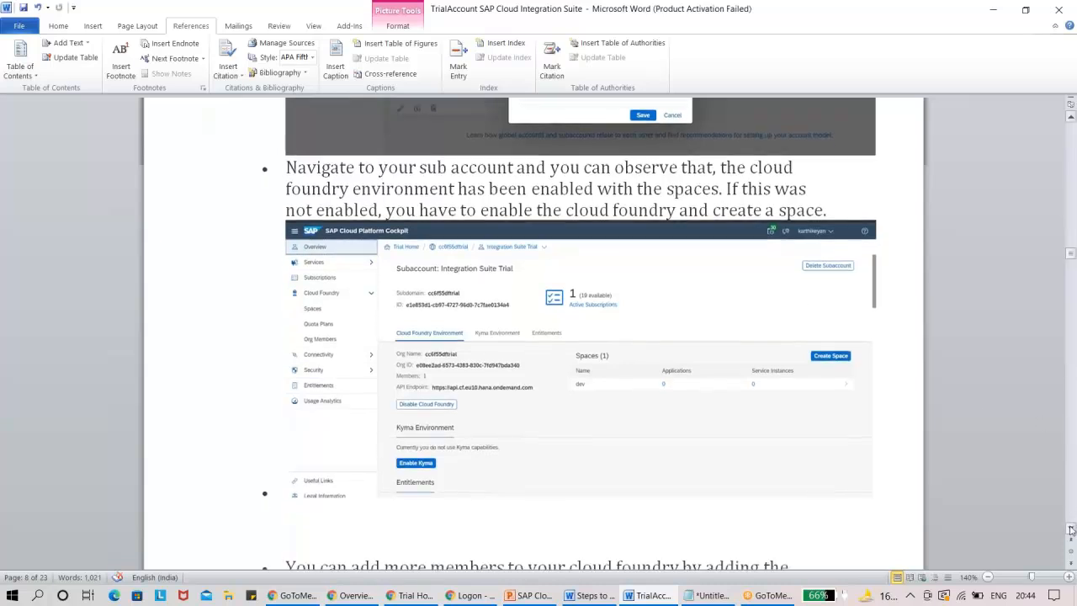
scroll(1071, 529, "down", 5)
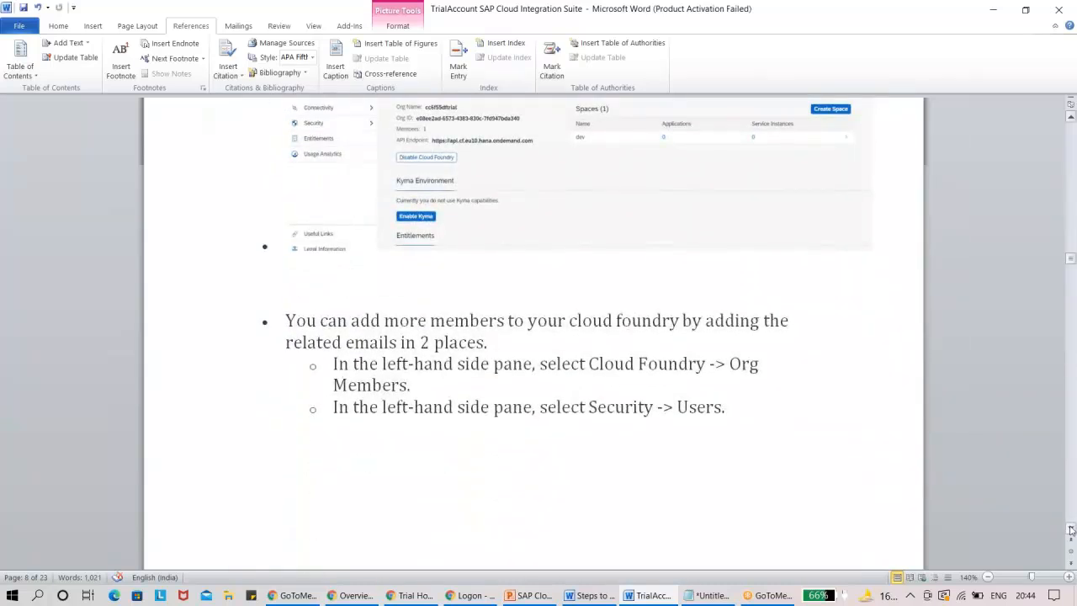
scroll(1071, 528, "down", 4)
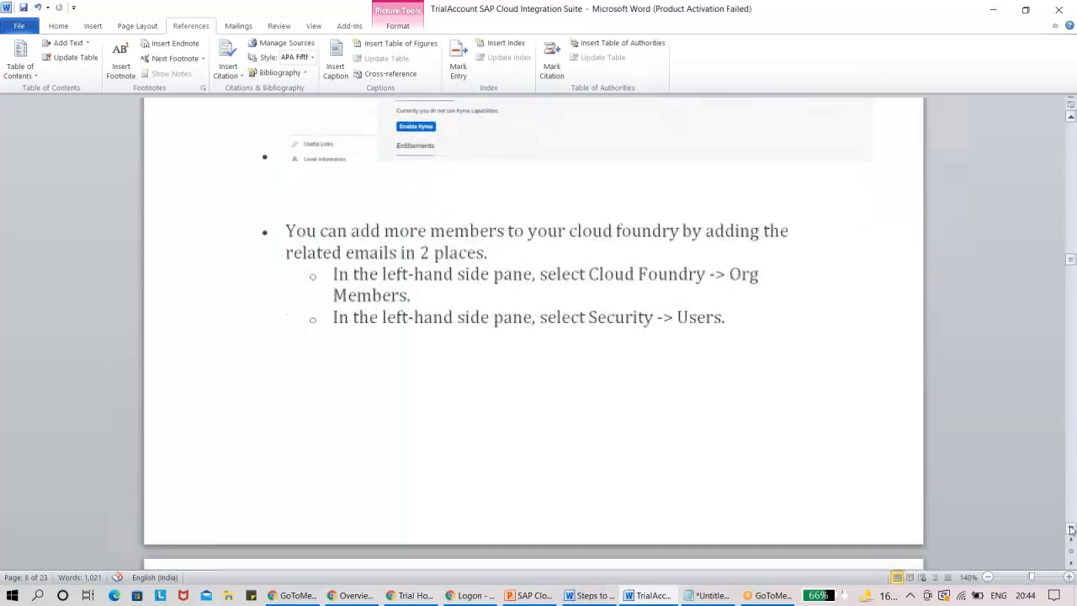
scroll(1072, 528, "down", 2)
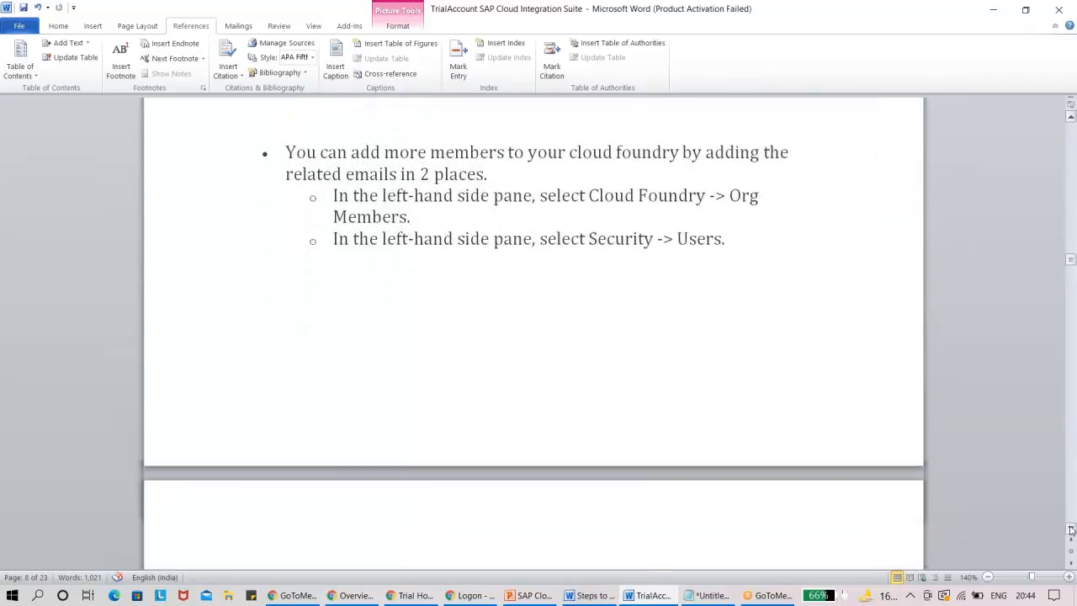
scroll(1072, 529, "down", 6)
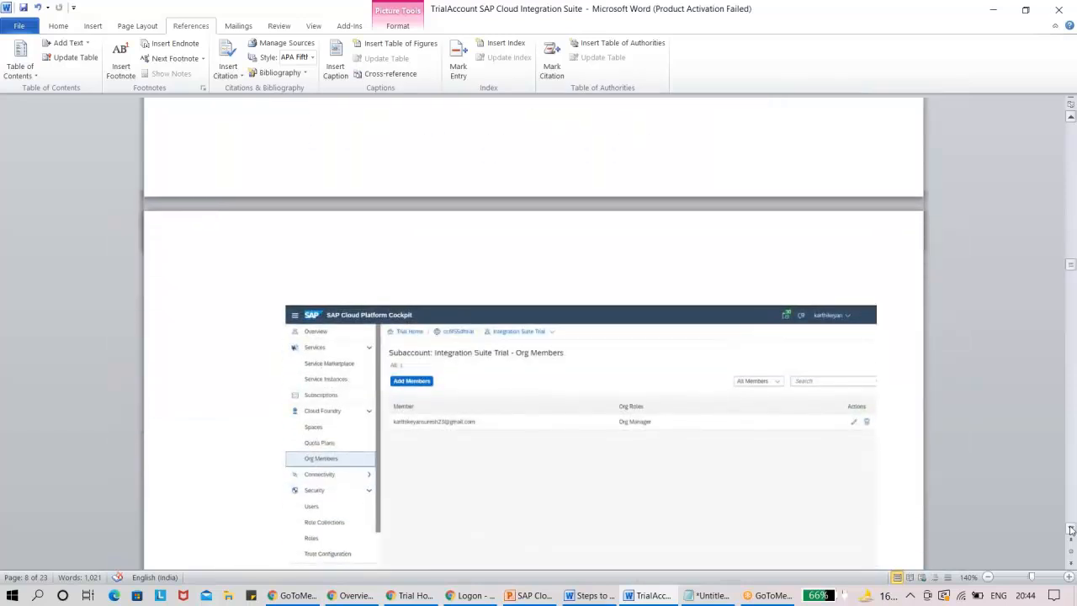
Switch back to the BTP Cockpit and view the subaccount's Cloud Foundry org members.
key("alt+Tab")
left_click(125, 212)
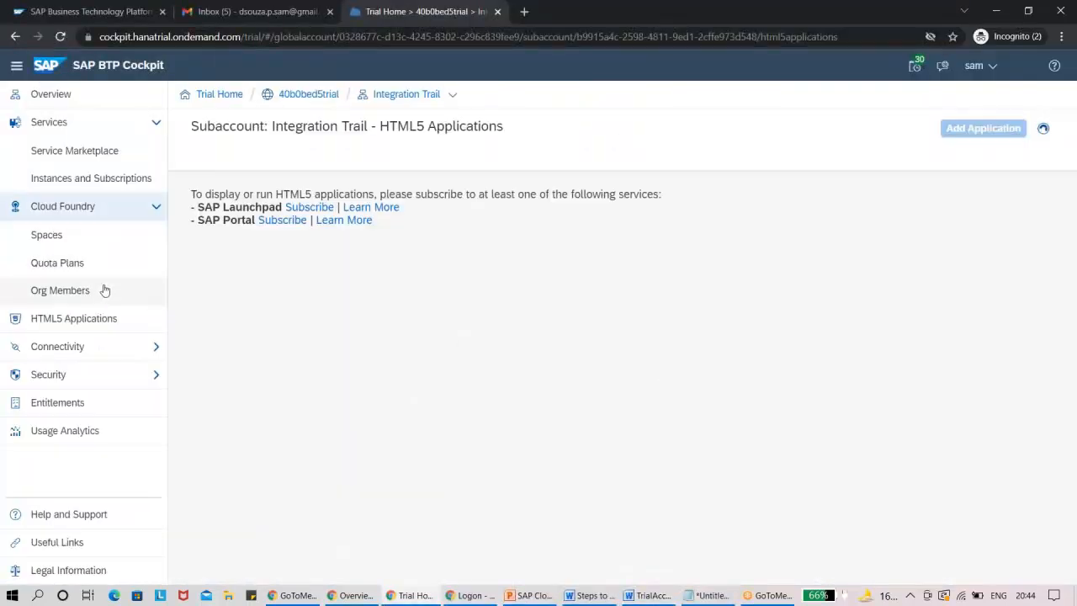
left_click(103, 288)
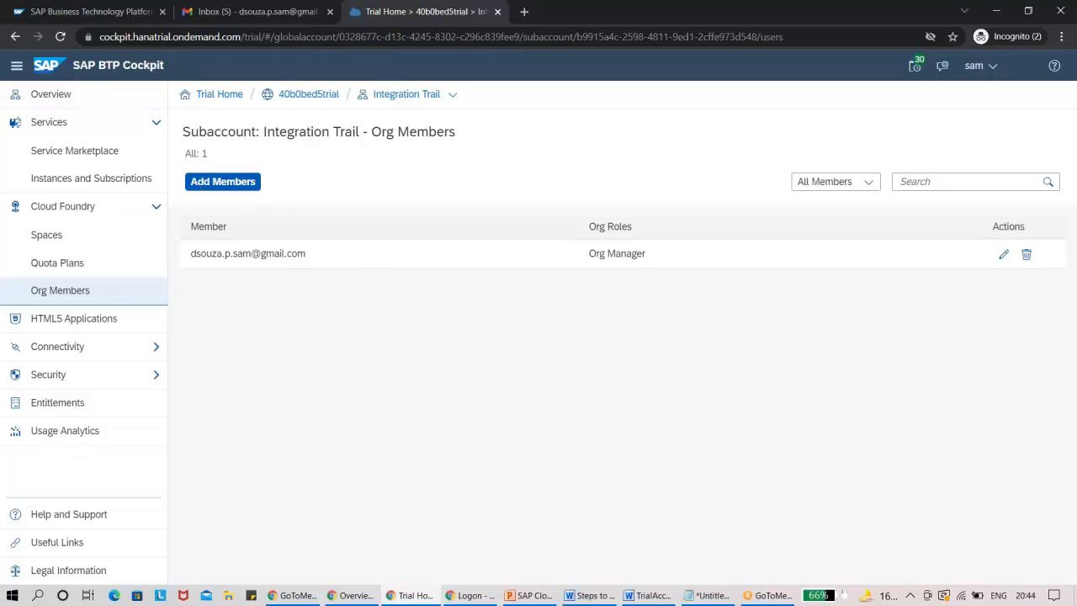
Check the Word guide's page 9 example of the subaccount's security users against the BTP Cockpit.
left_click(650, 595)
left_click_drag(1071, 530, 1072, 531)
key("alt+Tab")
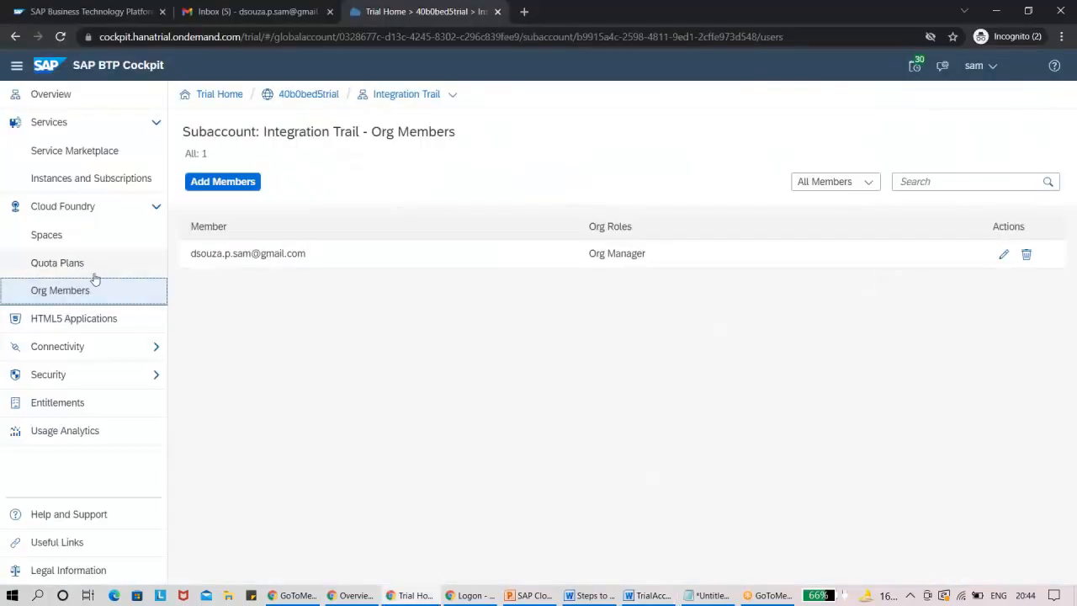
key("alt+Tab")
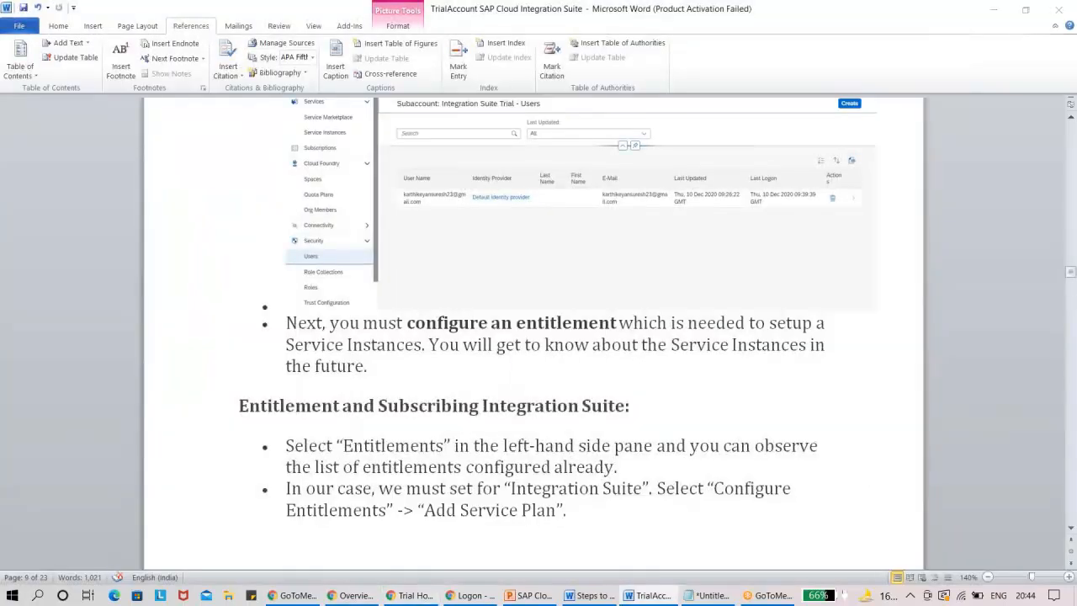
Return to the BTP Cockpit and view the subaccount's users in the security settings.
key("alt+Tab")
left_click(132, 376)
left_click(66, 403)
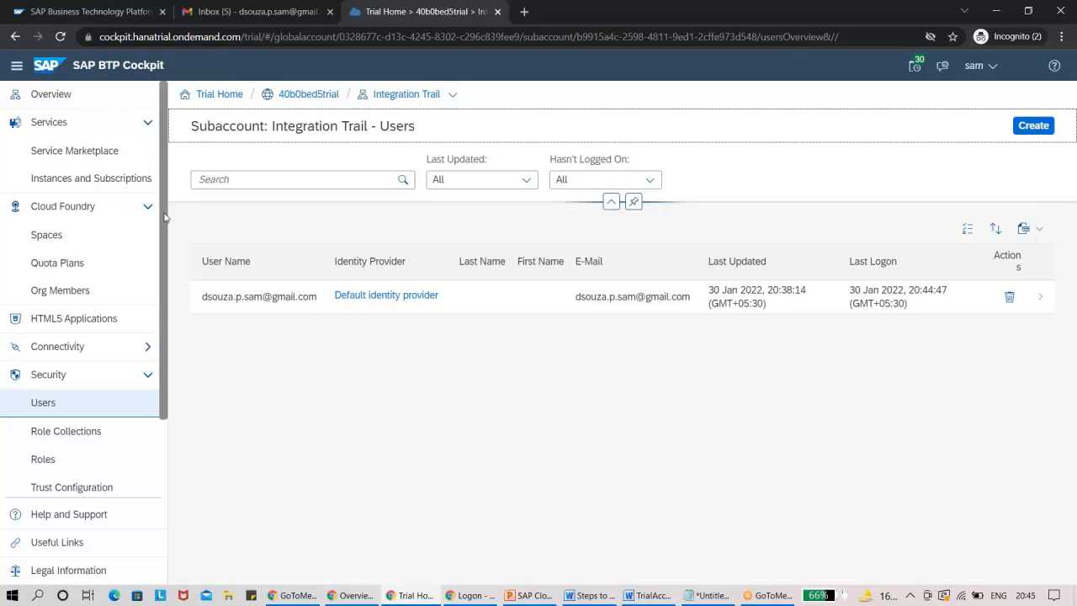
Read the Word guide's section on entitlements for Integration Suite, open the subaccount's Entitlements page in the BTP Cockpit, and return to the guide.
key("alt+Tab")
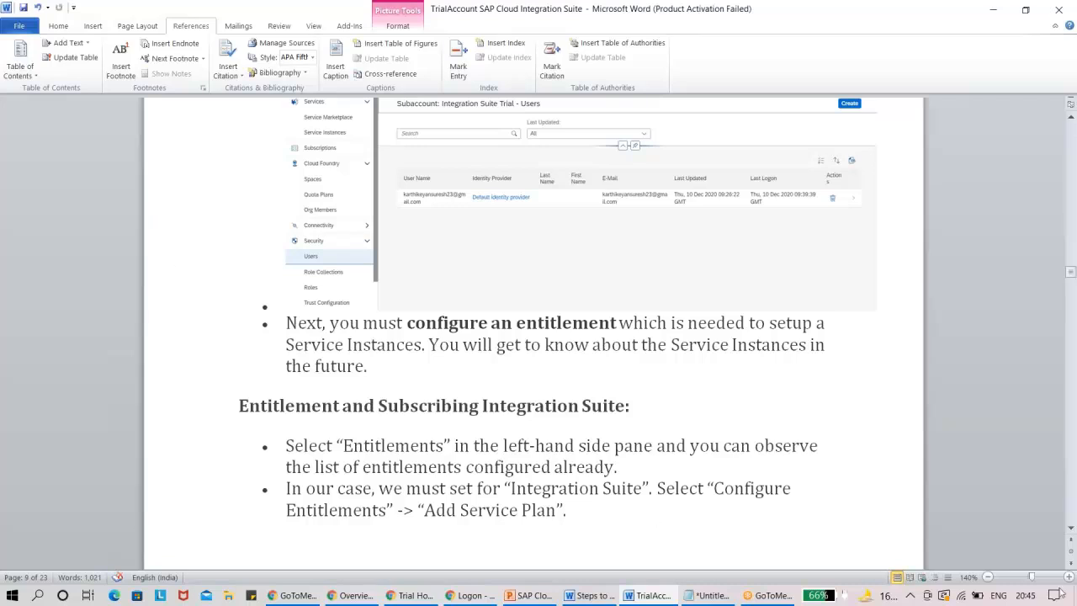
left_click(1071, 530)
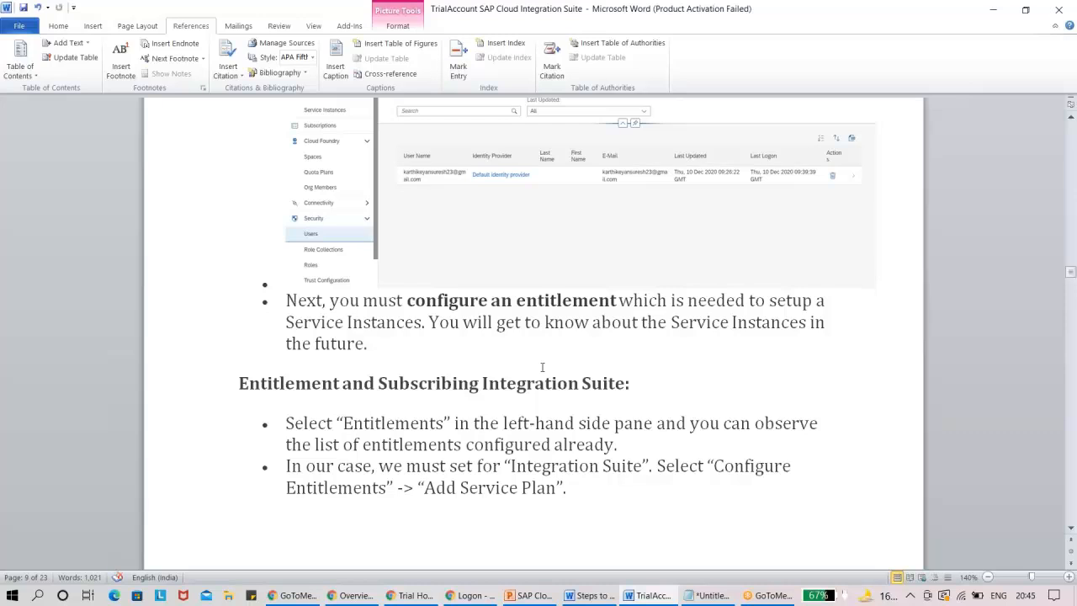
key("alt+Tab")
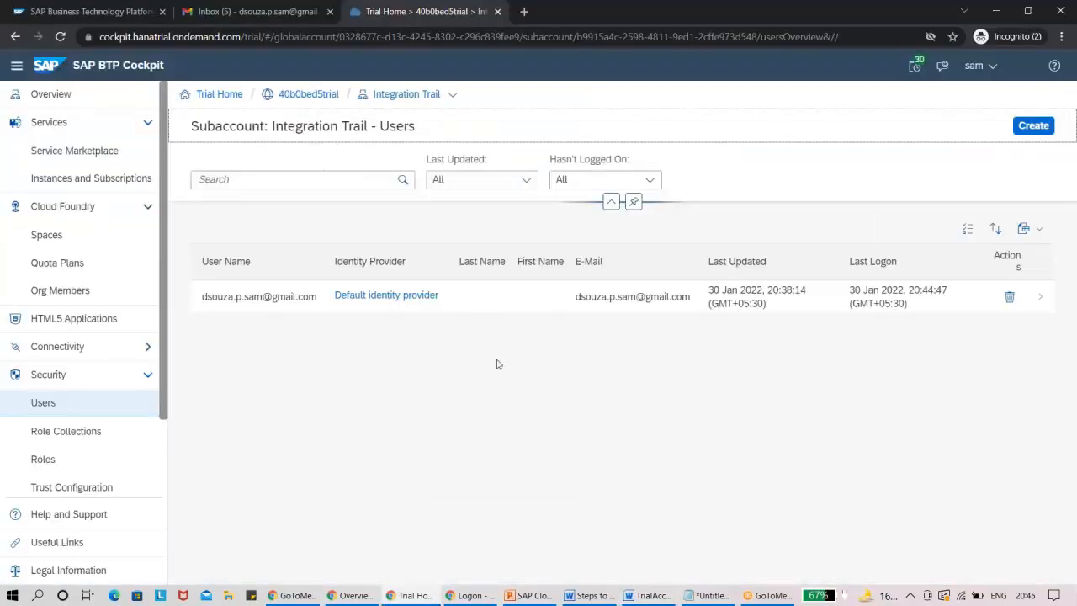
left_click(139, 219)
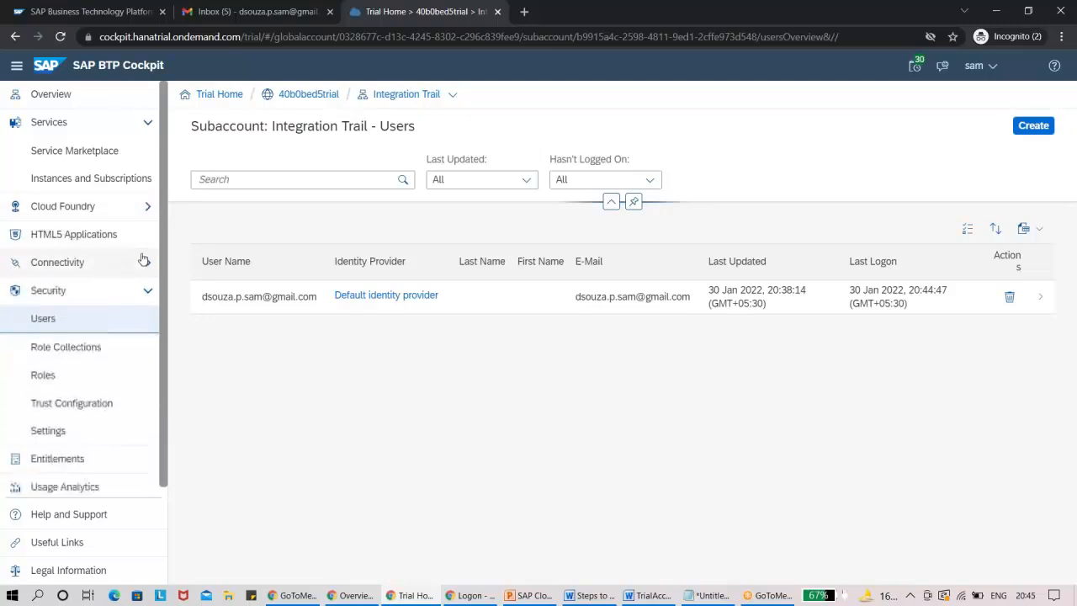
left_click(107, 462)
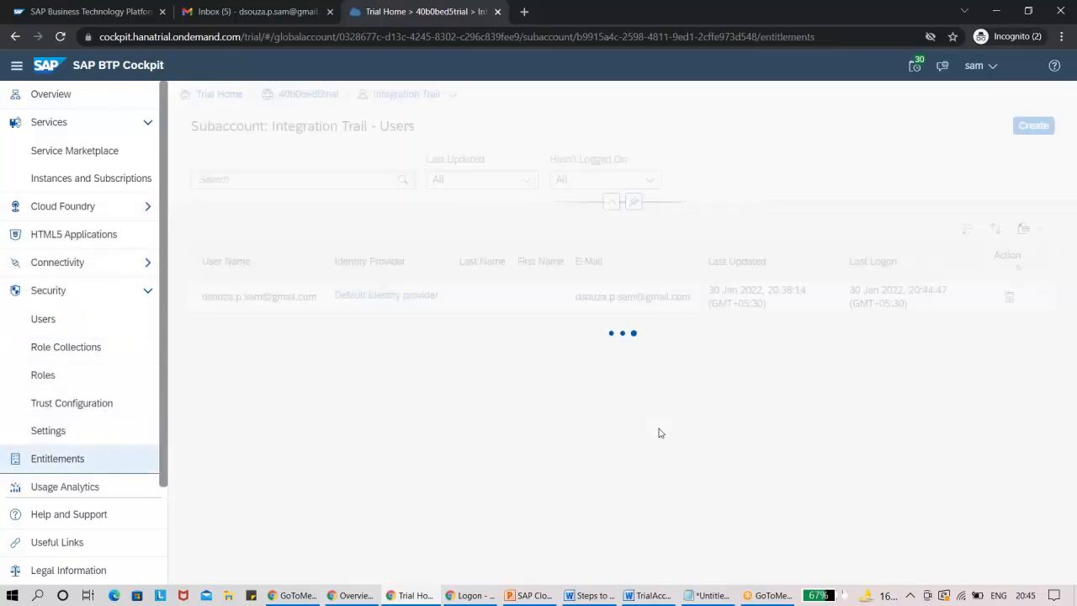
key("alt+Tab")
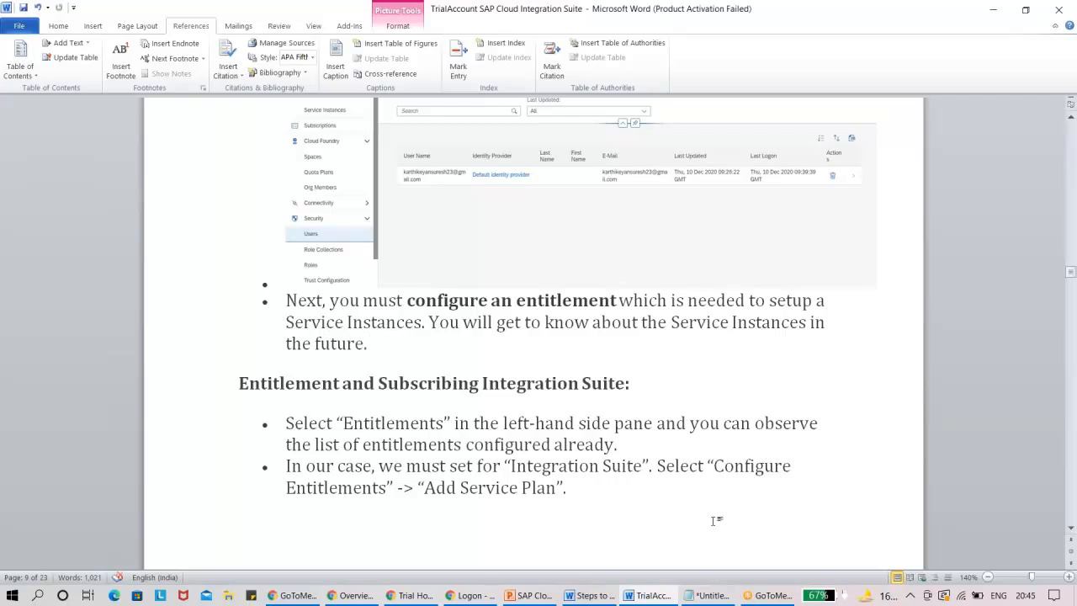
Switch to the BTP Cockpit, start adding service plans to the subaccount's entitlements, and filter the available entitlements by the Integration Suite category.
left_click(1071, 530)
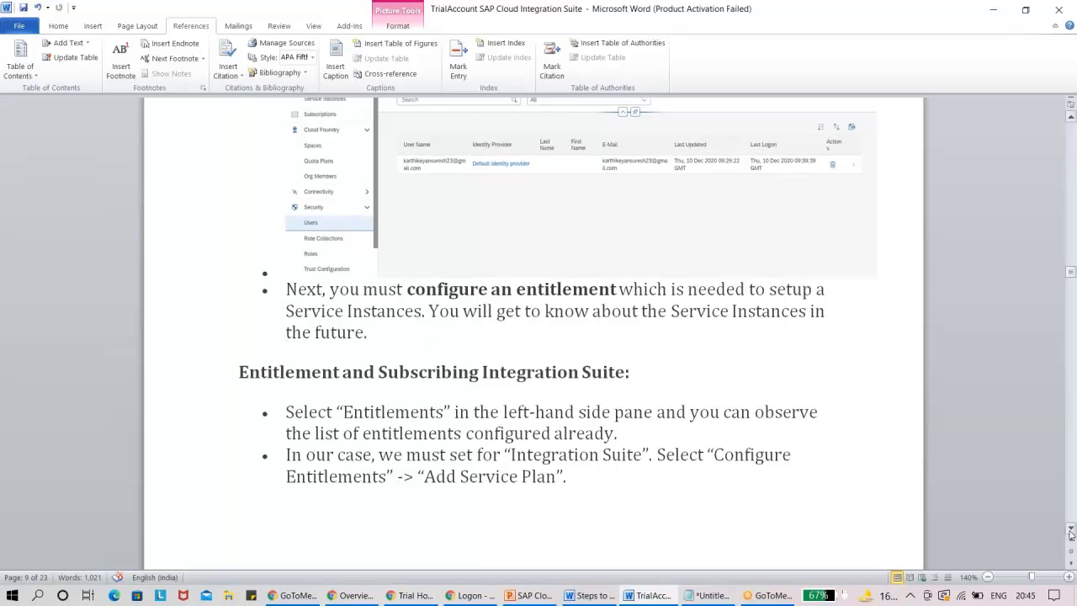
scroll(1072, 534, "down", 3)
key("alt+Tab")
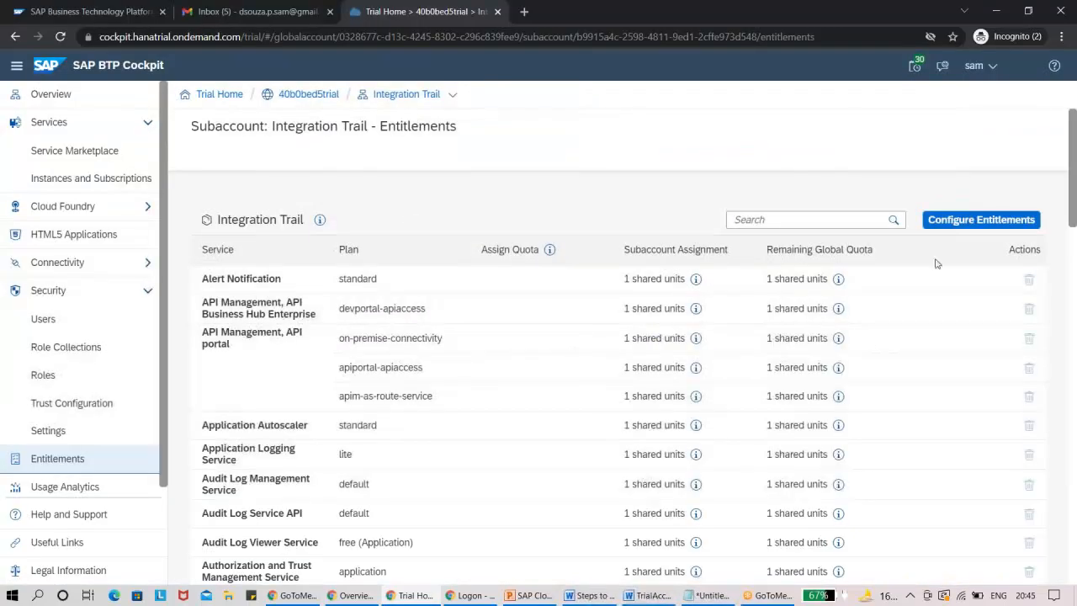
left_click(949, 220)
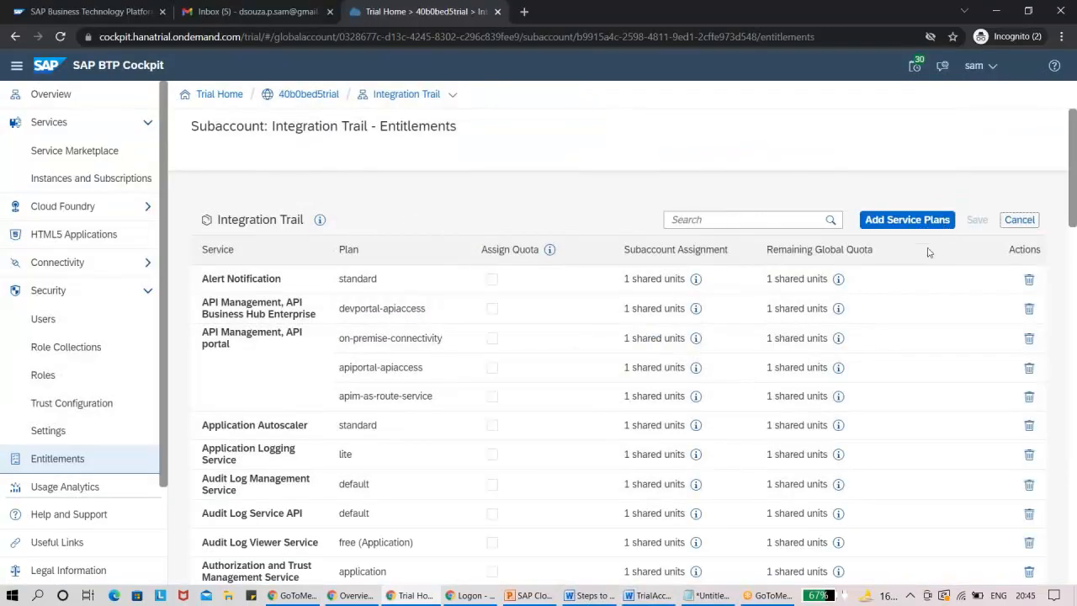
left_click(907, 220)
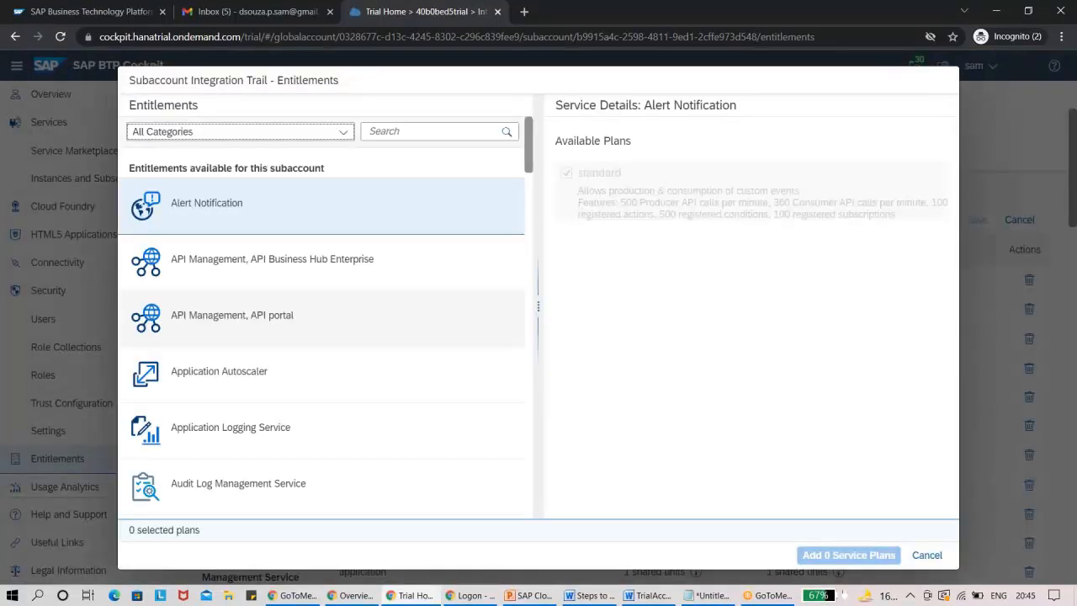
left_click(216, 138)
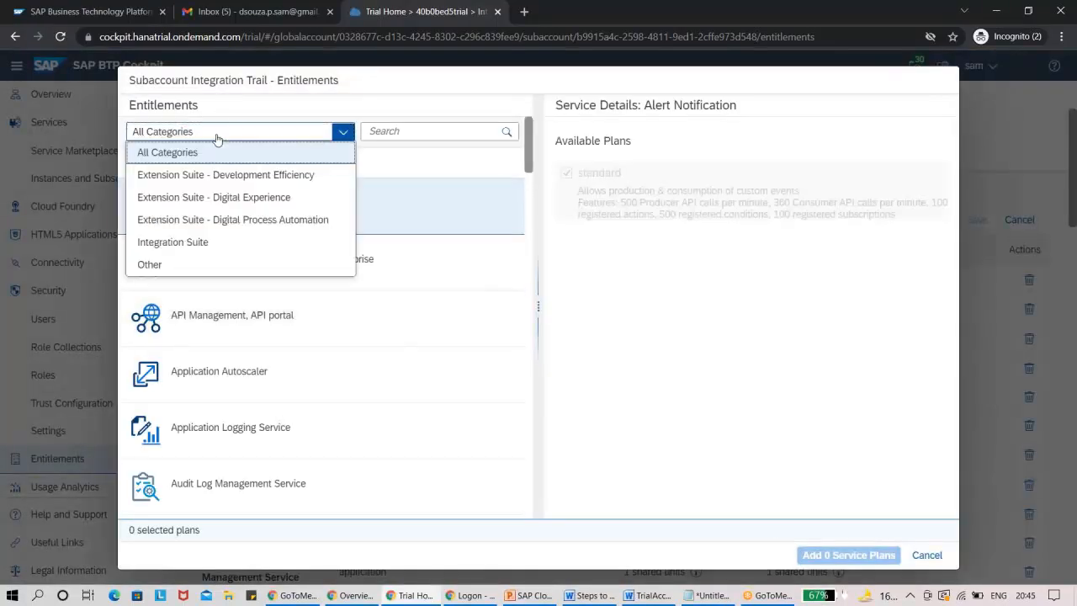
left_click(218, 243)
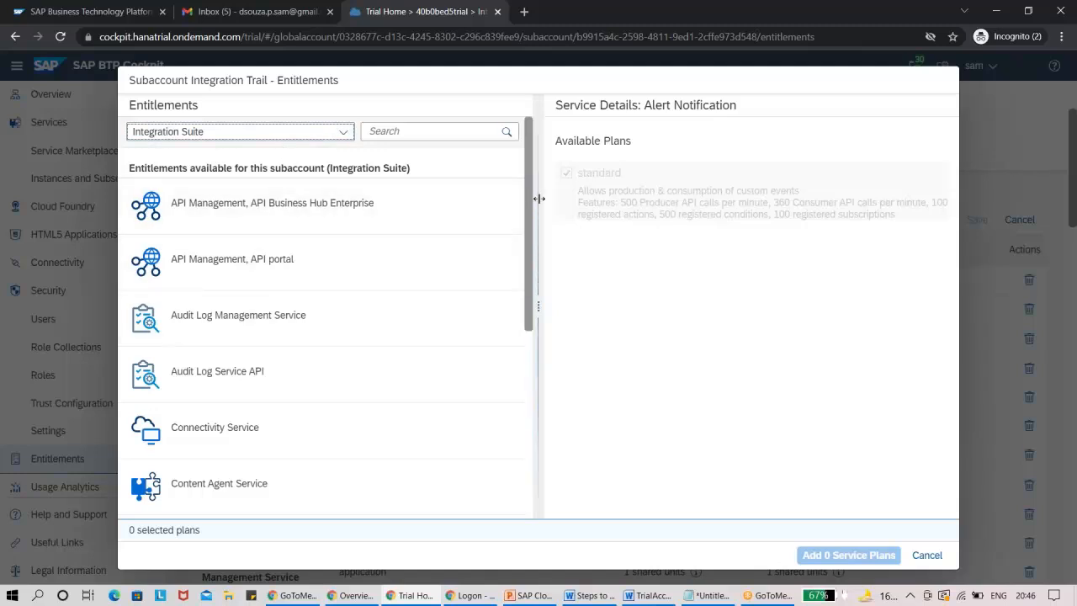
View the available plans for the Integration Suite and Process Integration Runtime services.
left_click_drag(530, 200, 555, 353)
scroll(334, 325, "down", 1)
left_click(313, 338)
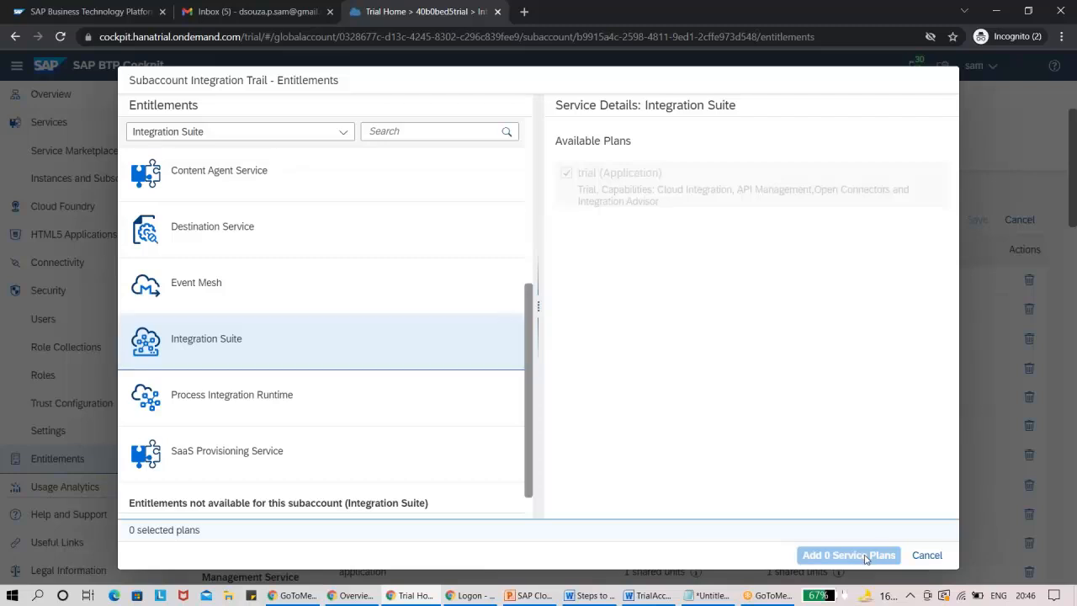
left_click(468, 403)
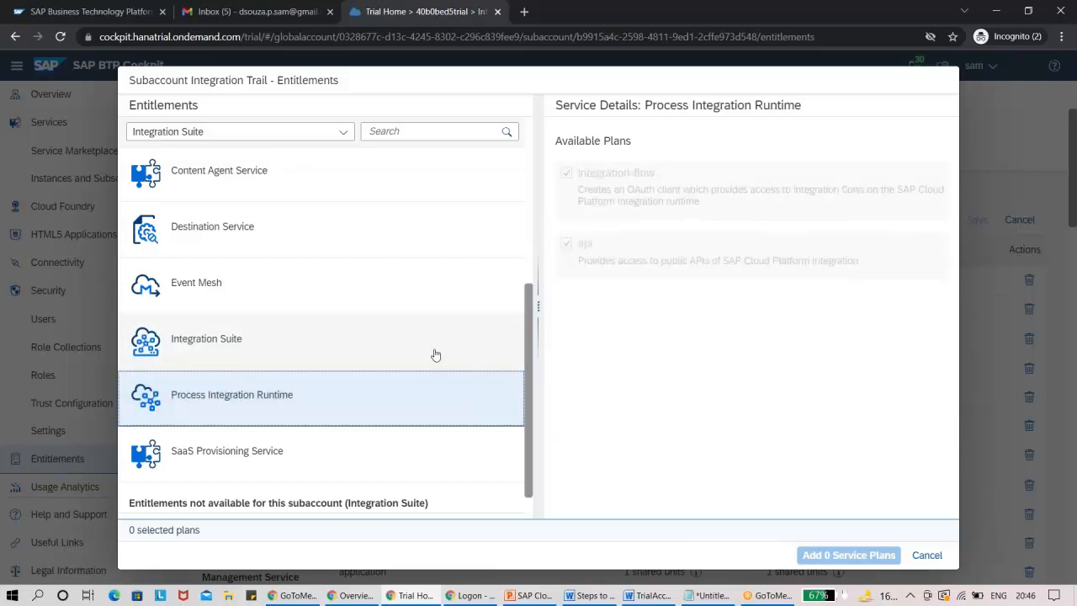
left_click(435, 353)
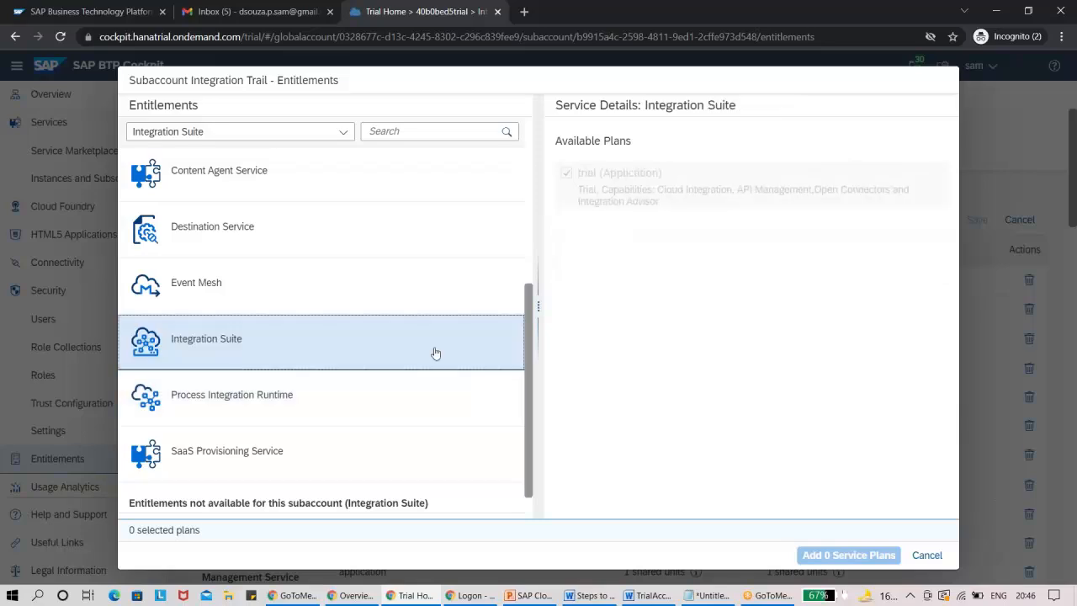
Check the Word guide, return to the BTP Cockpit, dismiss the service plan selection, and locate Integration Suite in the subaccount's entitlements.
key("alt+Tab")
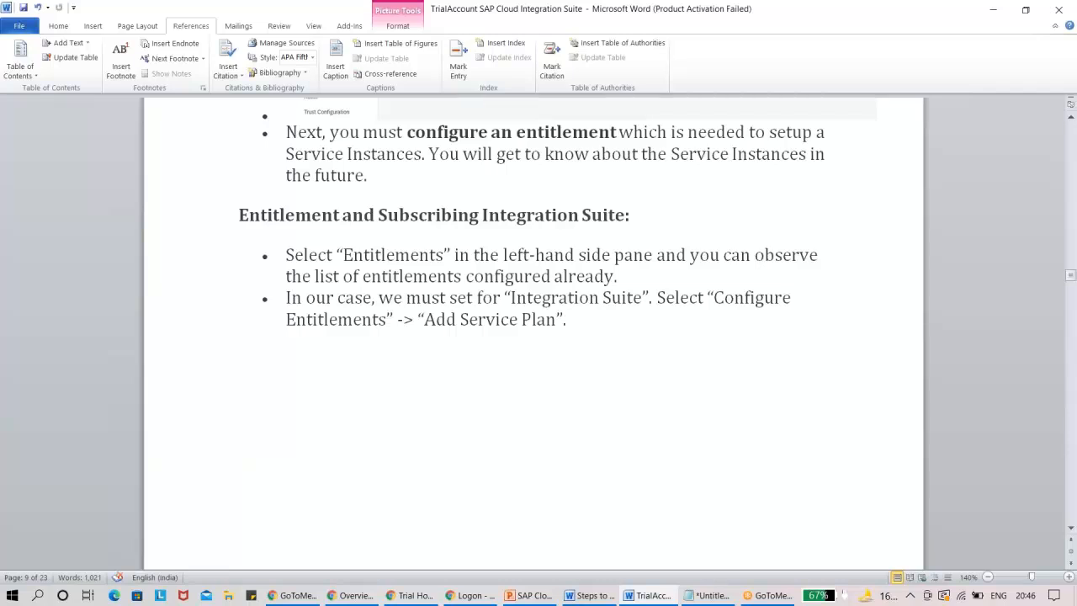
key("alt+Tab")
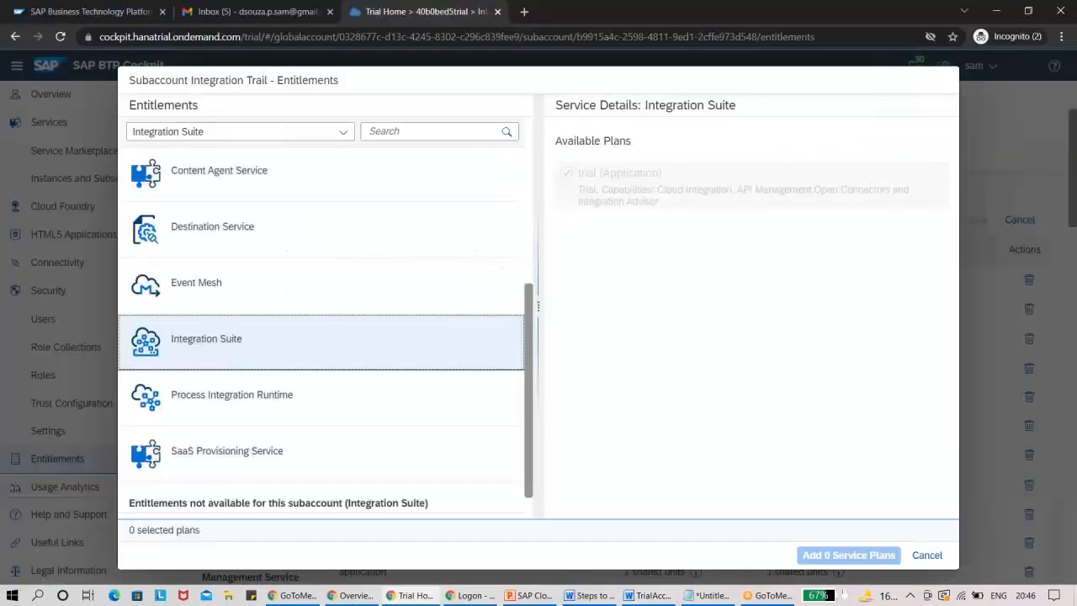
left_click(927, 556)
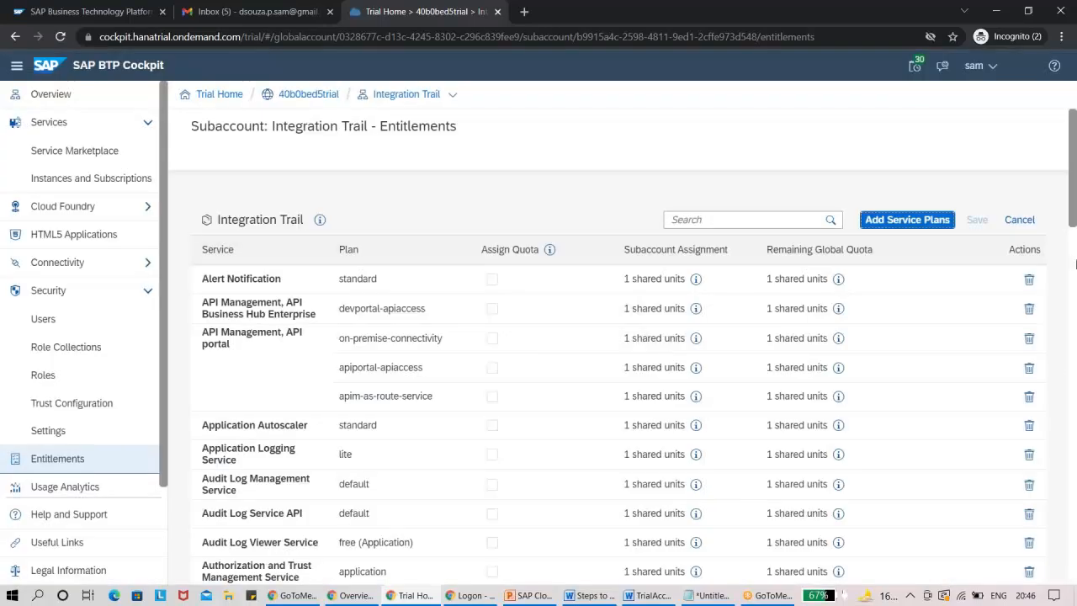
left_click_drag(1074, 213, 1073, 378)
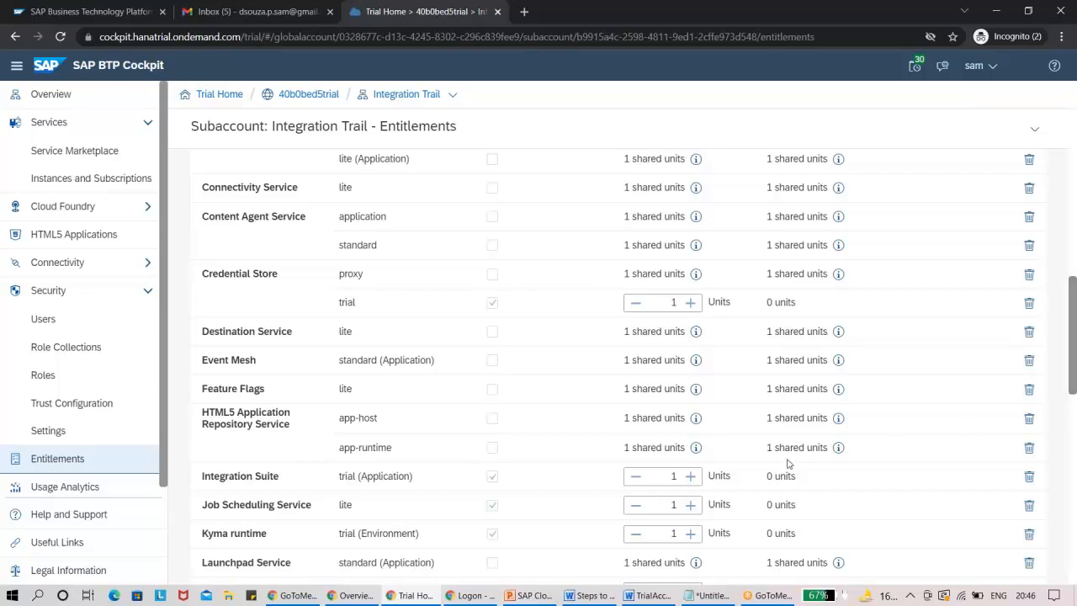
Read the Word guide's pages on configuring entitlements and adding service plans for Integration Suite.
key("alt+Tab")
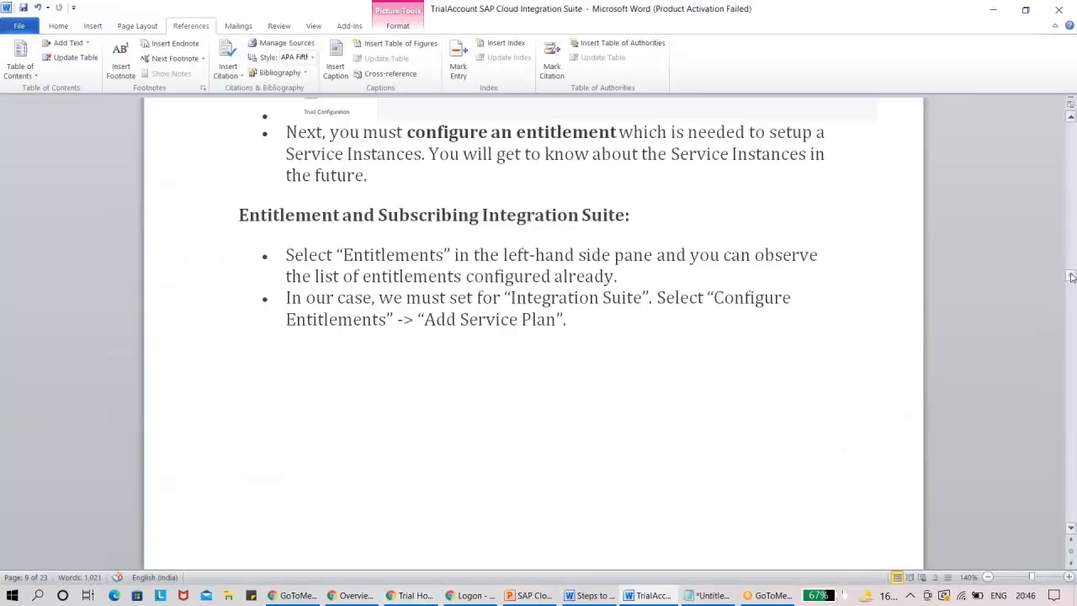
left_click_drag(1071, 277, 1072, 282)
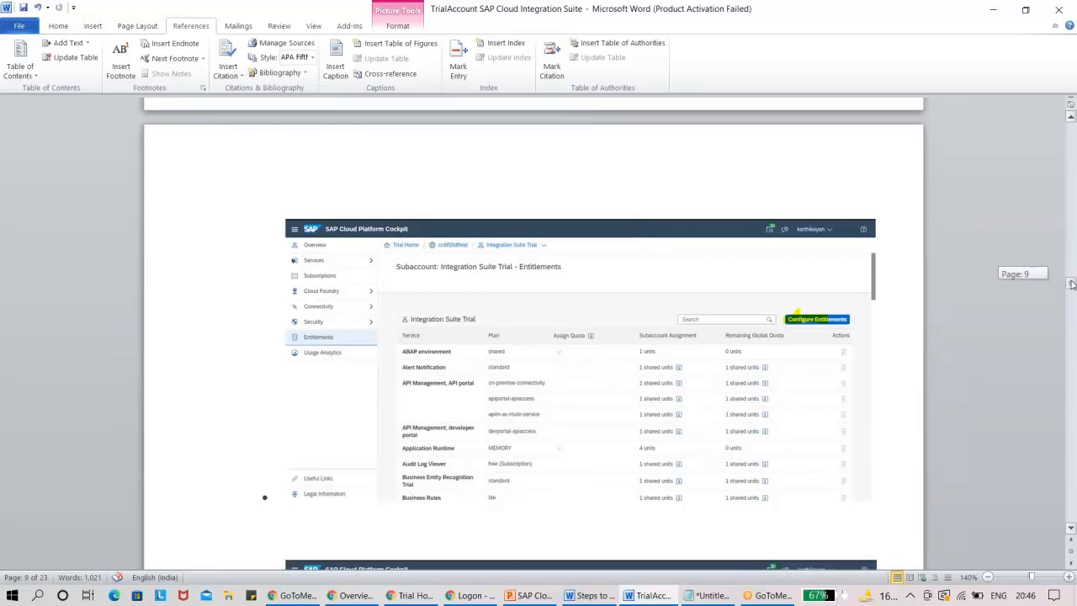
left_click_drag(1072, 285, 1072, 290)
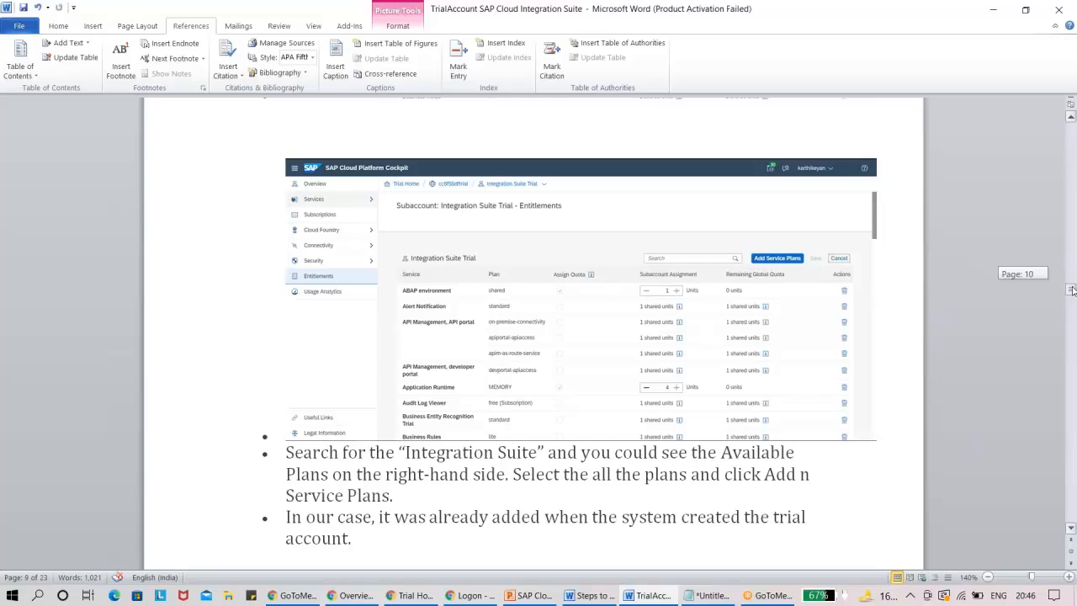
left_click_drag(1071, 291, 1071, 301)
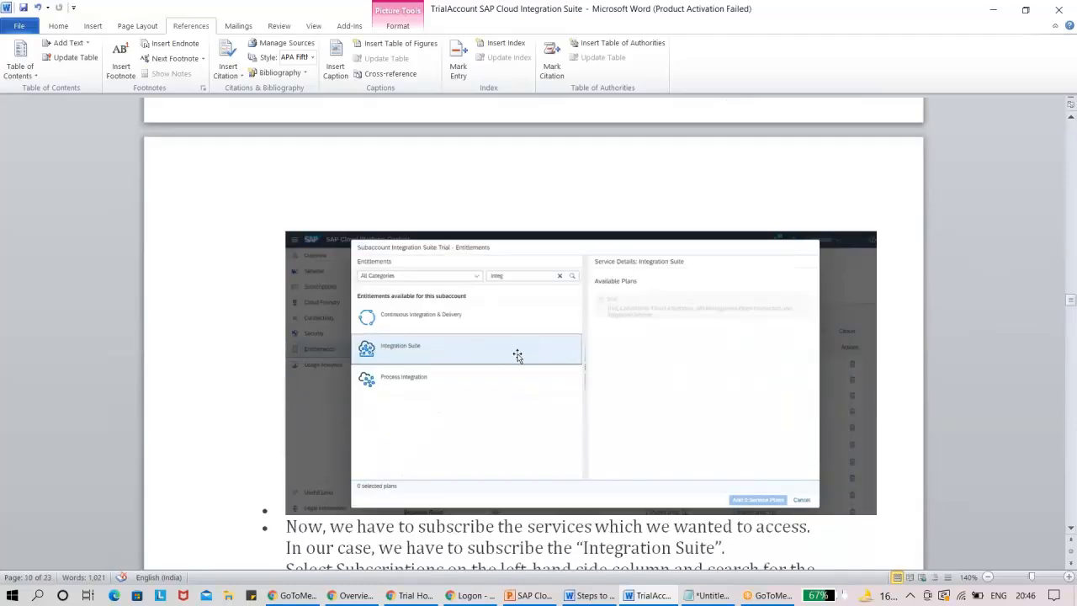
Return to the BTP Cockpit, review the Integration Suite service plan among the category's available entitlements, and close the selection without adding plans.
key("alt+Tab")
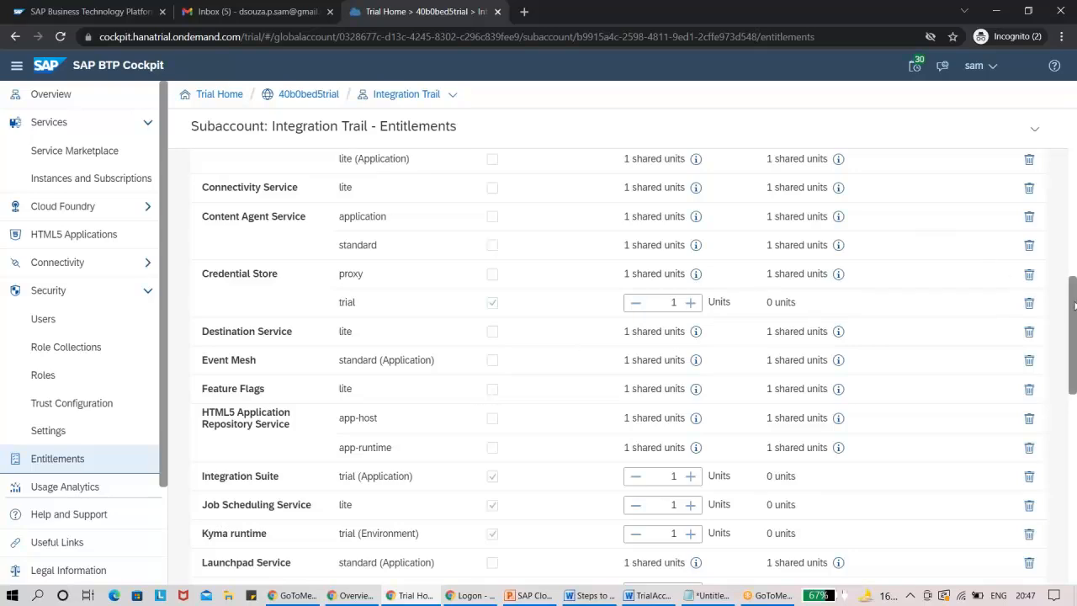
left_click_drag(1074, 304, 1075, 150)
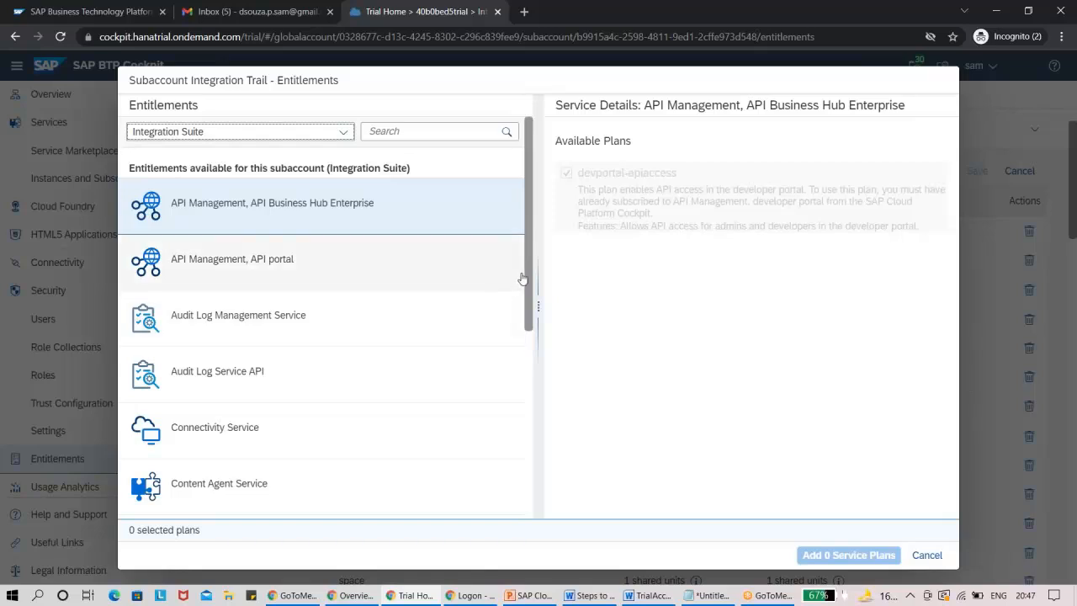
left_click_drag(528, 284, 512, 459)
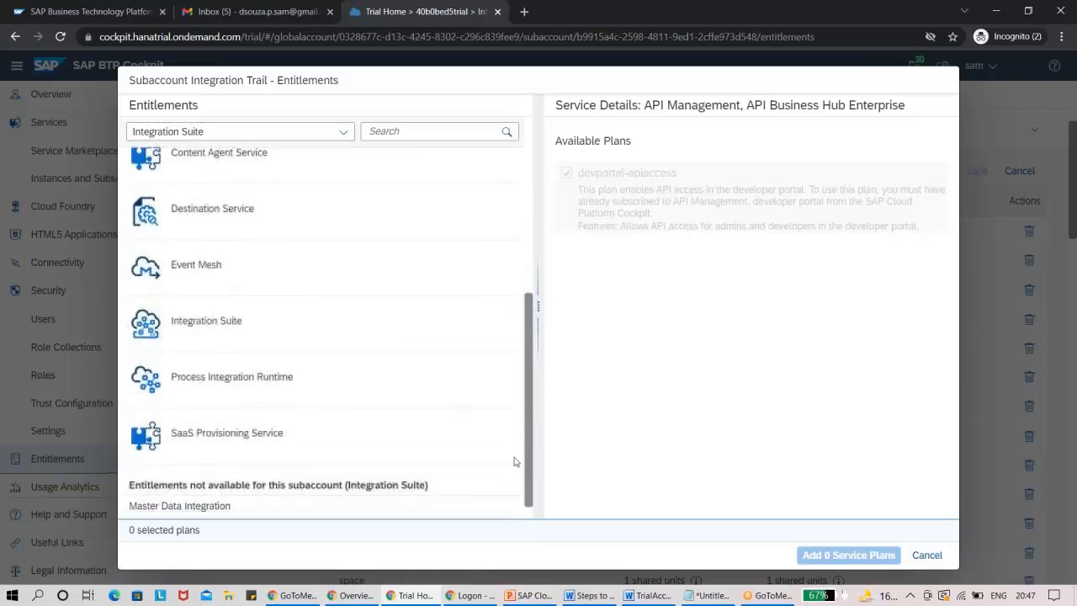
left_click(271, 337)
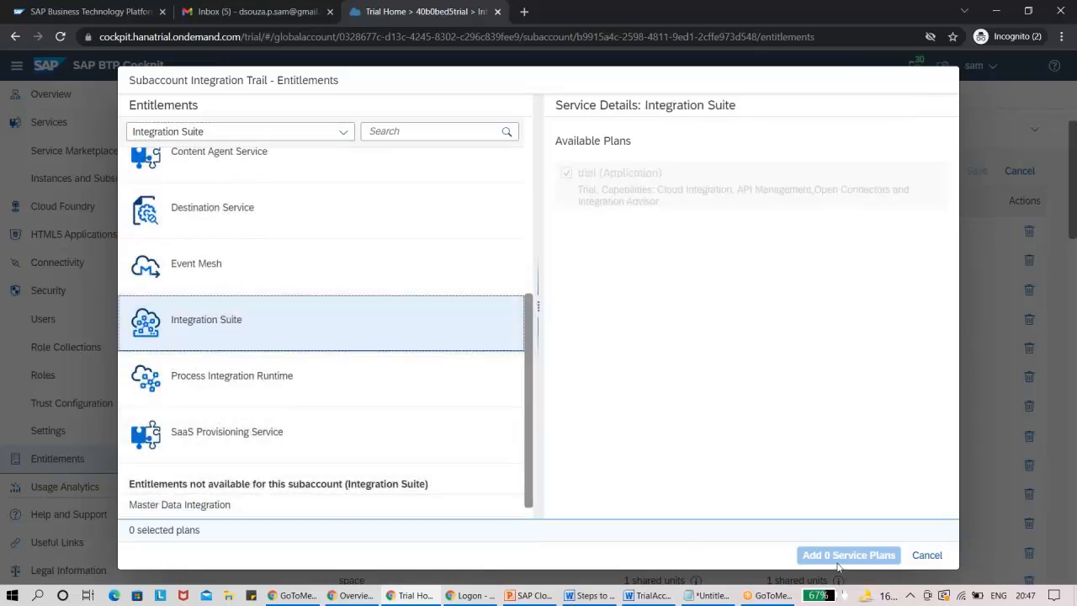
left_click(924, 554)
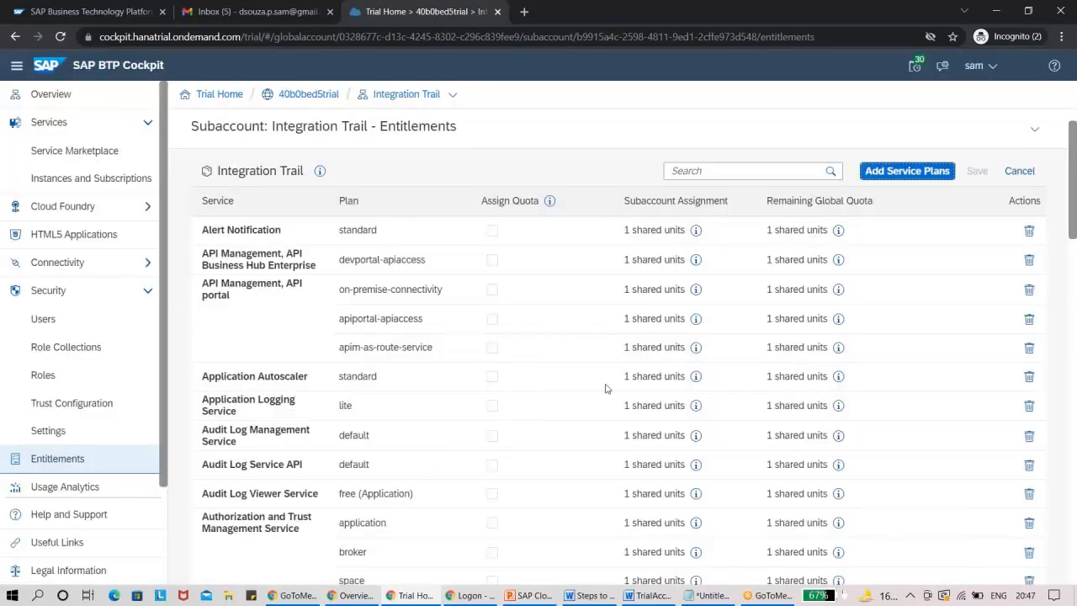
Compare the Word guide's service plan example with the BTP Cockpit and read the guide's instructions for subscribing to Integration Suite.
key("alt+Tab")
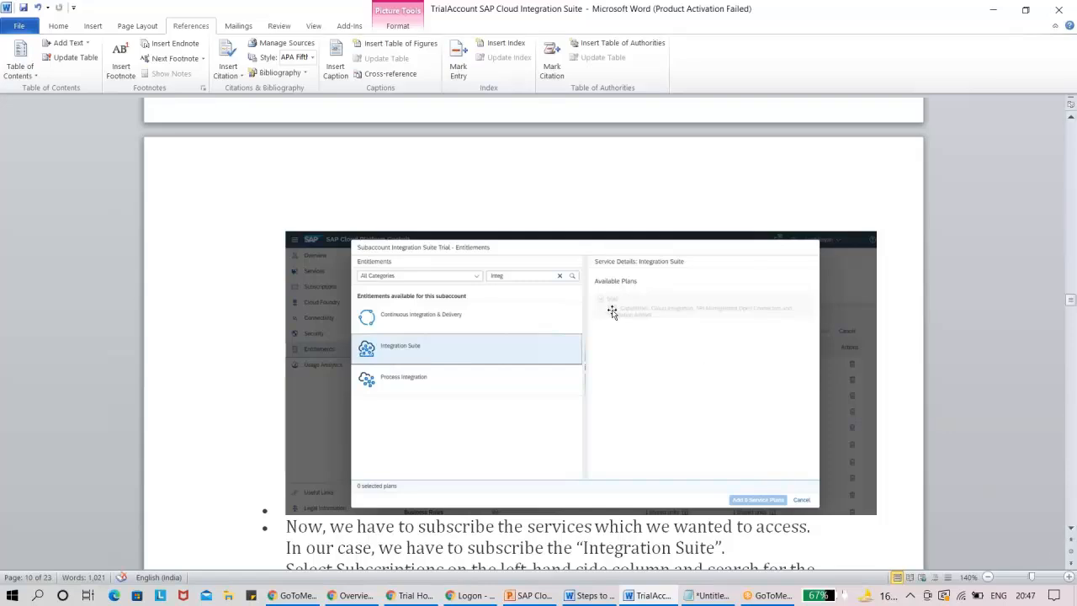
key("alt+Tab")
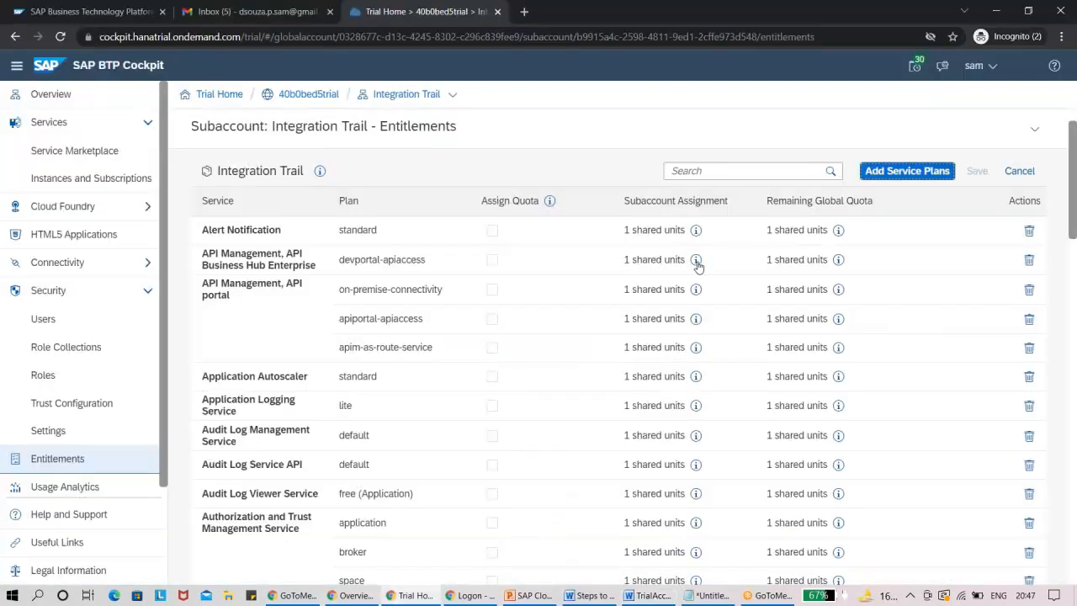
key("alt+Tab")
left_click(1071, 531)
left_click(1072, 530)
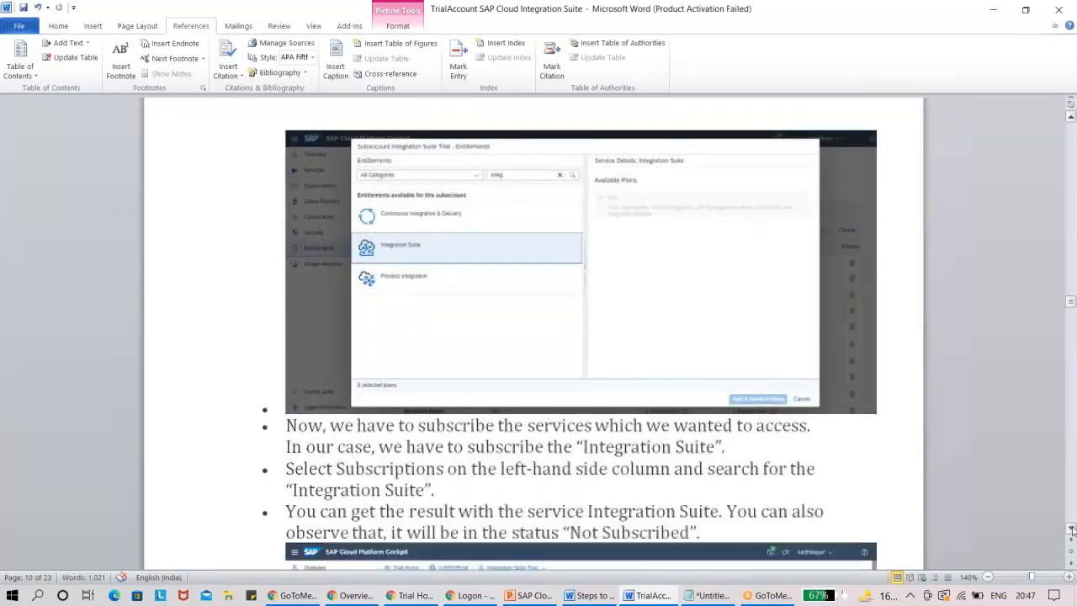
left_click(1072, 530)
left_click(1072, 530)
left_click(1071, 530)
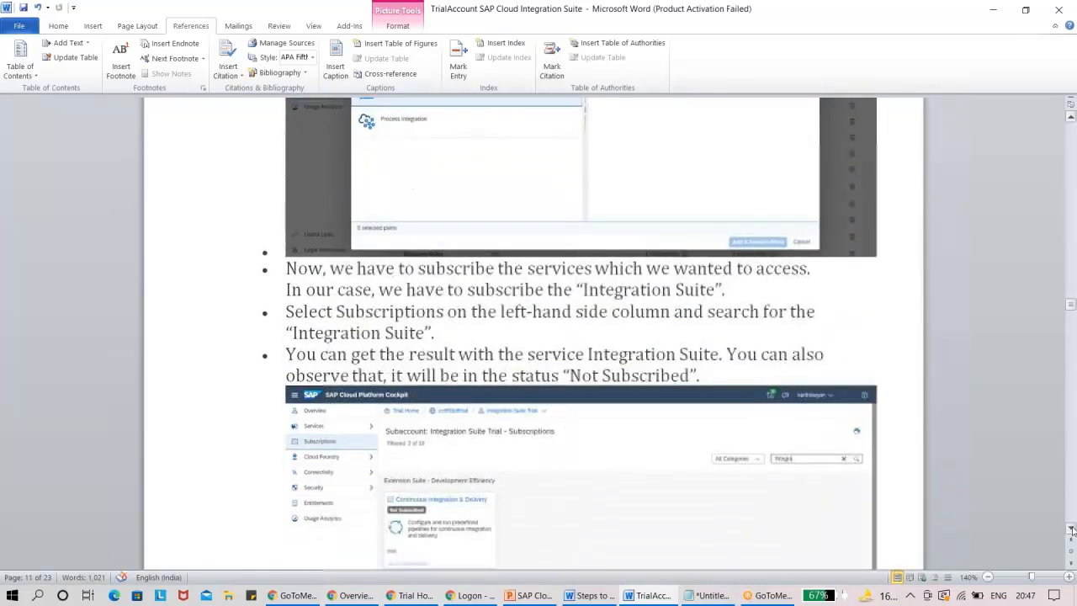
left_click(1072, 531)
left_click(1071, 530)
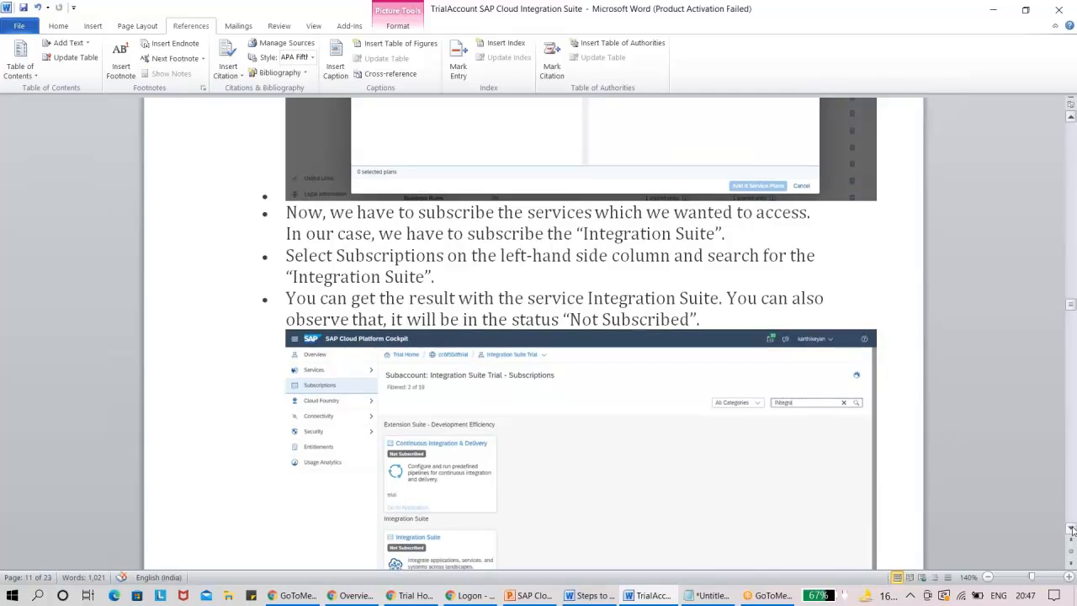
Open the subaccount's Instances and Subscriptions page in the BTP Cockpit and compare it with the Word guide's subscription steps.
key("alt+Tab")
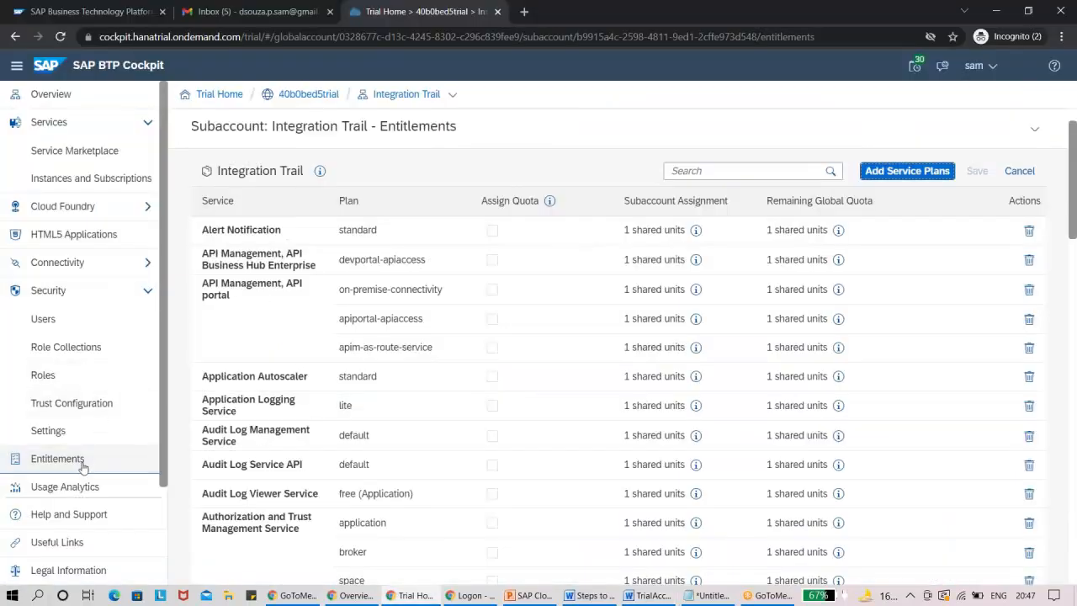
left_click(67, 181)
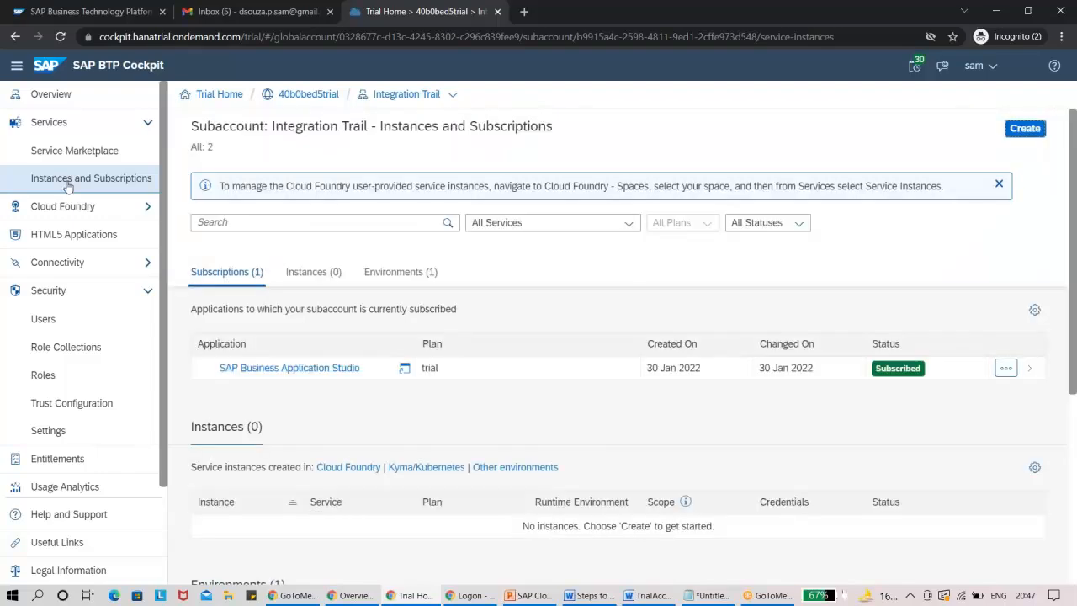
key("alt+Tab")
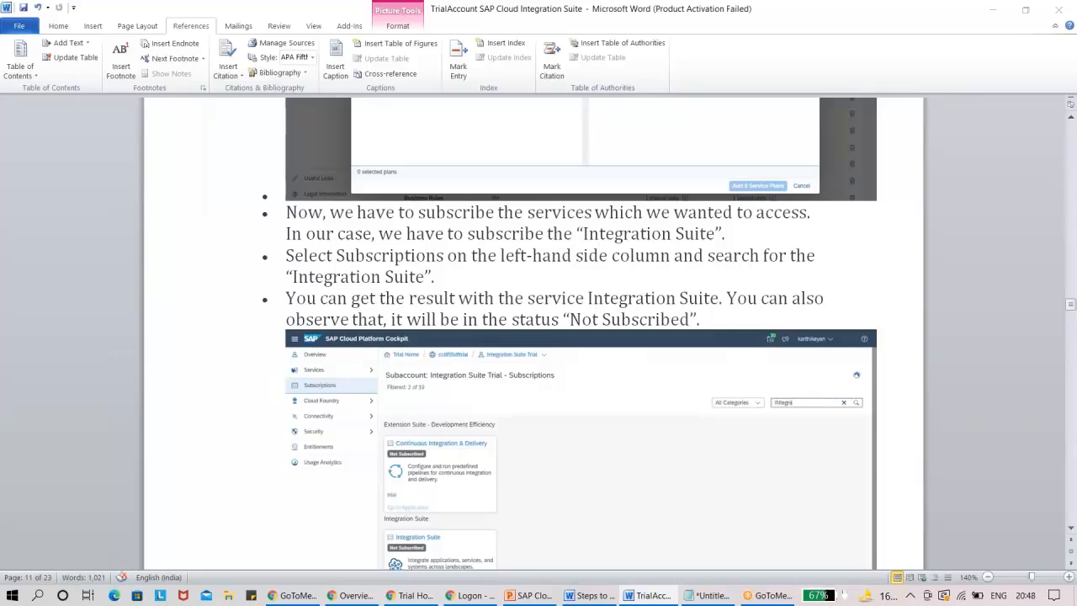
key("alt+Tab")
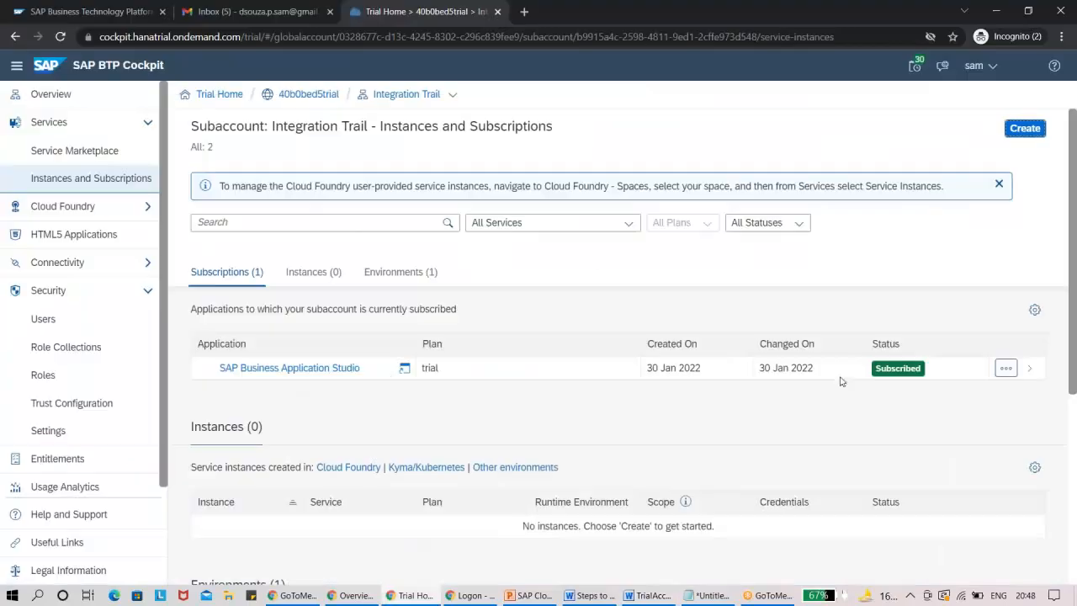
left_click(1022, 130)
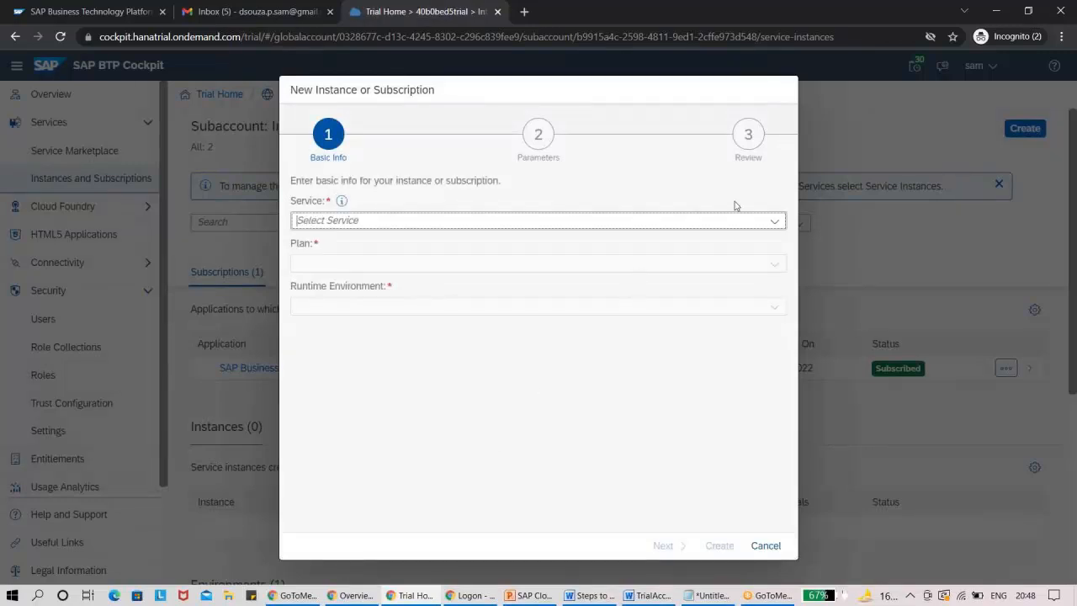
left_click(773, 223)
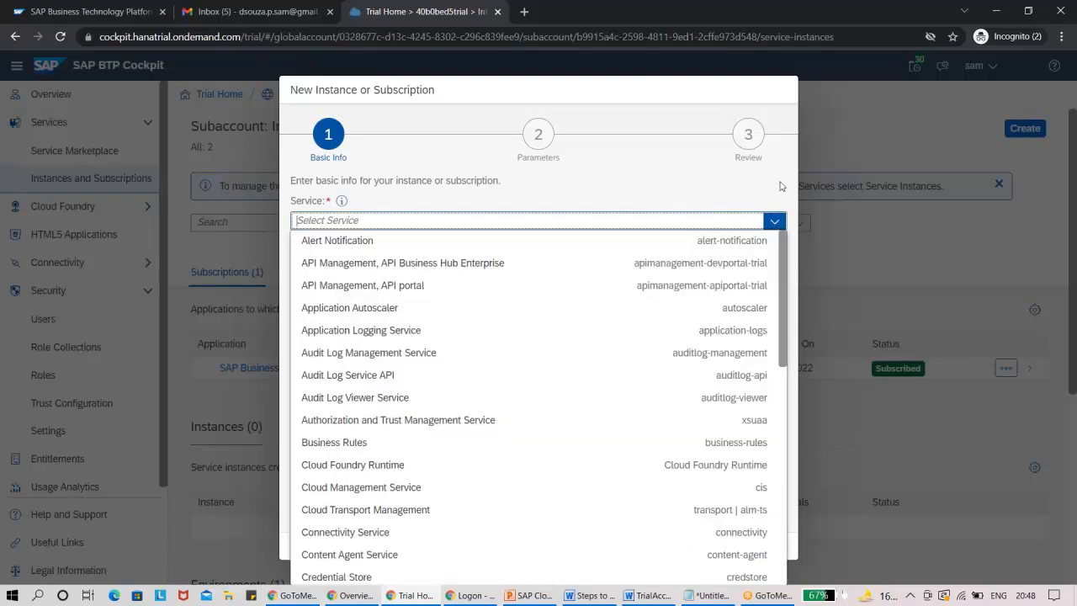
left_click(793, 524)
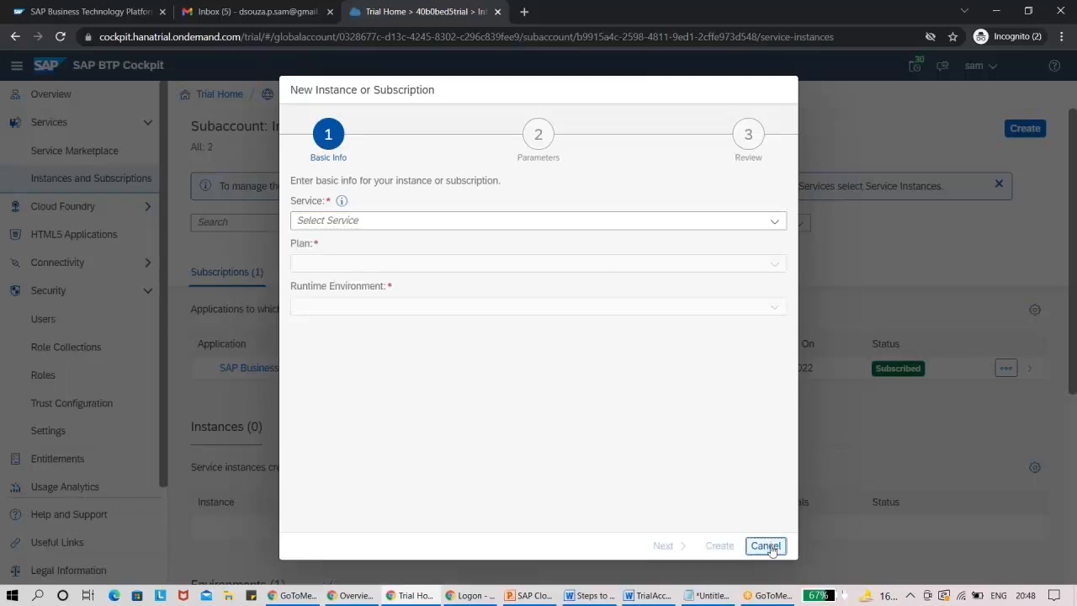
left_click(766, 545)
key("alt+Tab")
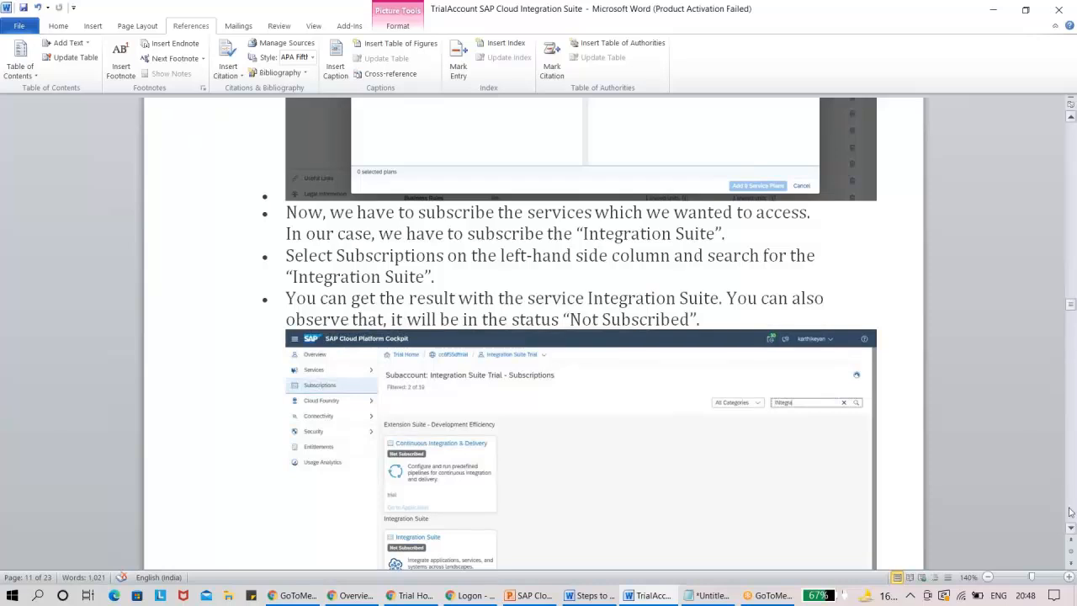
Read the Word guide's instructions for subscribing to Integration Suite and compare them with the BTP Cockpit's Instances and Subscriptions page.
left_click(1072, 531)
scroll(1072, 531, "down", 4)
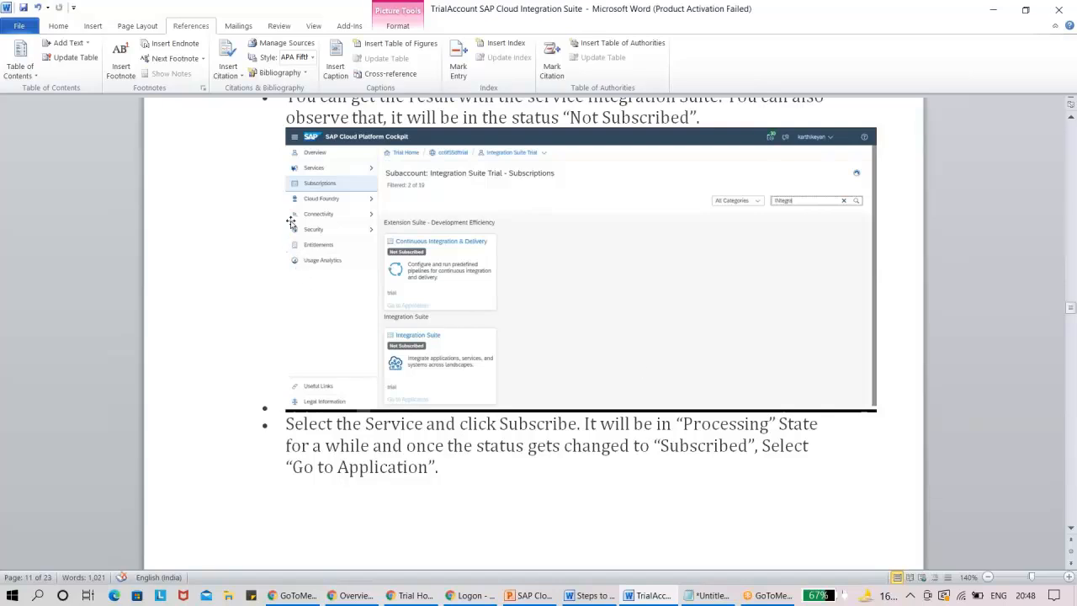
key("alt+Tab")
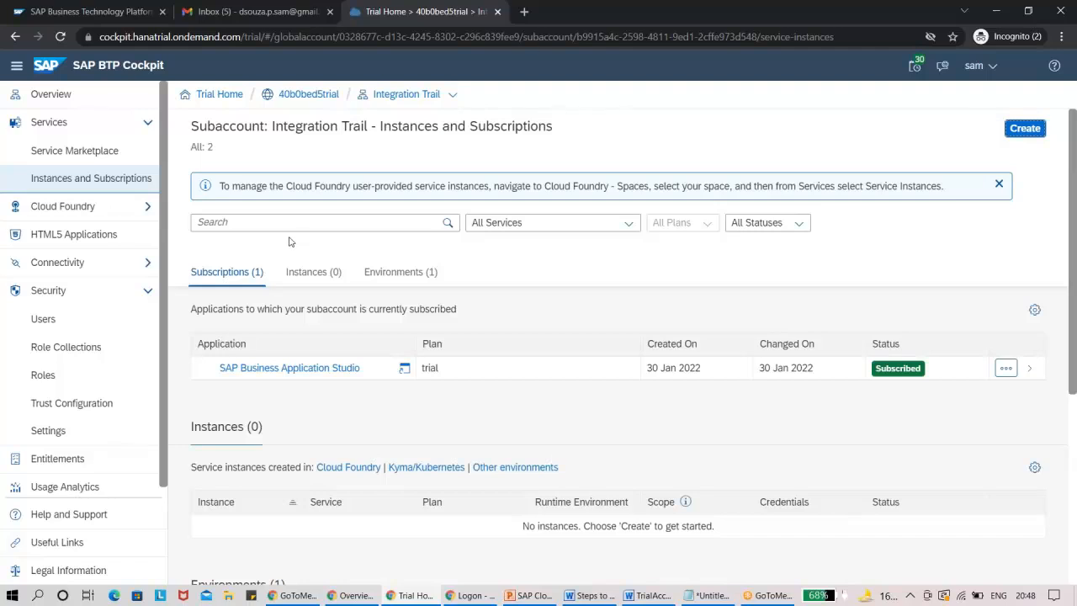
key("alt+Tab")
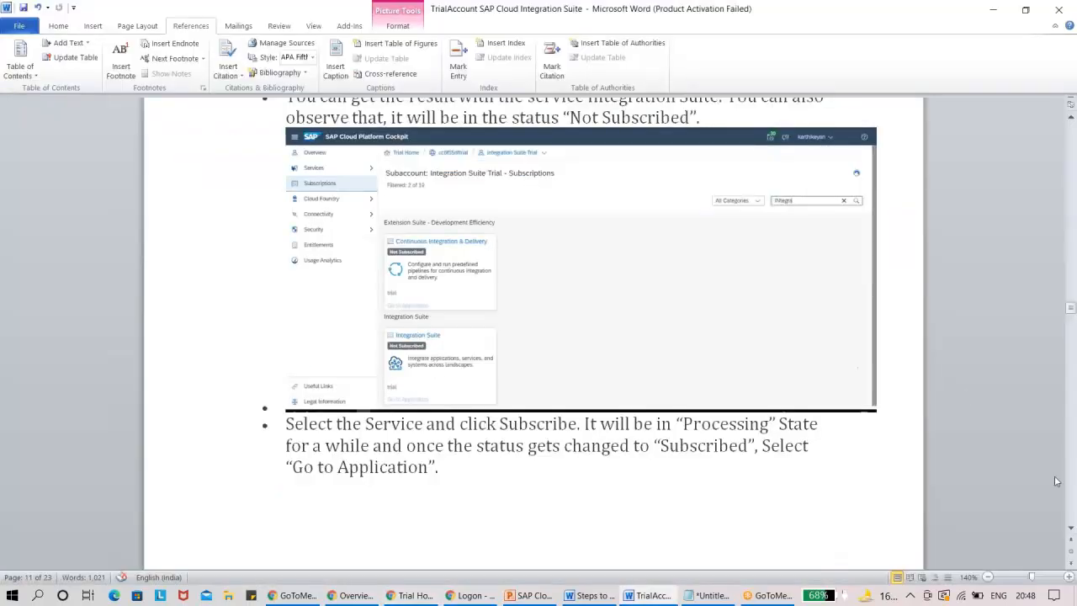
left_click_drag(1071, 532, 1071, 532)
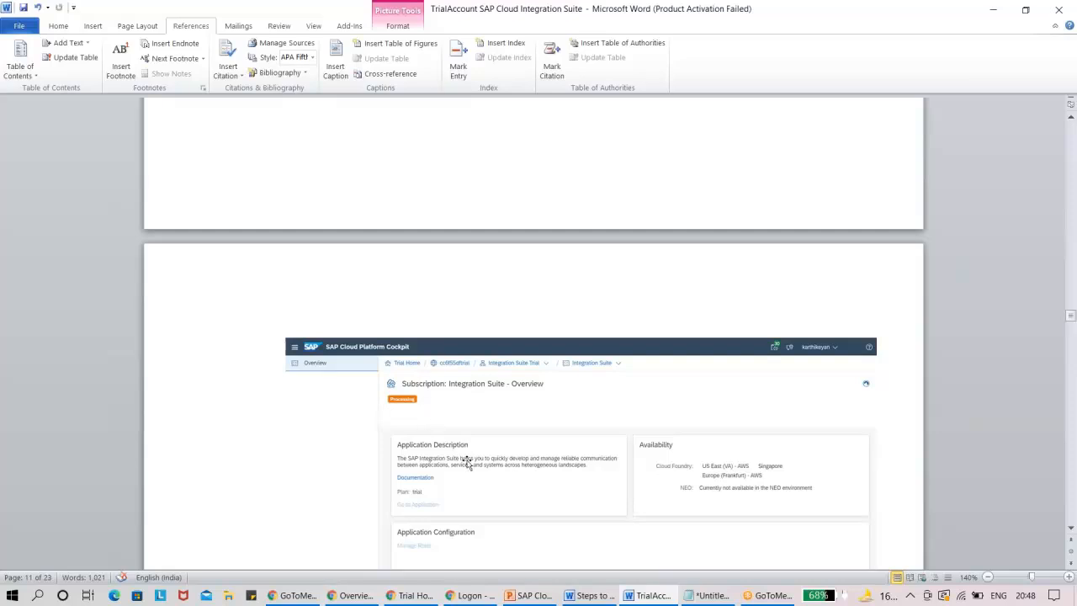
Switch to the BTP Cockpit and create a subscription to the Integration Suite service with the trial plan.
key("alt+Tab")
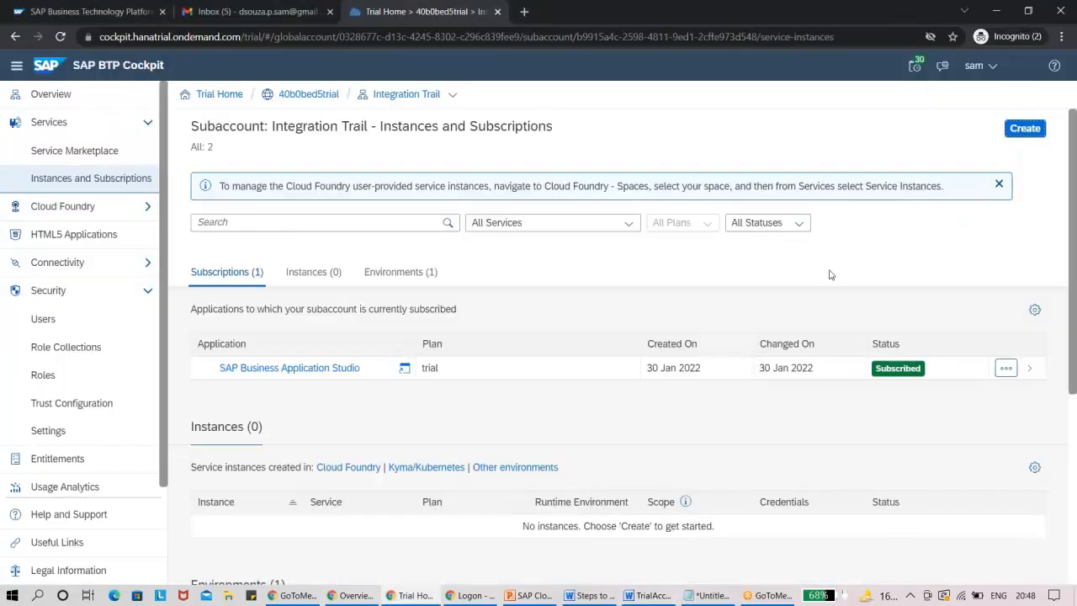
left_click(1026, 133)
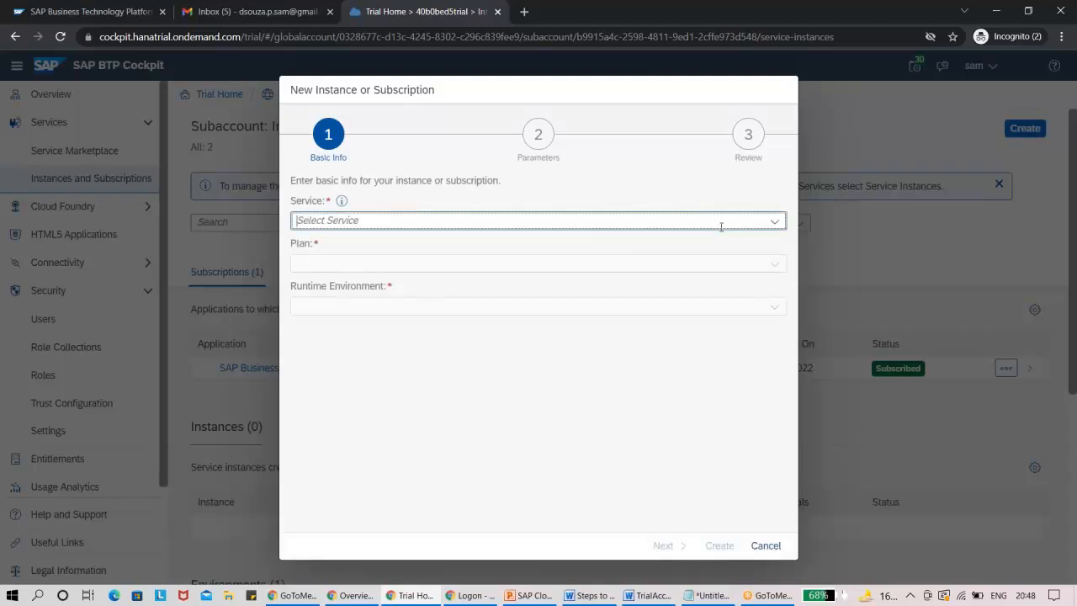
left_click(775, 222)
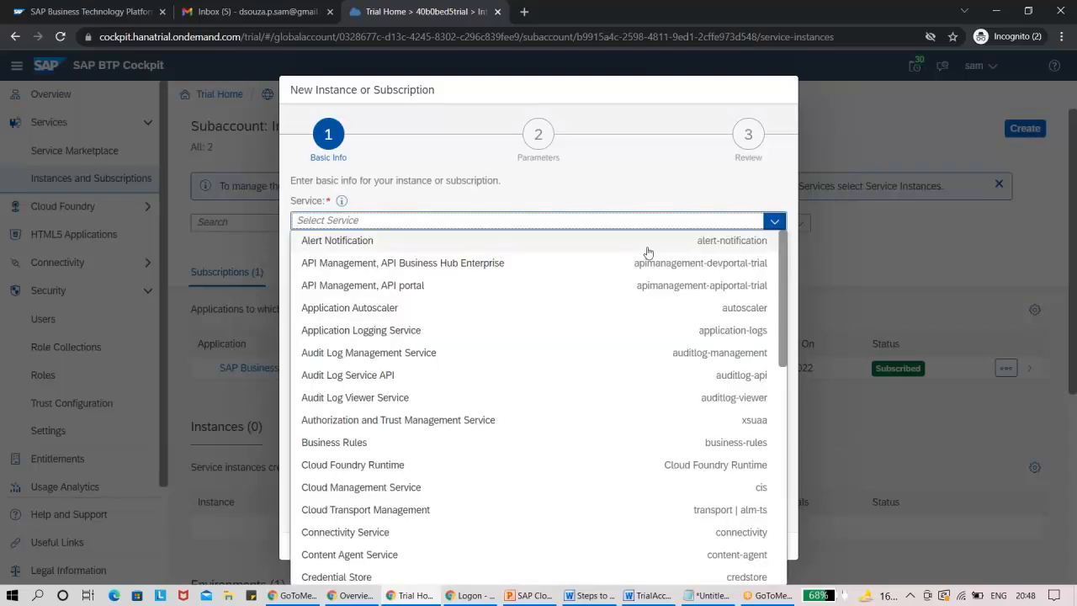
type("Integration Suite")
left_click(648, 244)
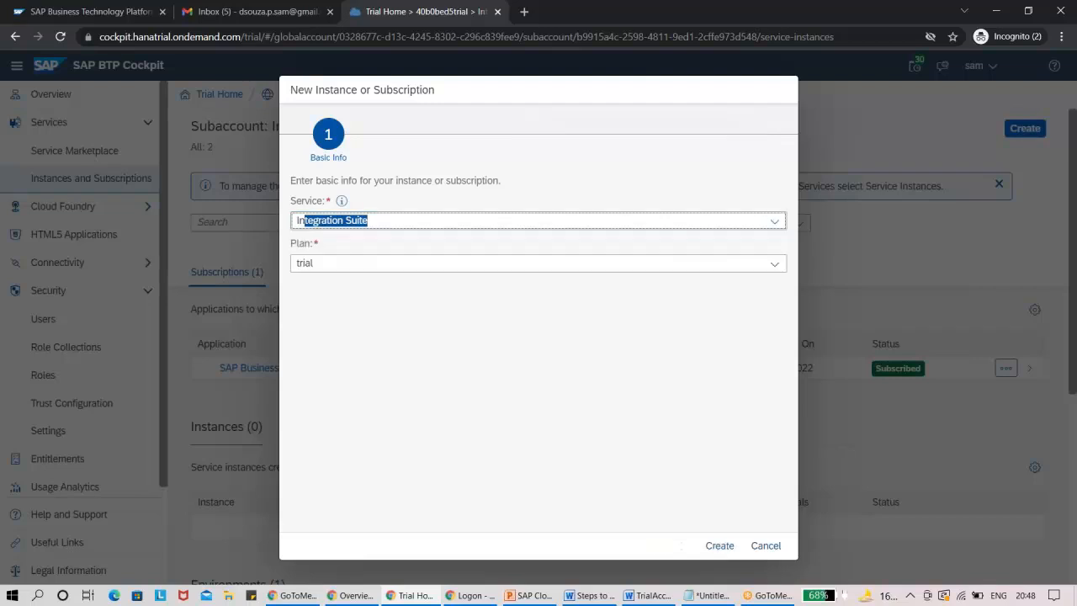
left_click(774, 265)
left_click(773, 266)
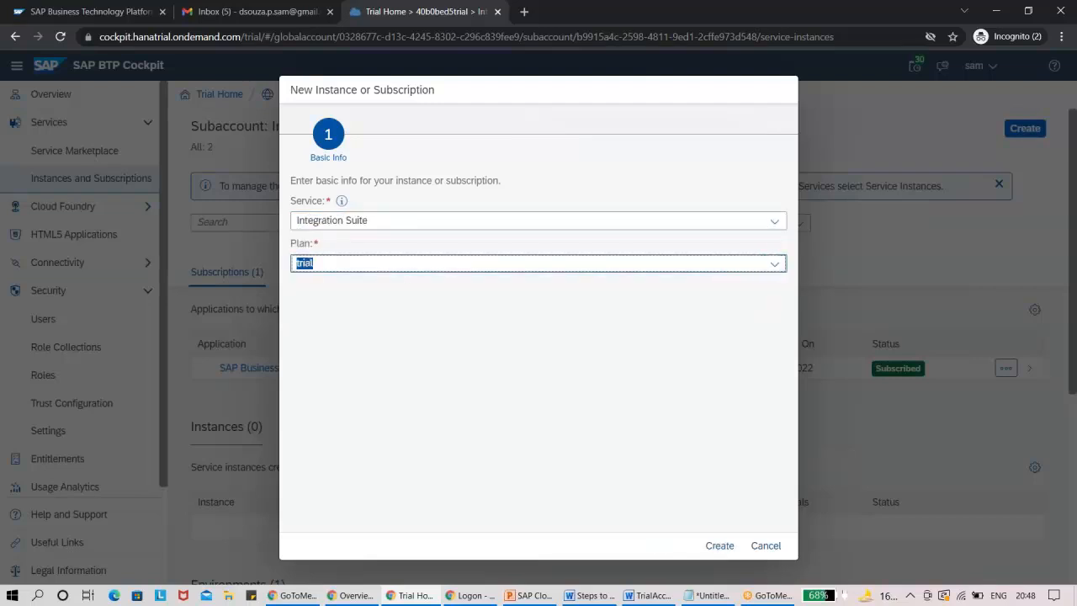
left_click(718, 546)
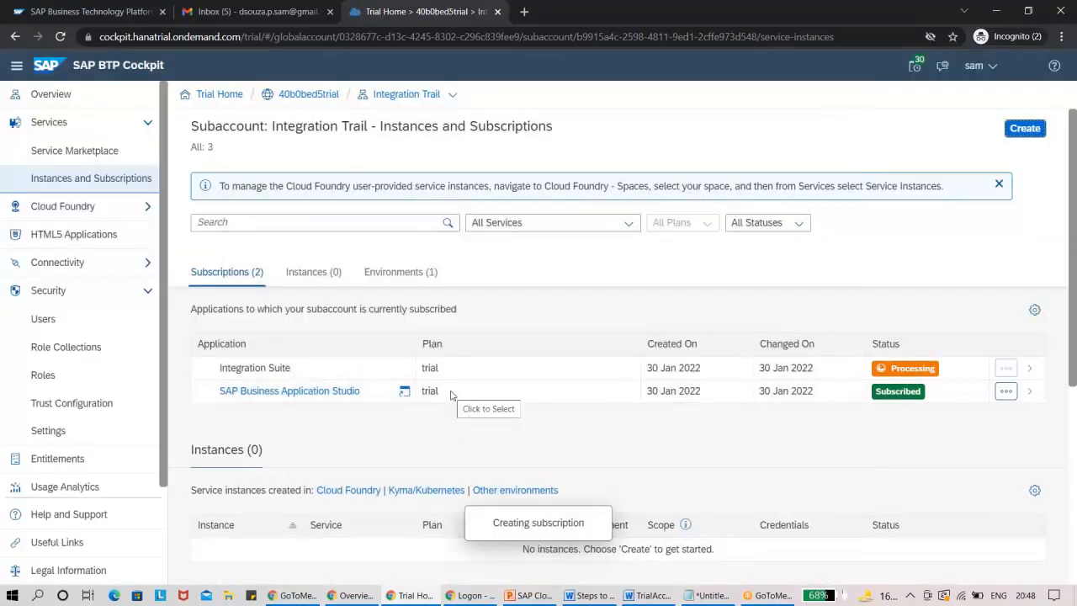
Capture a blank New Instance or Subscription form with Snipping Tool, and cancel the form without creating anything.
key("super")
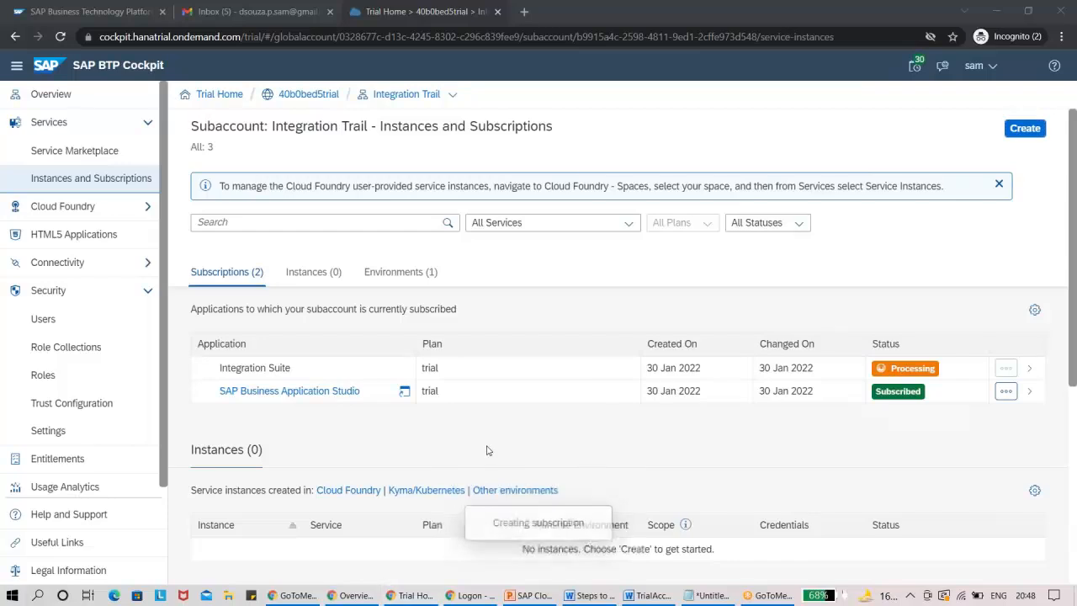
type("sni")
key("Return")
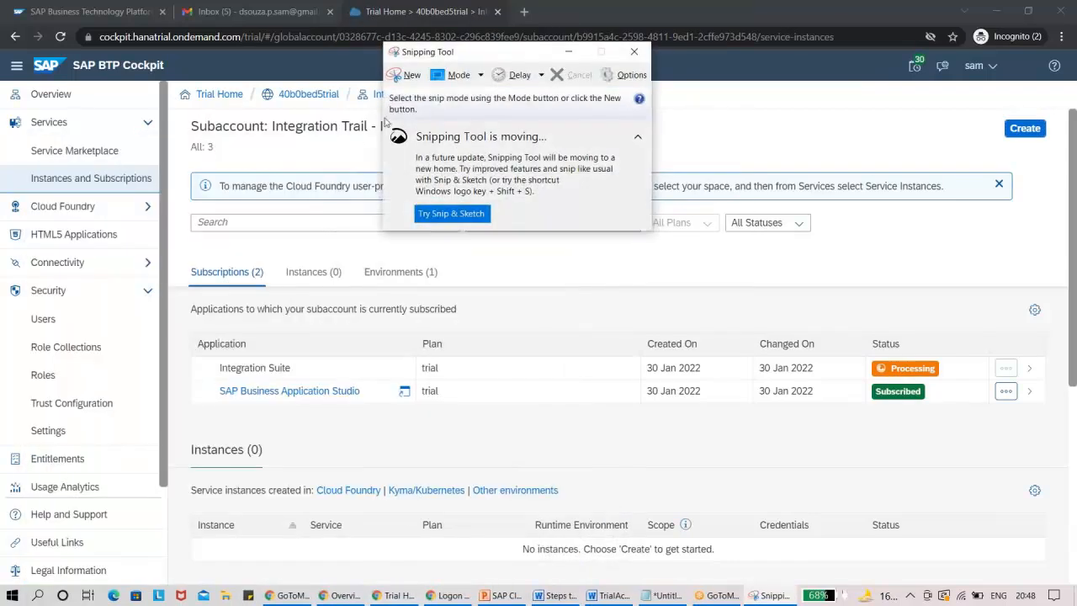
left_click(834, 85)
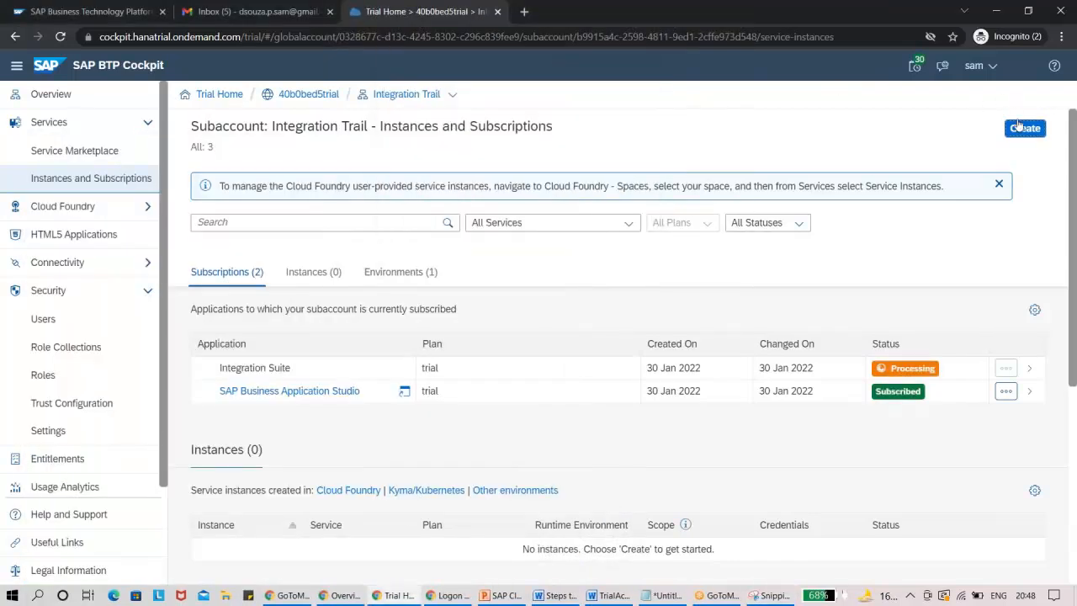
left_click(1025, 128)
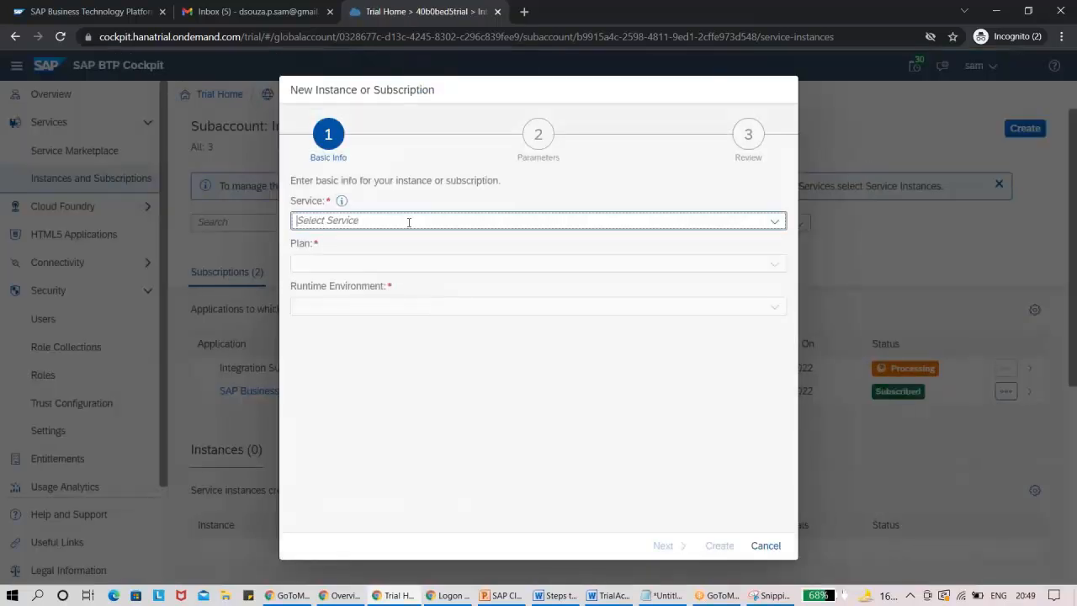
key("alt+Tab")
key("Return")
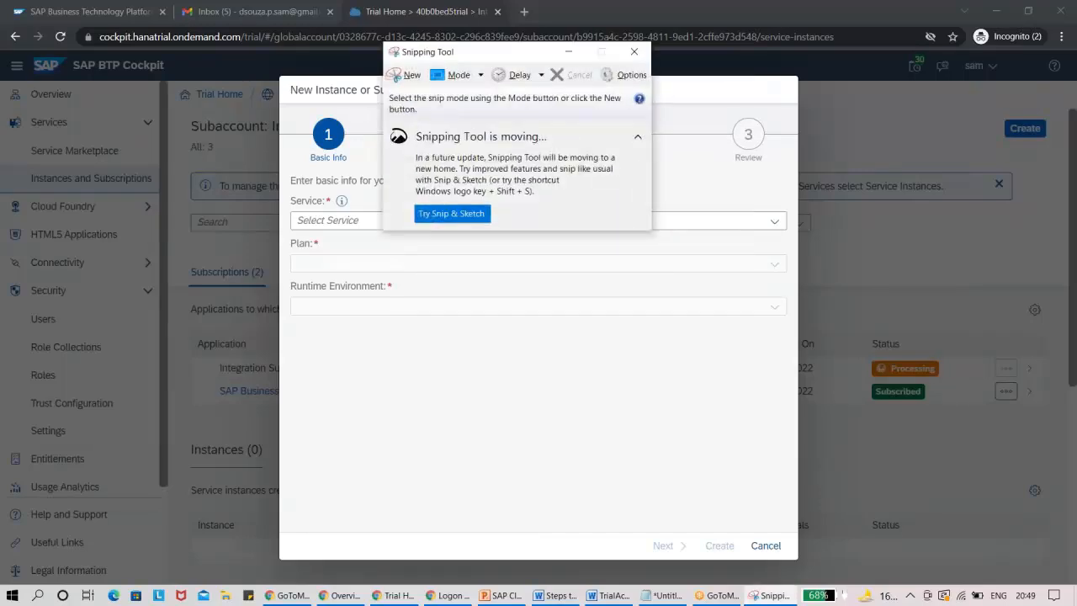
left_click(411, 76)
left_click_drag(227, 64, 864, 574)
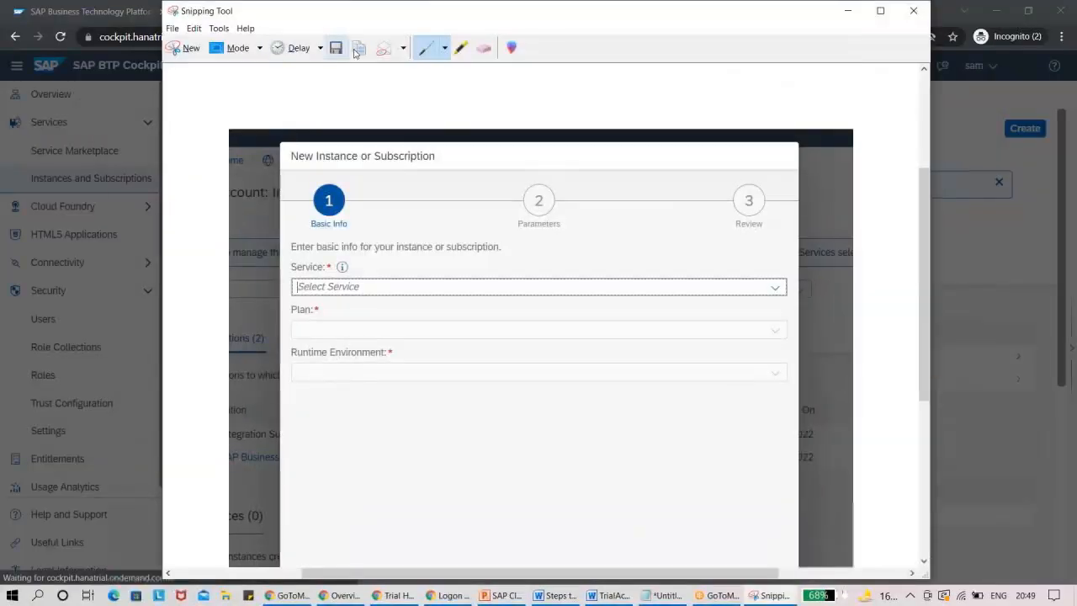
left_click_drag(287, 11, 267, 54)
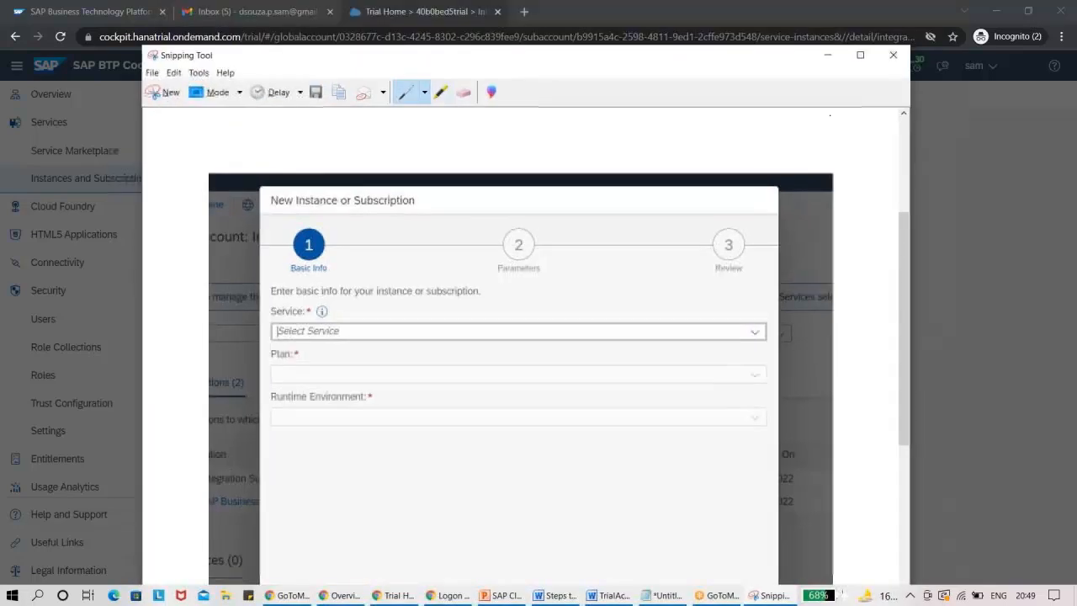
left_click(829, 56)
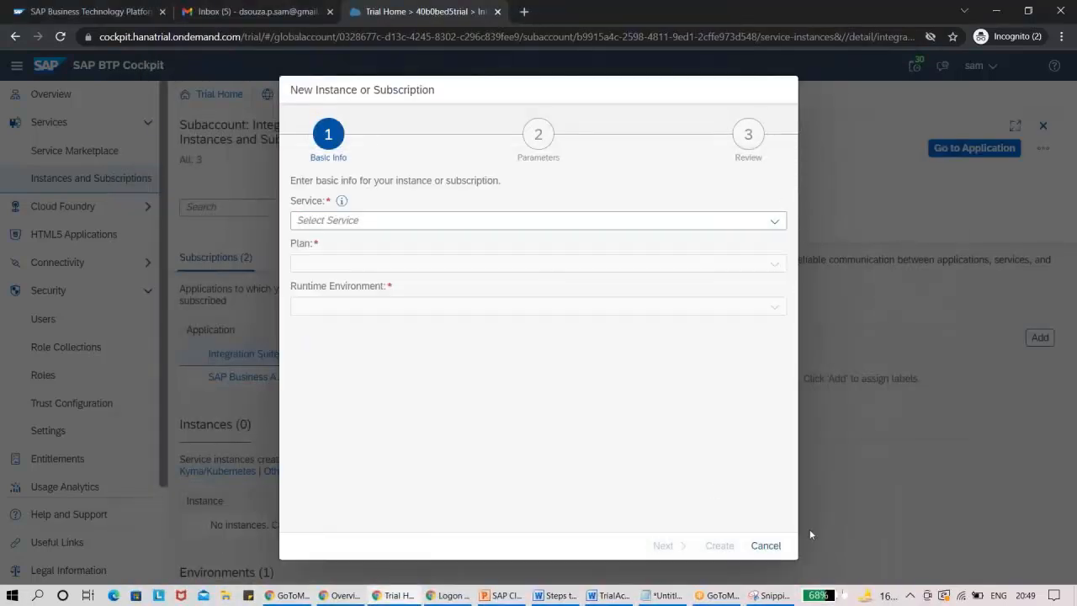
left_click(765, 545)
In the Word guide, paste the captured form below the sentence ending in “Not Subscribed”.
left_click(612, 595)
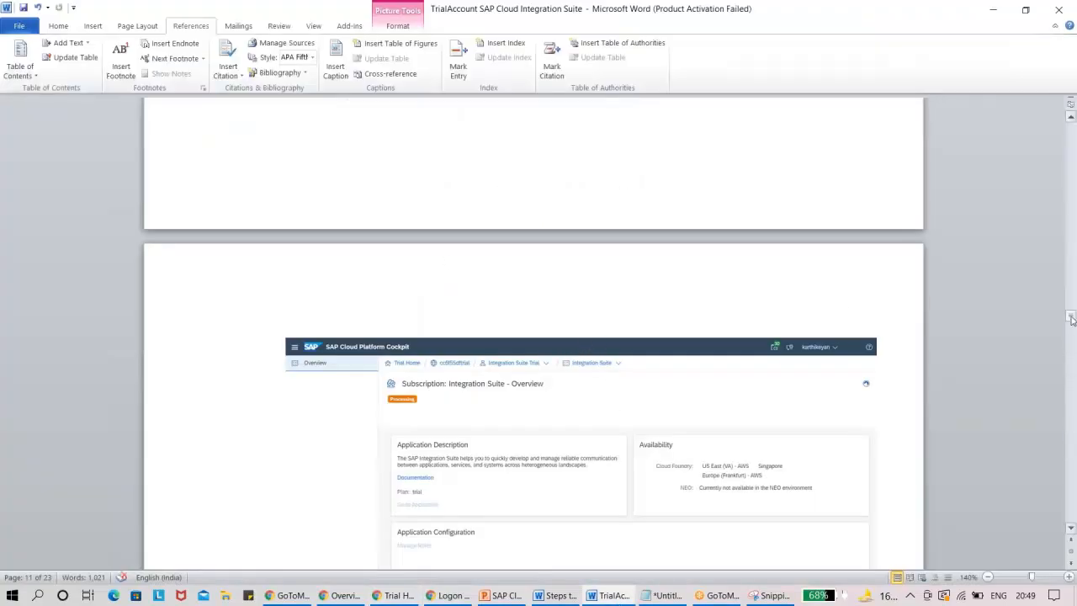
left_click_drag(1071, 320, 1072, 304)
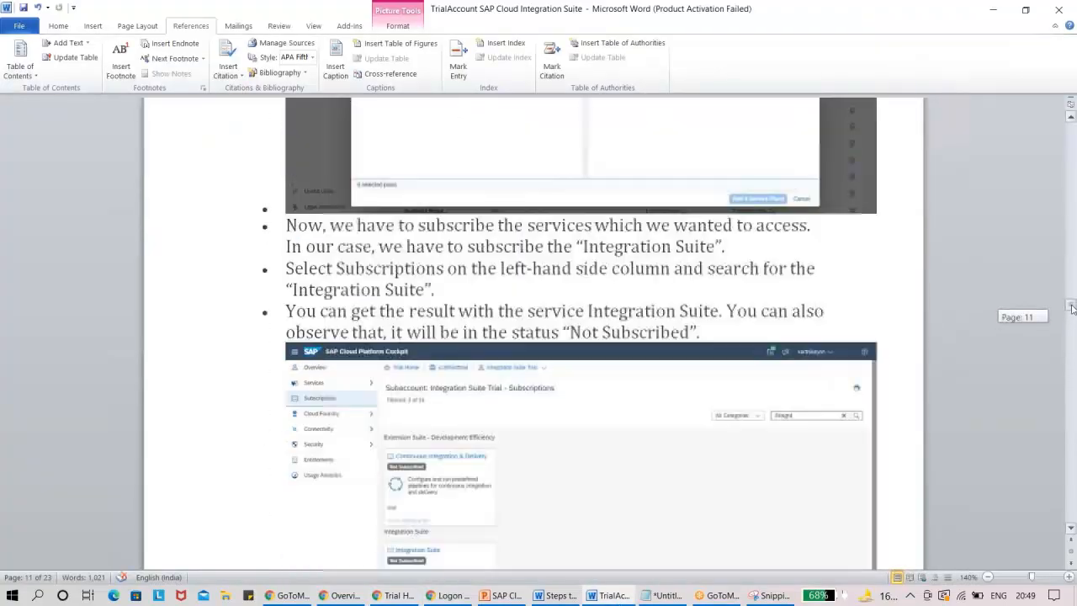
left_click(756, 333)
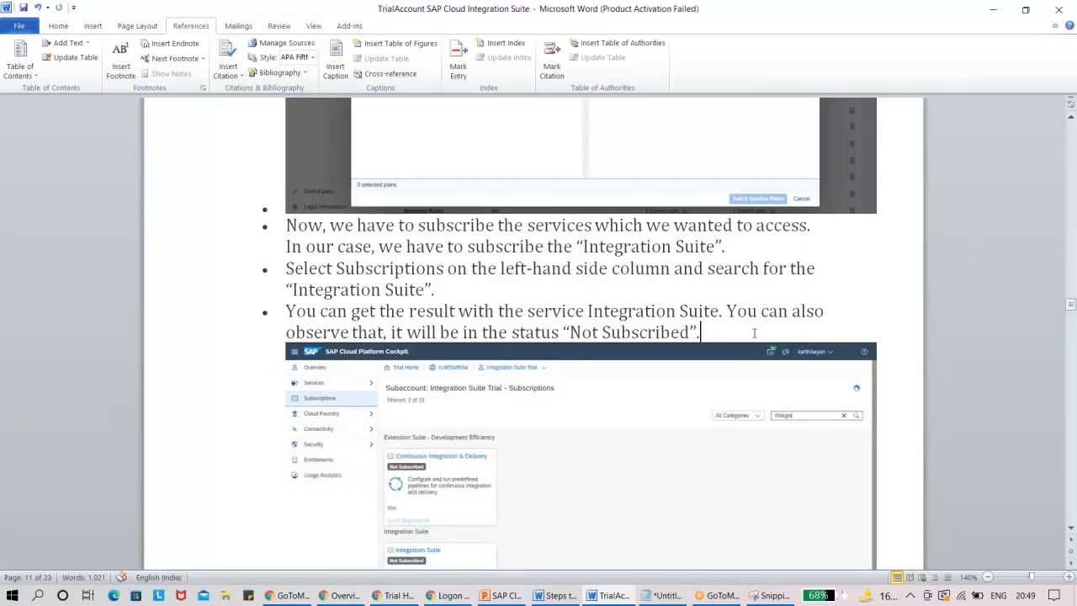
key("Return")
key("Return")
key("ctrl+v")
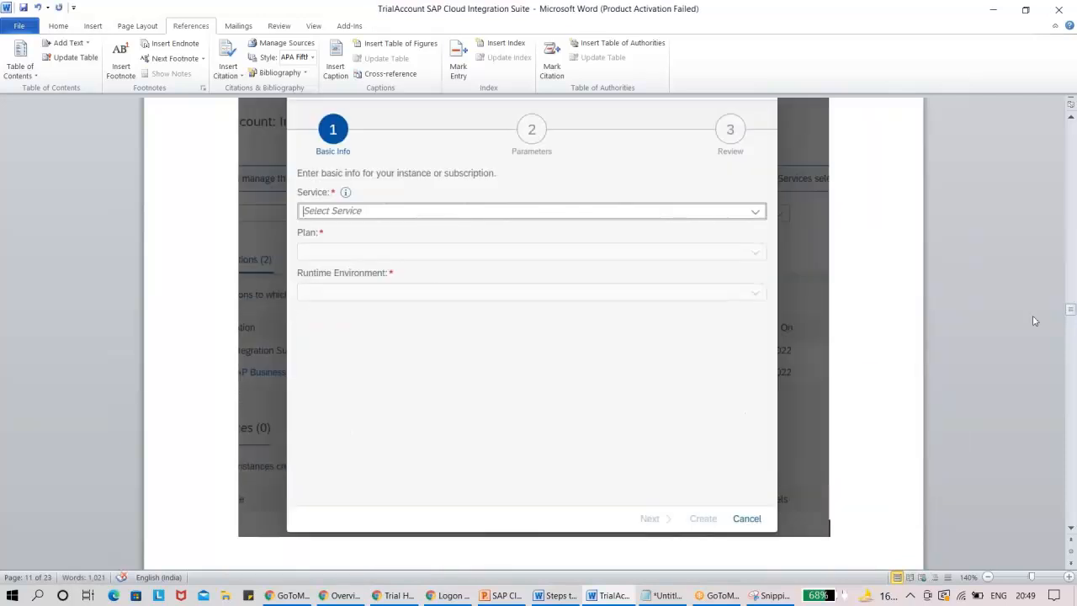
left_click_drag(1072, 309, 1071, 302)
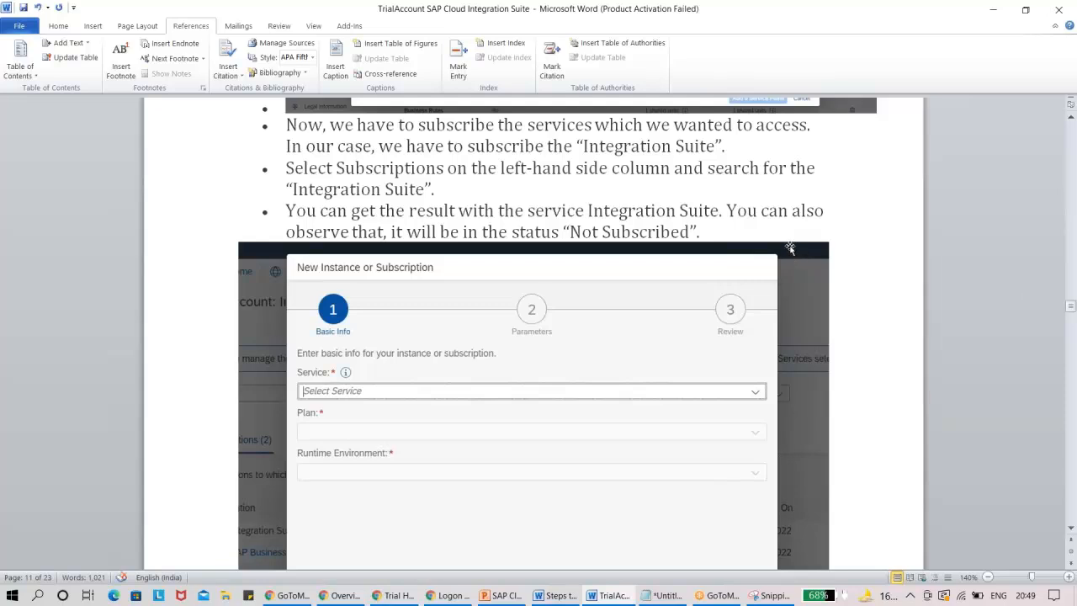
Add the note "/** Add integration Suite in service and trial will be default In plans" on a new line above the pasted screenshot.
key("Return")
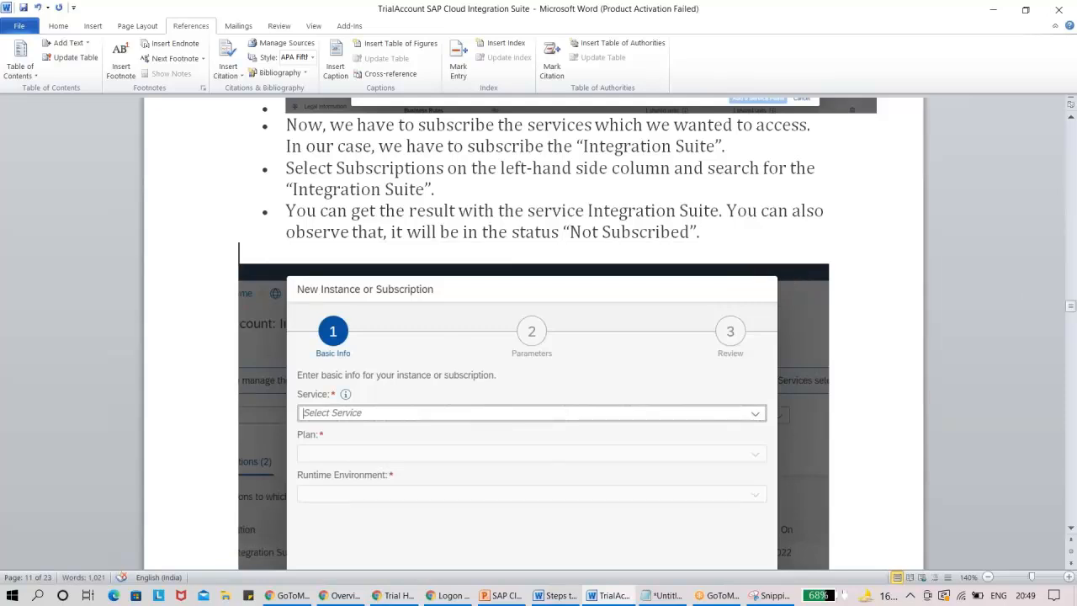
type("/** Add integ")
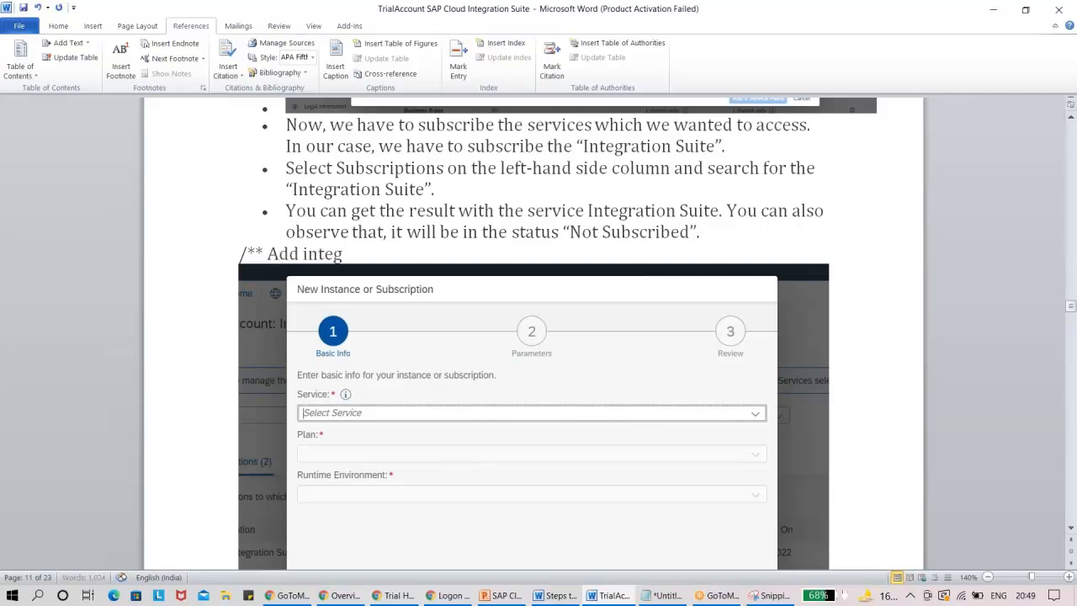
type("ration Suite")
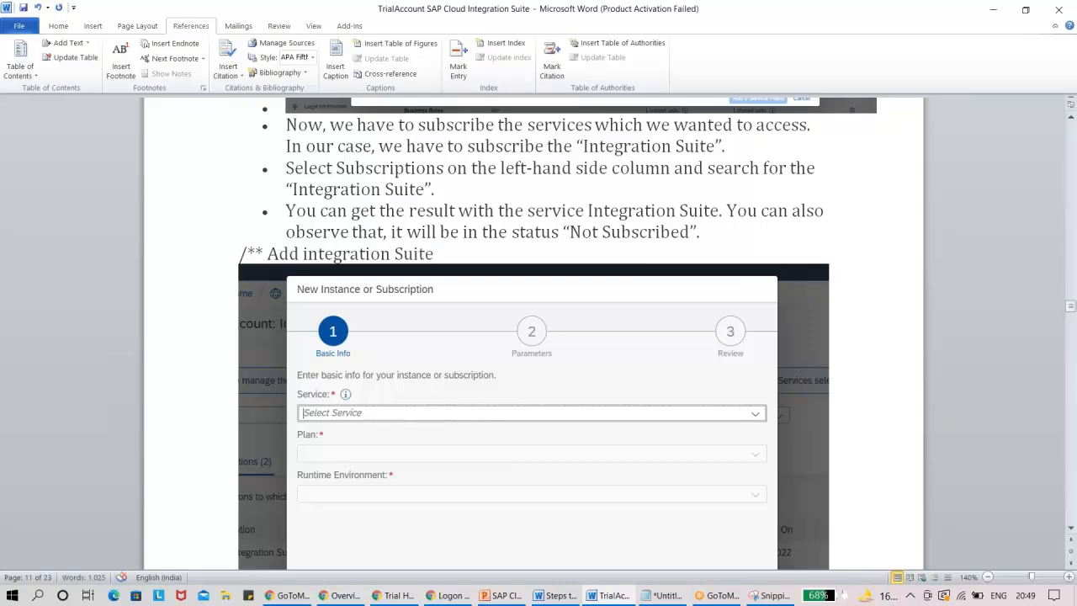
type(" in service a")
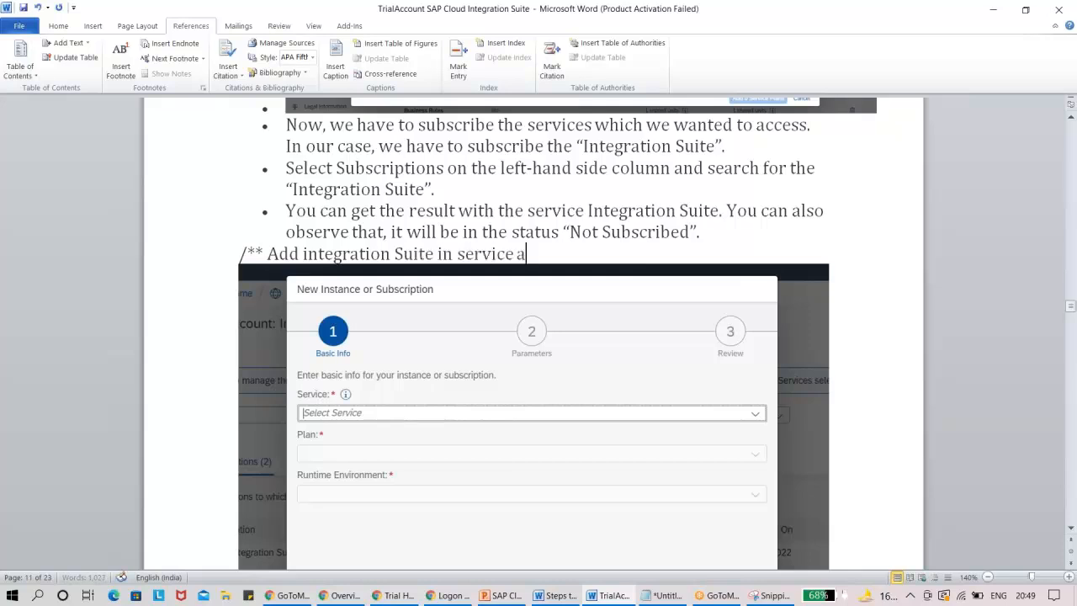
type("nd choose P")
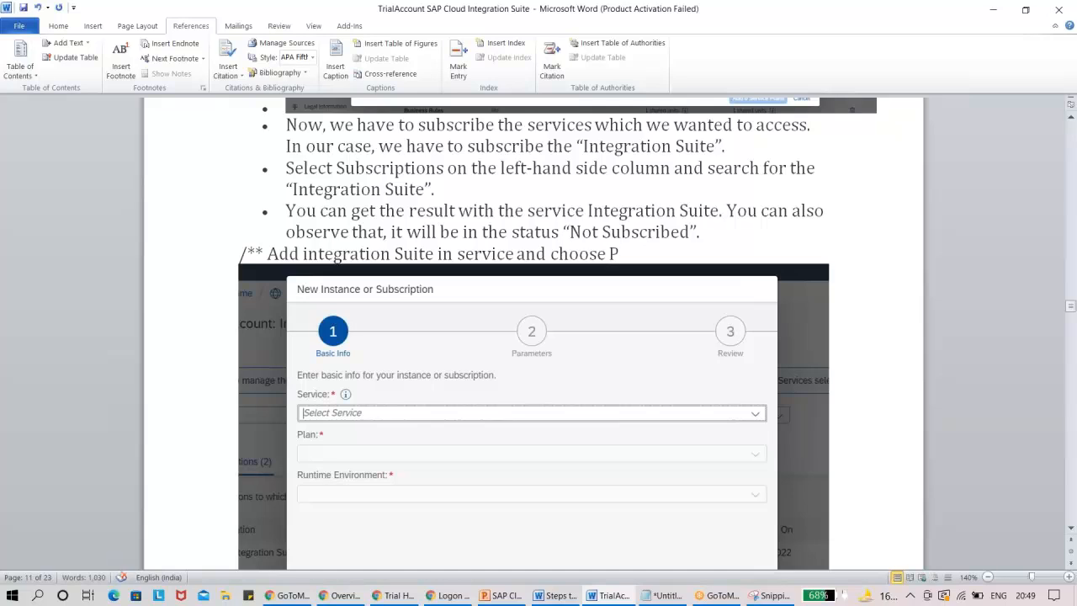
key("BackSpace")
key("BackSpace")
key("BackSpace")
key("BackSpace")
key("BackSpace")
type("trial will be de")
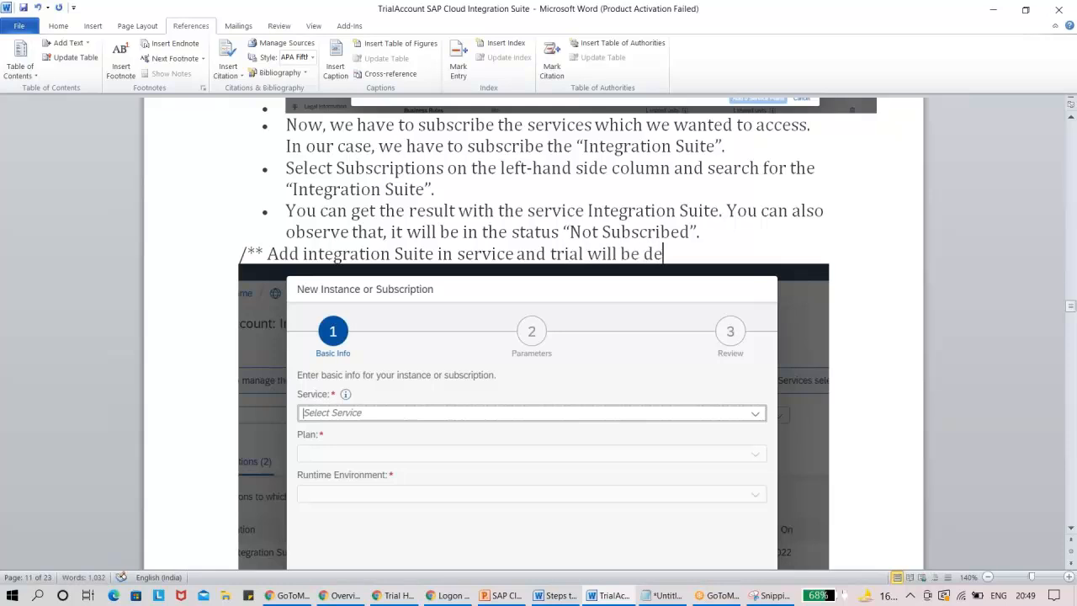
type("fault i")
key("BackSpace")
type("n plans")
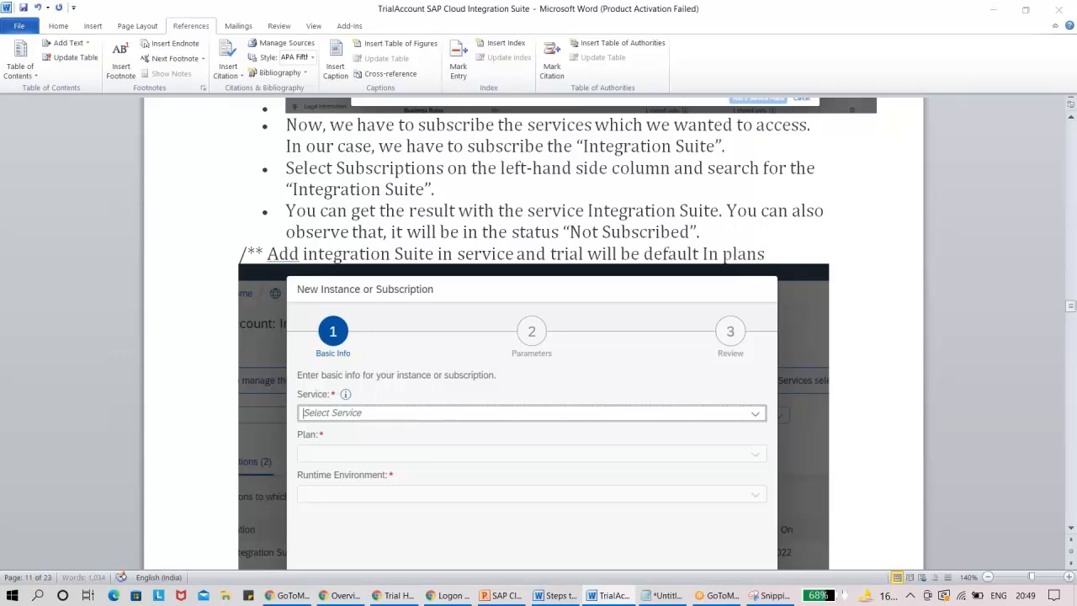
Switch to the BTP Cockpit, browse the services offered in a New Instance or Subscription form, and cancel without creating anything.
key("alt+Tab")
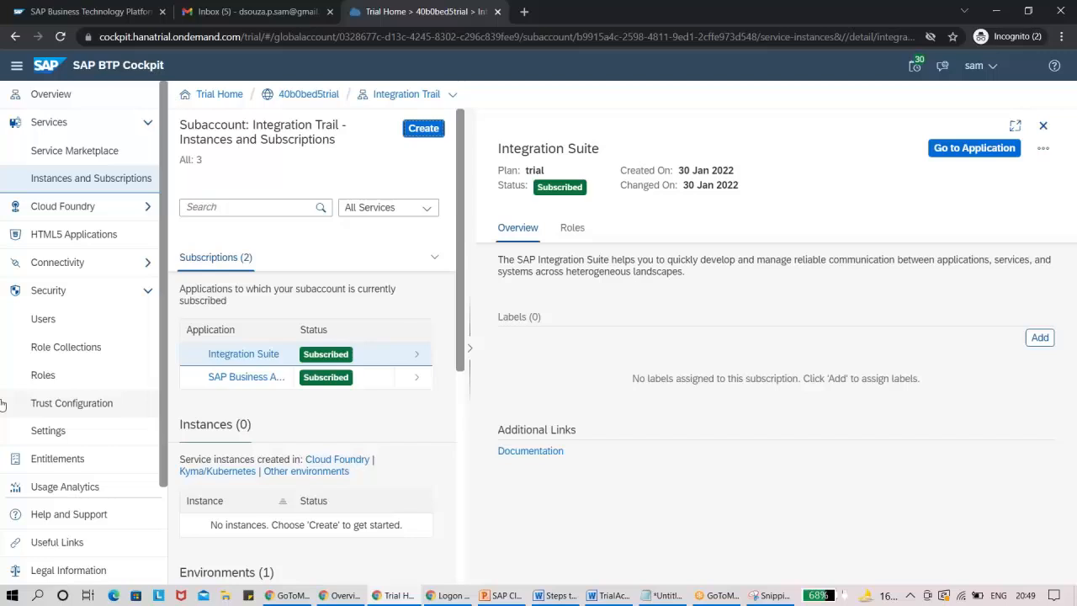
left_click(1043, 125)
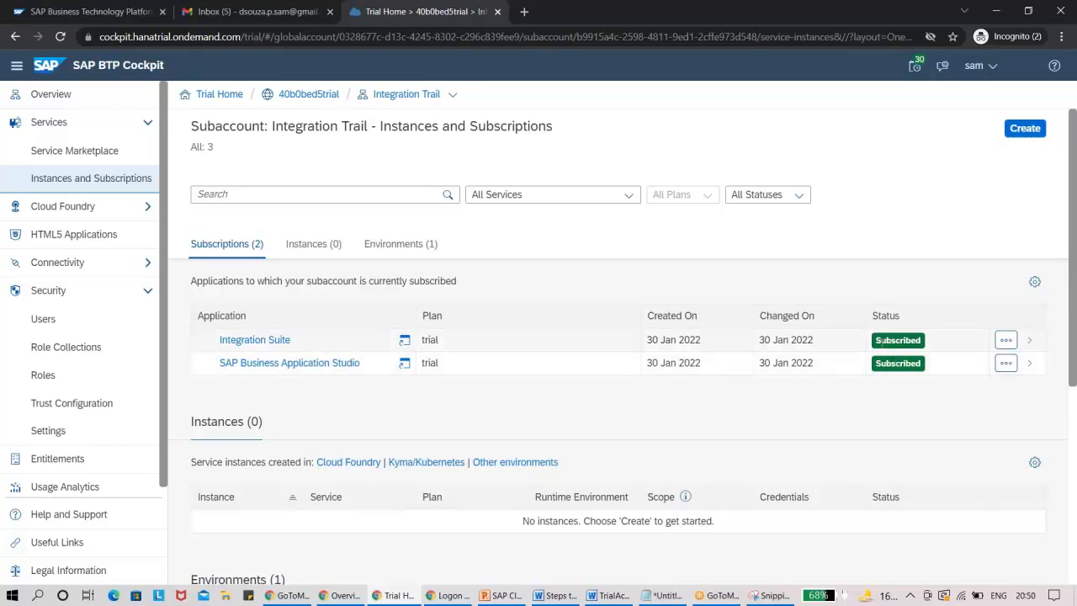
left_click(1025, 128)
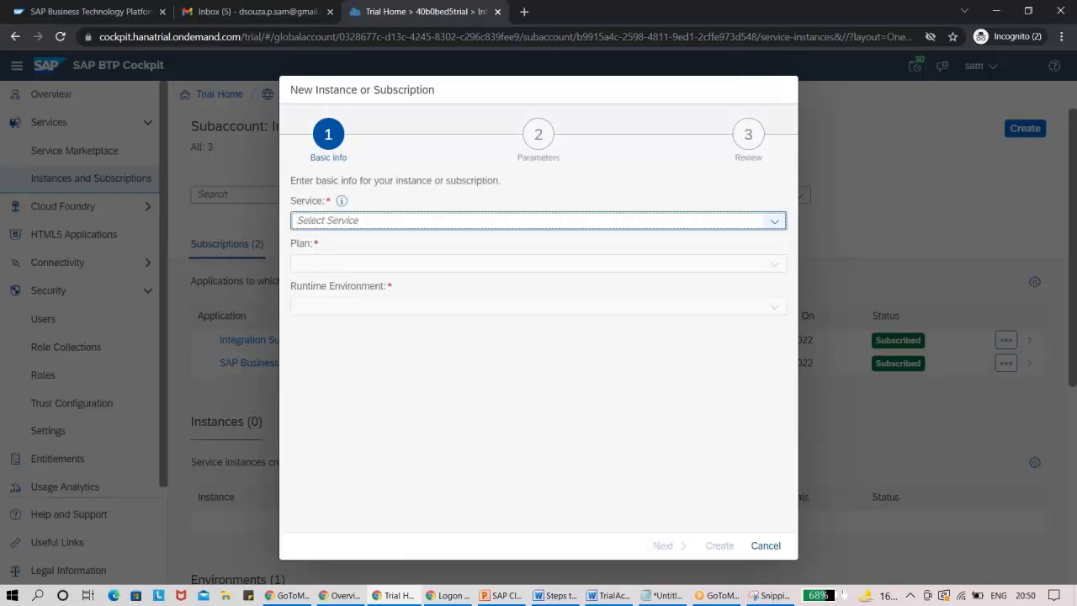
left_click(774, 221)
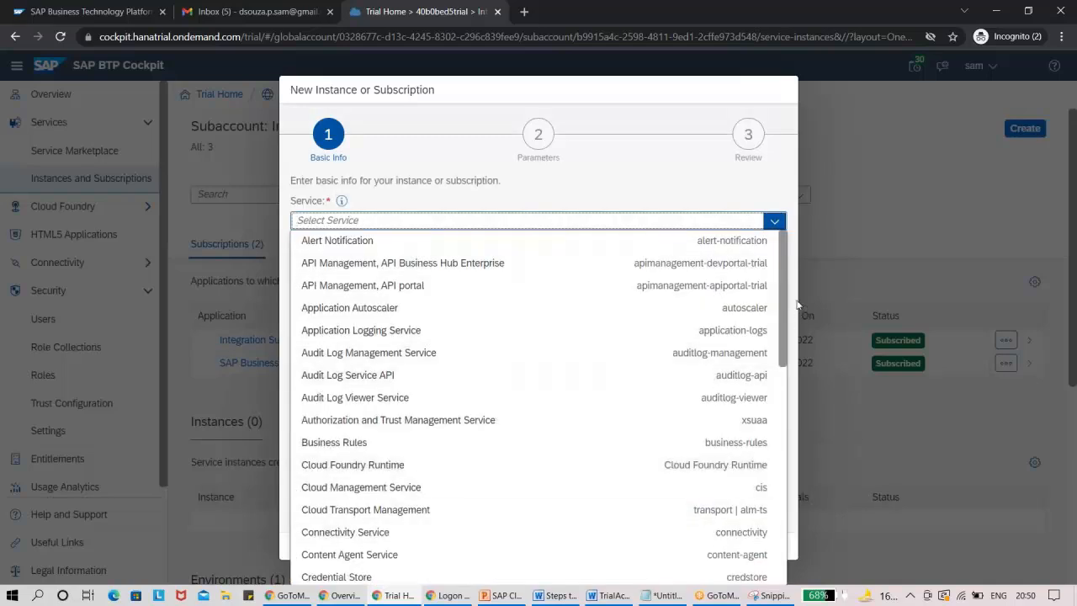
scroll(767, 435, "down", 4)
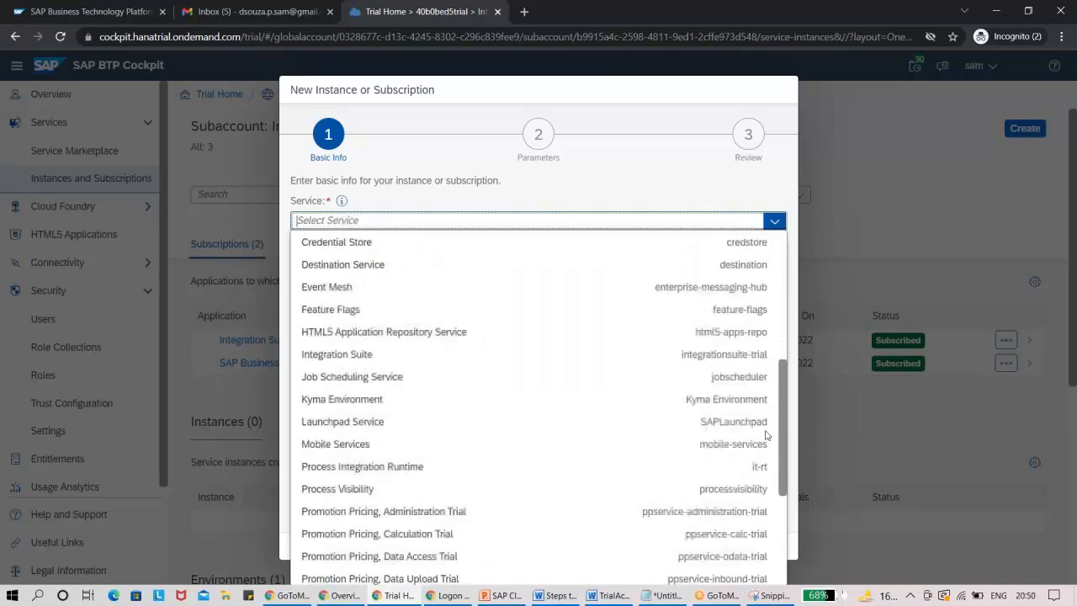
scroll(766, 435, "down", 3)
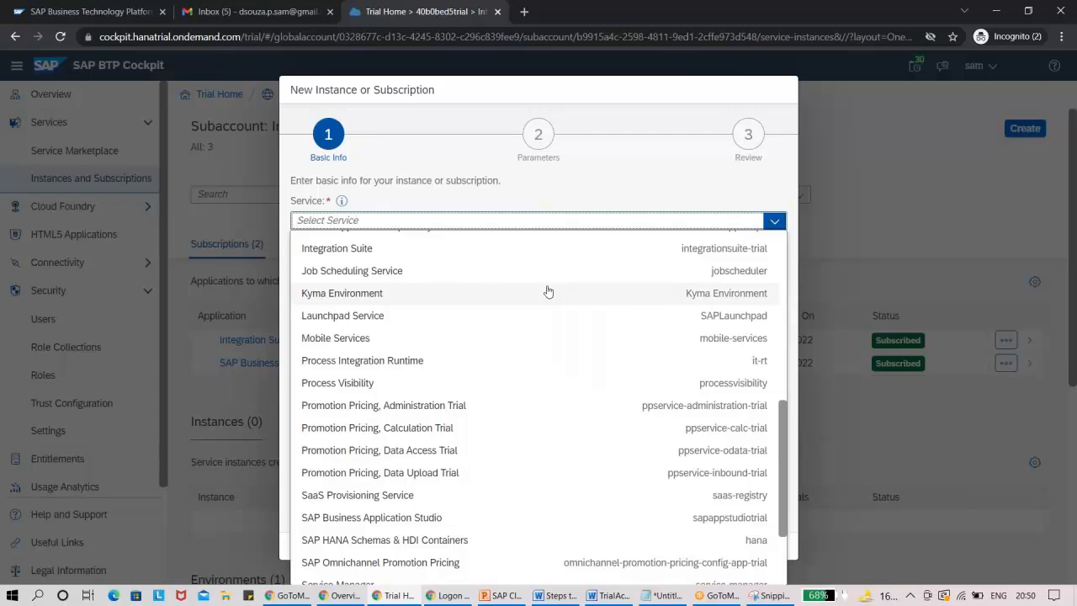
left_click(615, 196)
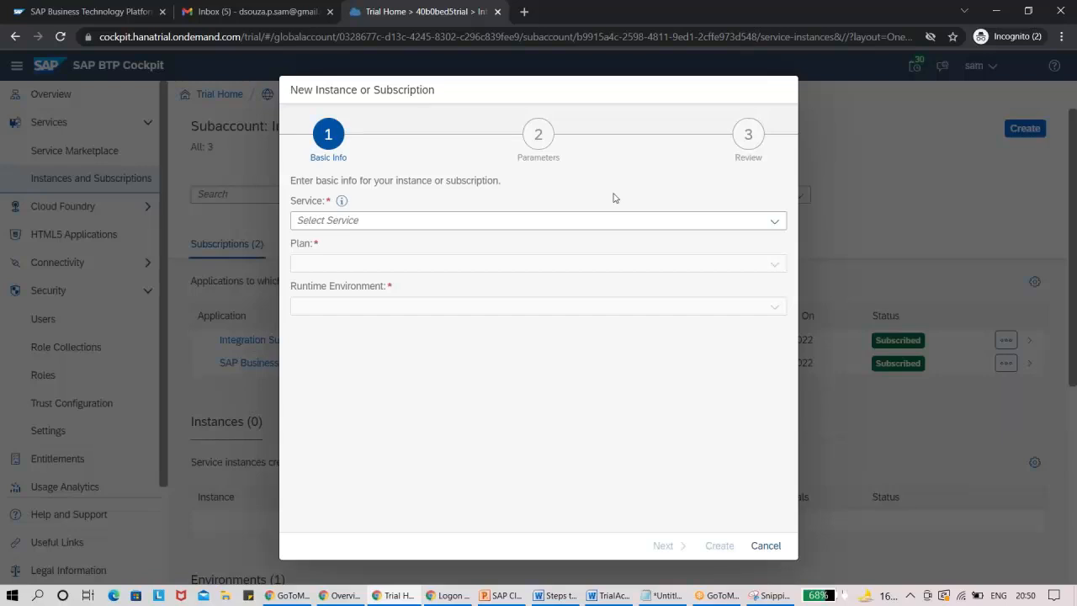
left_click(767, 548)
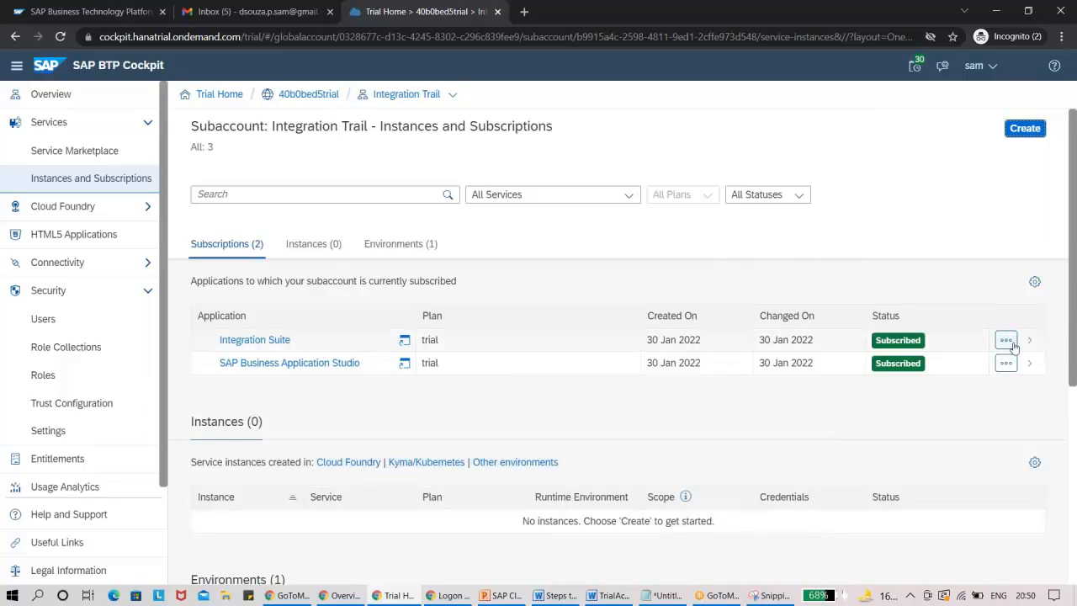
Examine the Integration Suite subscription's available actions, overview and roles in the Instances and Subscriptions list.
left_click(1010, 342)
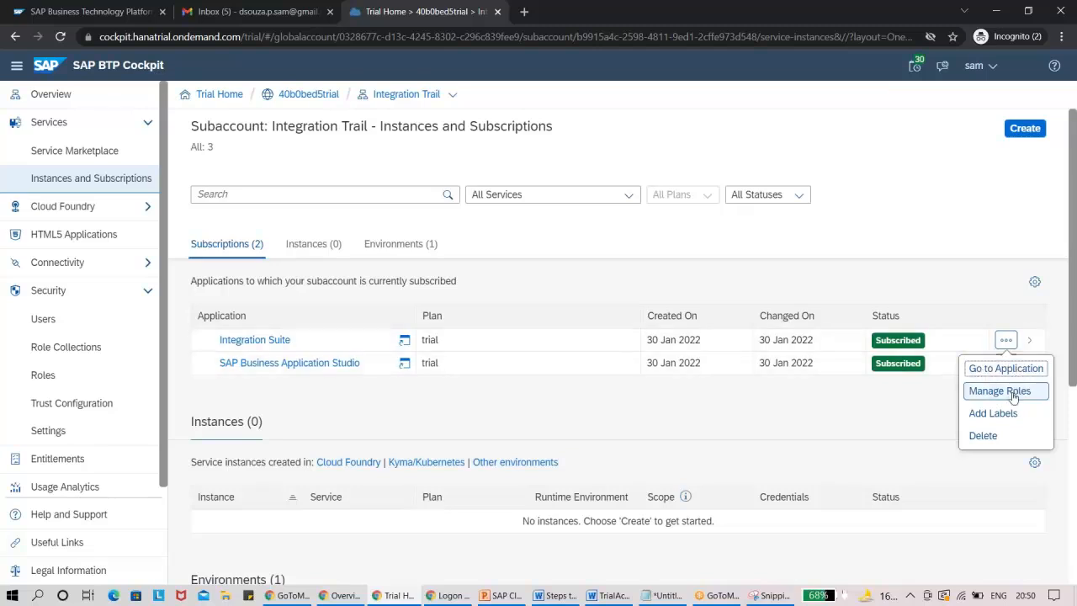
left_click(932, 414)
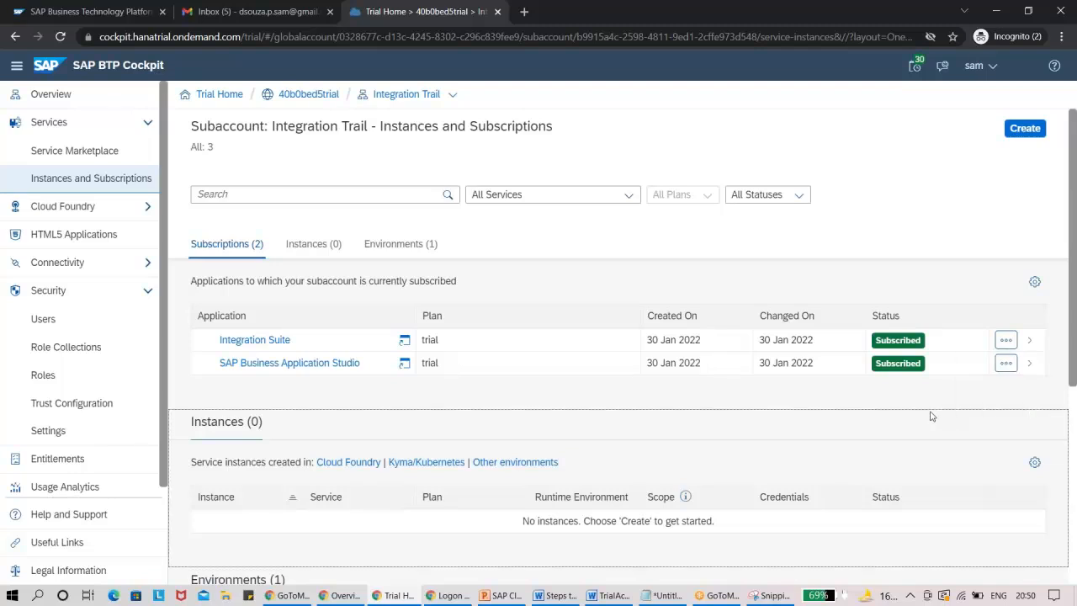
left_click(1029, 344)
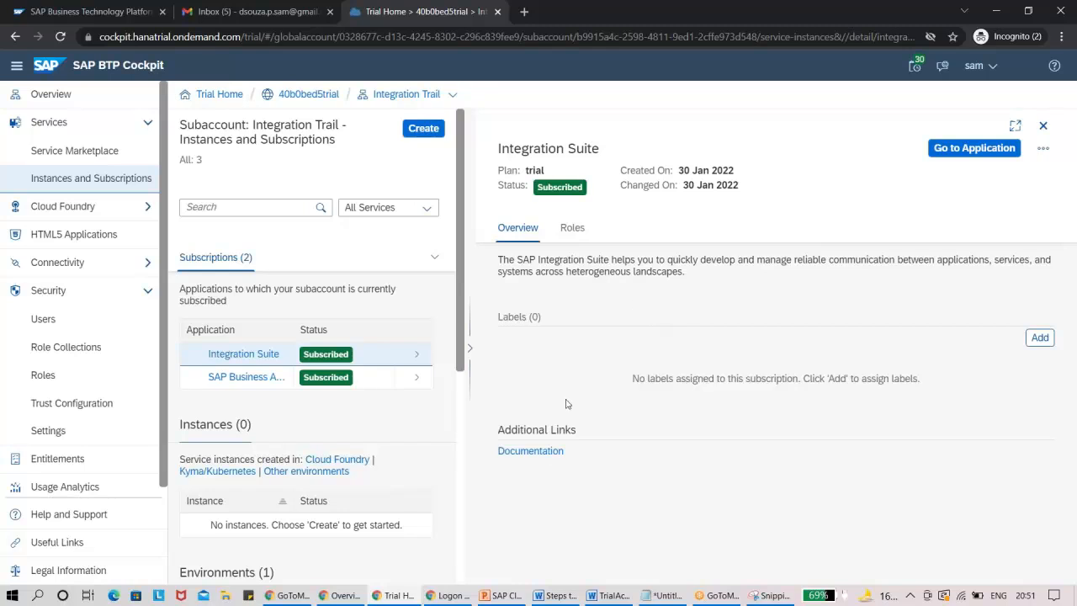
left_click(568, 228)
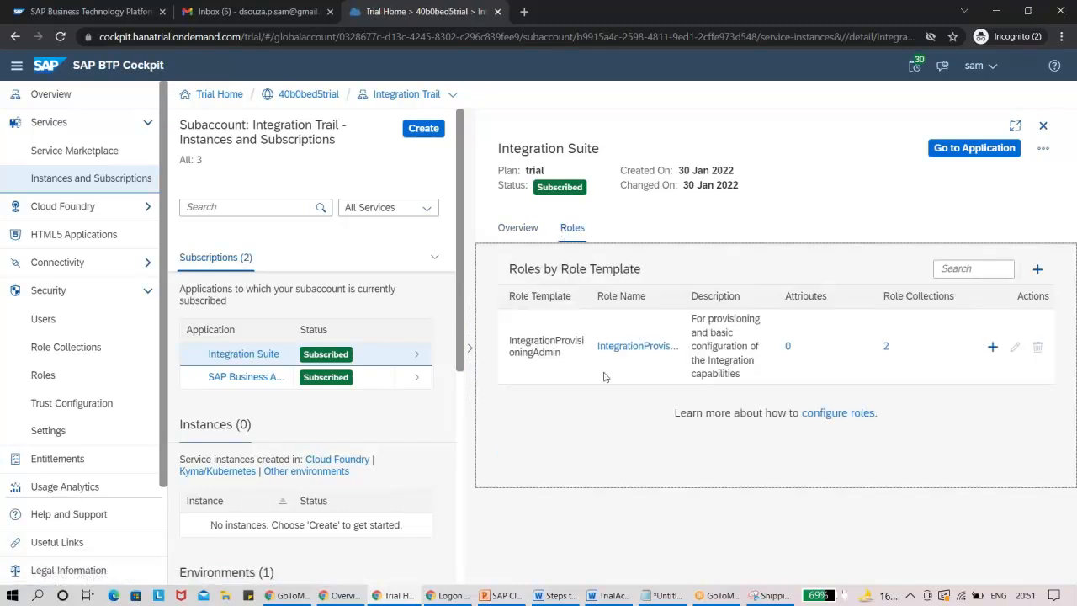
left_click(1044, 148)
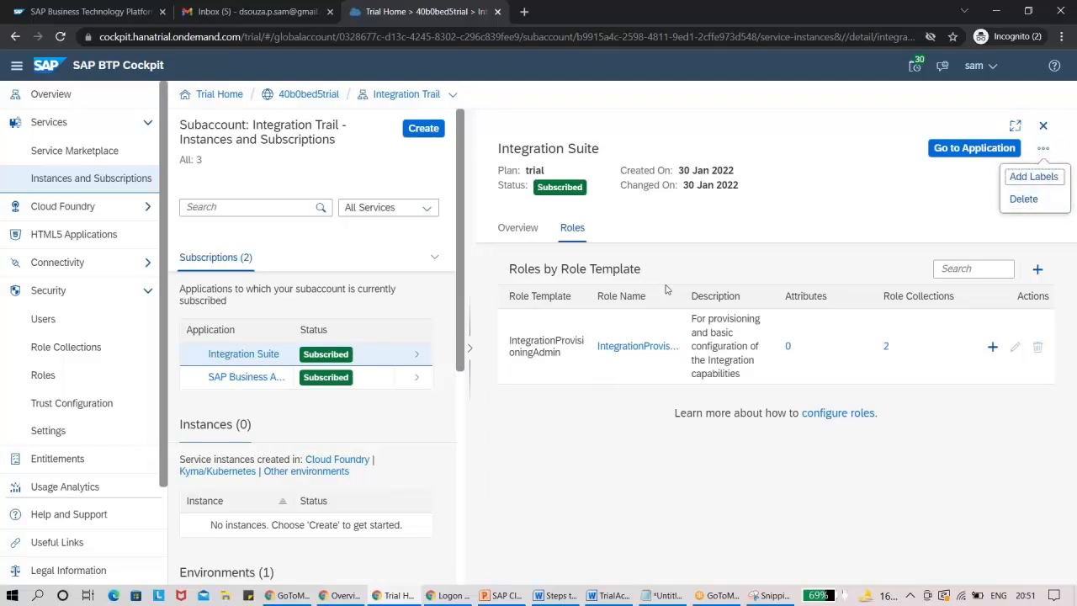
left_click(1044, 127)
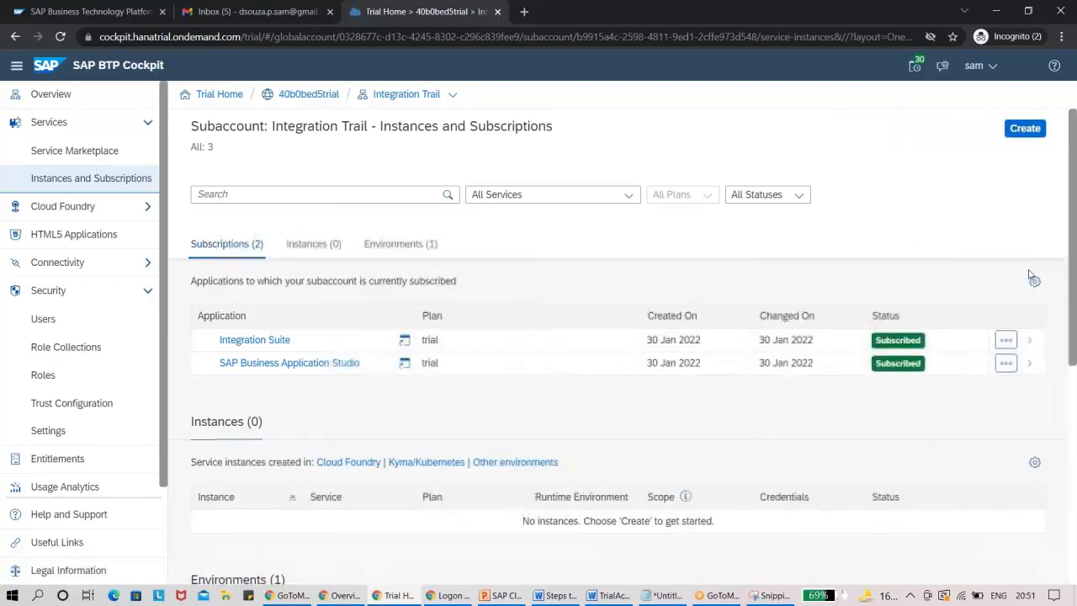
left_click(1006, 340)
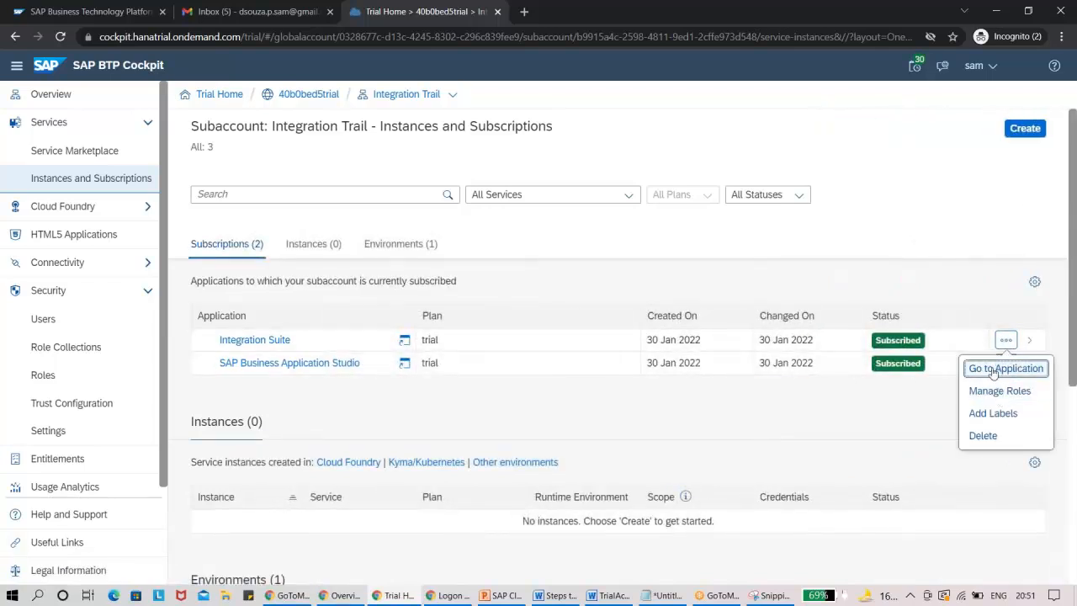
left_click(1031, 341)
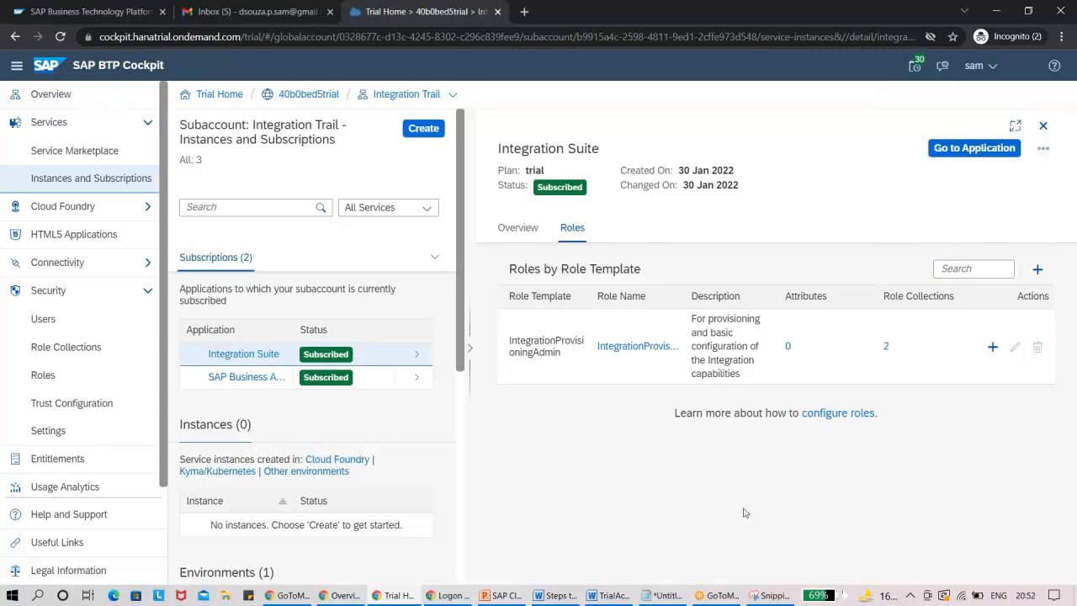
Switch to the Word guide and make the words "Go to Application" bold in the sentence about the "Subscribed" status.
left_click(611, 596)
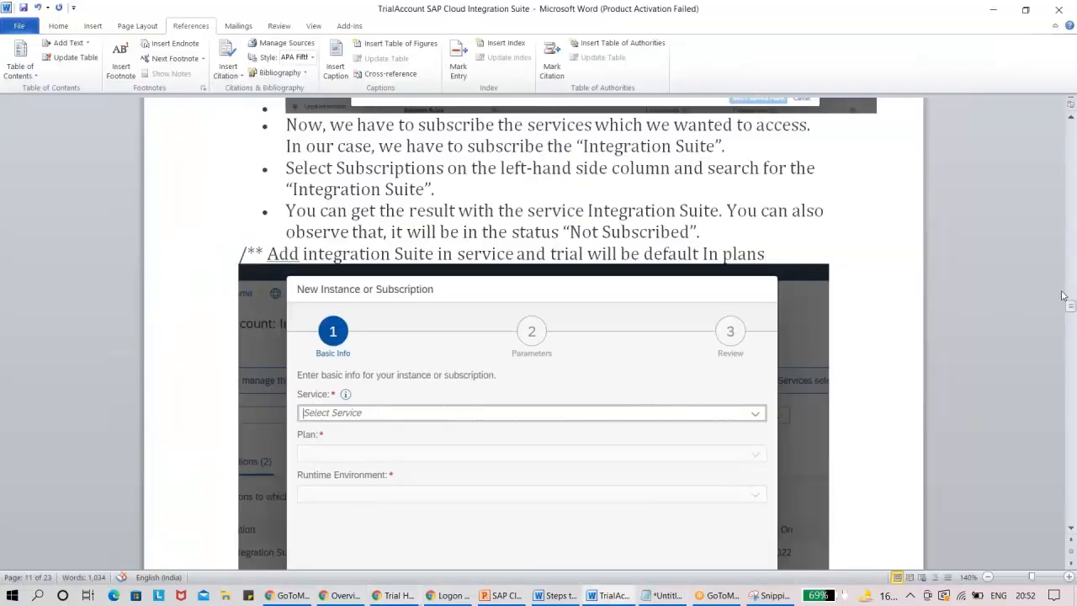
left_click_drag(1072, 305, 1072, 325)
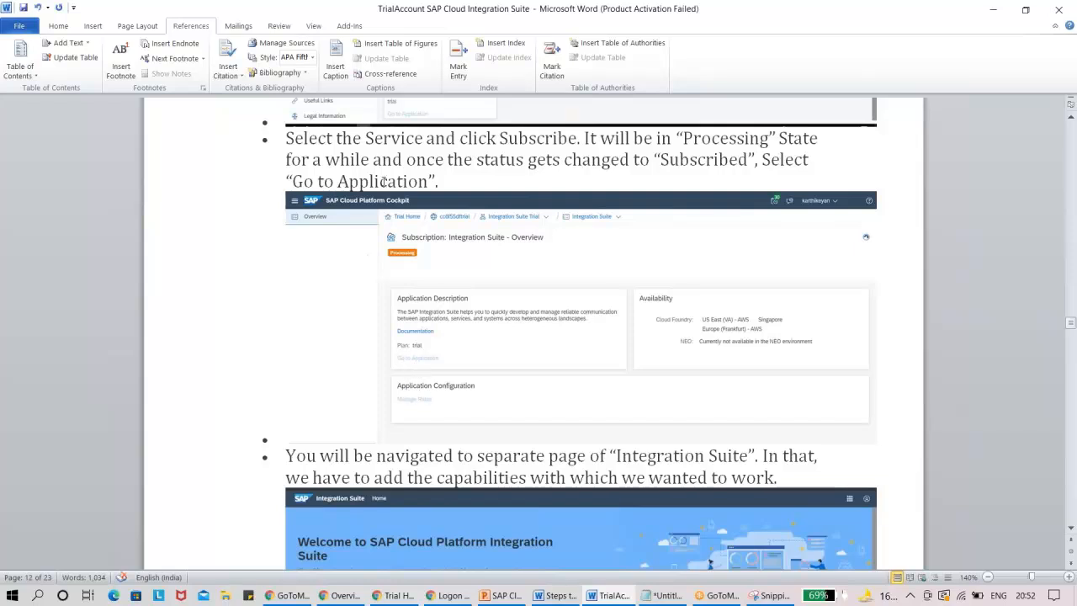
left_click_drag(442, 178, 291, 175)
key("ctrl+b")
left_click(309, 196)
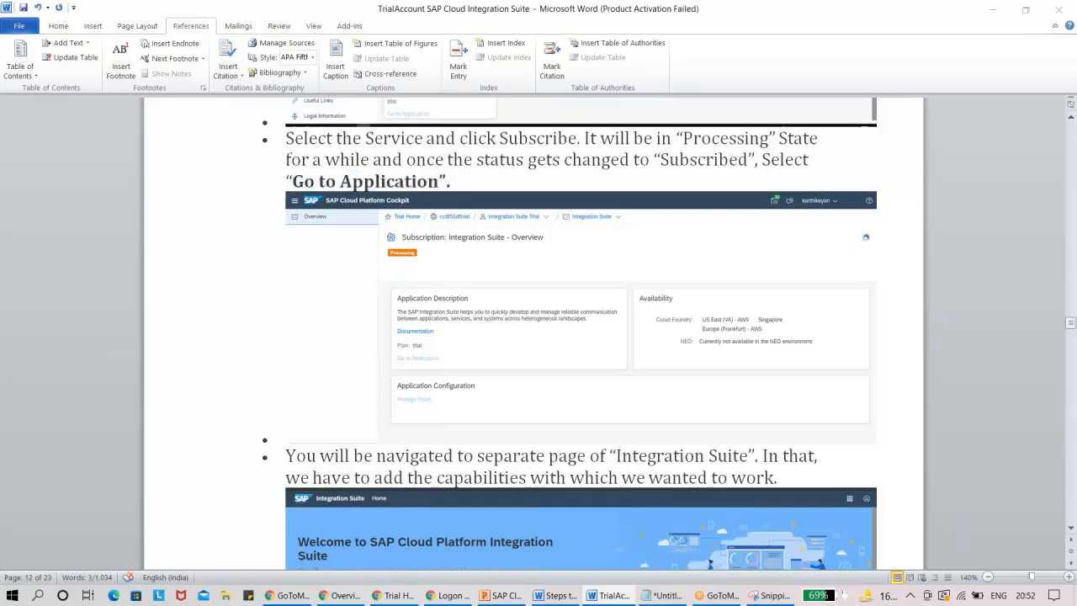
Return to the BTP Cockpit, launch the Integration Suite application from its subscription details, and look over the welcome page.
key("alt+Tab")
left_click(972, 148)
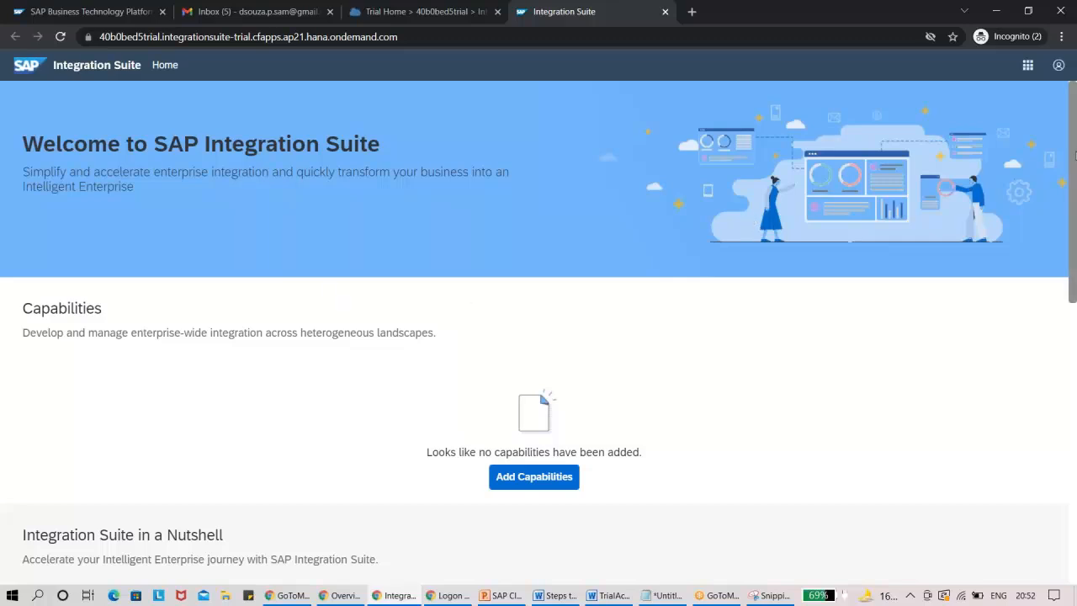
left_click_drag(1072, 155, 1070, 280)
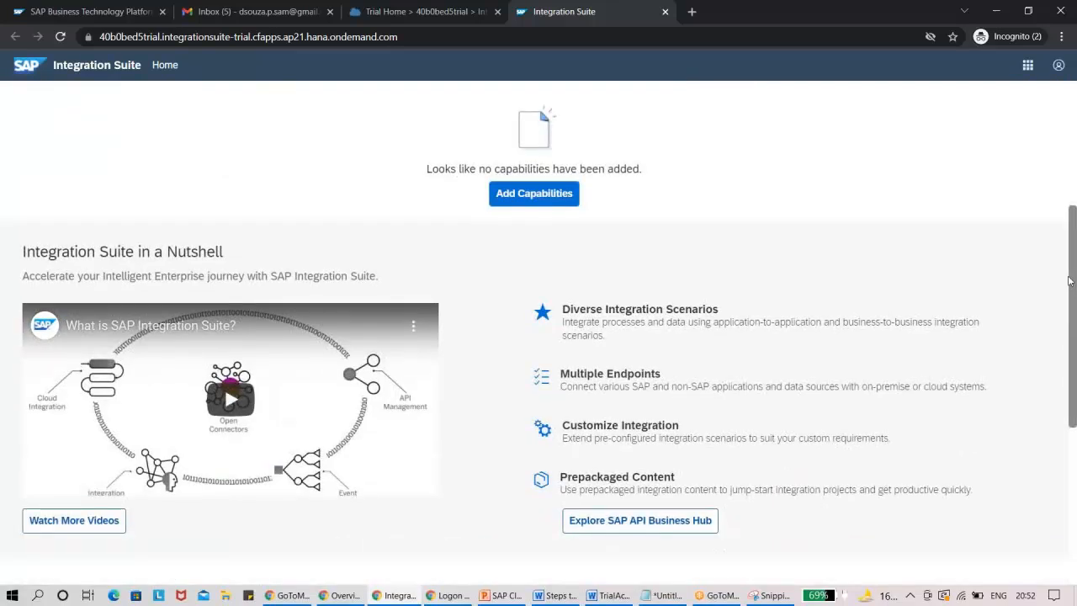
left_click_drag(1070, 281, 1069, 266)
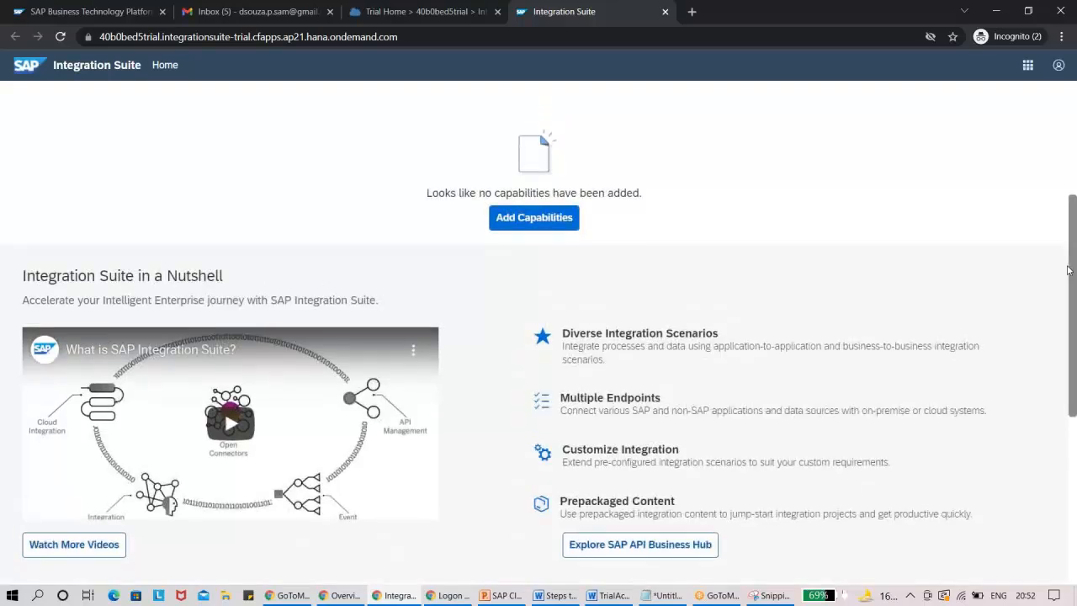
scroll(1068, 263, "up", 3)
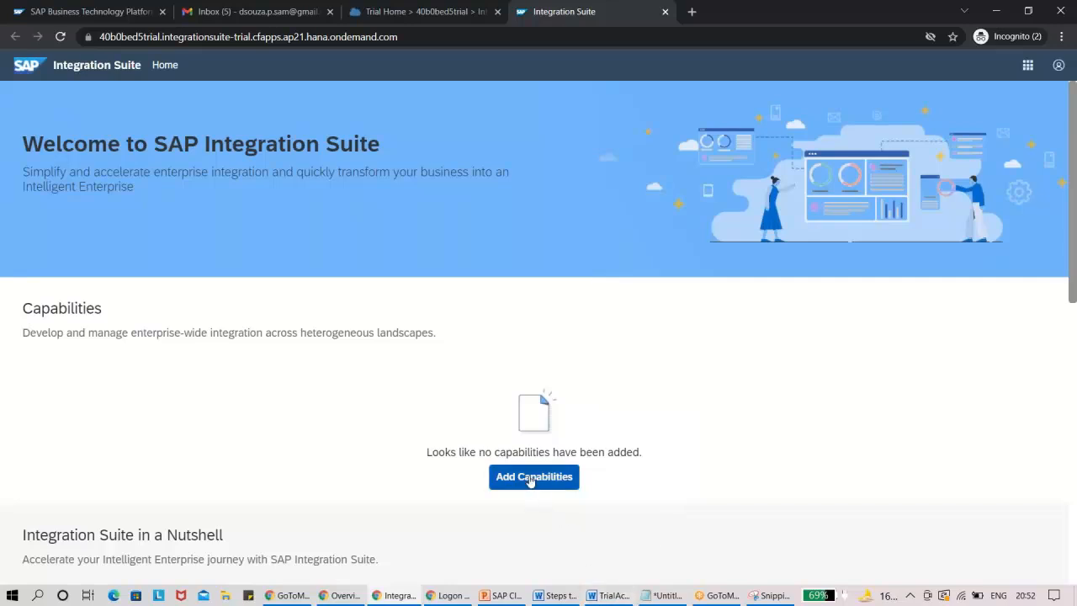
Check the guide's step on adding capabilities in Word, and open the Activate Capabilities dialog in Integration Suite.
left_click(607, 595)
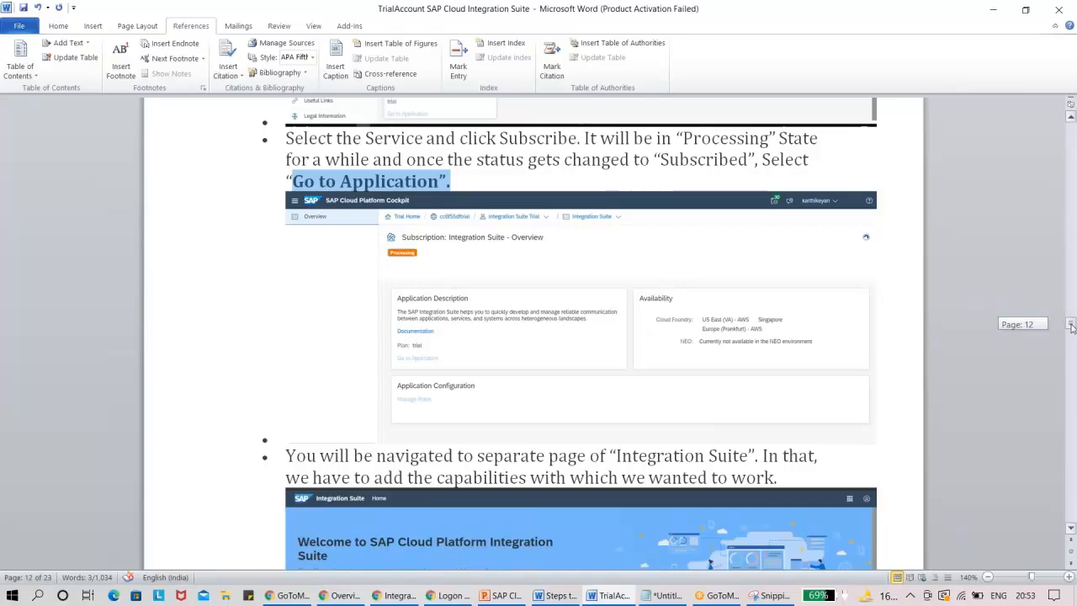
left_click_drag(1071, 324, 1072, 332)
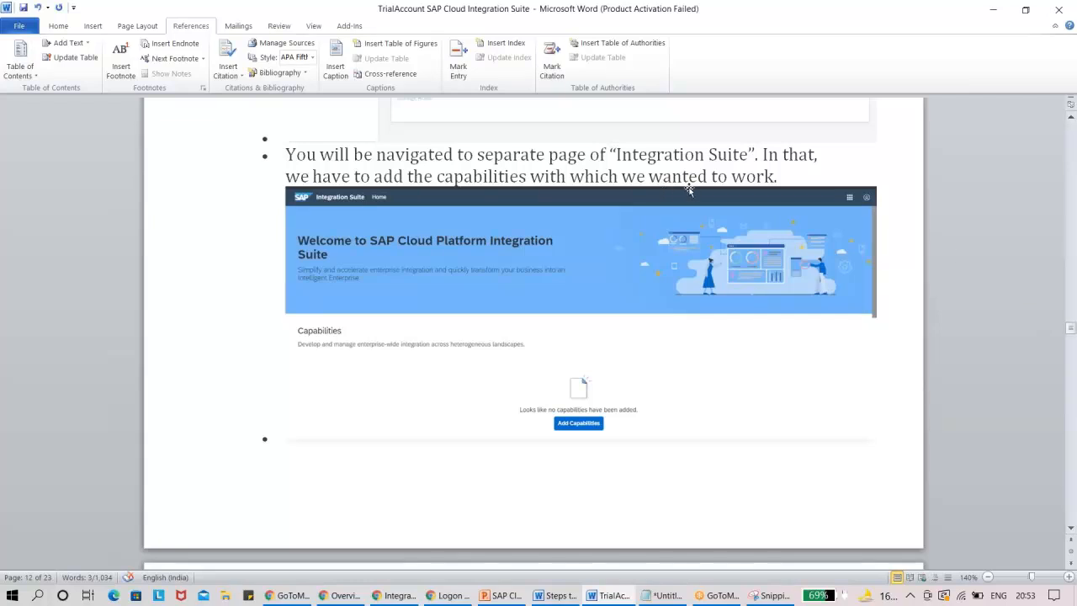
key("alt+Tab")
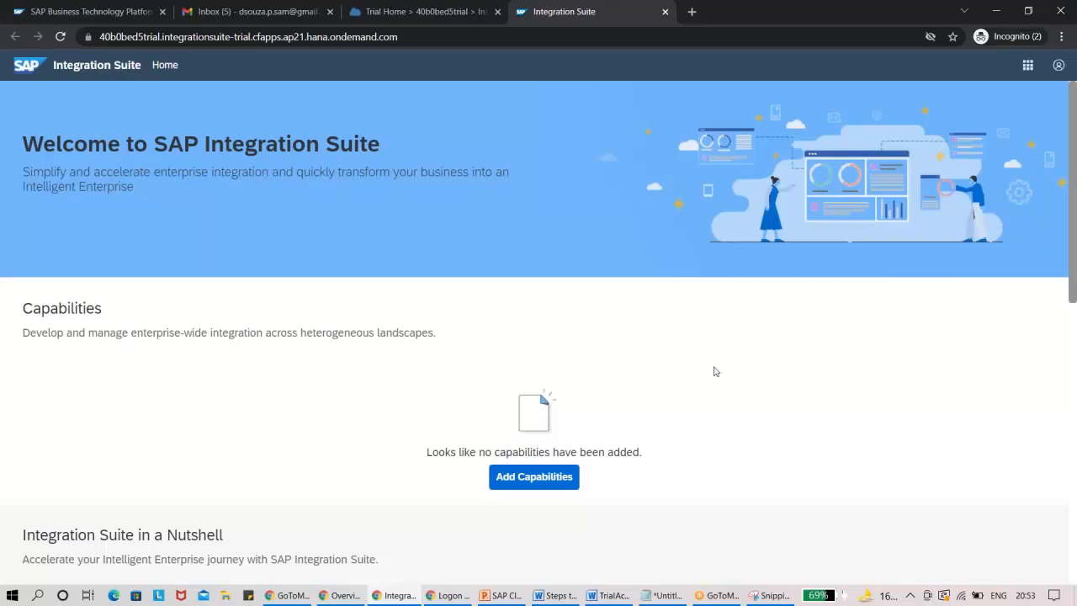
left_click(543, 485)
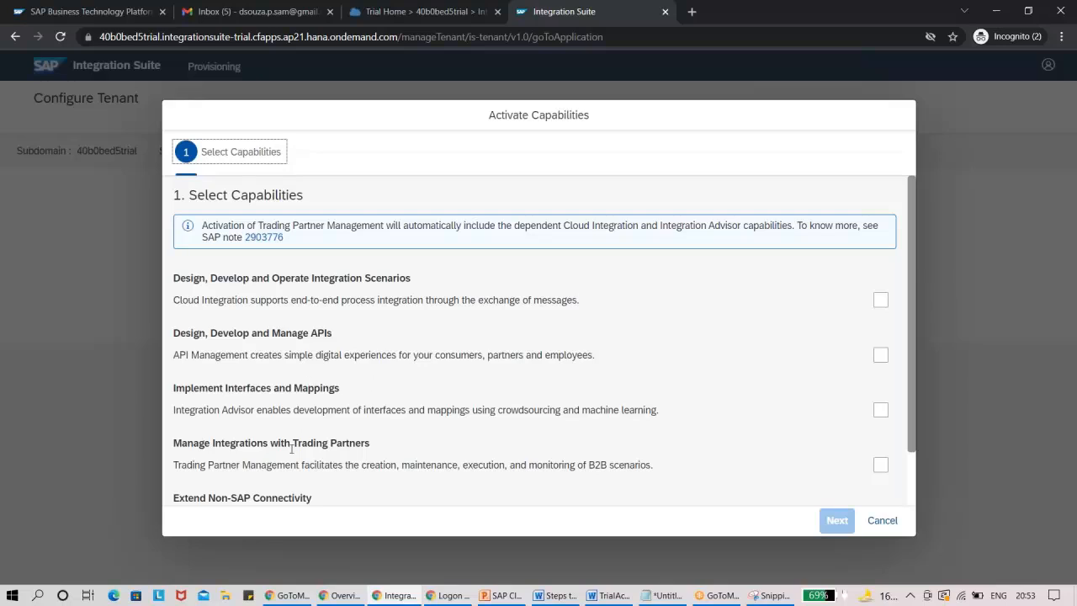
left_click_drag(915, 399, 919, 477)
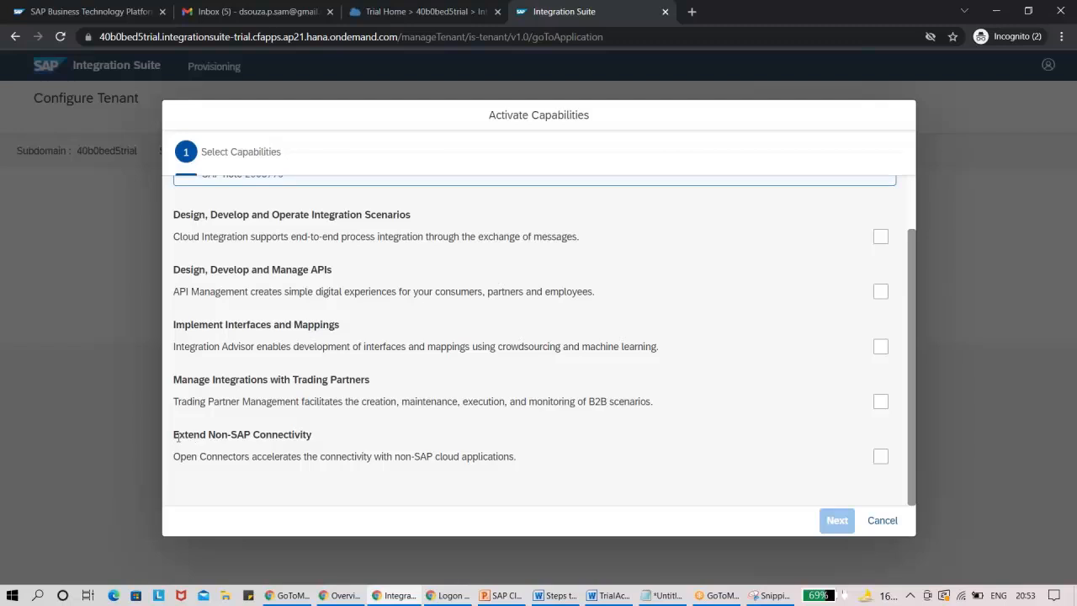
Review the Word guide's "Add Capabilities" instruction and its screenshot of the capability selection.
key("alt+Tab")
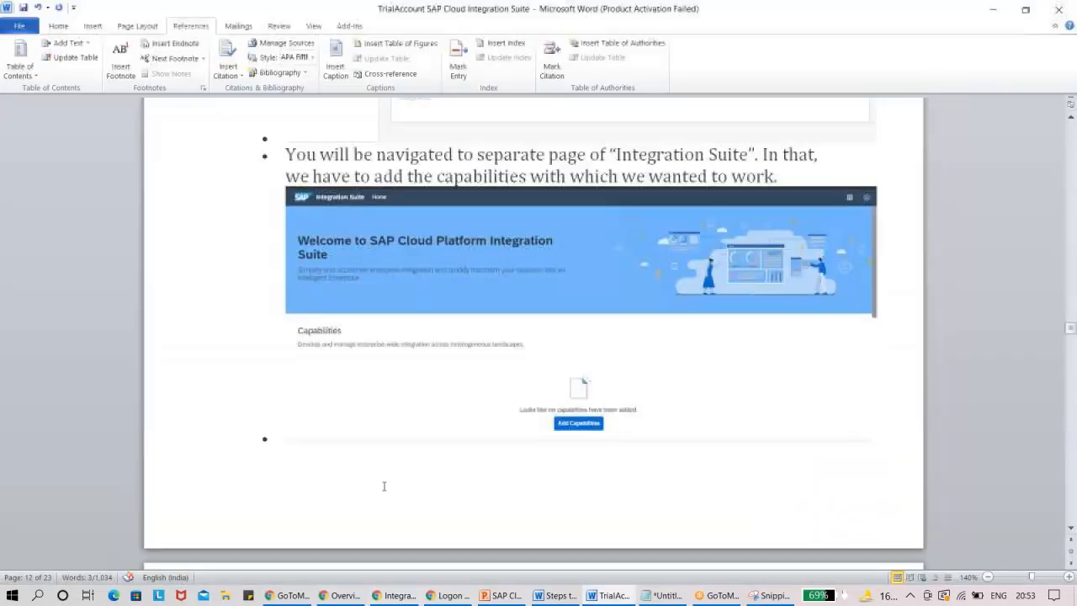
scroll(1072, 528, "down", 5)
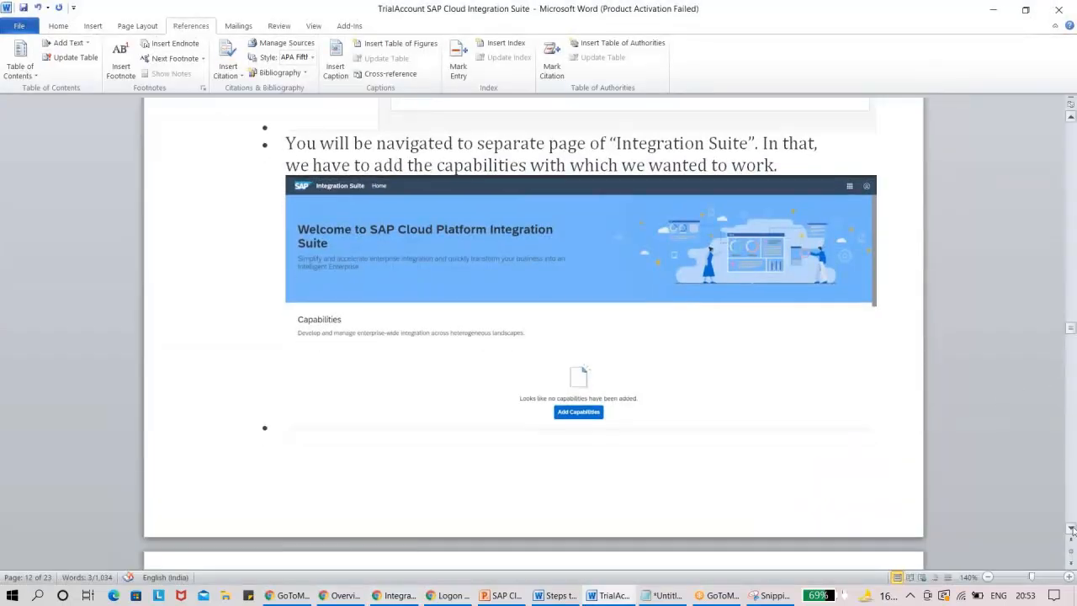
scroll(1072, 529, "down", 3)
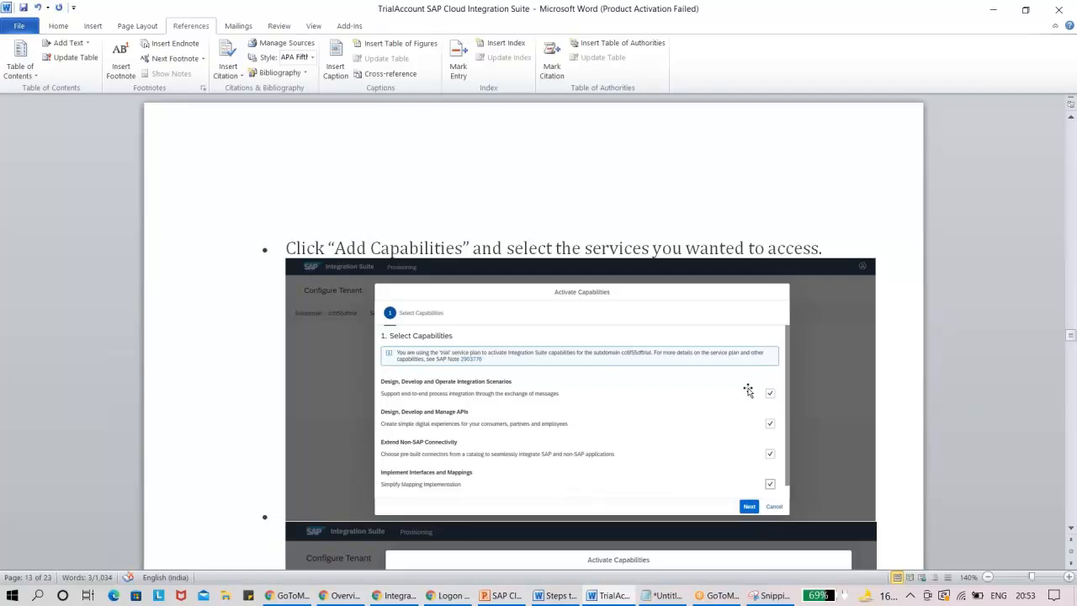
Switch back to Integration Suite and select all five capabilities: integration scenarios, APIs, interfaces and mappings, trading partners, and non-SAP connectivity.
key("alt+Tab")
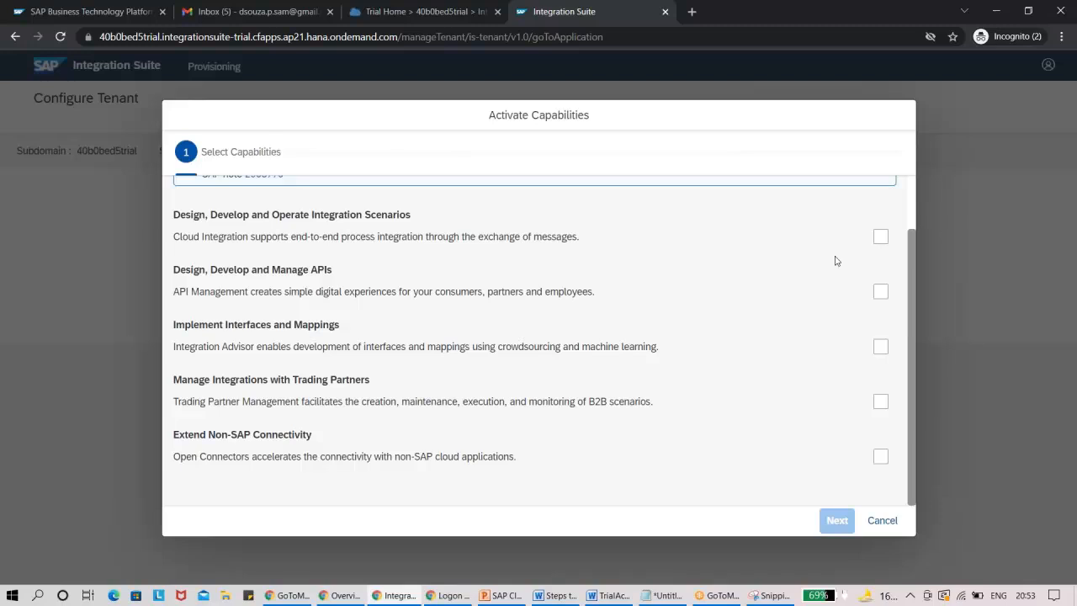
left_click(880, 236)
left_click(881, 291)
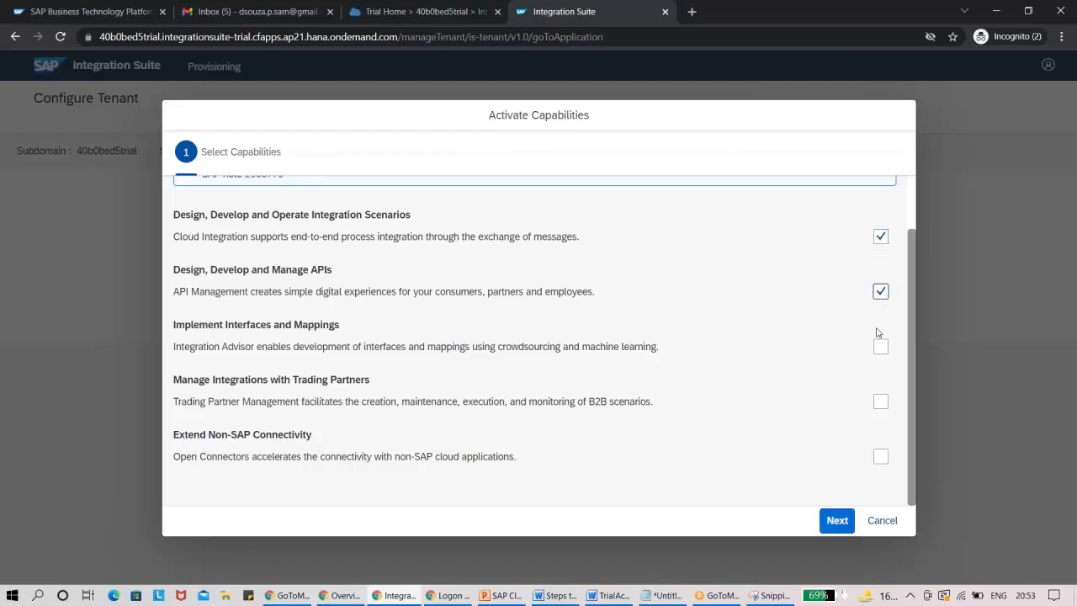
left_click(880, 346)
left_click(881, 401)
left_click(880, 456)
left_click_drag(909, 383, 909, 320)
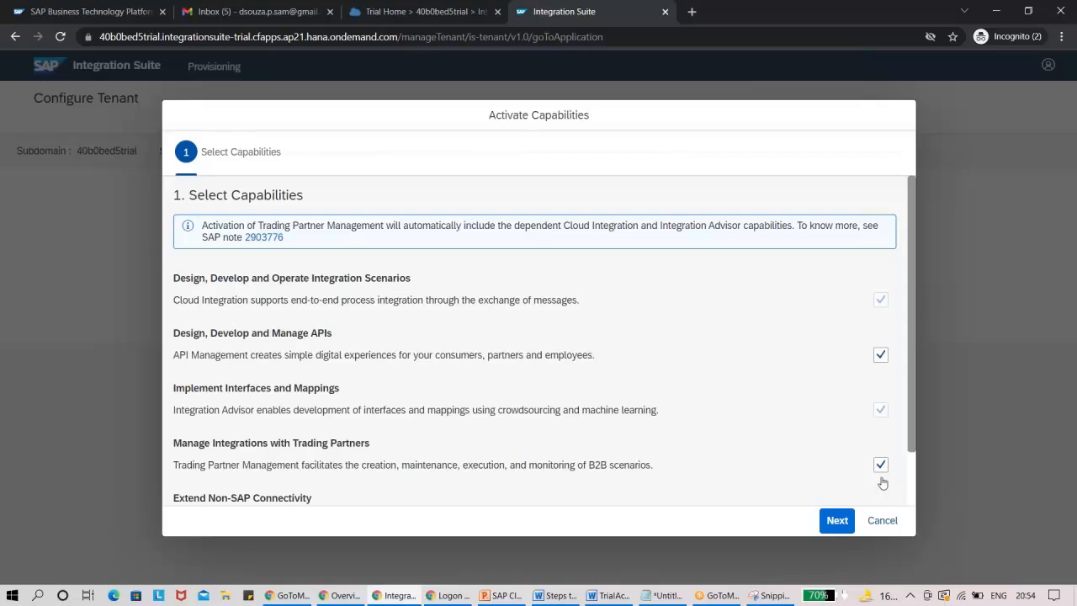
left_click_drag(914, 425, 917, 456)
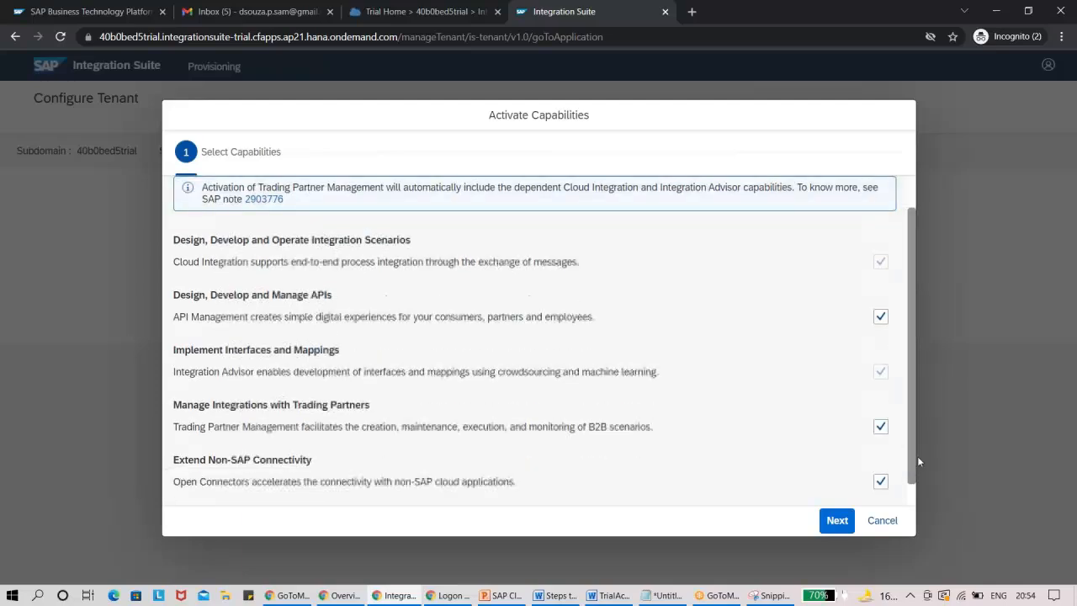
Compare the capability selection with the Word guide, and check the Cloud Integration configuration page before returning to the selection.
key("alt+Tab")
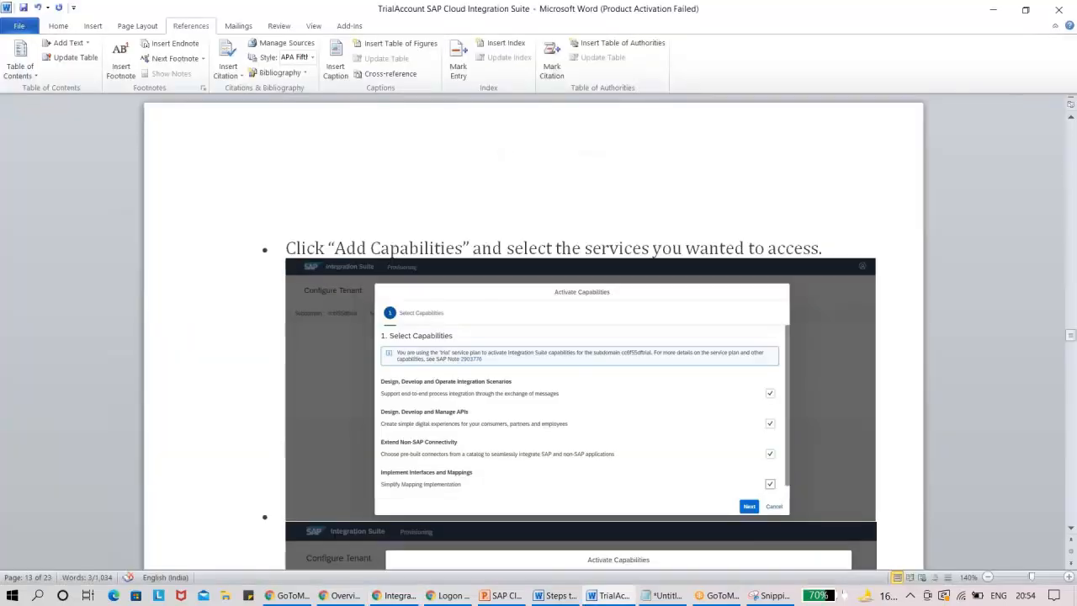
key("alt+Tab")
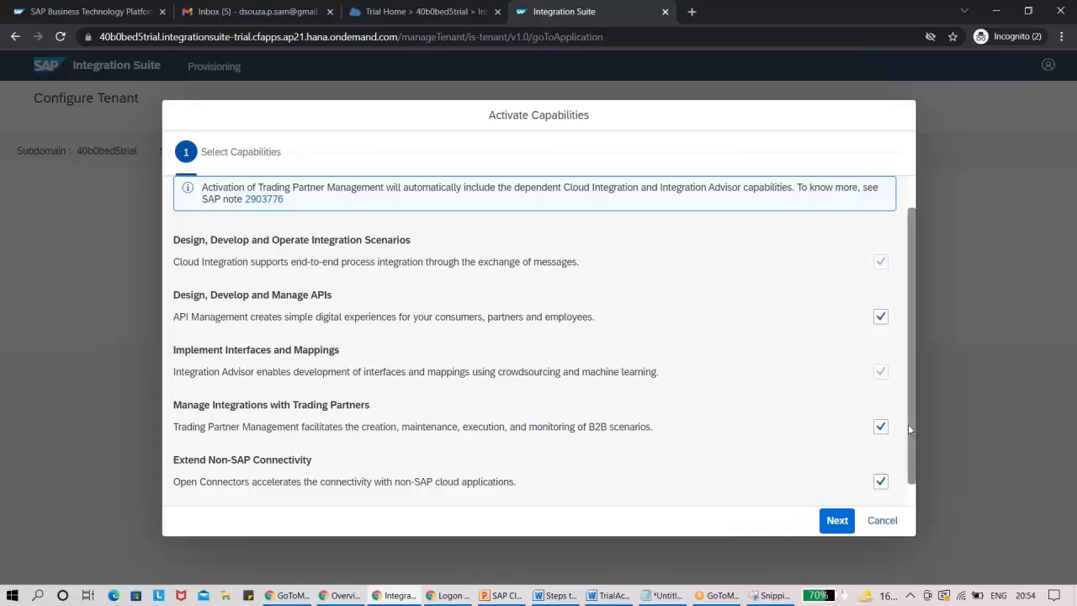
left_click_drag(911, 421, 917, 487)
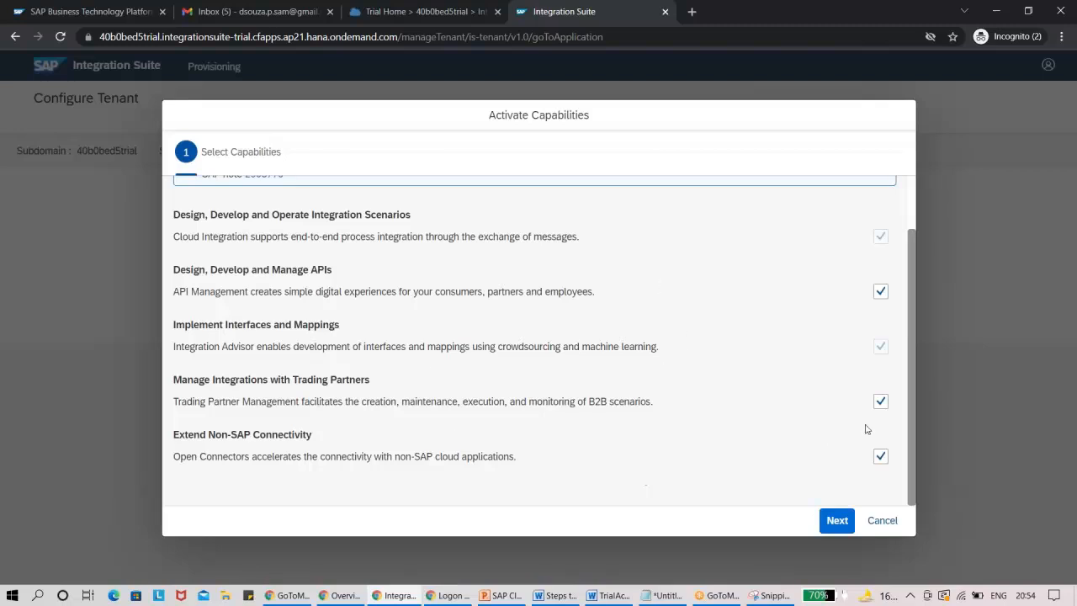
left_click(838, 526)
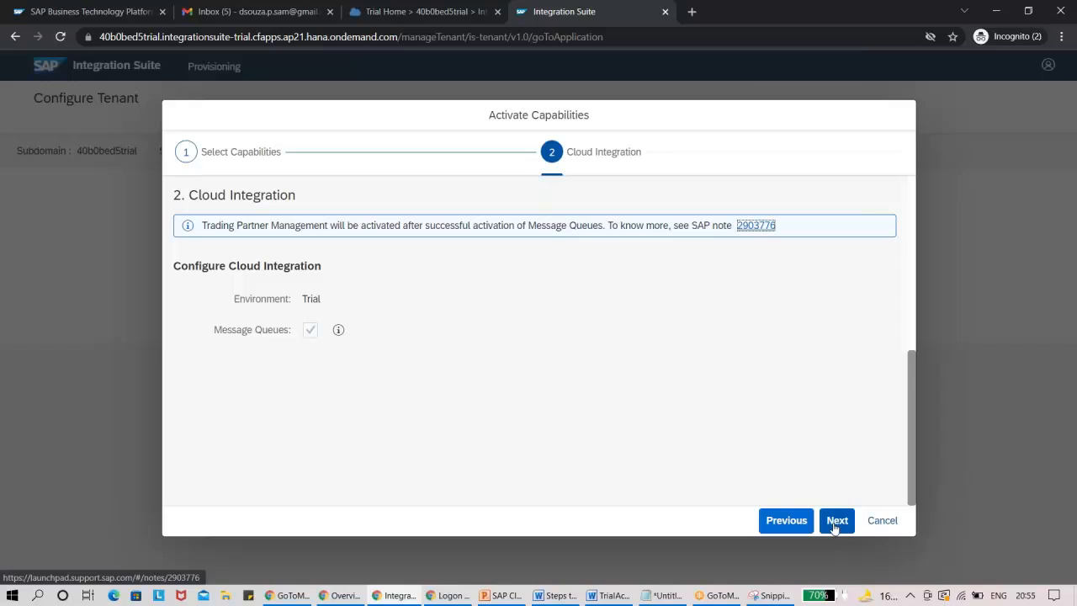
left_click(787, 520)
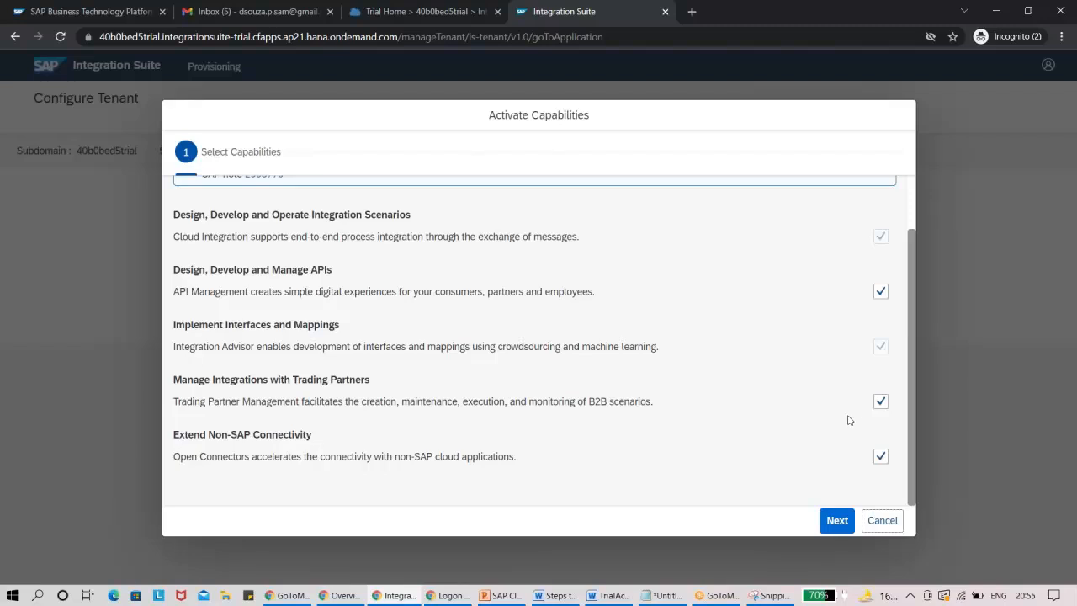
Deselect the Manage Integrations with Trading Partners capability, leaving the other four selected.
scroll(915, 392, "up", 2)
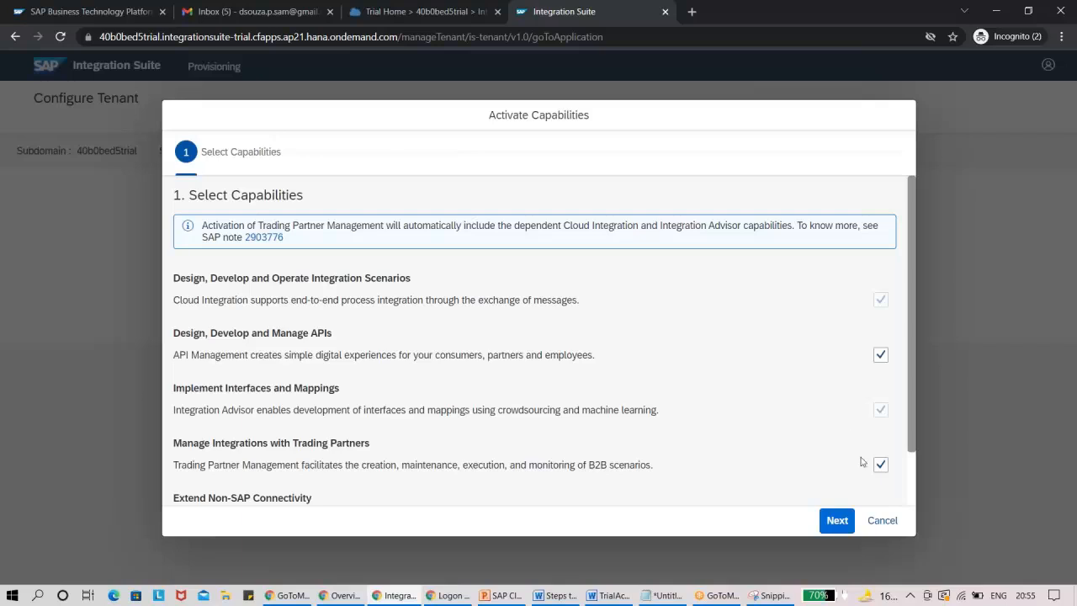
left_click_drag(911, 410, 913, 419)
scroll(912, 413, "down", 1)
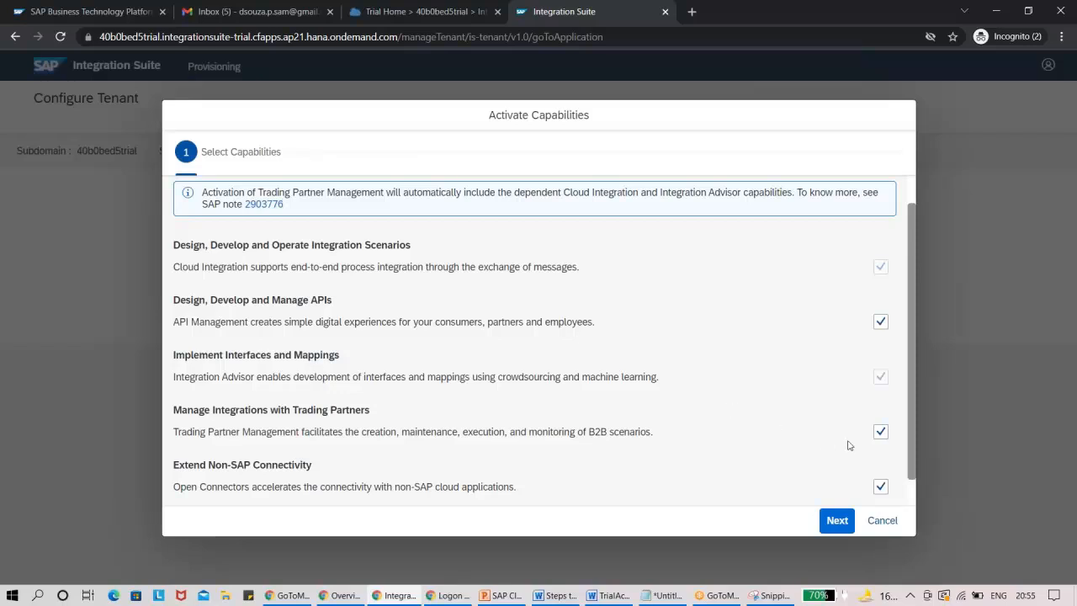
left_click(881, 432)
scroll(875, 431, "down", 1)
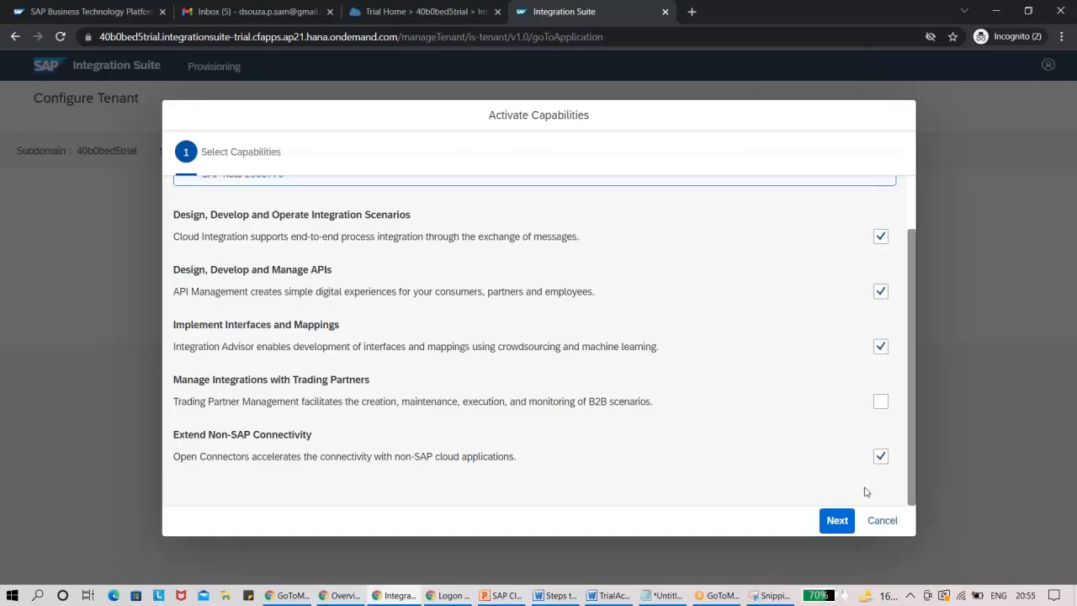
Read the extra information on Message Queues in the Cloud Integration configuration, and continue to API Management with Message Queues enabled.
left_click(835, 521)
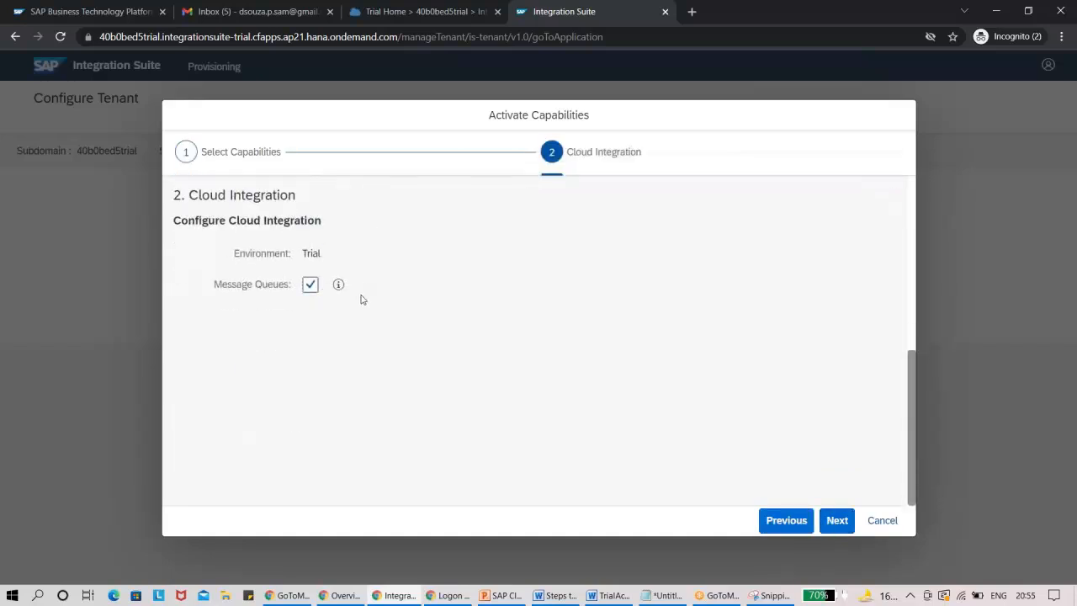
left_click(786, 520)
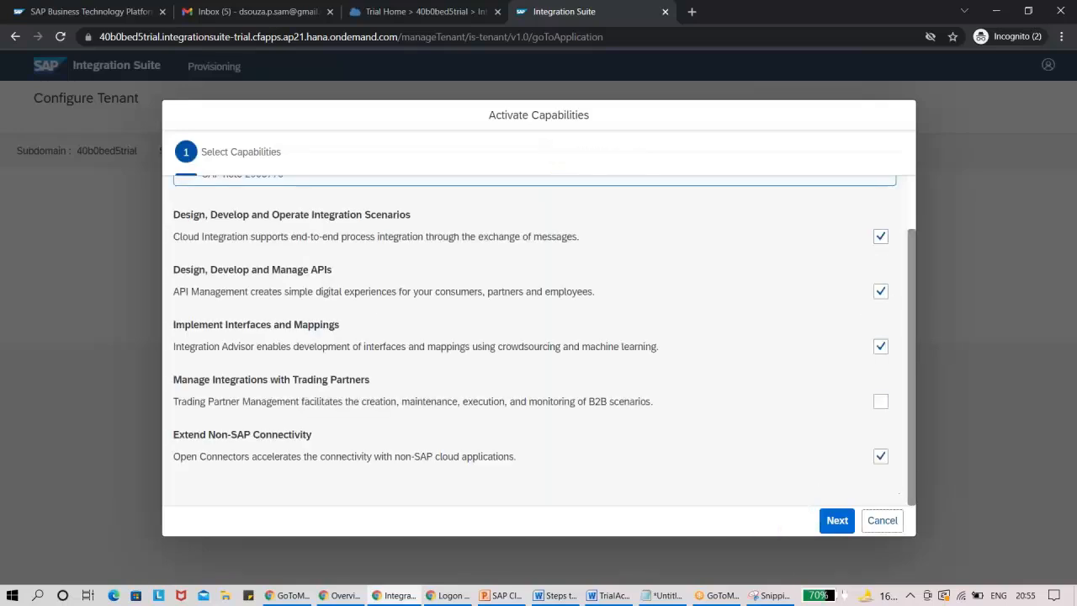
left_click(839, 526)
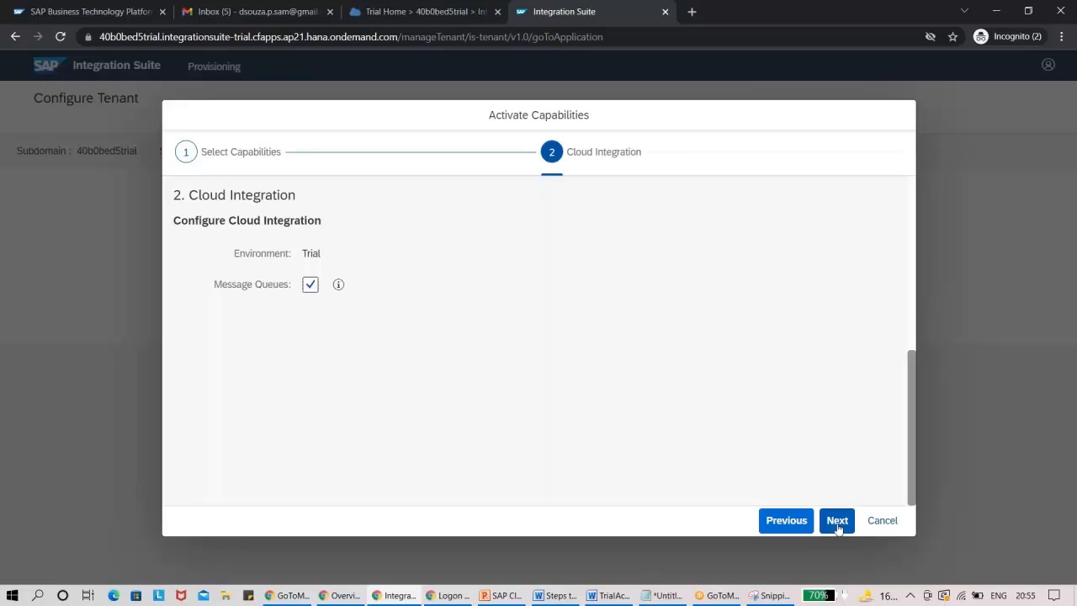
left_click(338, 286)
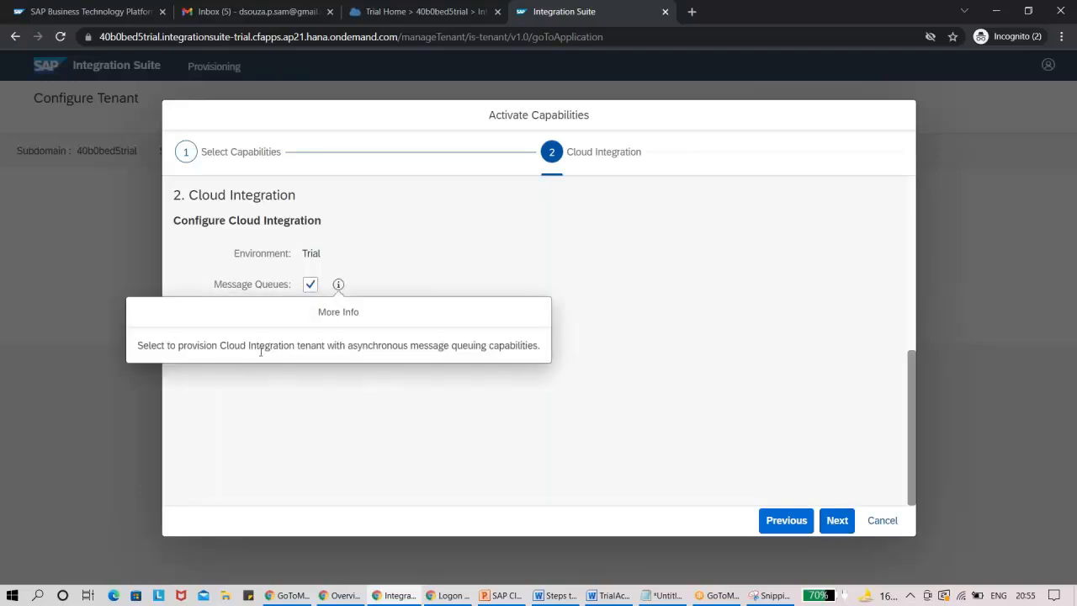
left_click(448, 375)
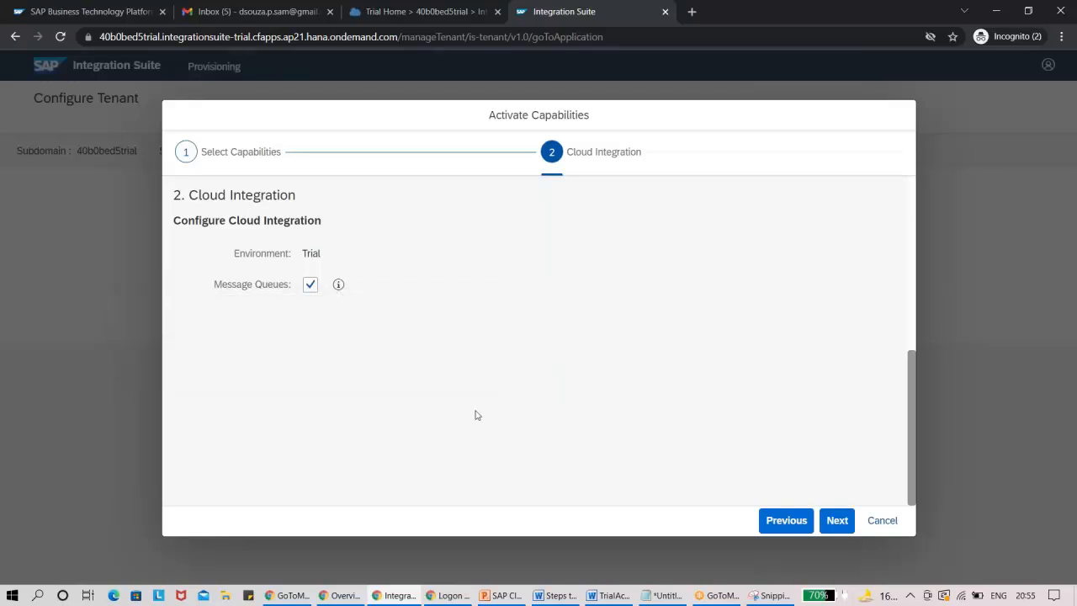
left_click(837, 526)
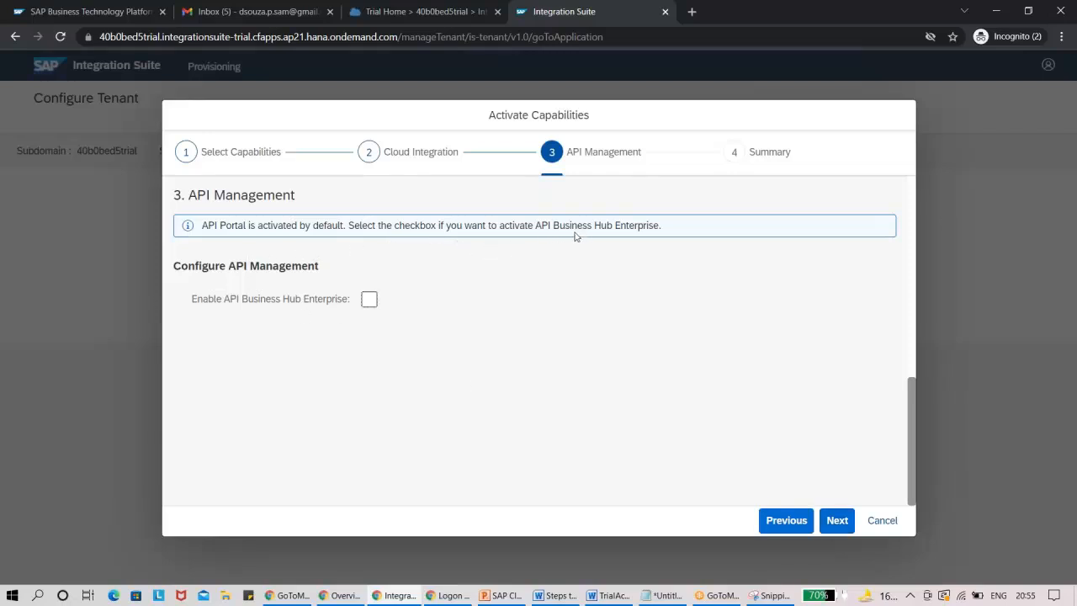
Enable API Business Hub Enterprise for API Management, and activate the chosen capabilities from the summary.
left_click(372, 305)
left_click(838, 521)
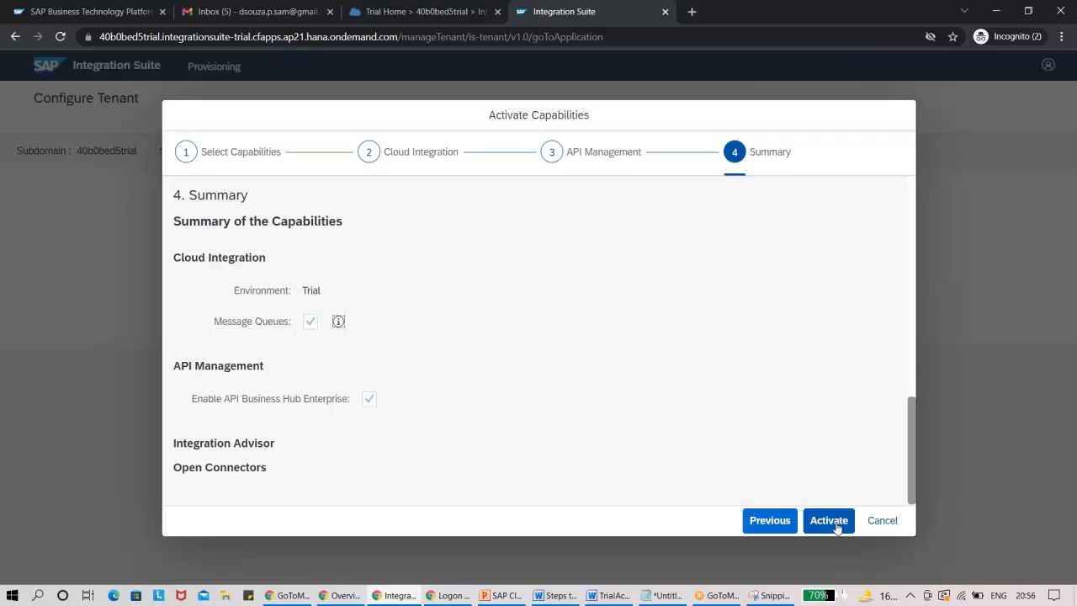
left_click(829, 521)
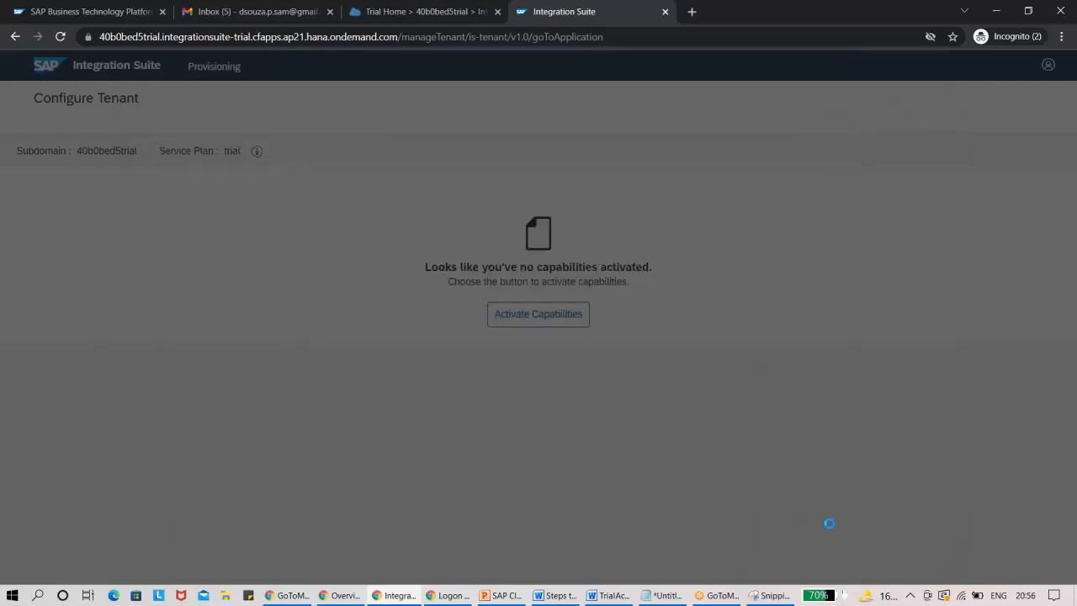
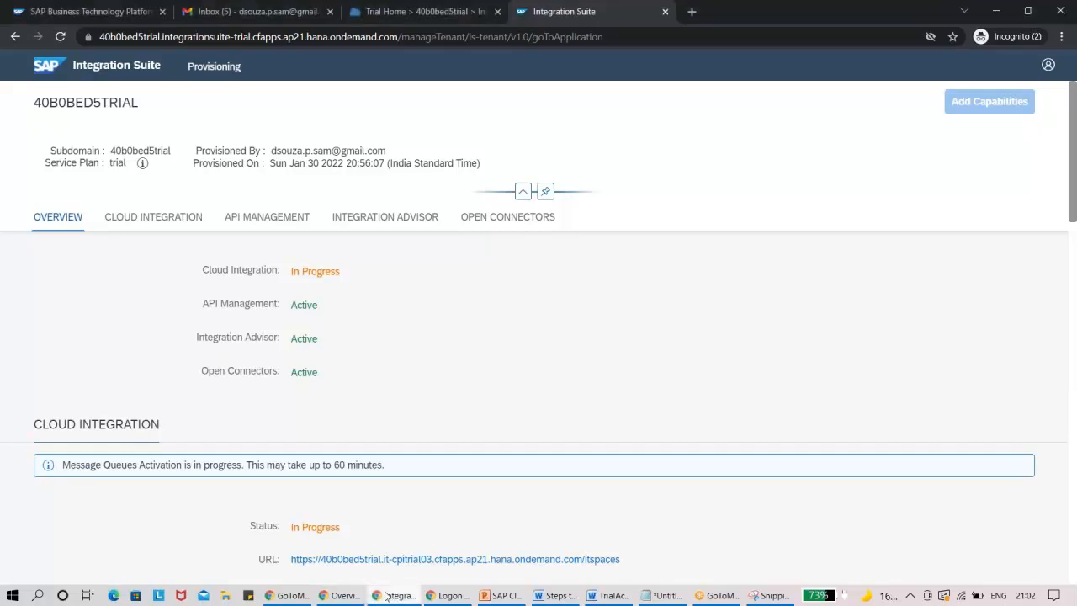
Open localhost:8443 in a new browser window and proceed past the certificate warning to the Cloud Connector login page.
left_click(338, 599)
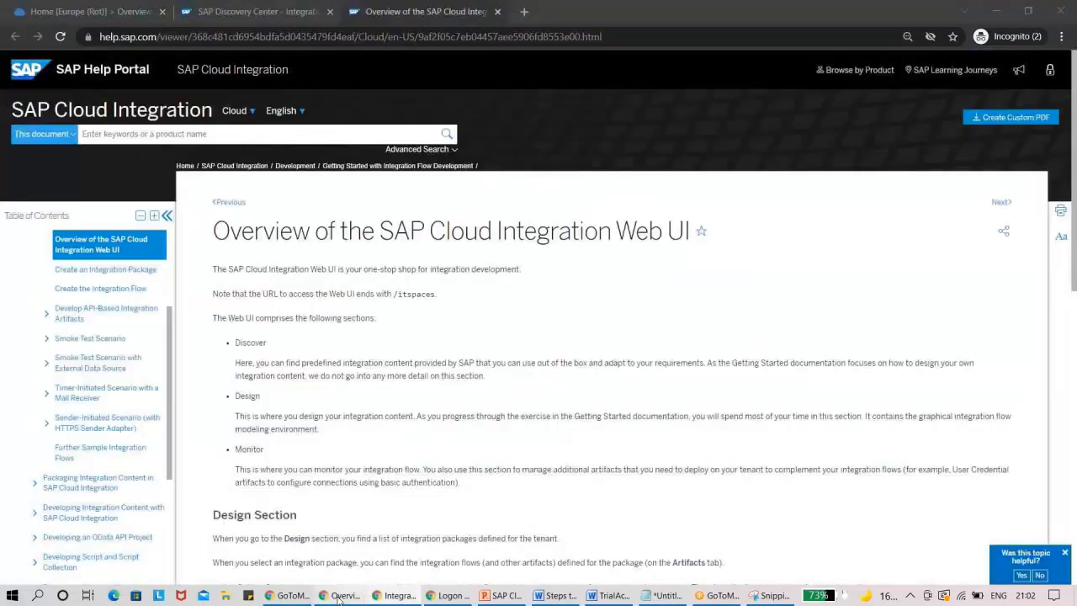
left_click(284, 599)
key("ctrl+n")
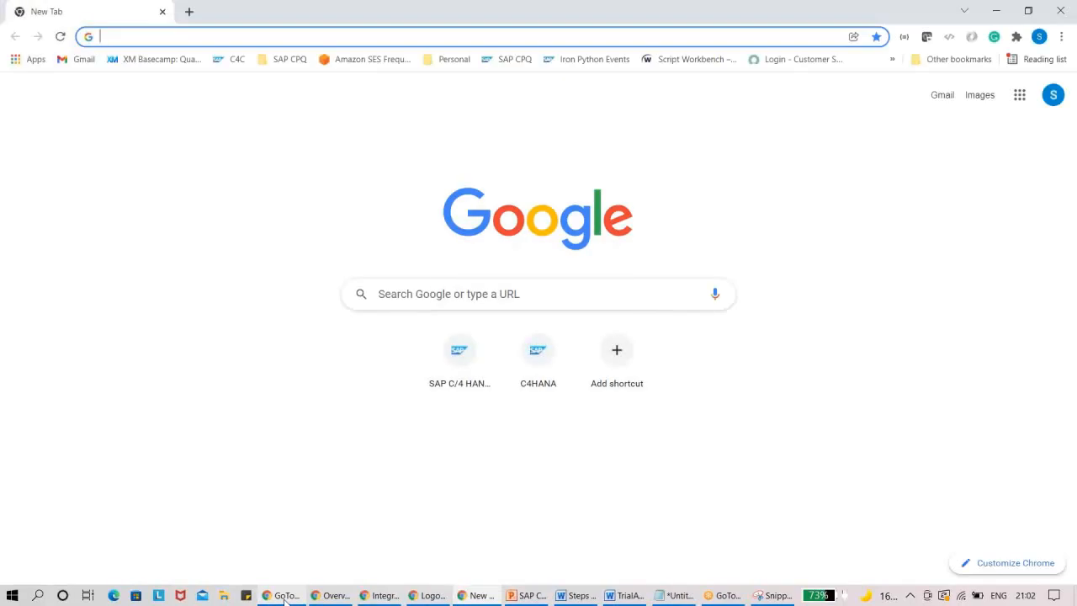
type("localhost:8443")
key("Return")
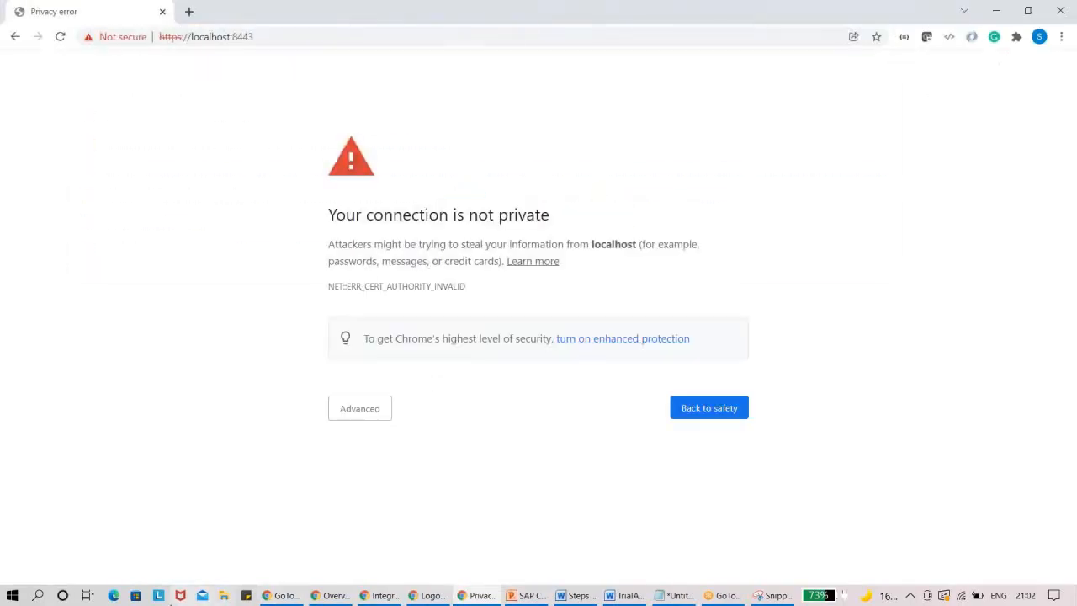
left_click(357, 415)
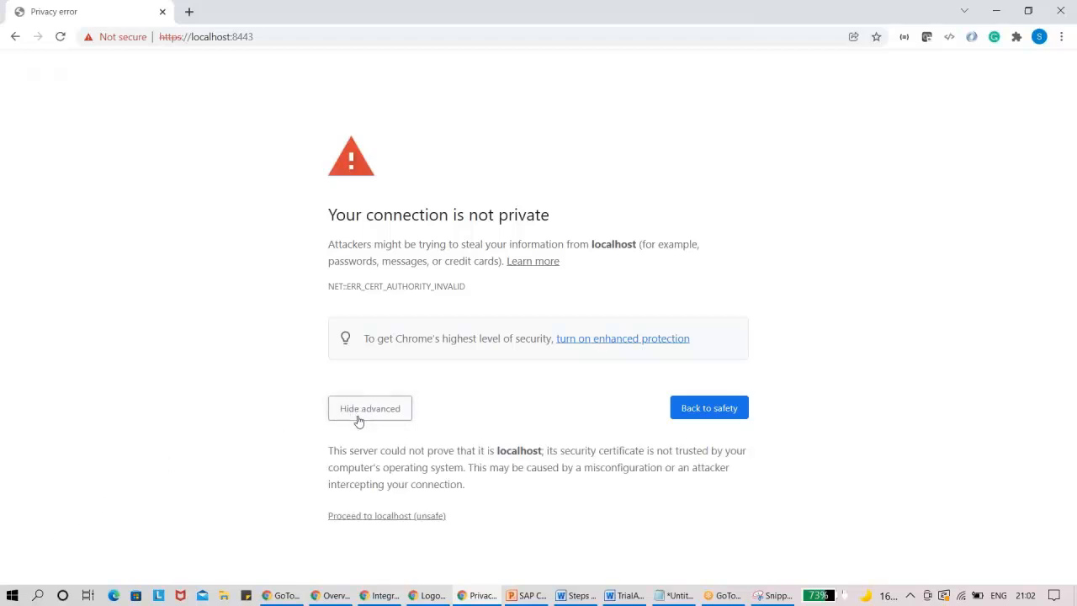
left_click(377, 515)
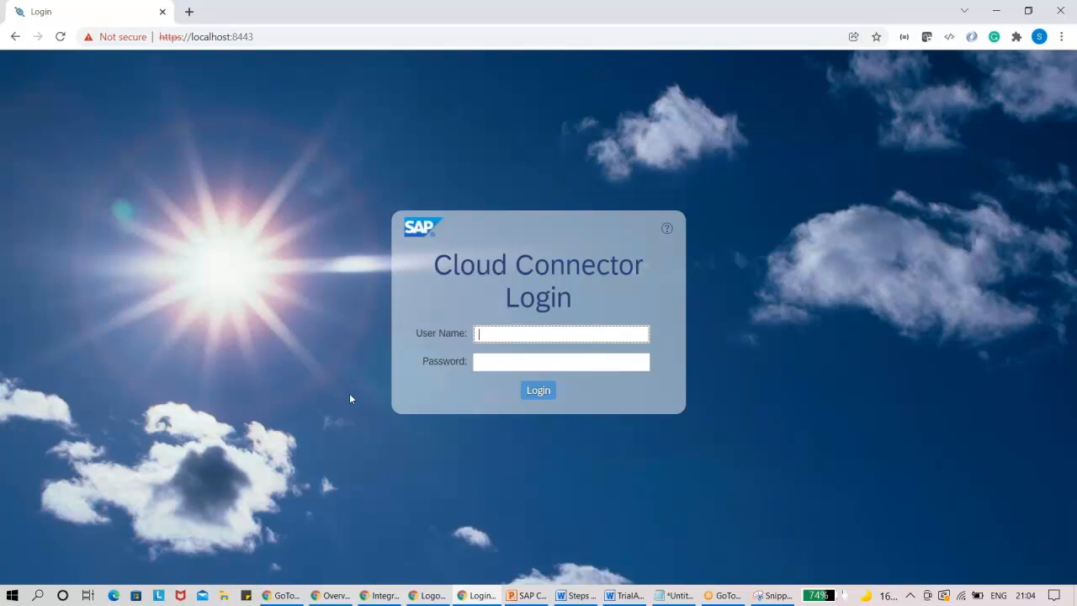
Close the leftover SAP CRM logon page and reload the Integration Suite provisioning page.
left_click(430, 595)
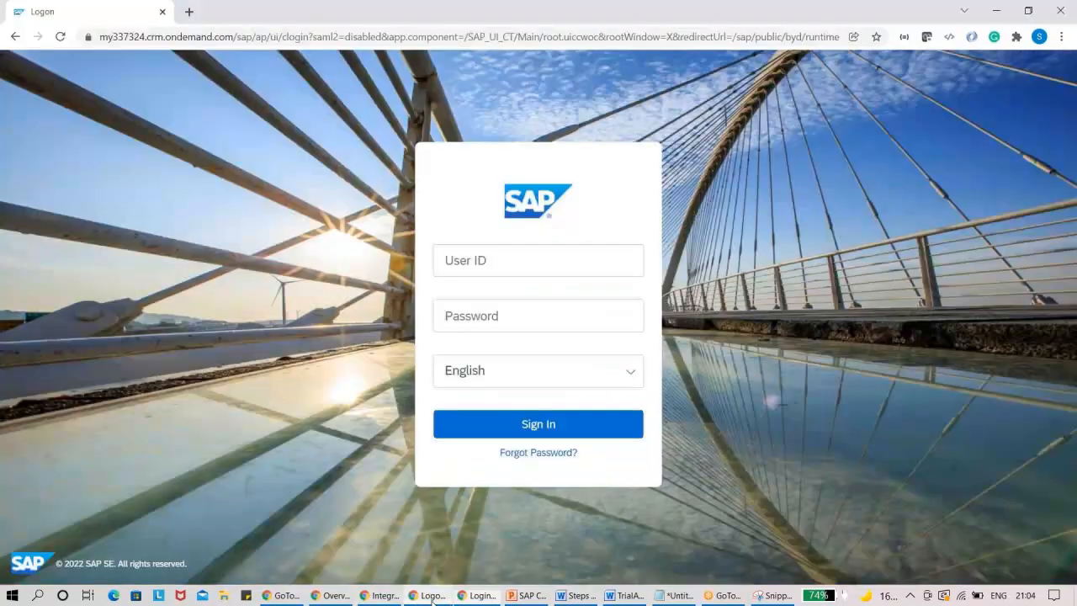
left_click(162, 12)
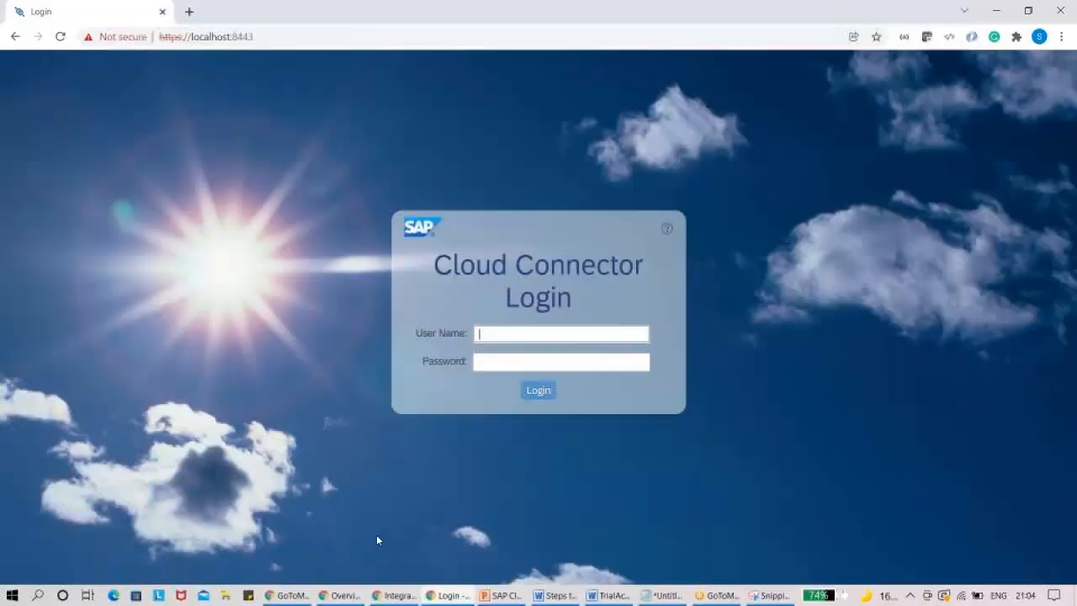
left_click(396, 595)
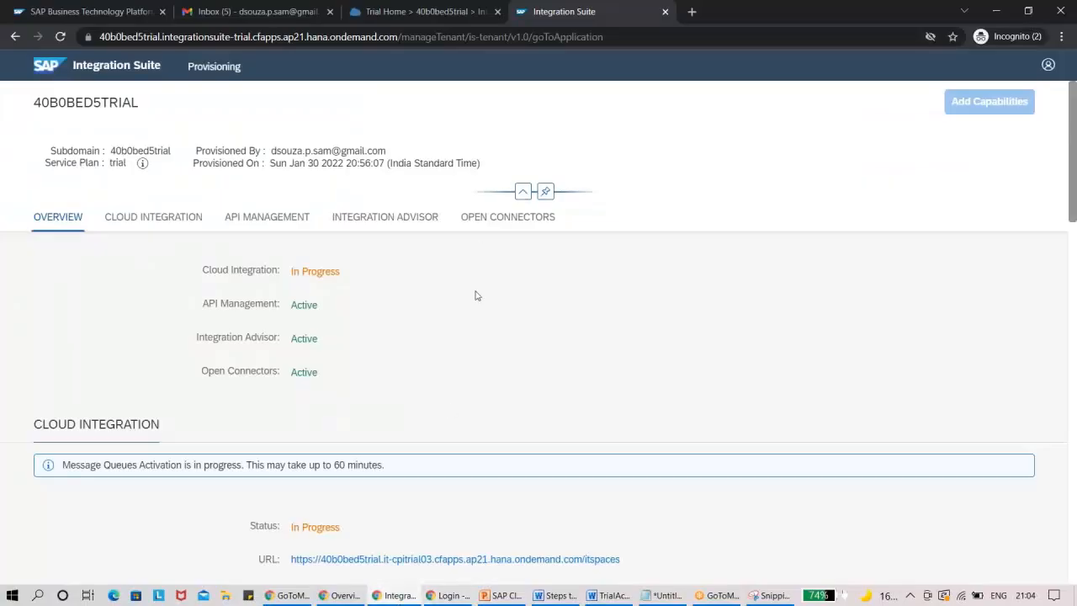
left_click(368, 40)
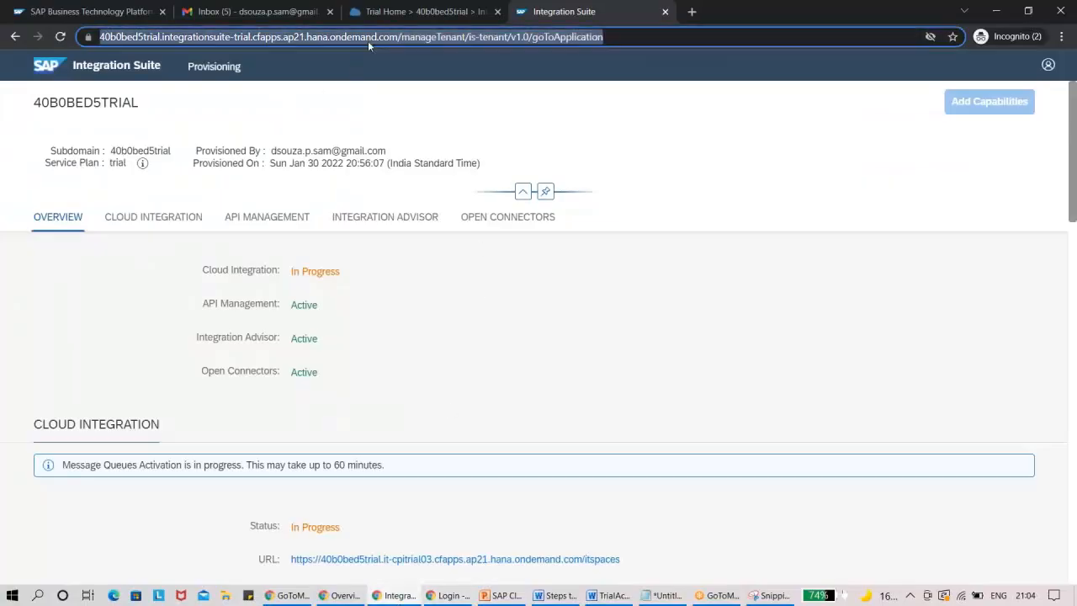
key("Return")
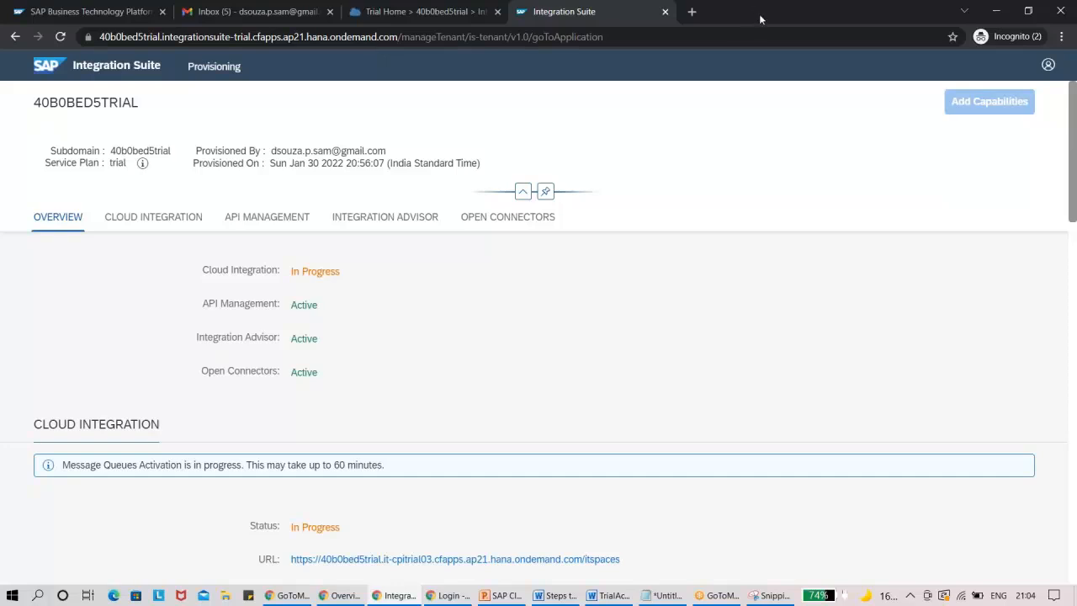
Reduce the browser window and bring up the Integration Trail subaccount's Instances and Subscriptions page in the BTP Cockpit.
left_click_drag(759, 14, 754, 50)
left_click(390, 52)
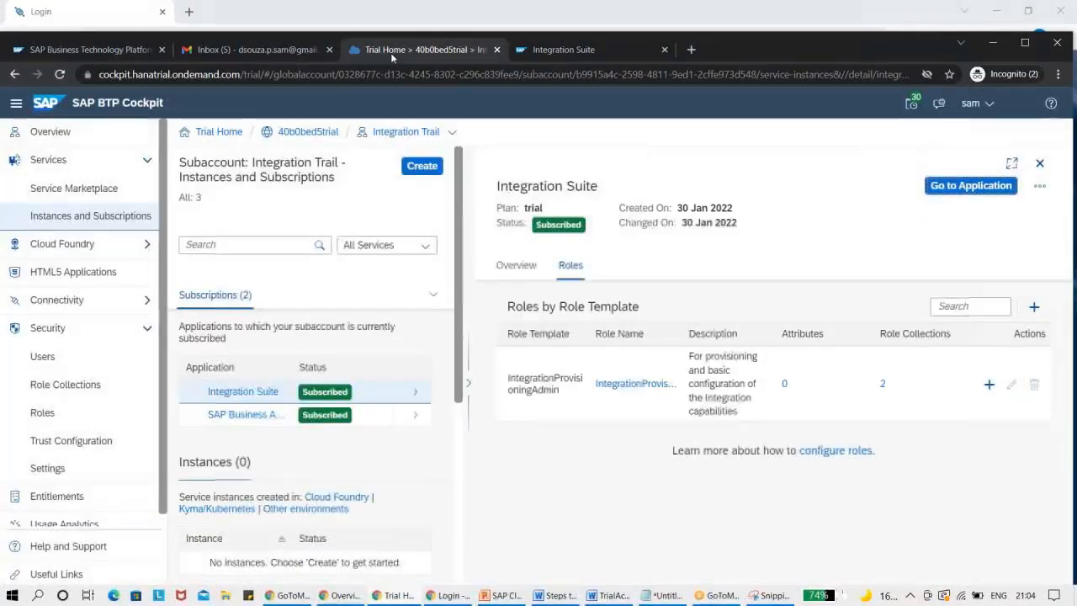
left_click(826, 64)
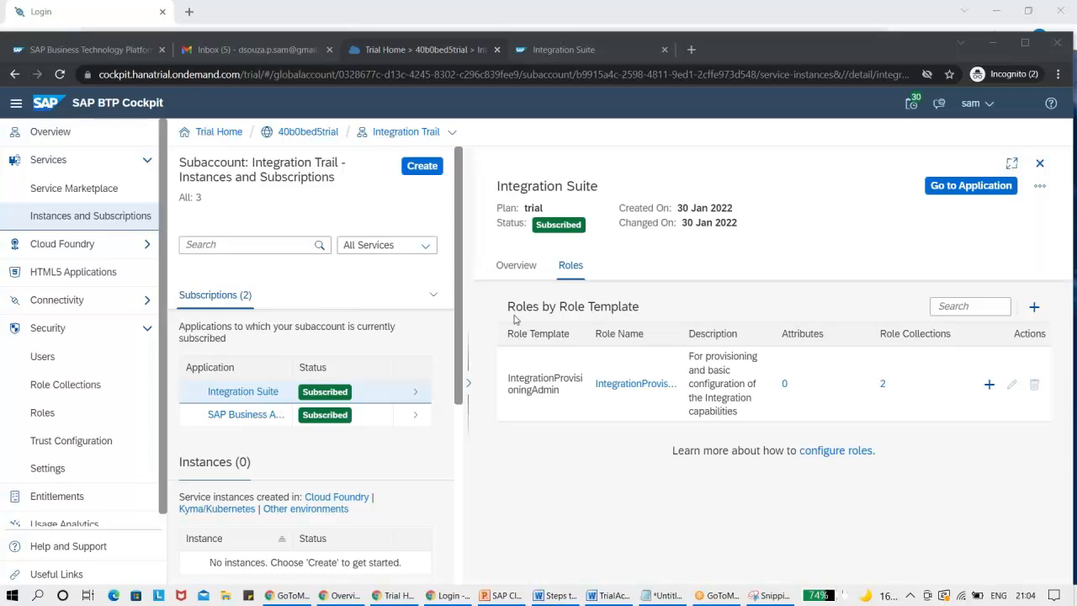
Switch to the TrialAccount Word guide and review its capability activation steps up to the activation status page.
left_click(609, 596)
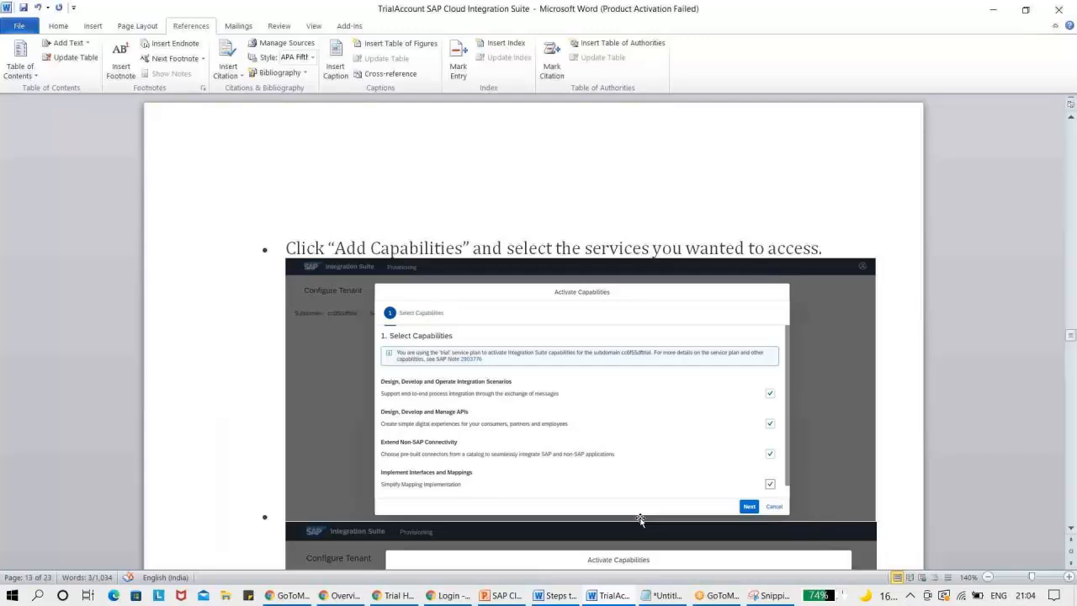
left_click(1070, 528)
left_click_drag(1070, 528, 1070, 528)
left_click_drag(1070, 349, 1071, 354)
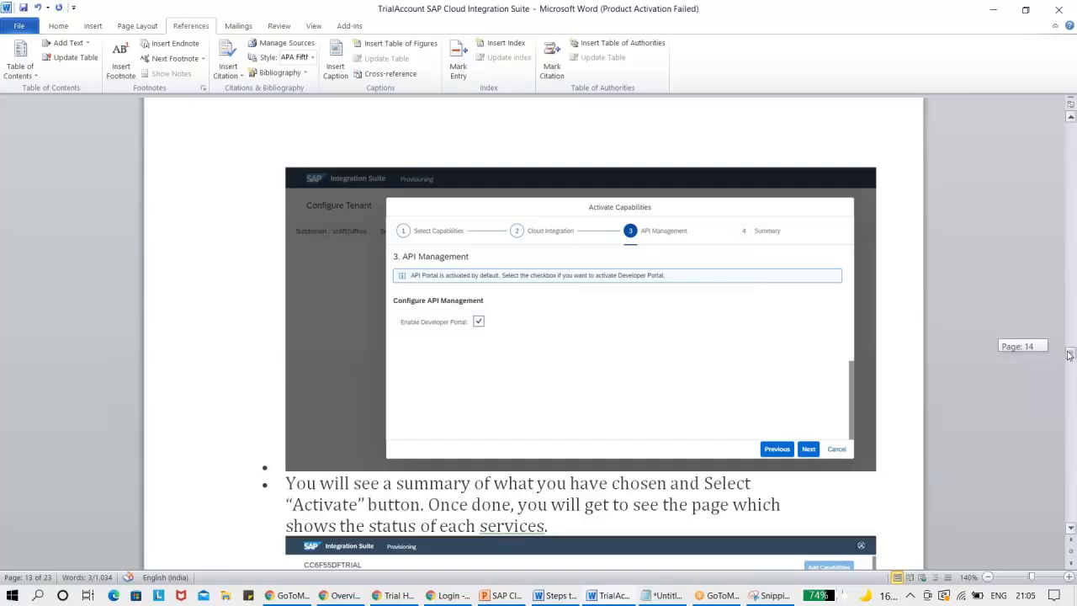
mouse_move(1069, 354)
left_mouse_down()
mouse_move(1066, 372)
mouse_move(1066, 362)
left_mouse_up()
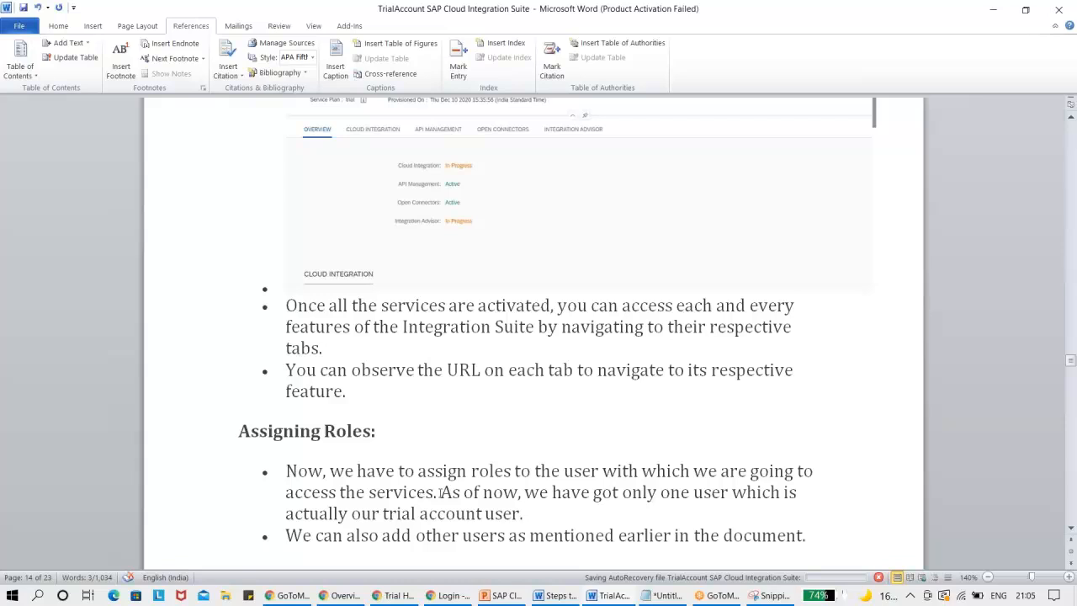
Read the guide's Assigning Roles section, from the Trust Configuration instructions to the table of role collections per capability.
left_click(1072, 529)
left_click(1071, 529)
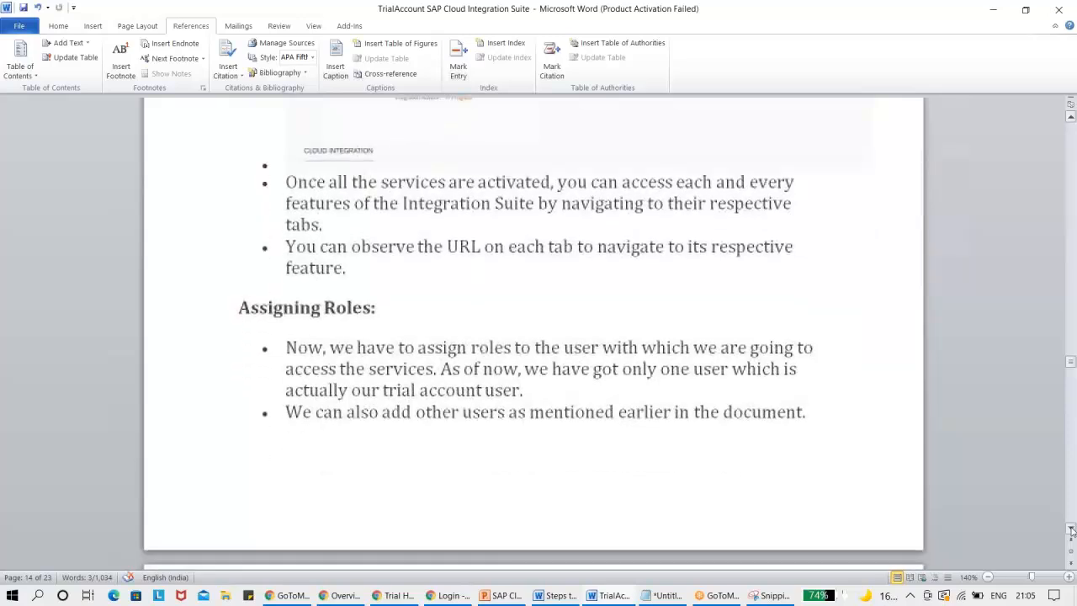
left_click(1072, 528)
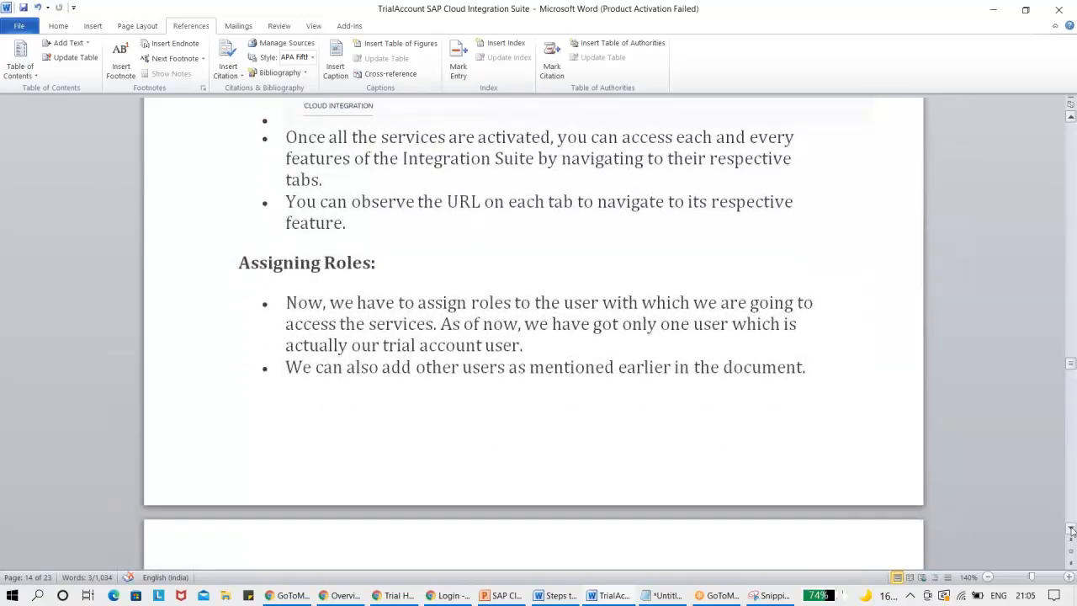
left_click(1071, 529)
left_click(1071, 528)
left_click(1071, 529)
left_click(1071, 529)
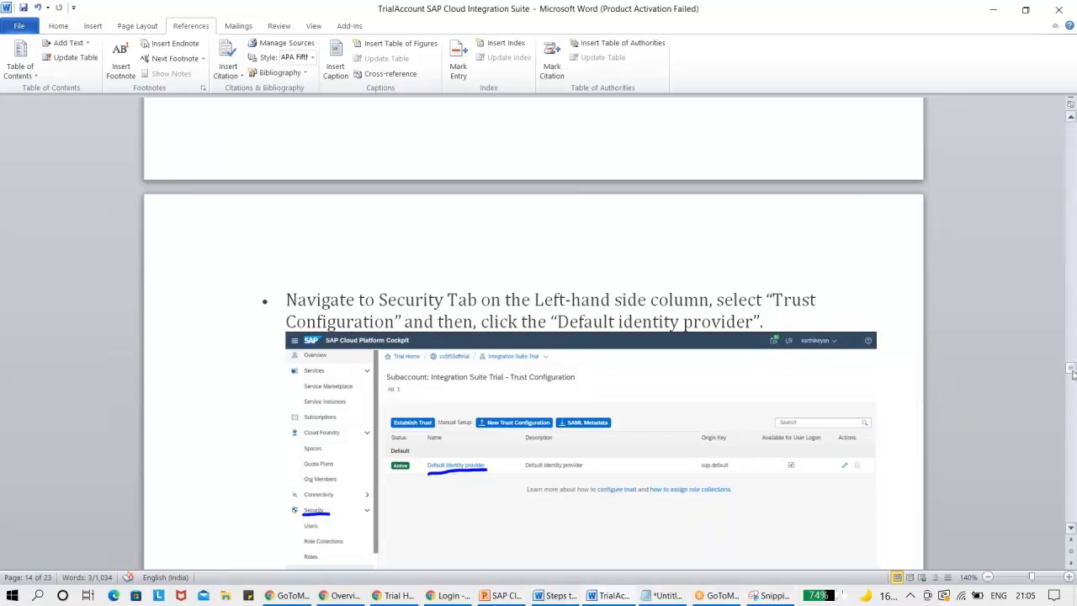
left_click_drag(1072, 372, 1073, 383)
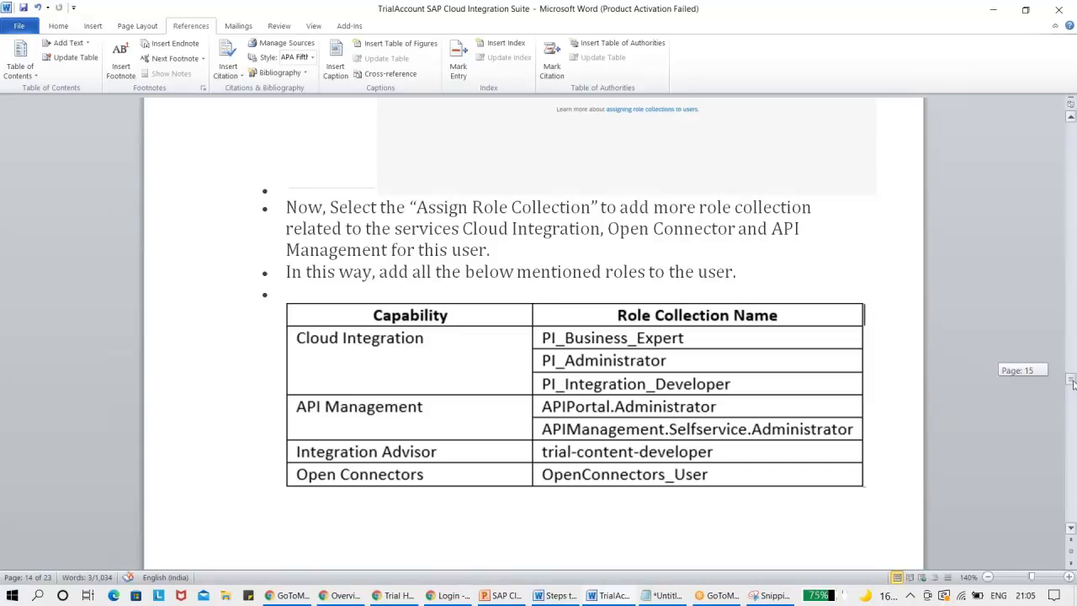
left_click_drag(1072, 383, 1072, 383)
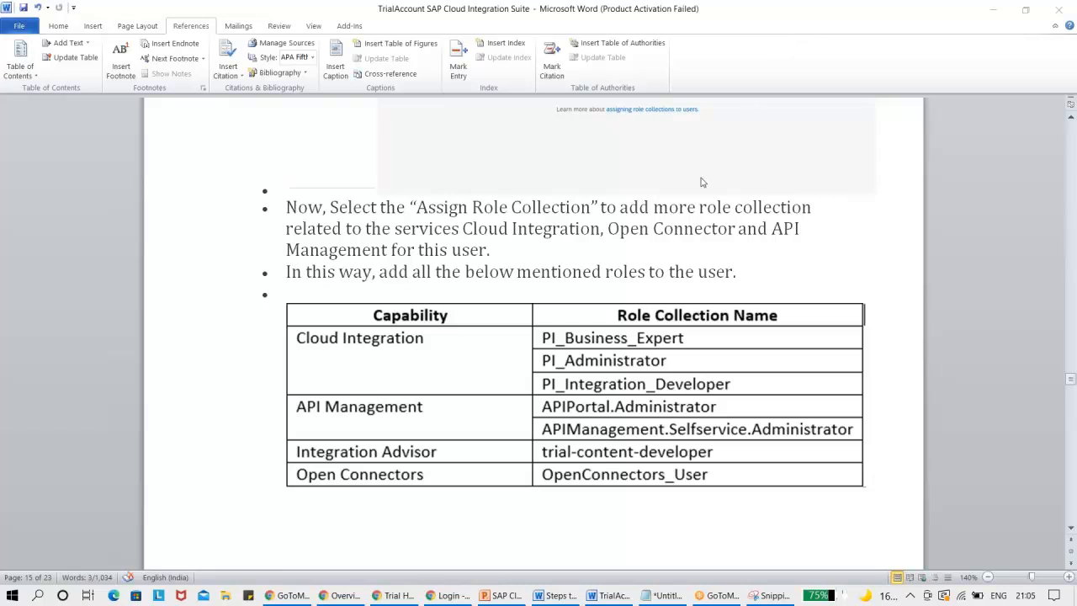
Switch back to Integration Suite in the browser, check the capability statuses, and open the Cloud Integration URL.
key("alt+Tab")
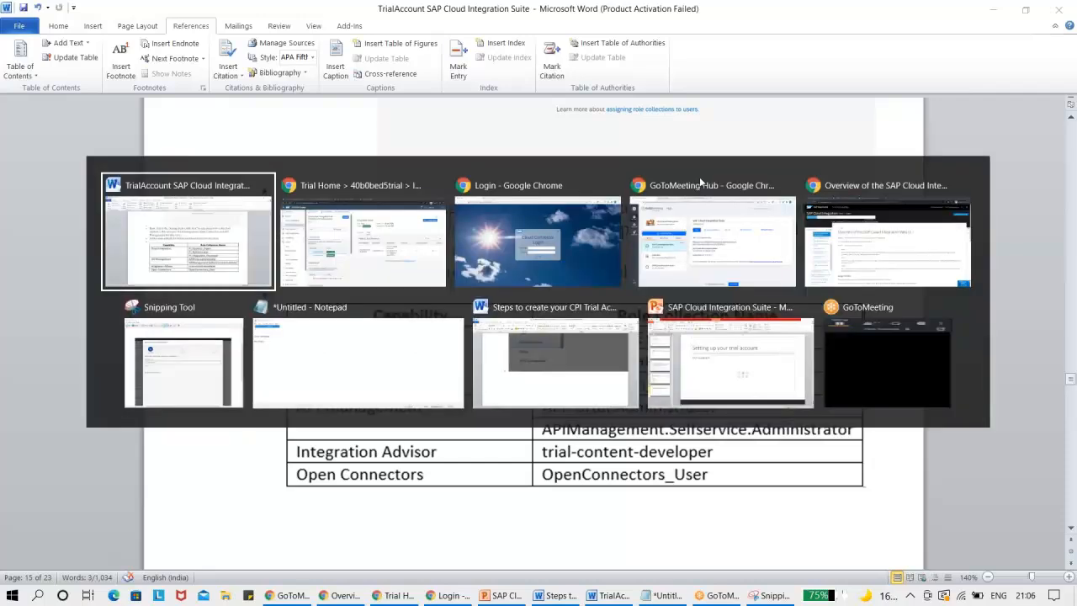
key("alt+Tab")
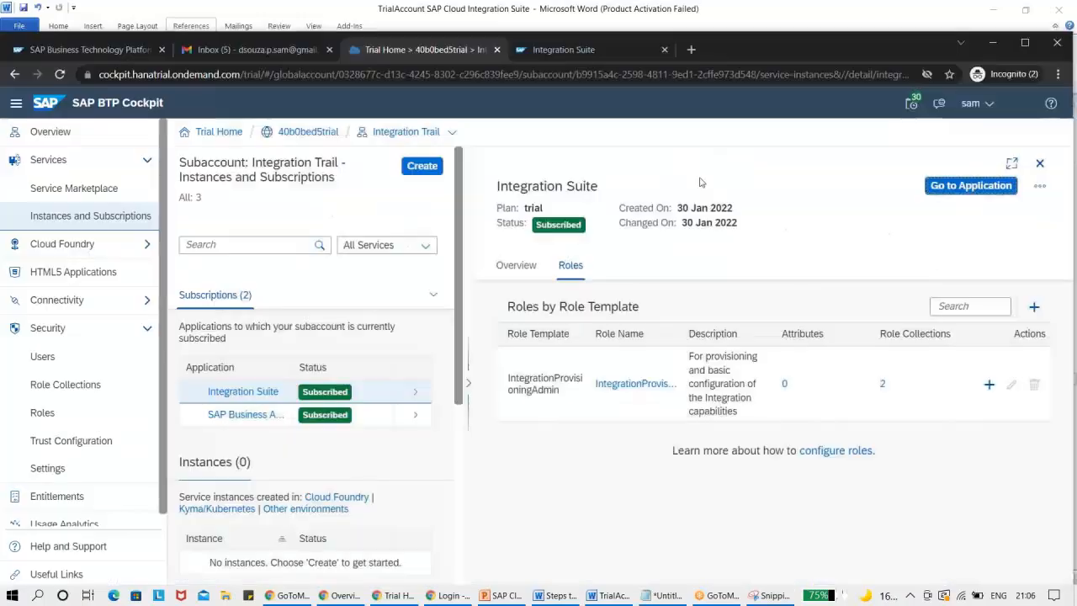
left_click(557, 49)
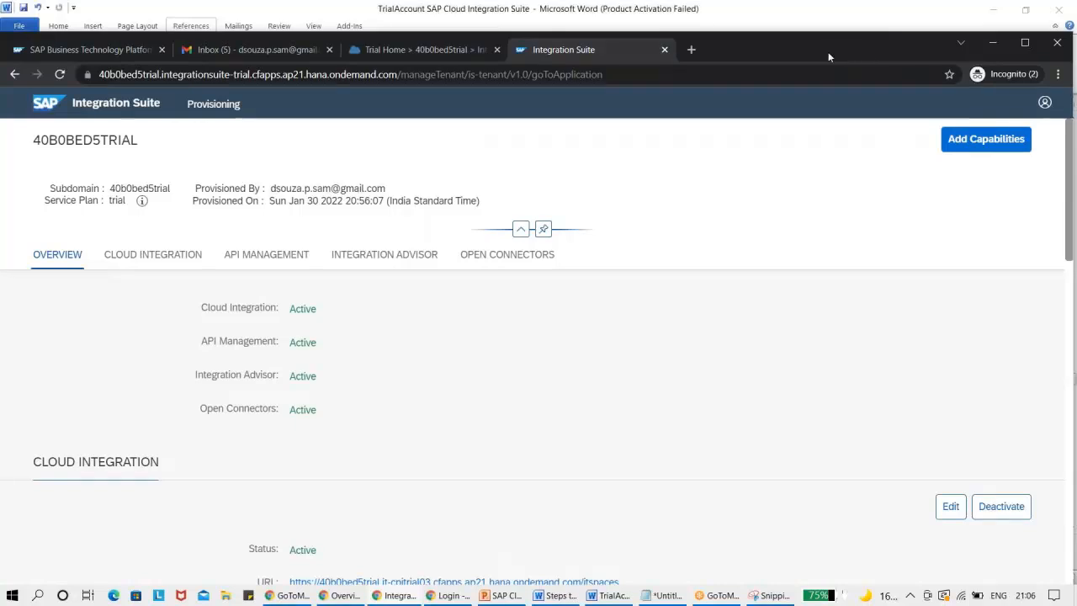
left_click(1023, 44)
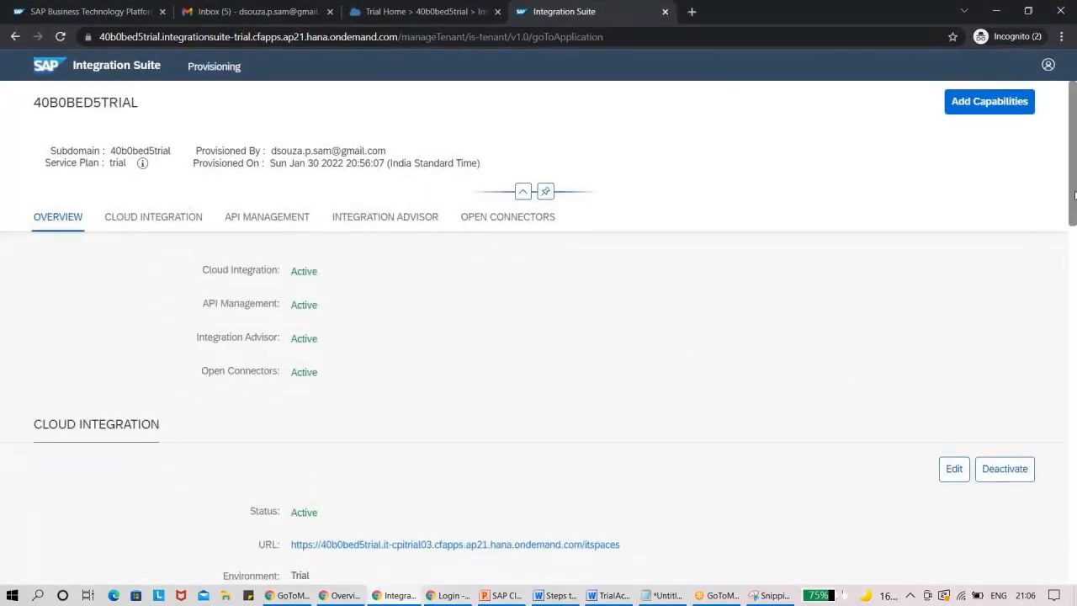
left_click_drag(1075, 195, 1075, 225)
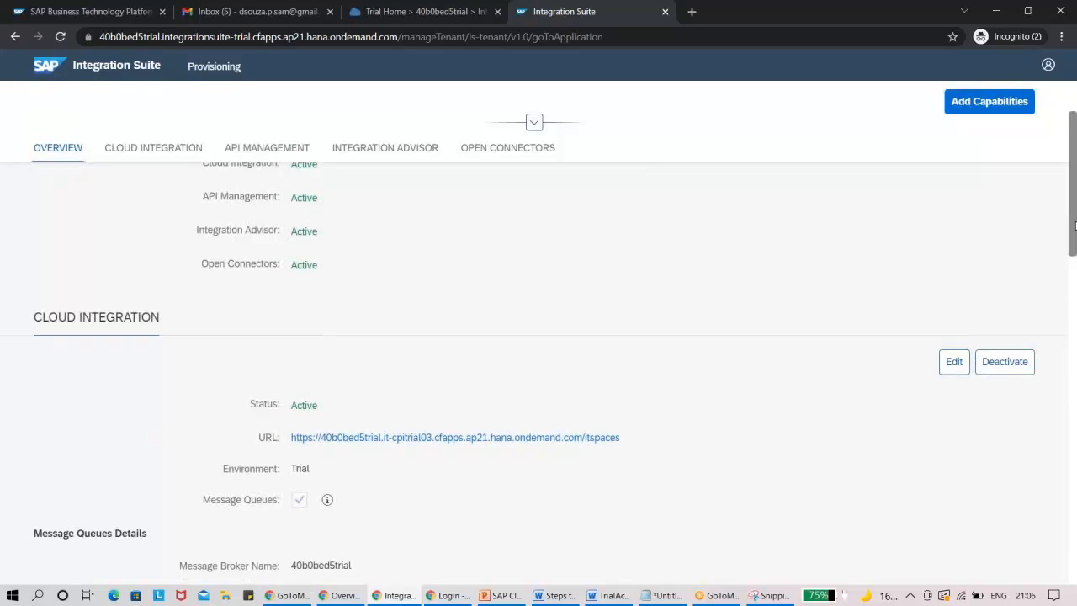
left_click(547, 437)
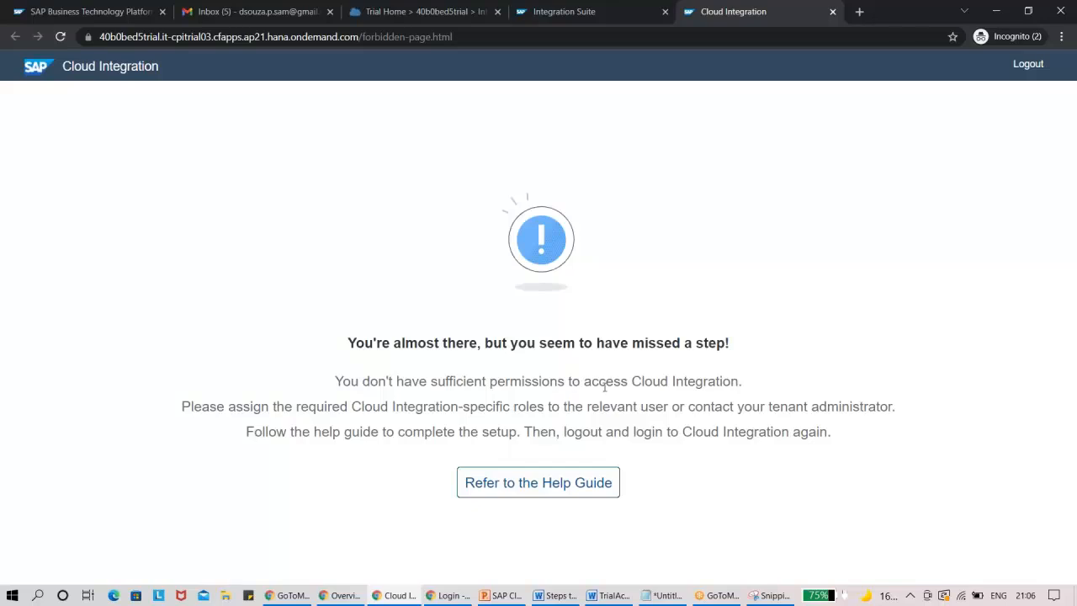
Return to the Integration Suite provisioning page and review the API Management, Integration Advisor and Open Connectors sections with their URLs.
left_click(793, 25)
double_click(907, 11)
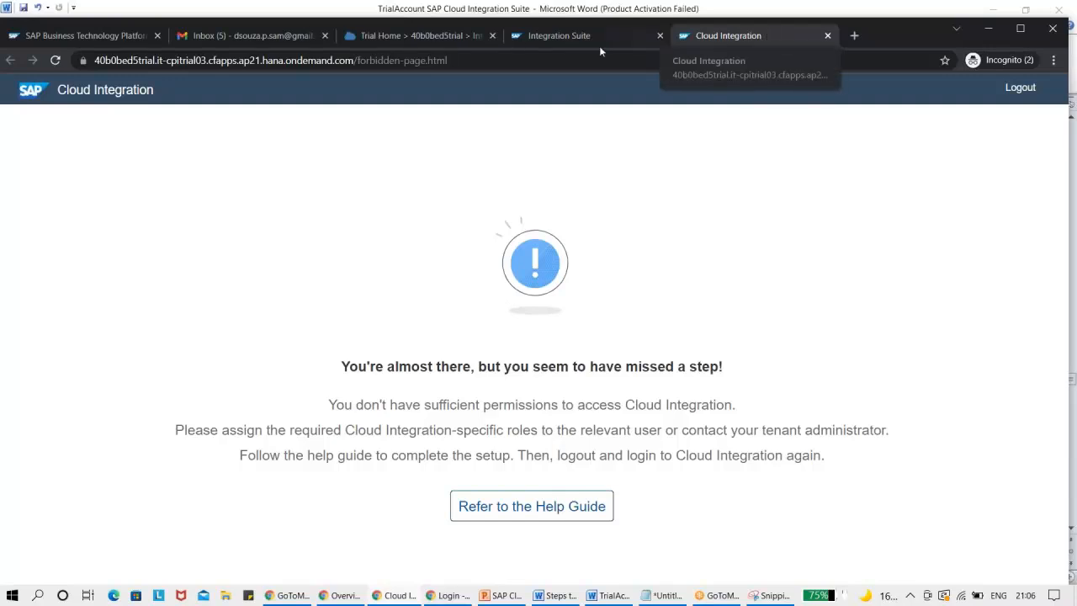
left_click(557, 40)
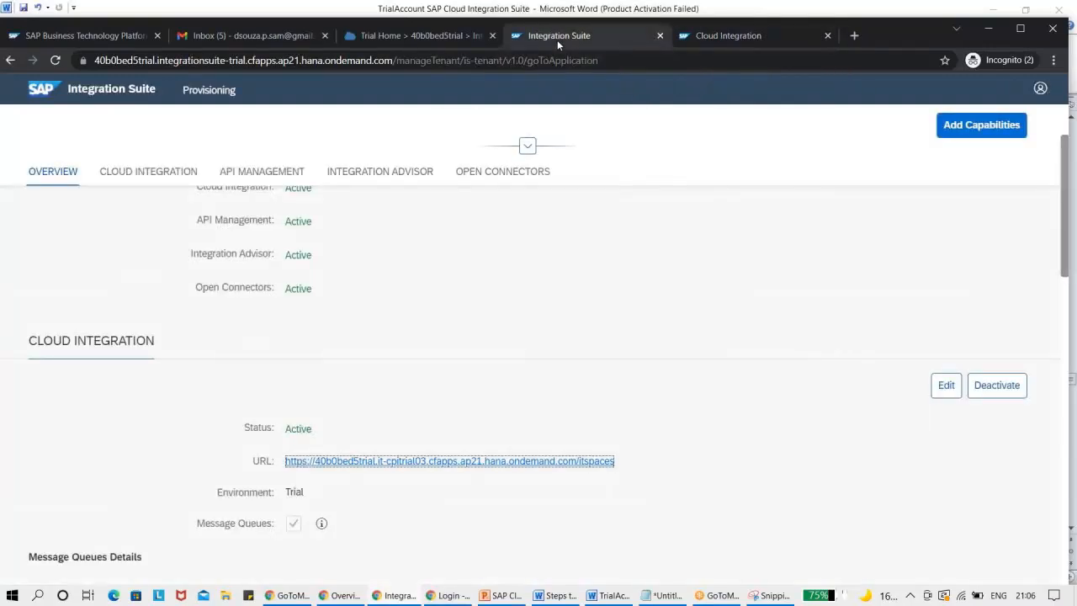
left_click(829, 59)
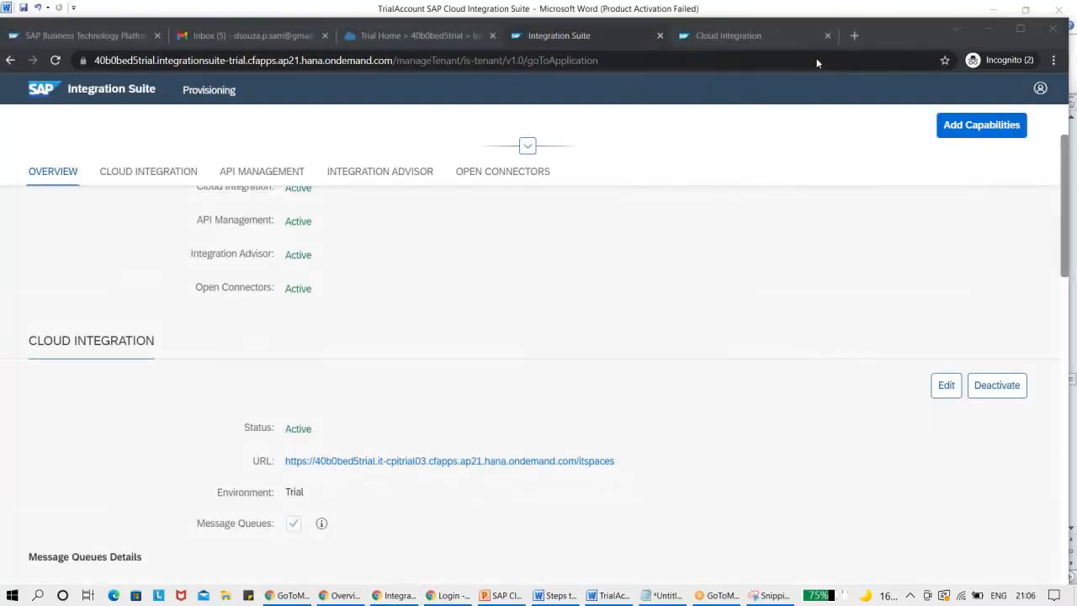
left_click_drag(1064, 159, 1074, 323)
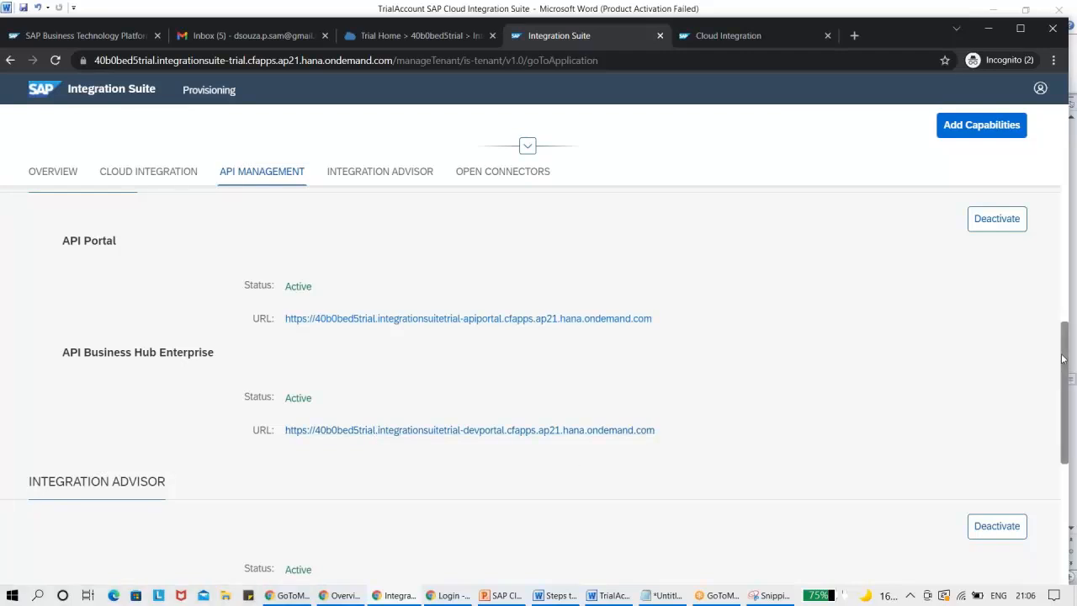
scroll(1062, 396, "down", 3)
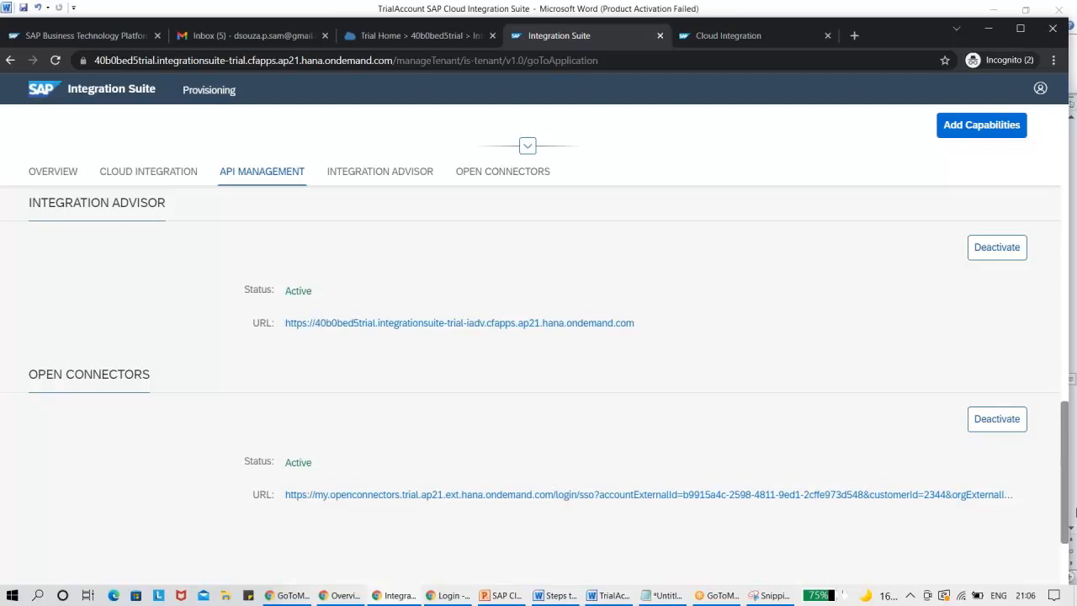
left_click_drag(1066, 467, 1065, 139)
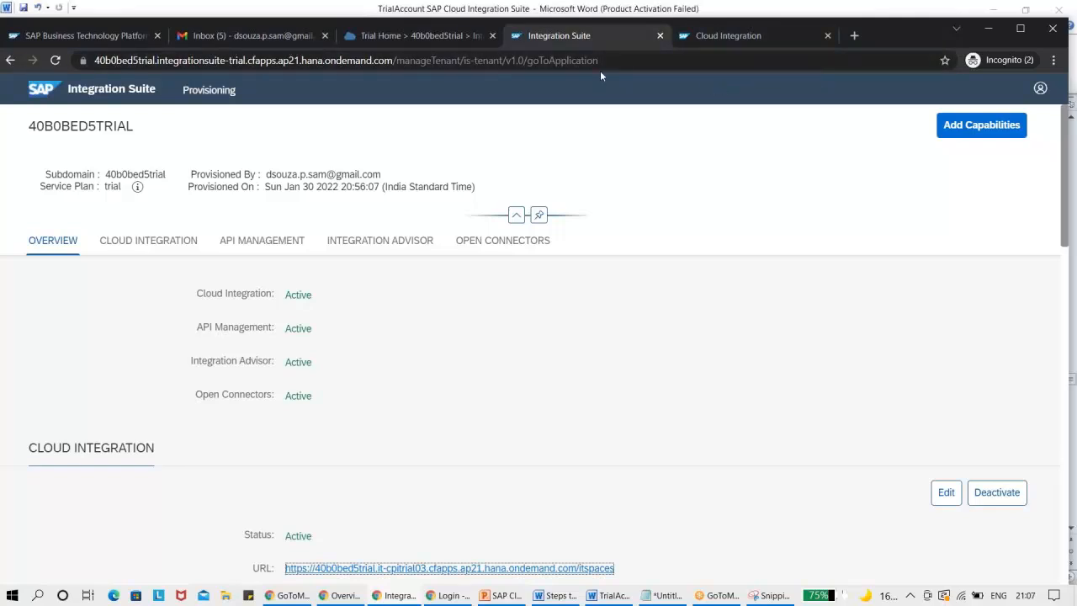
Close the Integration Suite subscription details in the BTP Cockpit and return to the Word guide's role collection table.
left_click(402, 35)
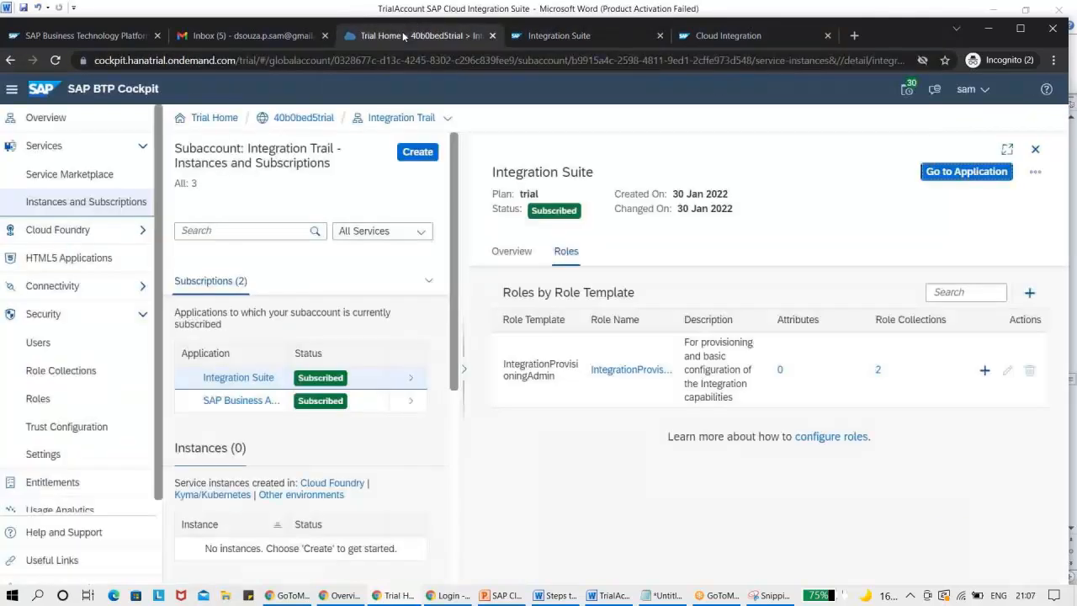
left_click(1035, 149)
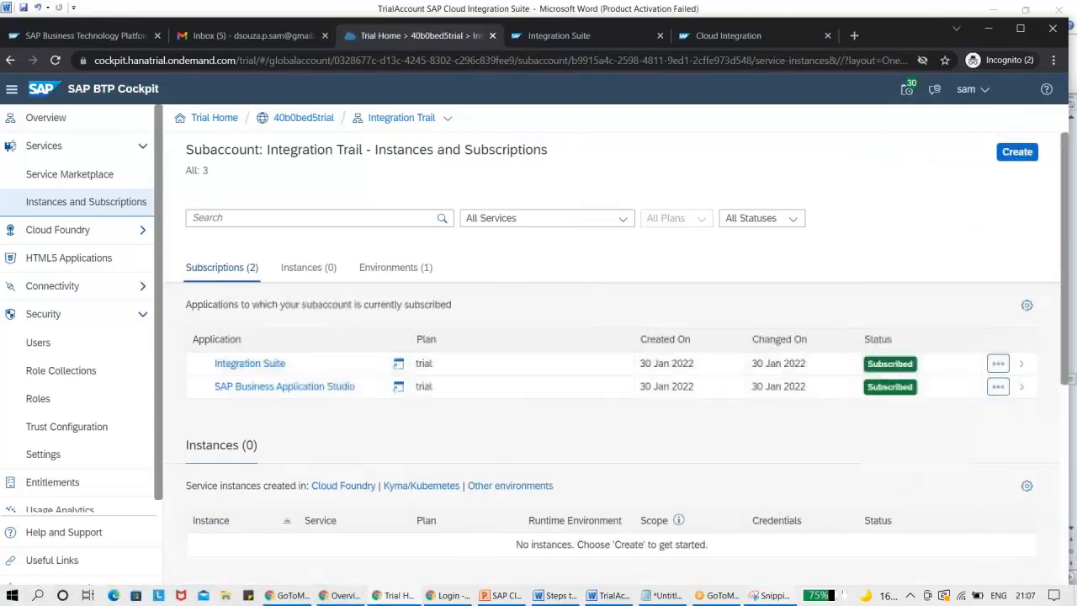
left_click(615, 595)
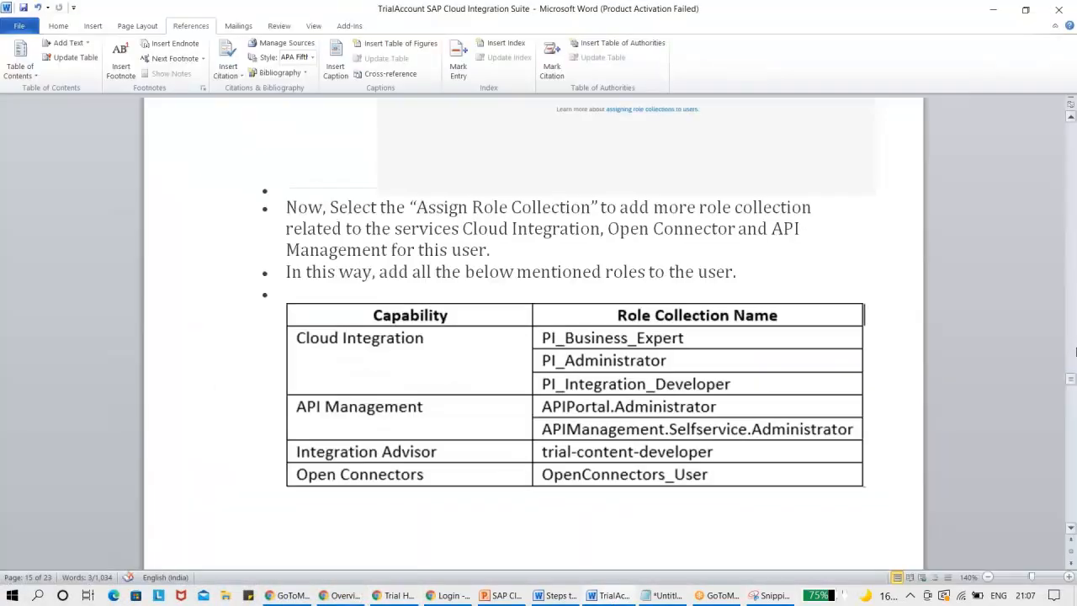
Reread the guide's Assigning Roles section, back to the instruction on Trust Configuration and the Default identity provider.
left_click_drag(1072, 377, 1070, 382)
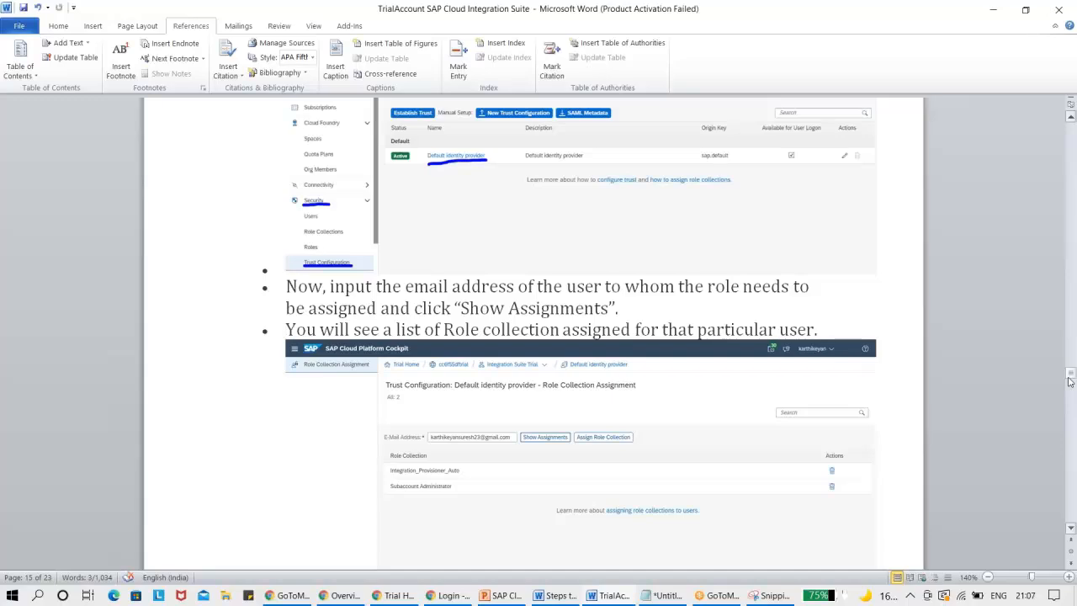
left_click(1071, 121)
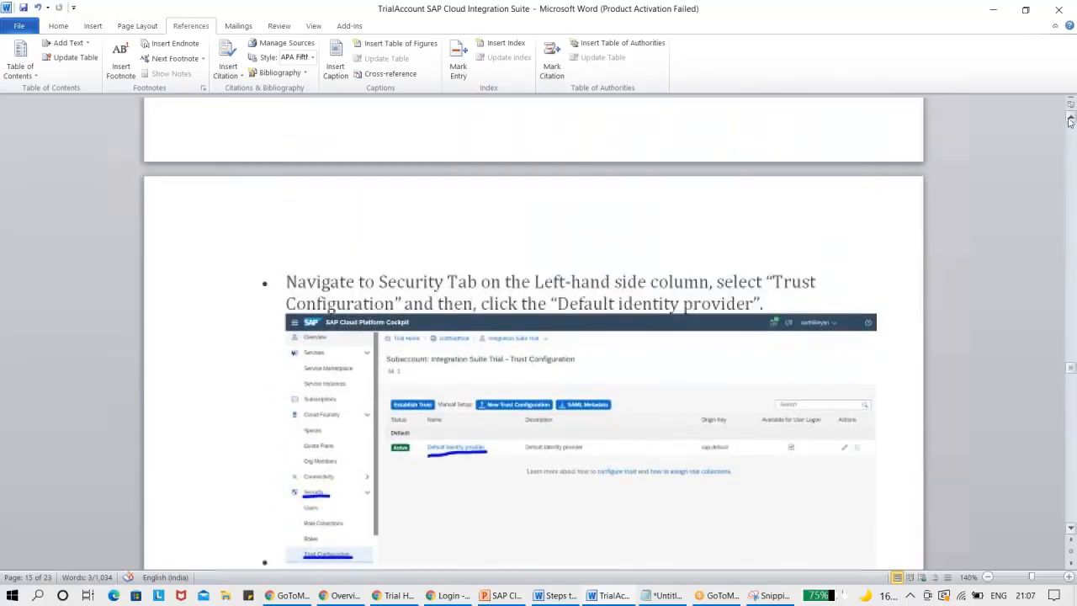
left_click(1070, 120)
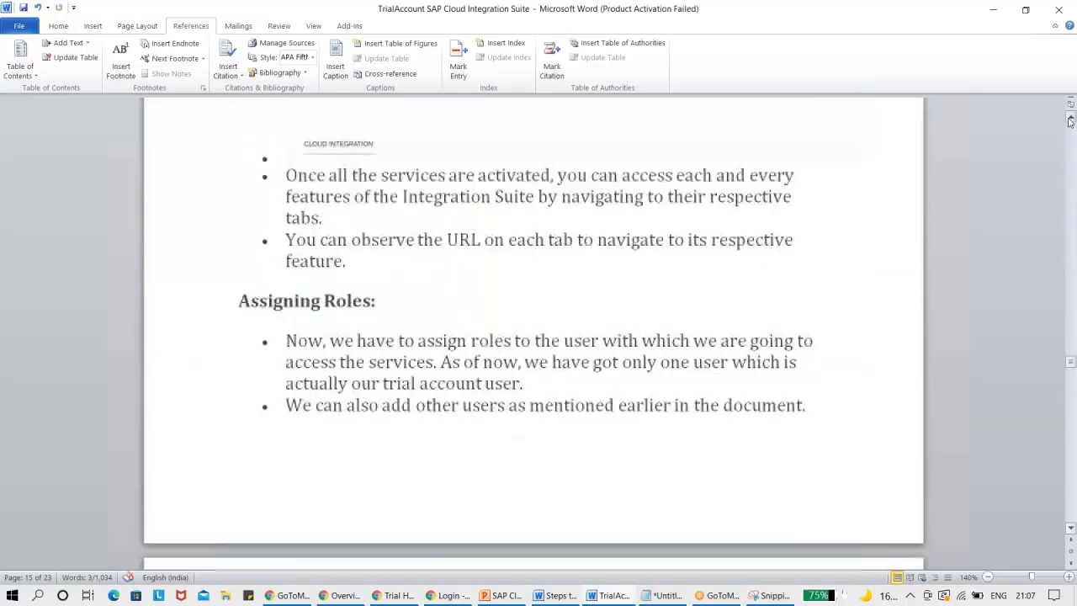
left_click(1071, 120)
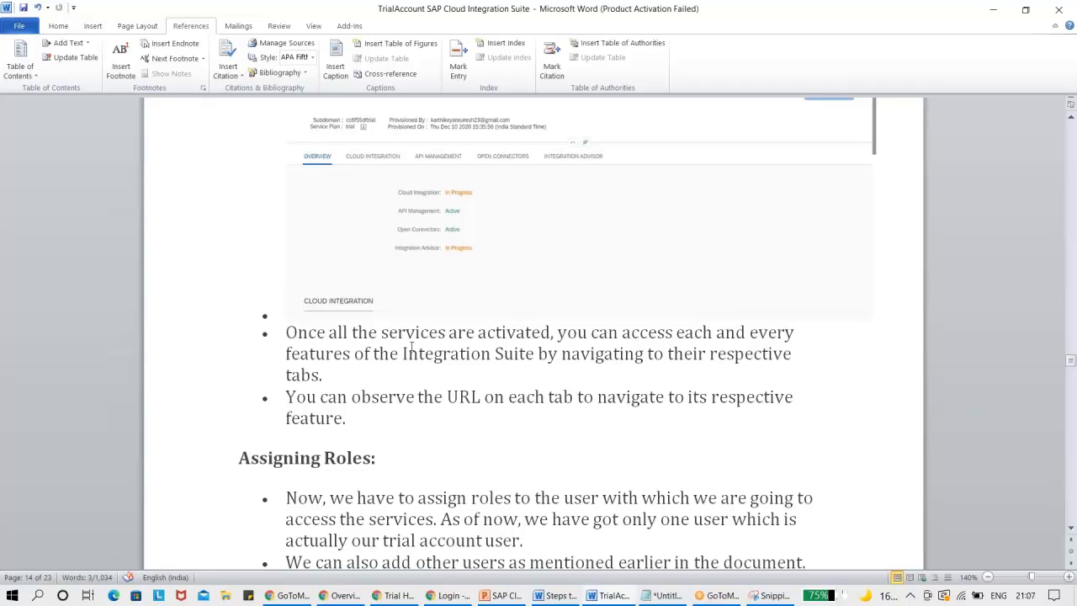
left_click(1071, 528)
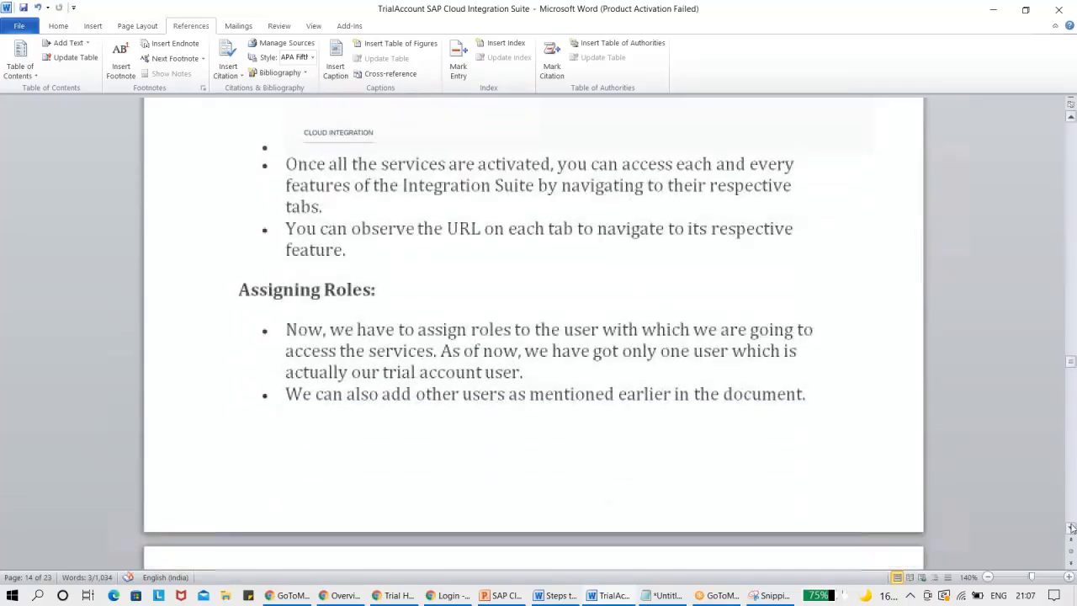
left_click_drag(1071, 528, 1072, 527)
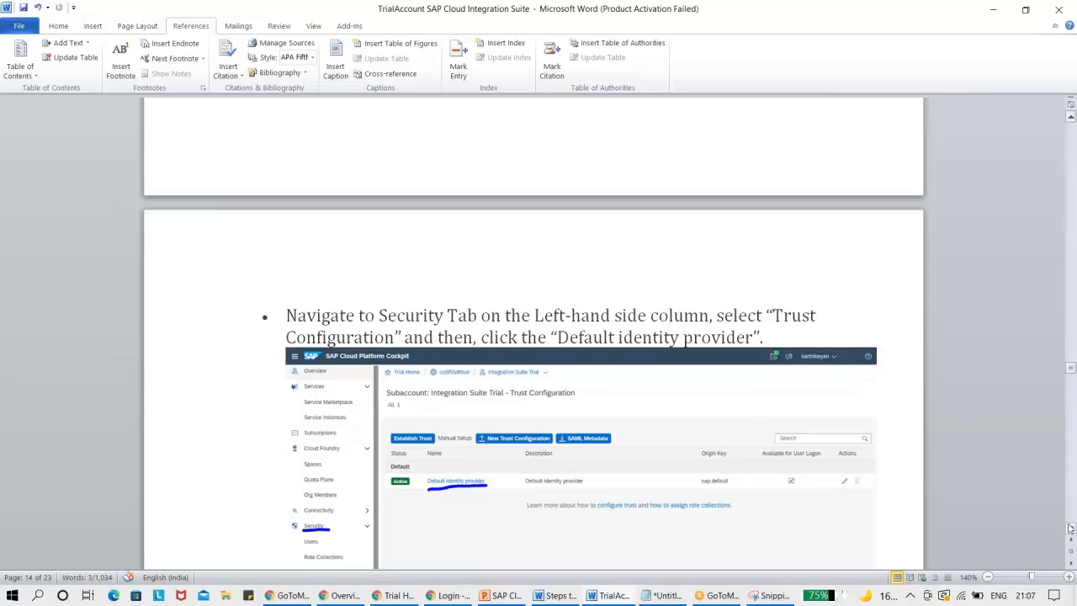
Switch to the BTP Cockpit, open the subaccount's Trust Configuration, and try to open the Default identity provider as the guide describes.
key("alt+Tab")
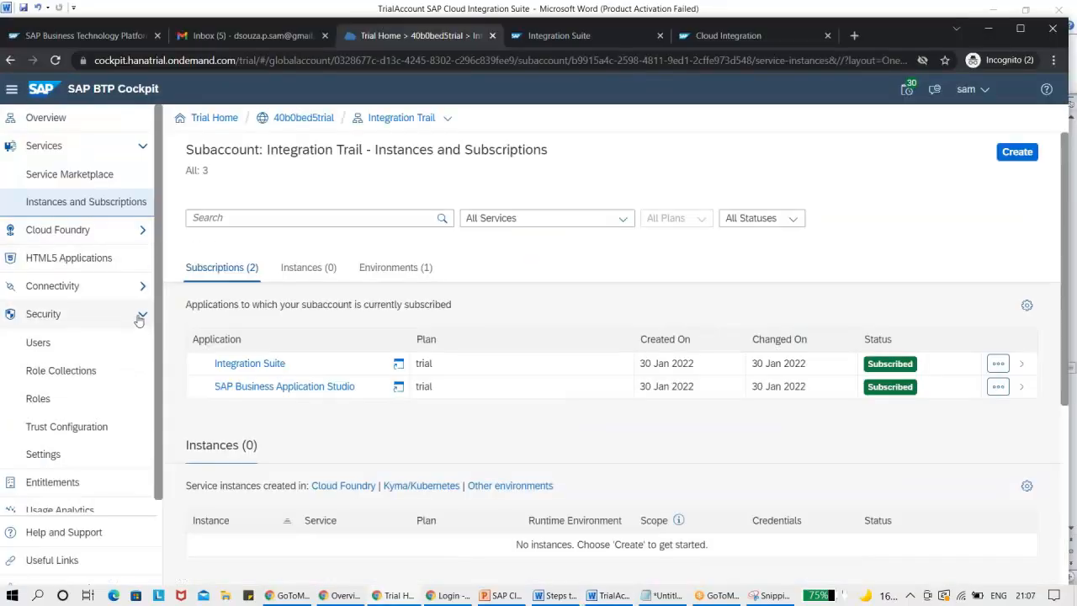
left_click(84, 426)
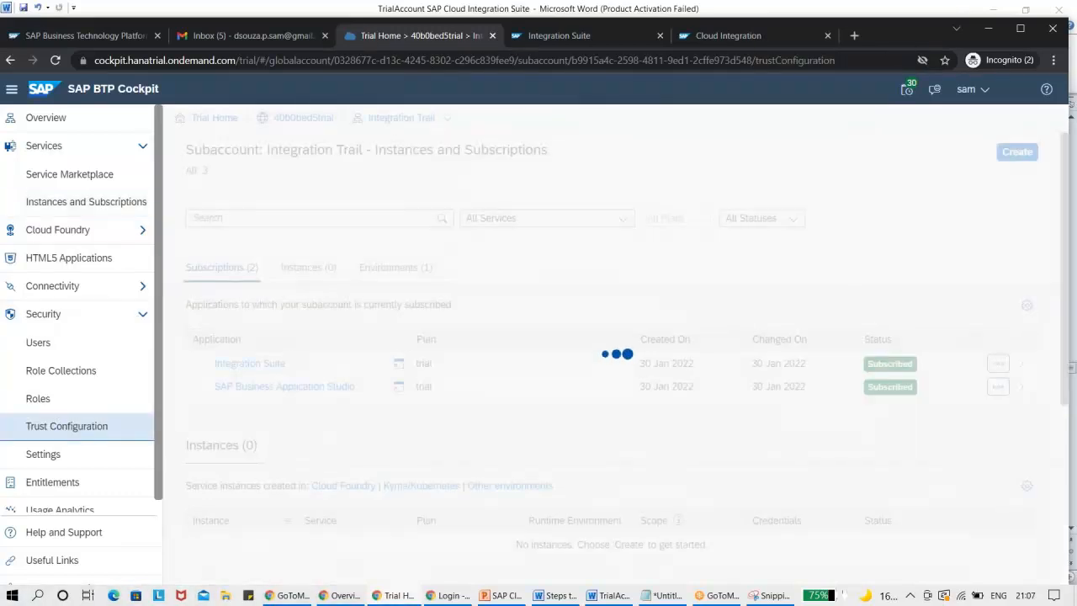
left_click(609, 596)
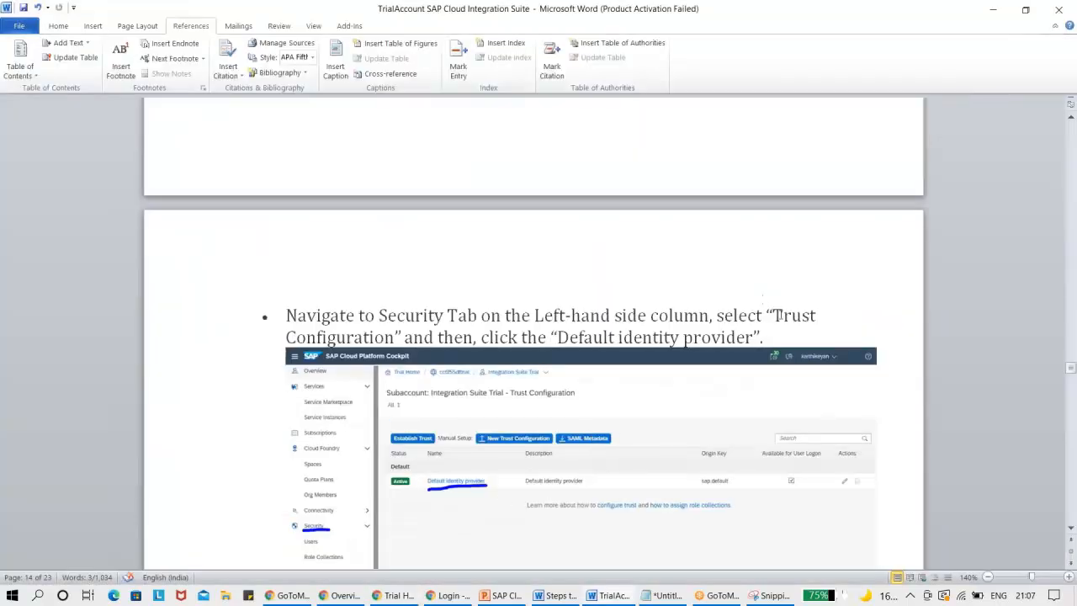
key("alt+Tab")
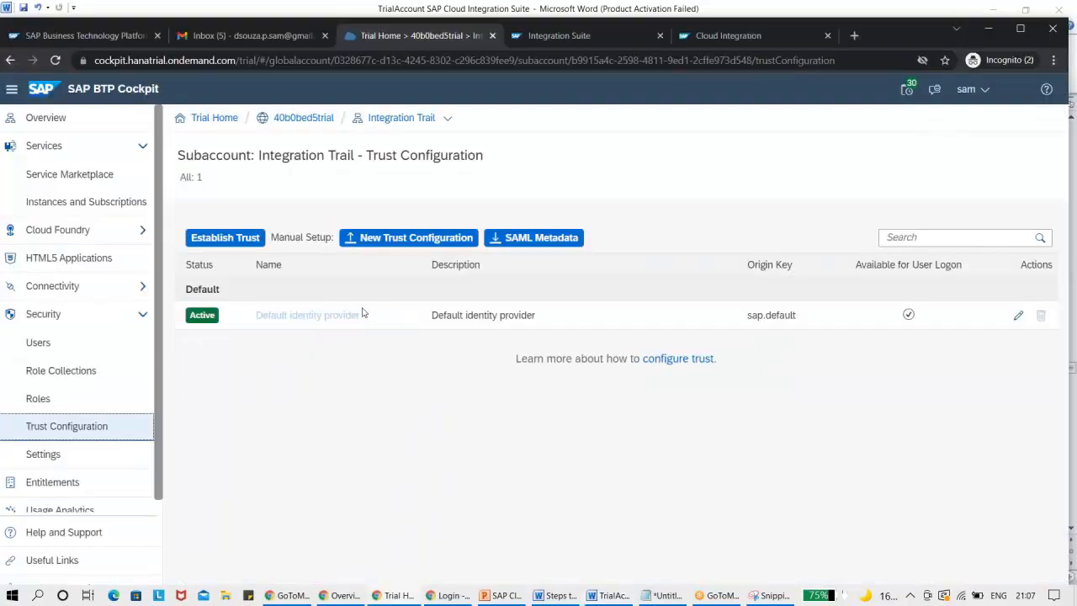
left_click(364, 314)
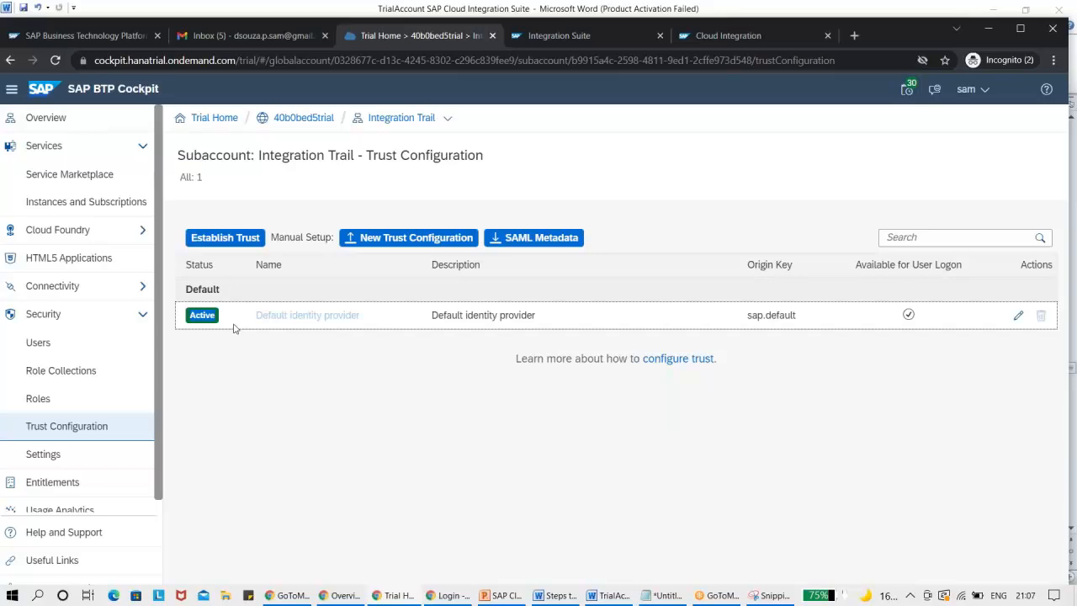
Compare the guide's Default identity provider and Show Assignments instructions with the Trust Configuration page in the BTP Cockpit.
key("alt+Tab")
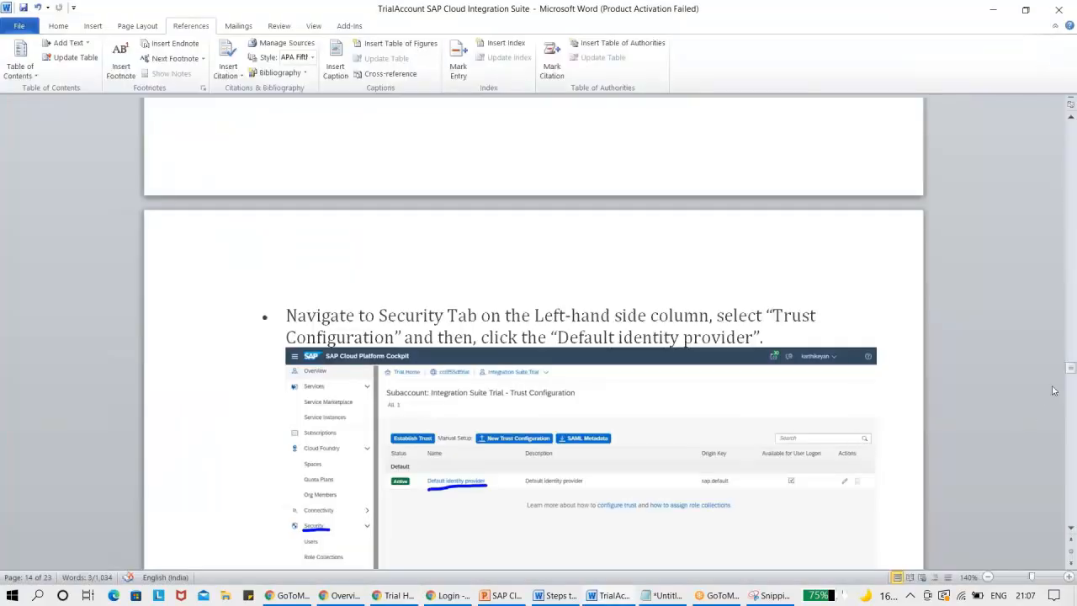
left_click(1072, 368)
left_click_drag(1073, 368, 1073, 372)
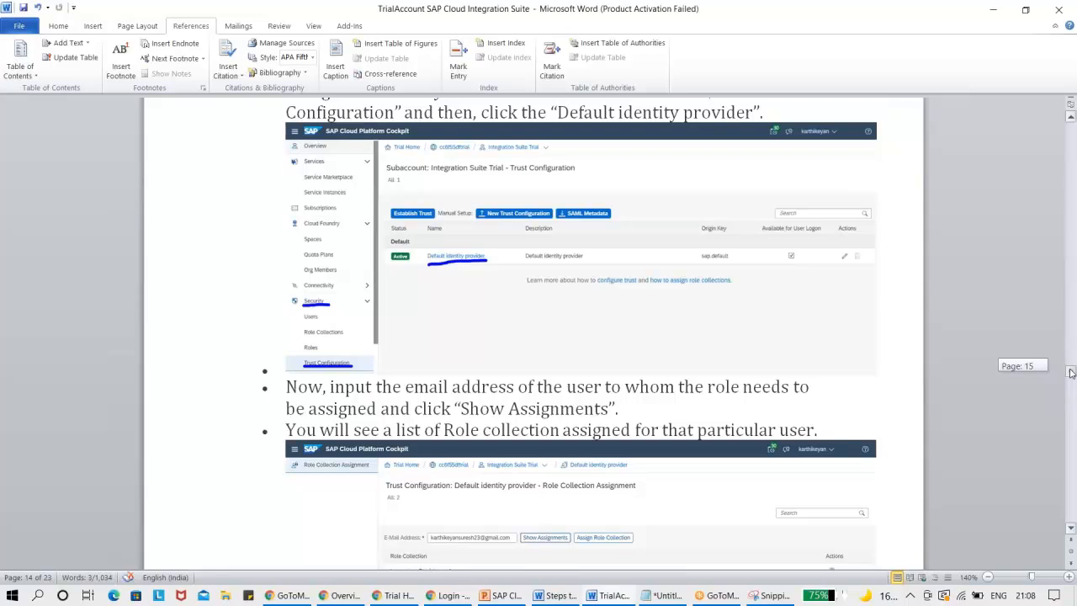
left_click_drag(1072, 372, 1072, 371)
key("alt+Tab")
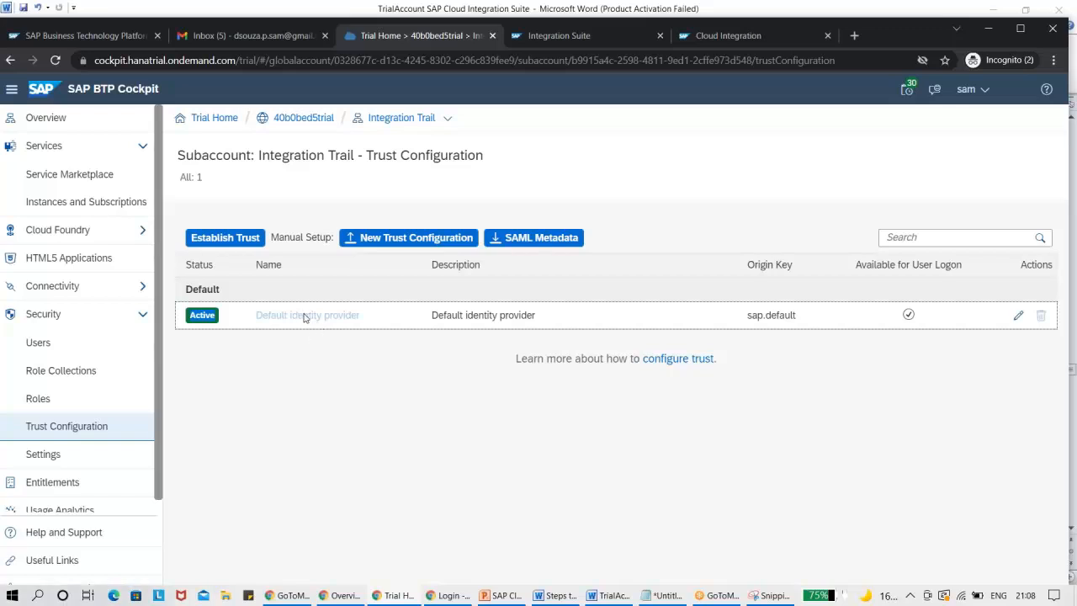
key("alt+Tab")
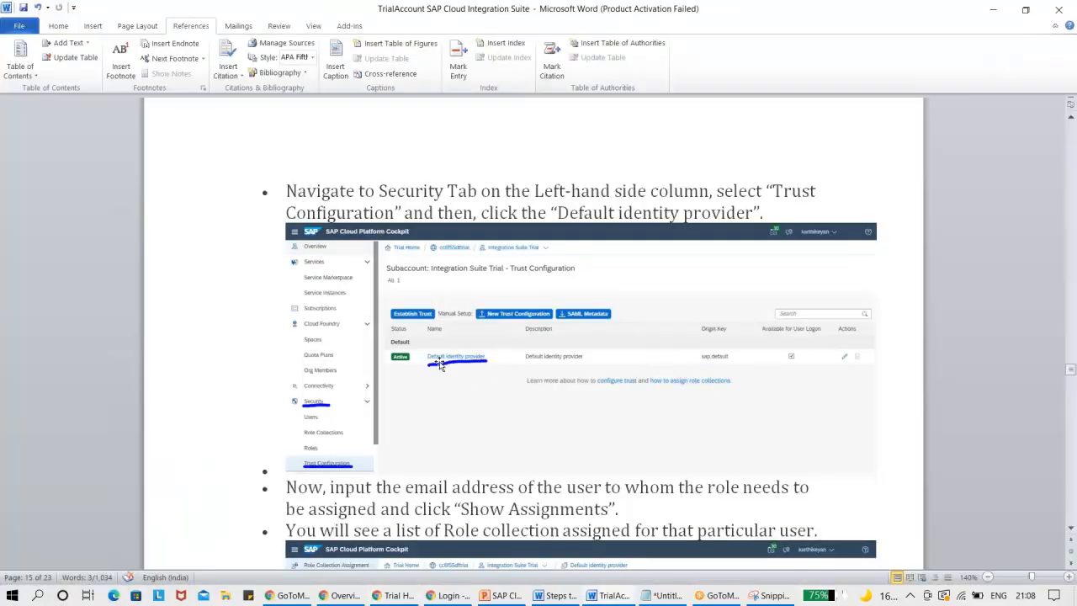
left_click(1071, 528)
scroll(454, 410, "down", 5)
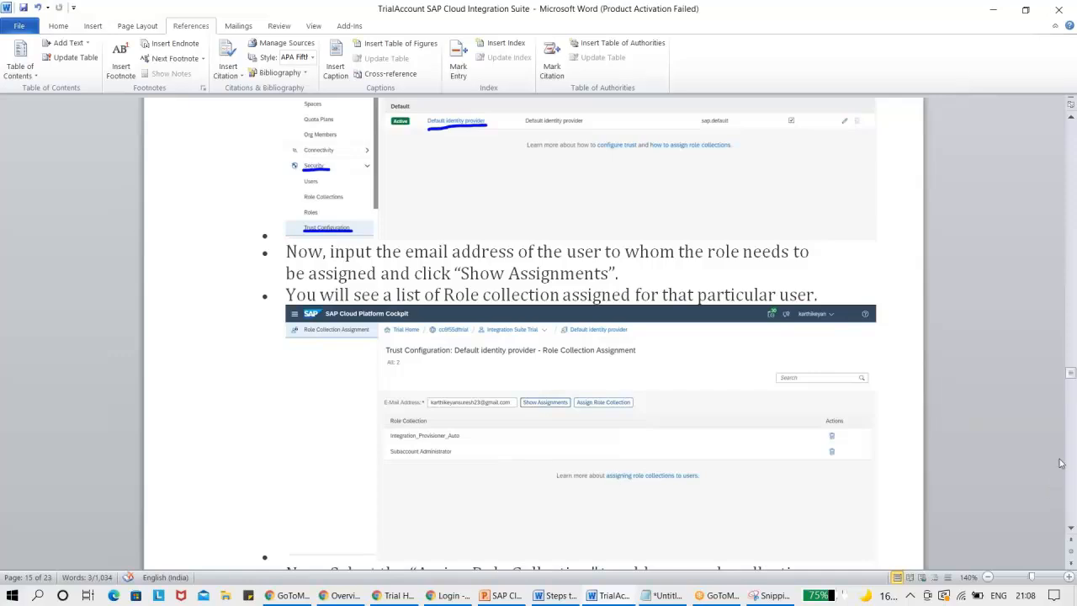
left_click_drag(1072, 383, 1071, 375)
key("alt+Tab")
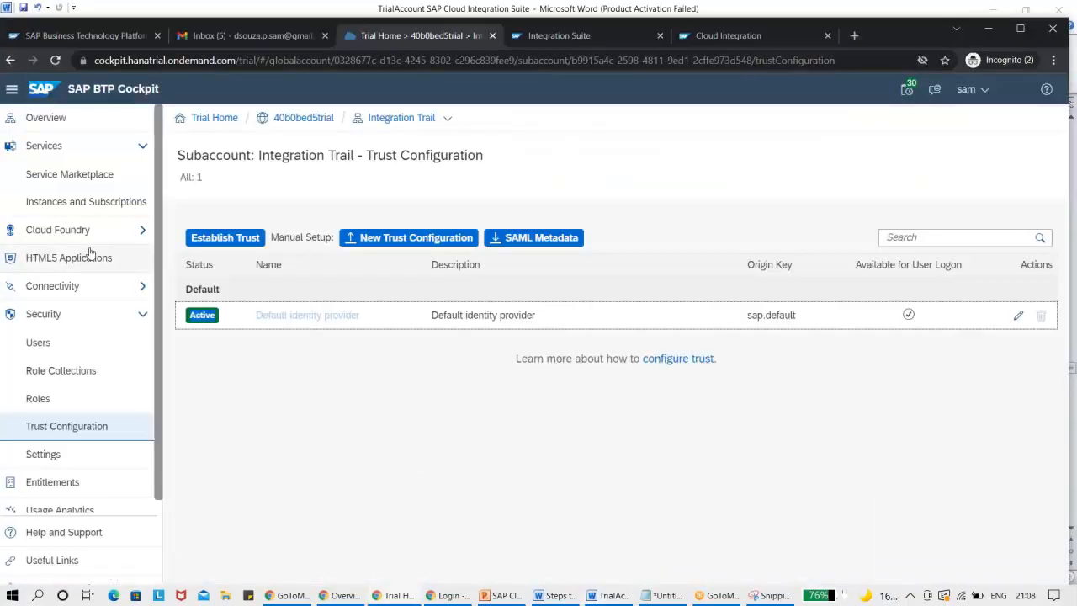
On the subaccount's Users page, view the user's Default identity provider details and look at the New User form without creating a user.
left_click(80, 209)
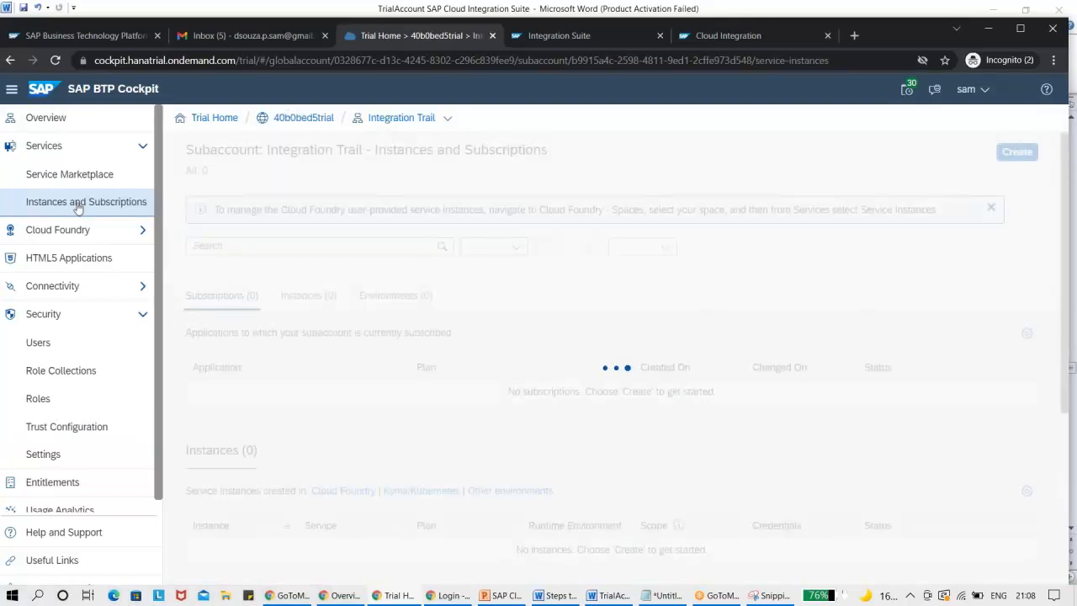
left_click(67, 349)
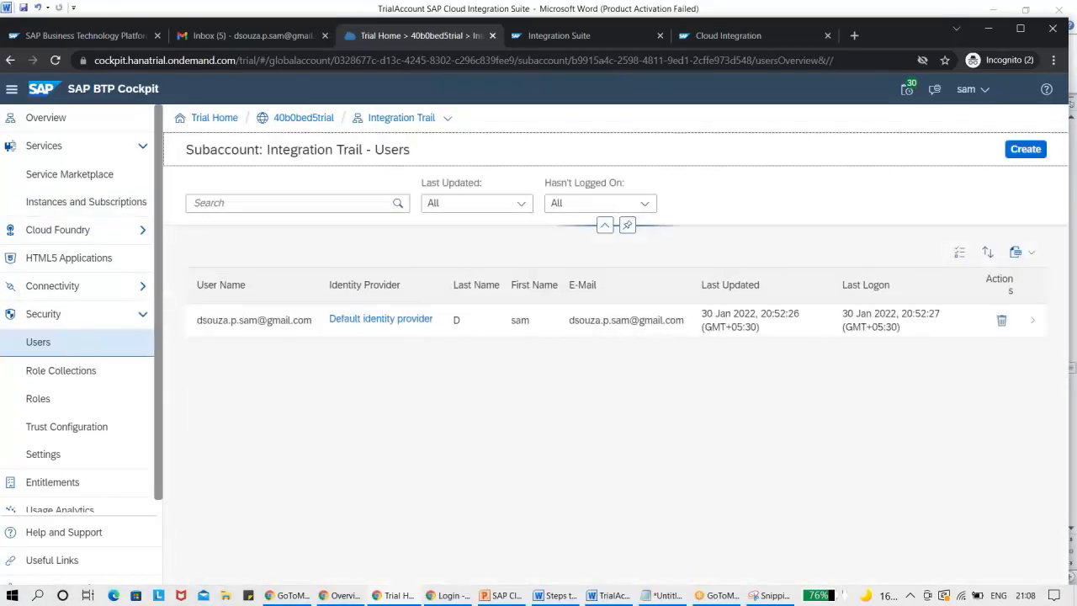
left_click(378, 324)
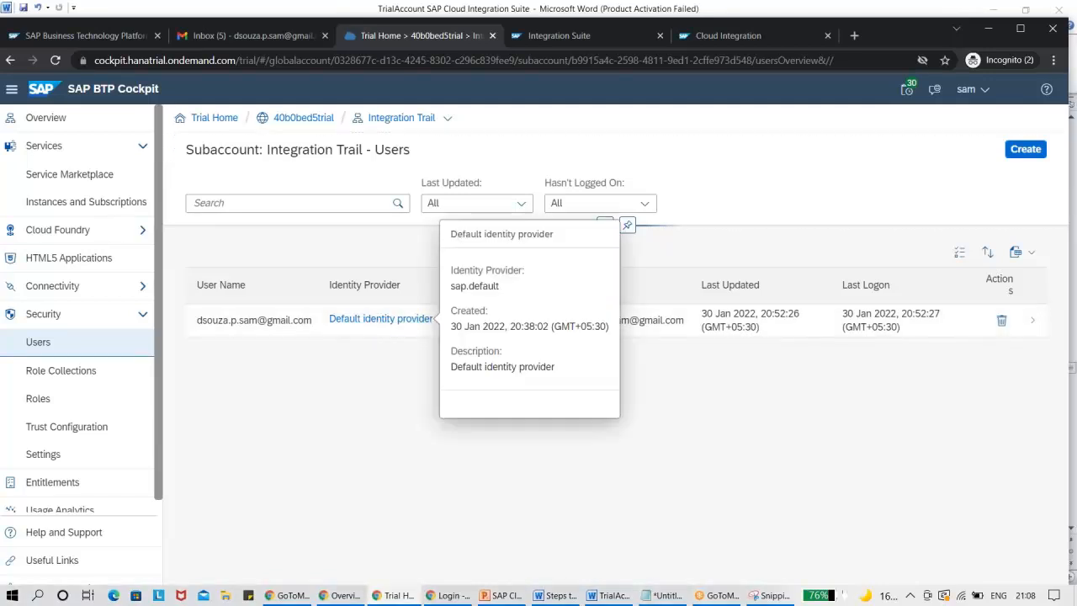
left_click(376, 403)
left_click(368, 323)
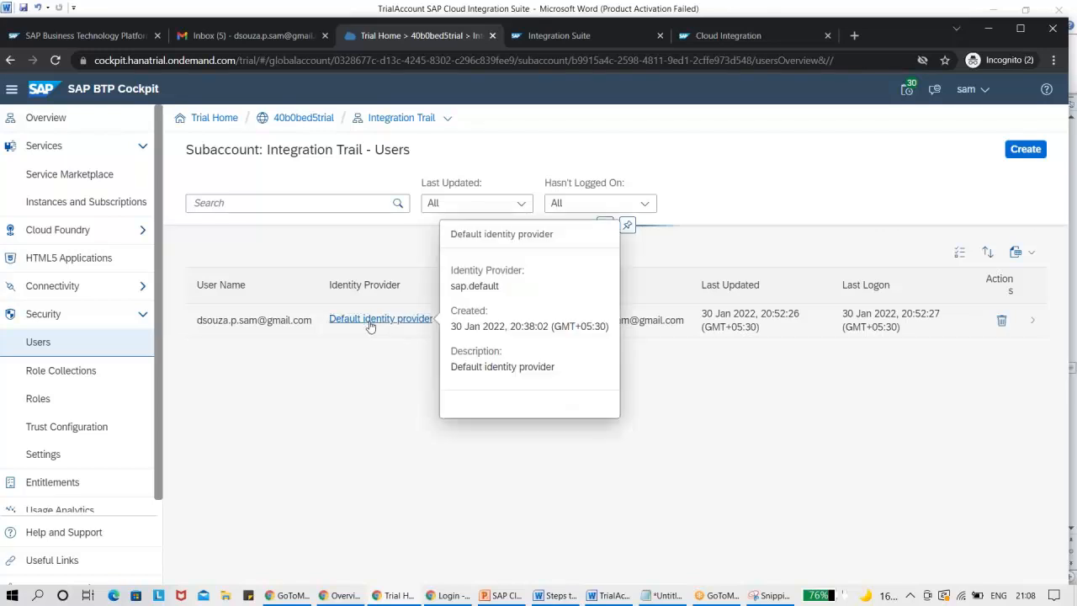
left_click(368, 324)
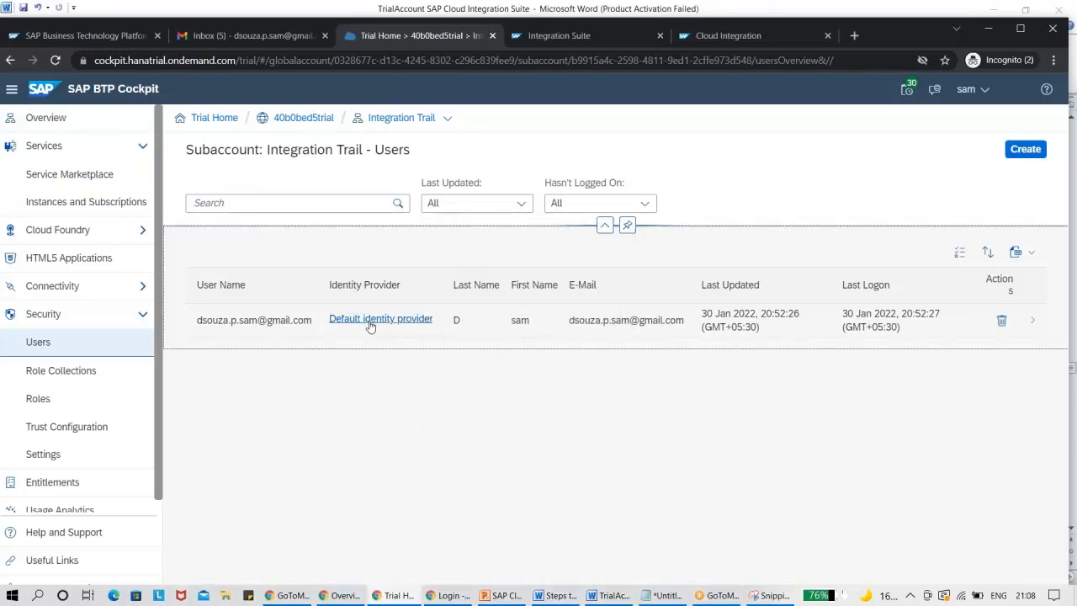
left_click(1033, 260)
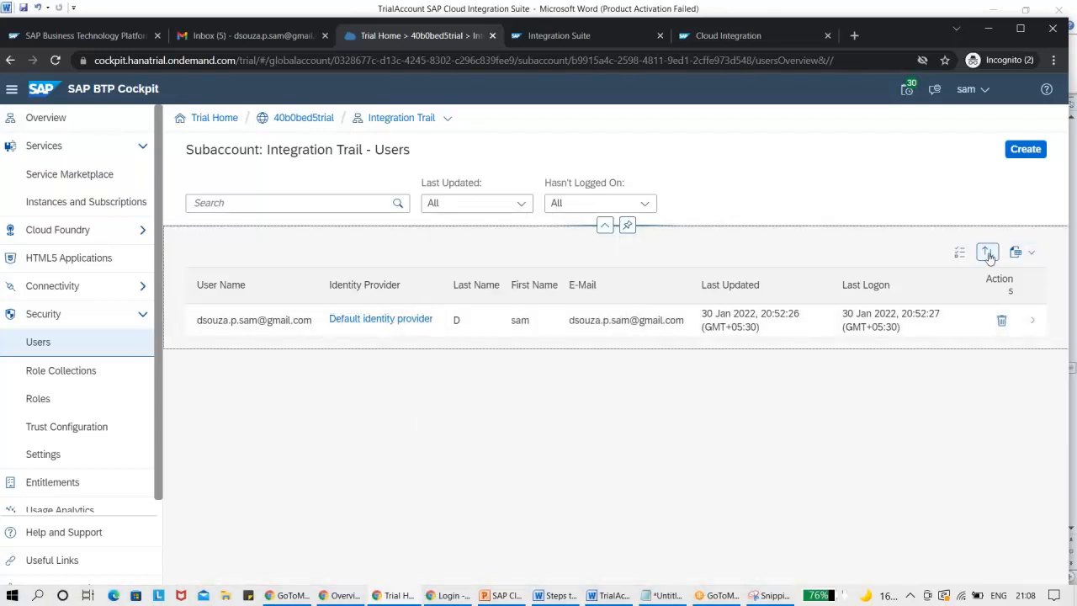
left_click(1021, 161)
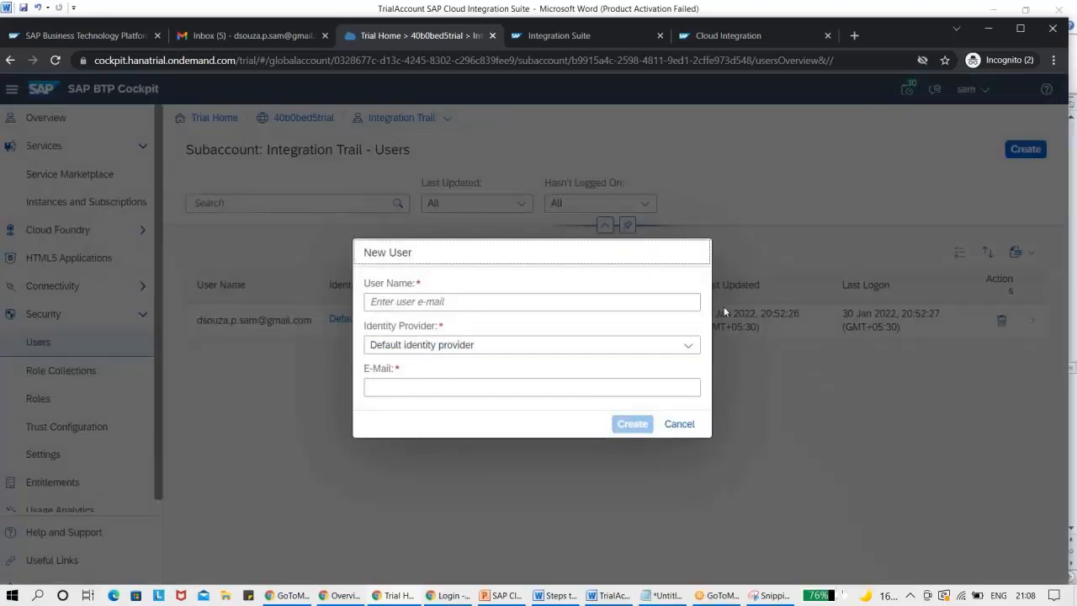
left_click(678, 431)
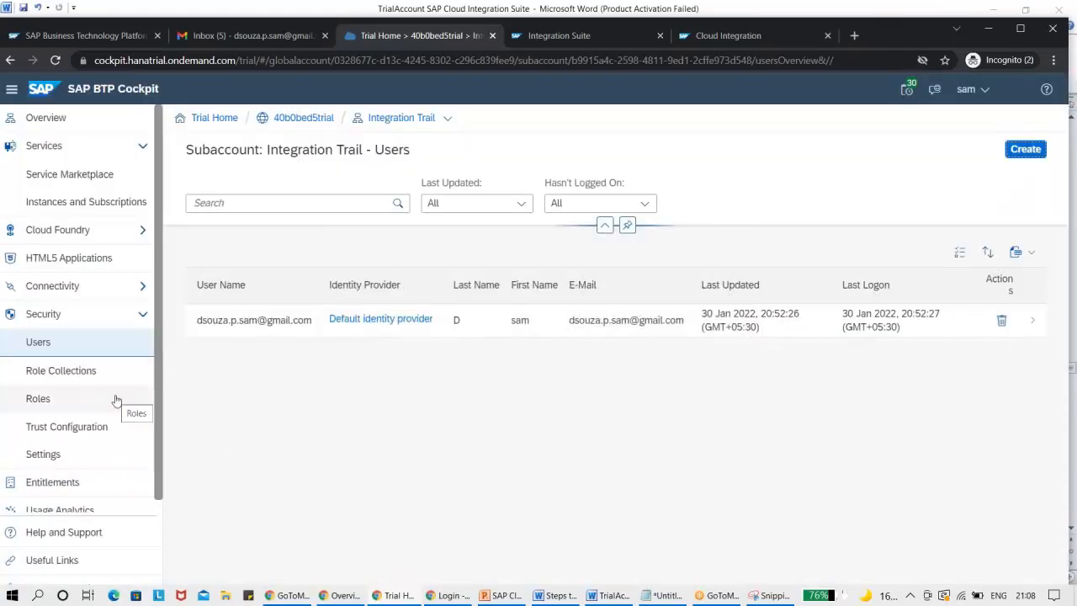
View the roles of the Integration Suite subscription and look at its Create Role form without creating a role.
left_click(93, 207)
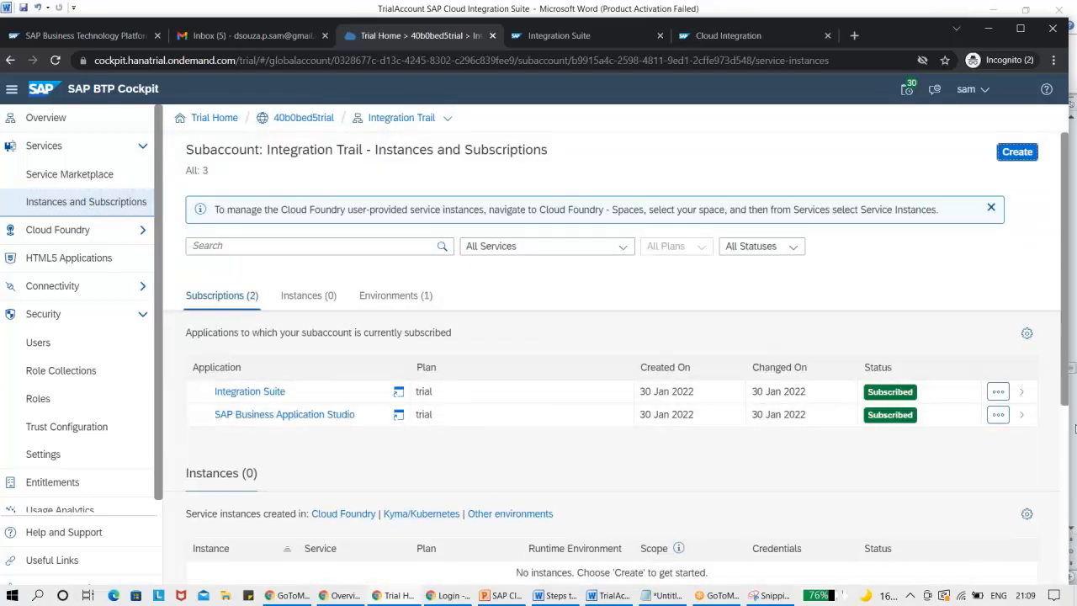
left_click(1024, 394)
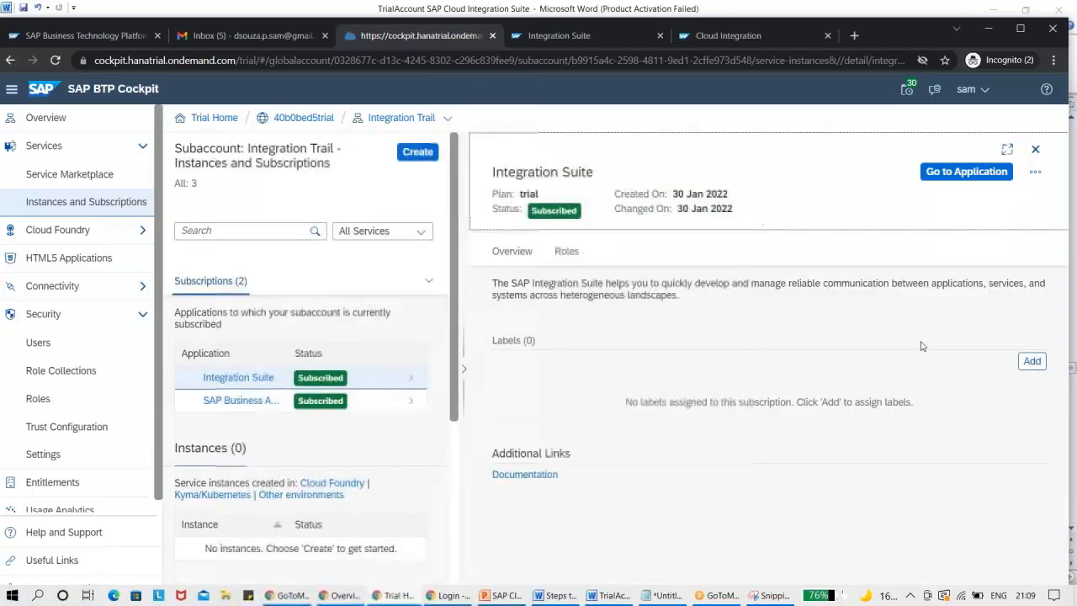
left_click(574, 254)
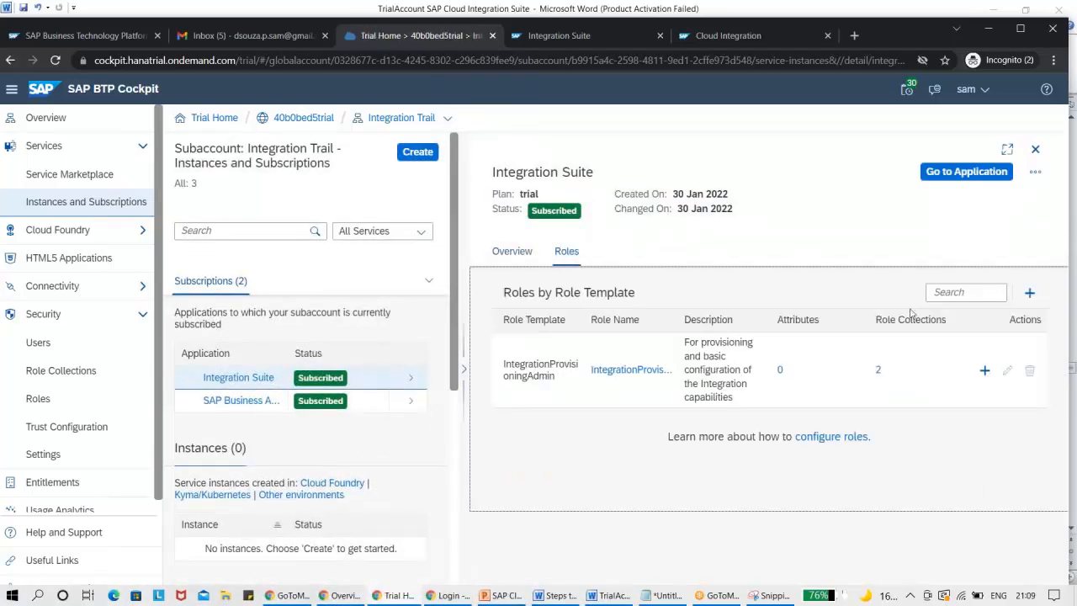
left_click(1030, 294)
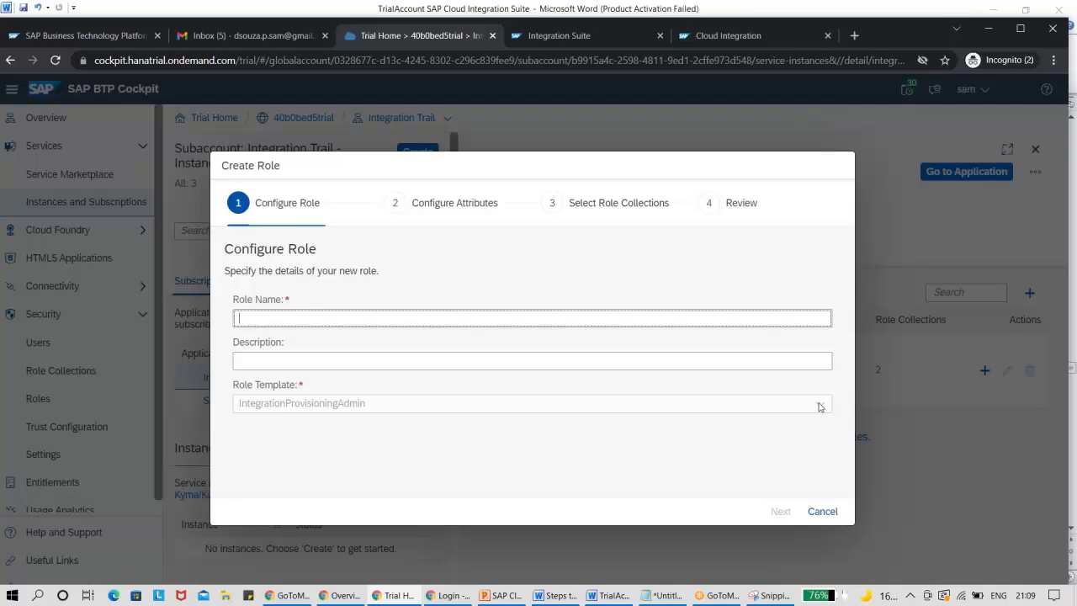
left_click(824, 511)
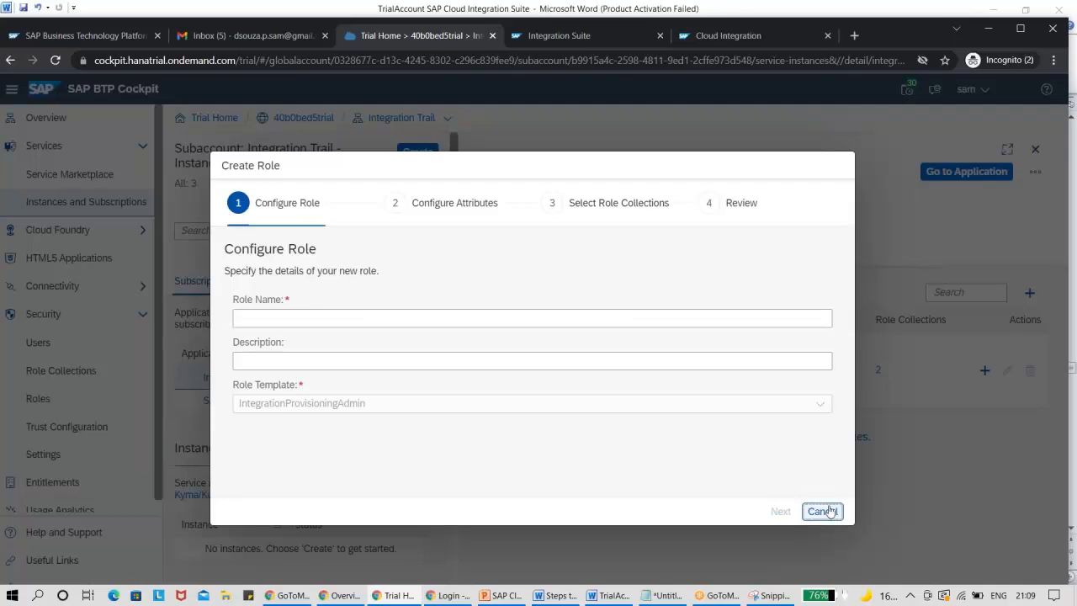
Open the subaccount's Roles page and browse the roles listed per application.
left_click(37, 399)
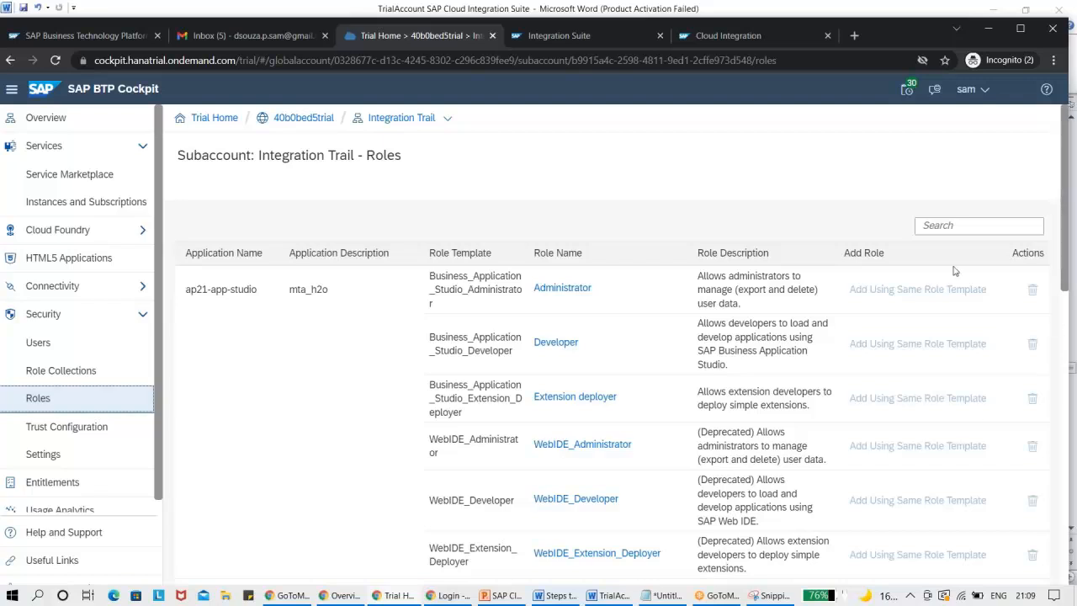
left_click(557, 289)
left_click_drag(1065, 264, 1064, 315)
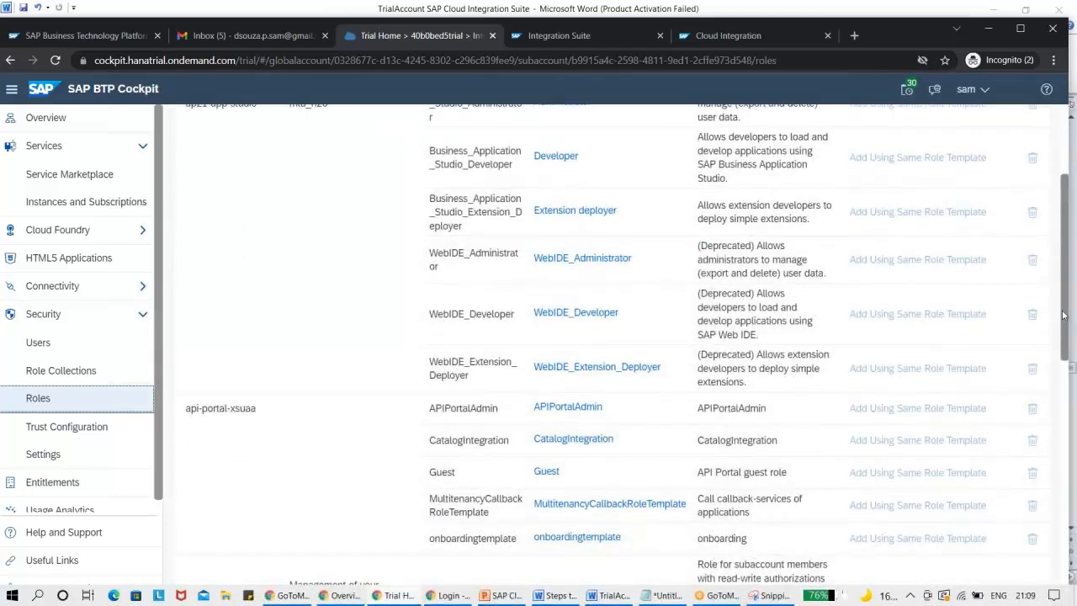
Check the Word guide's instructions on assigning role collections and return to the BTP Cockpit.
left_click(1072, 318)
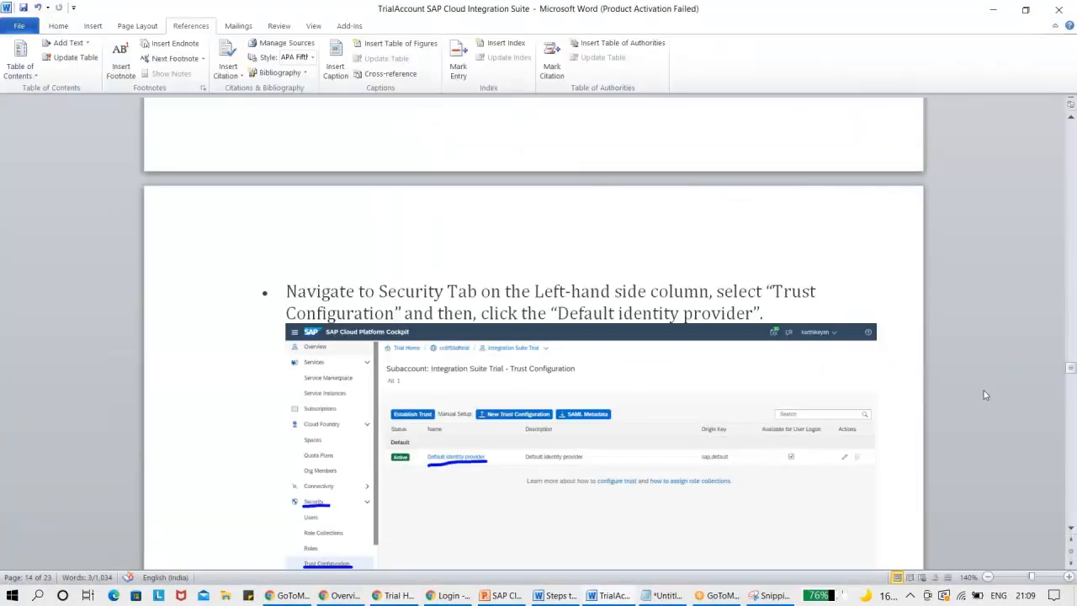
left_click(1072, 528)
left_click_drag(1072, 528, 1072, 528)
key("alt+Tab")
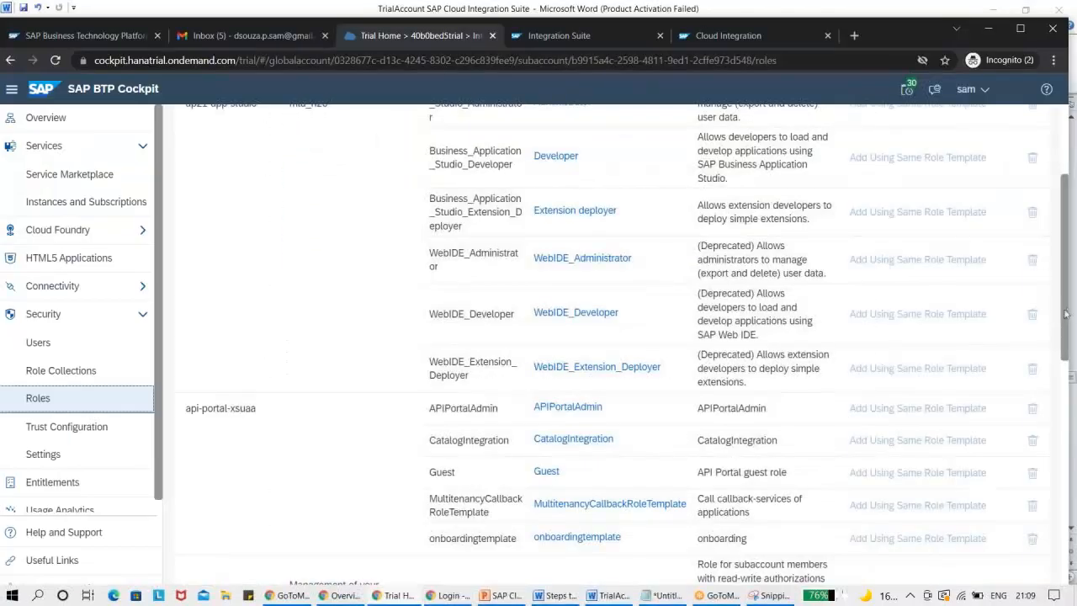
Search the subaccount's roles for "PI_" and clear the search.
left_click_drag(1067, 283, 1067, 221)
left_click(955, 203)
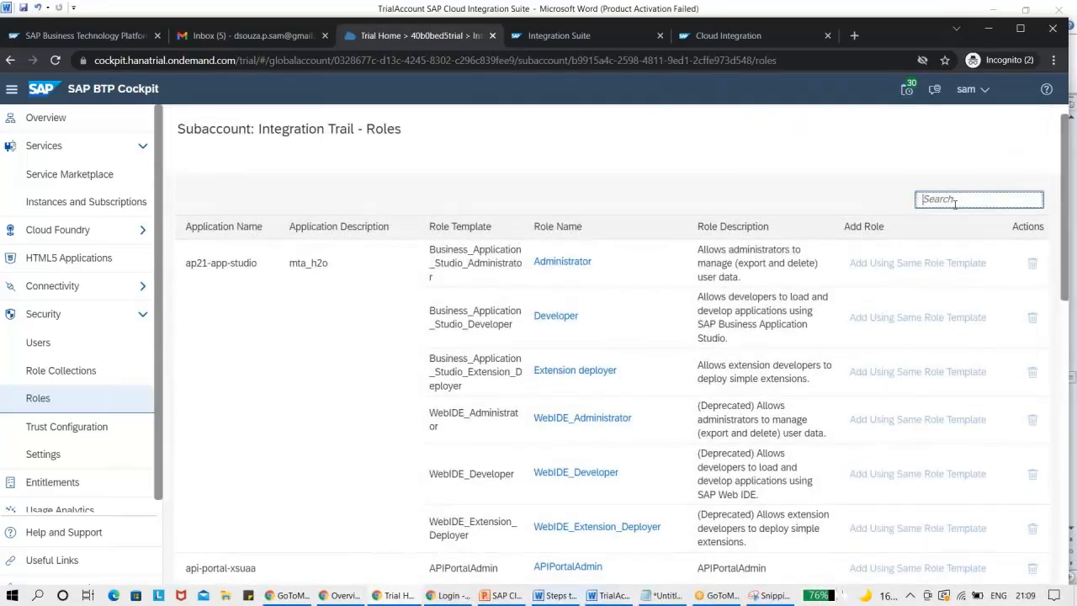
type("PI_")
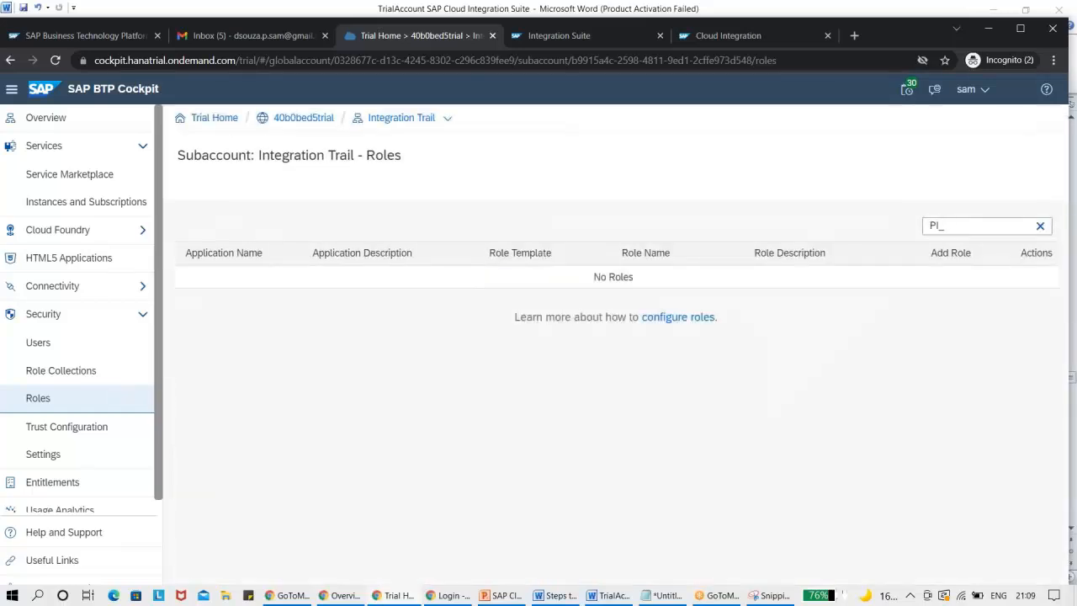
key("BackSpace")
key("BackSpace")
key("BackSpace")
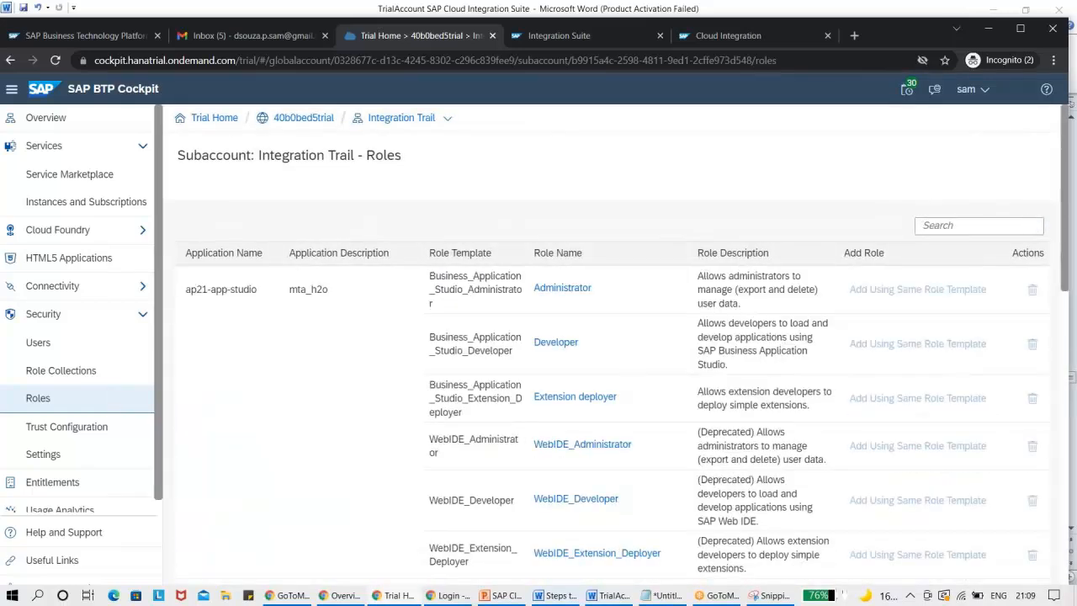
Search the subaccount's roles for "Busine" and for "Inte", and look through the matching roles.
type("Busine")
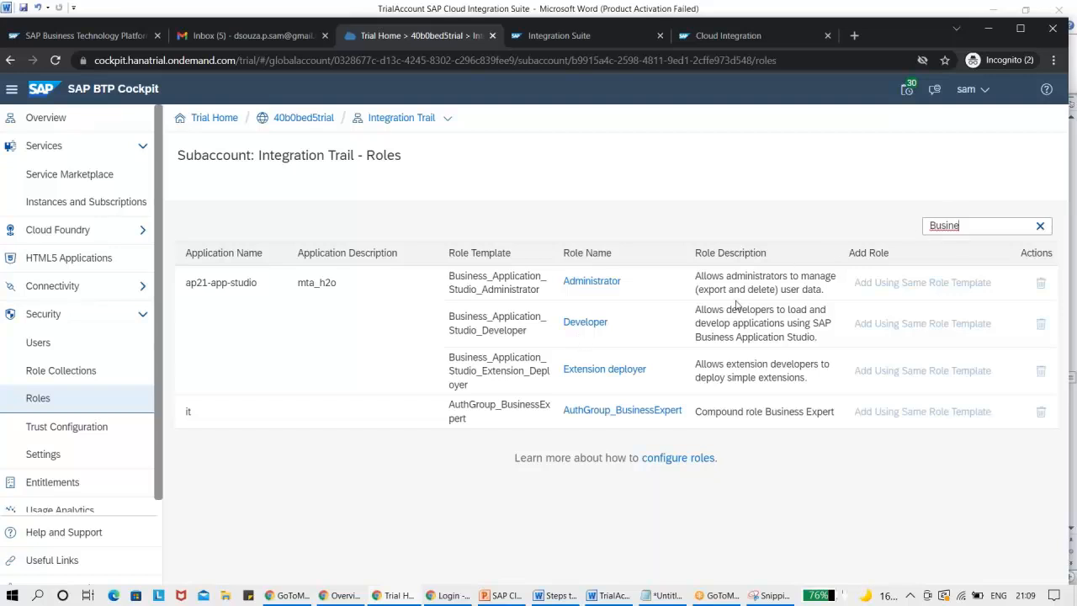
key("ctrl+a")
key("BackSpace")
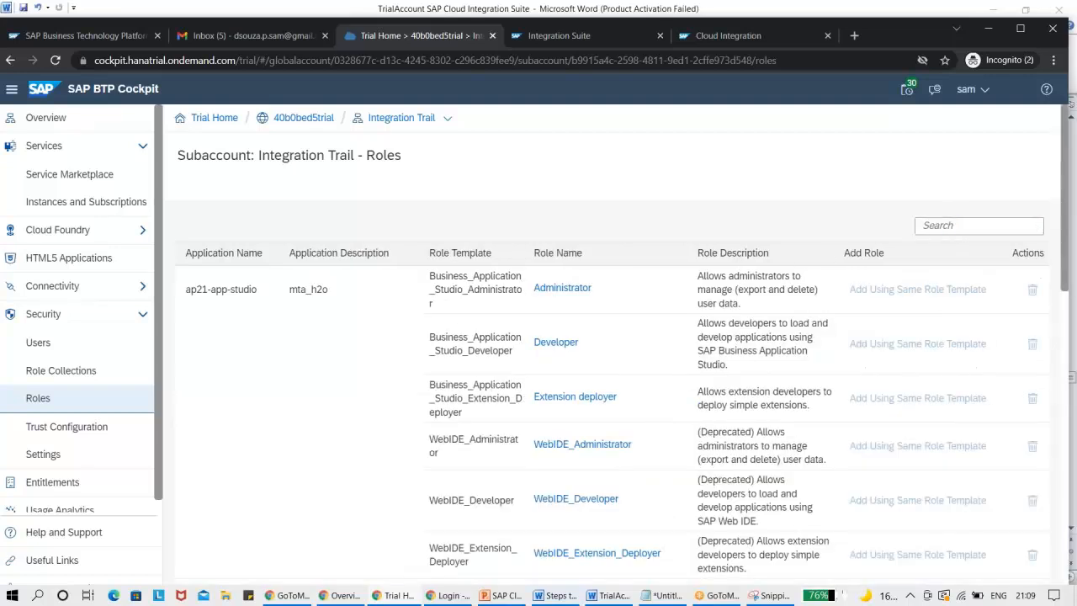
type("Inte")
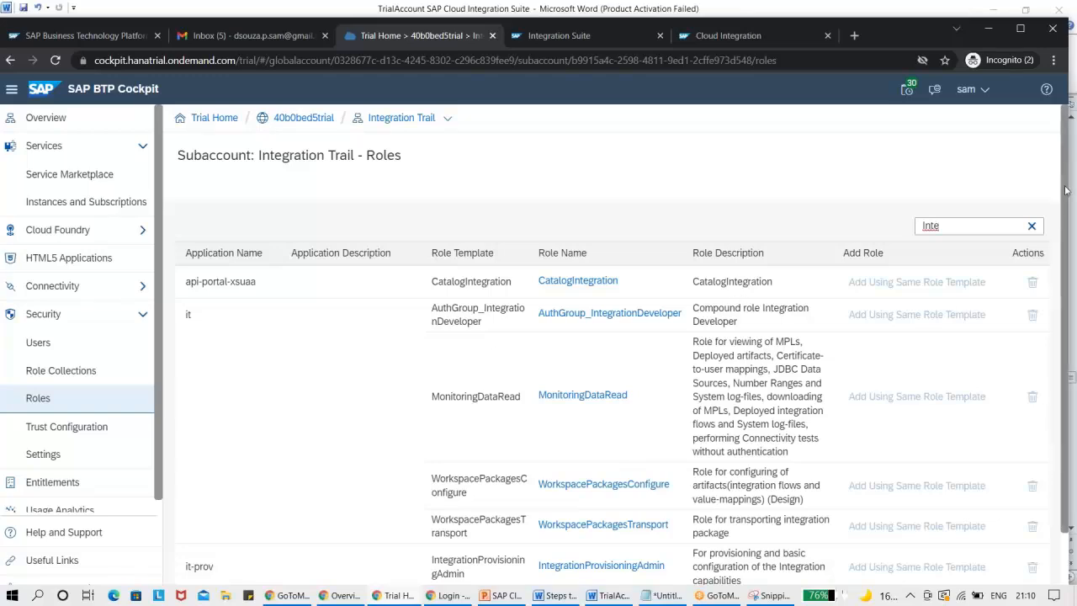
scroll(1058, 252, "down", 2)
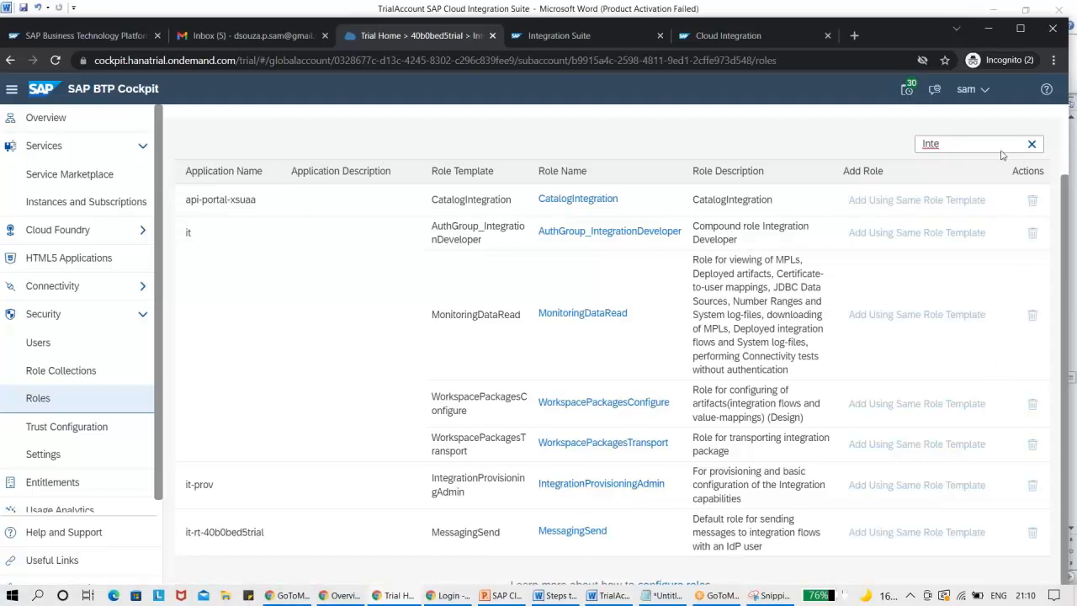
Check the Cloud Integration and Integration Suite pages, close the Cloud Integration page and return to the cockpit's Roles page.
left_click(794, 30)
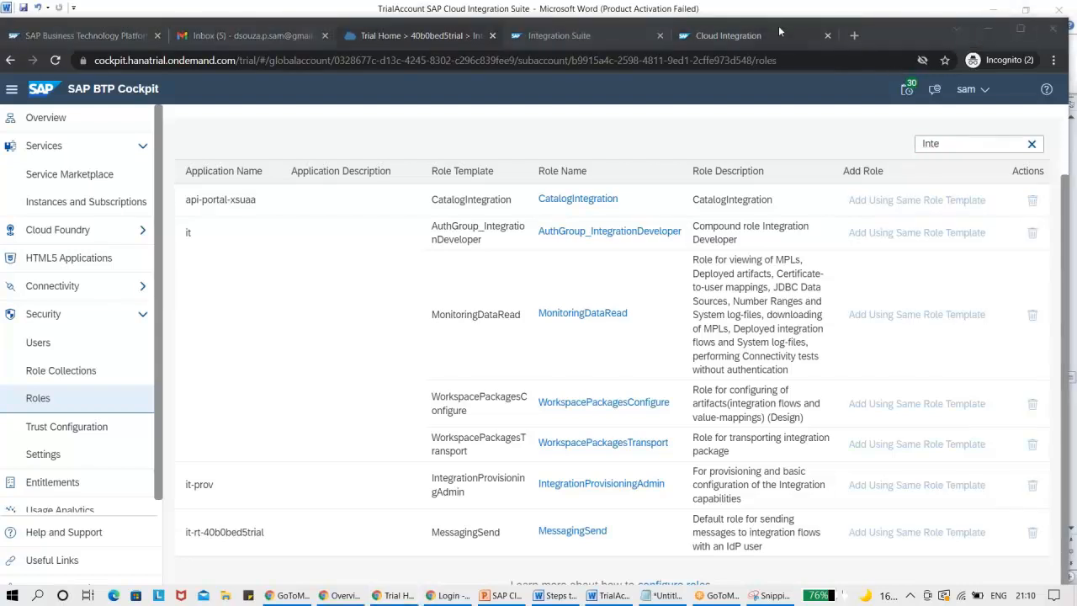
left_click(779, 34)
left_click(831, 61)
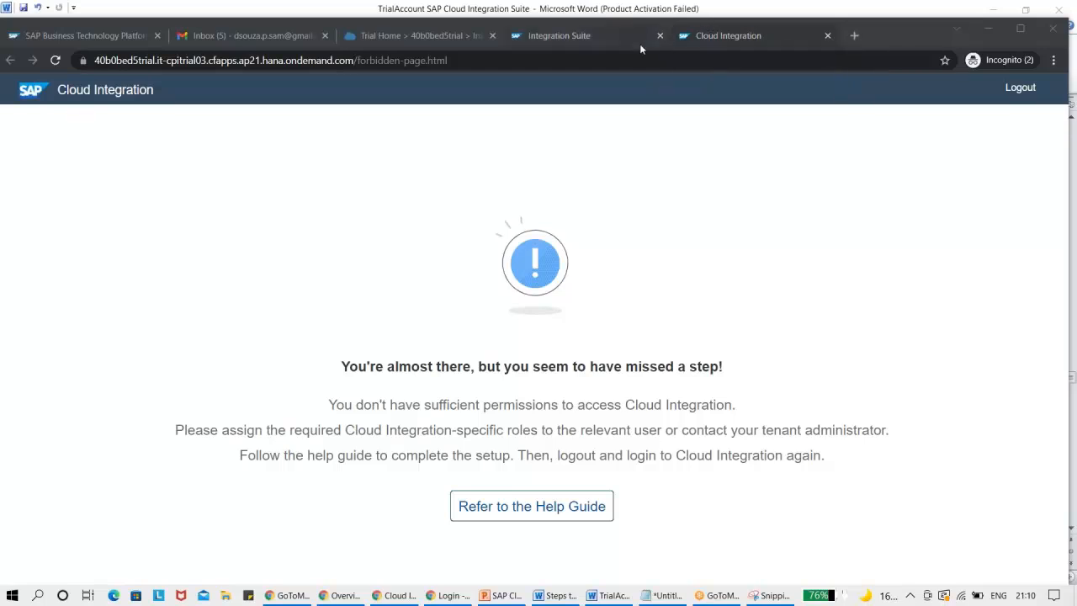
left_click(615, 35)
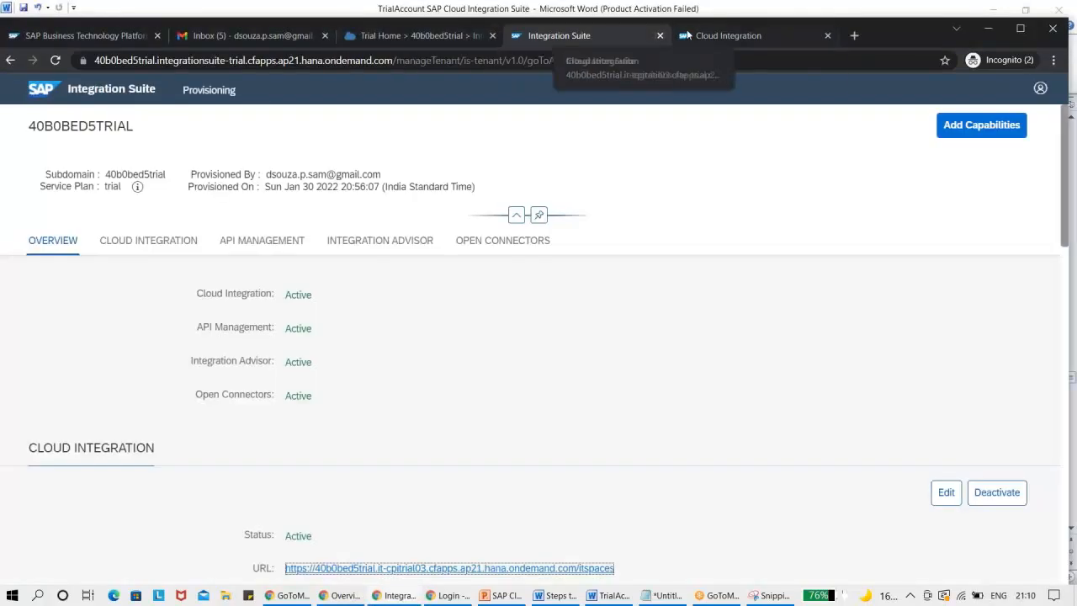
left_click_drag(707, 39, 673, 33)
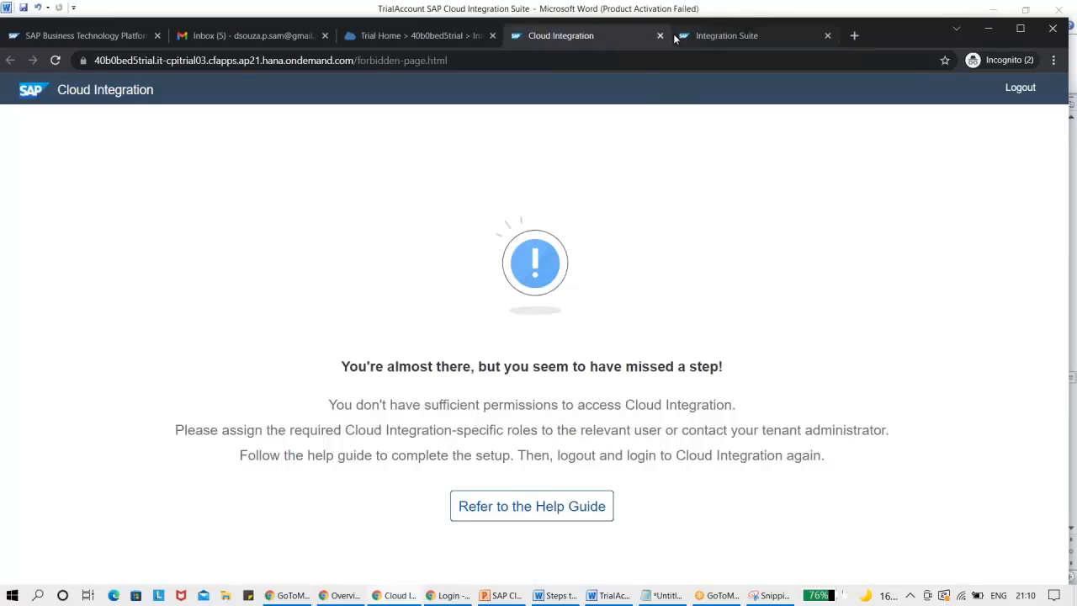
left_click(661, 34)
left_click(433, 34)
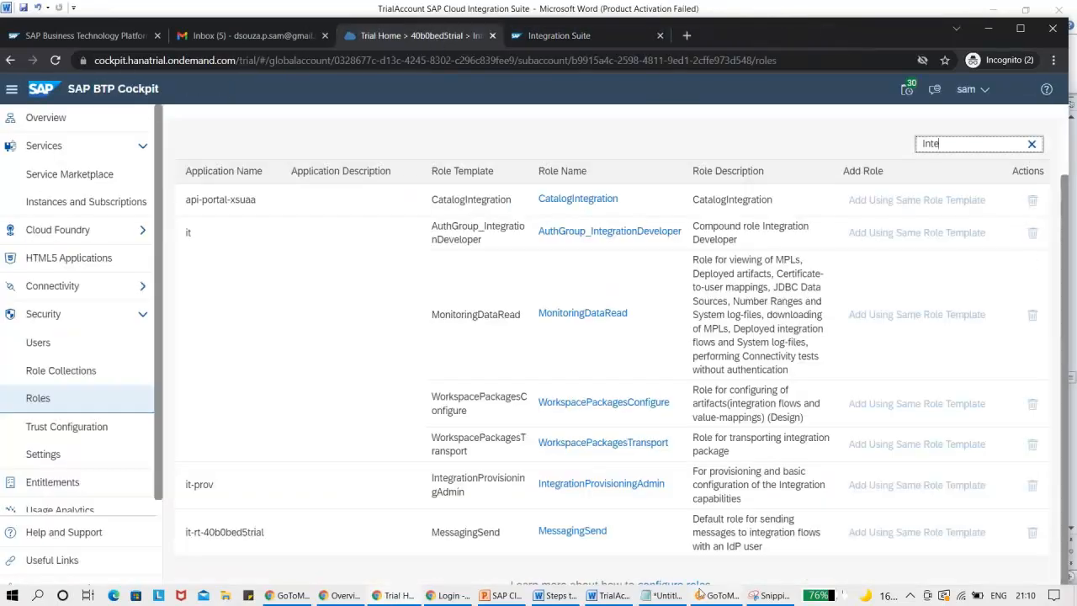
Compare the guide's table of role collection names per capability with the subaccount's unfiltered list of roles.
left_click(1073, 324)
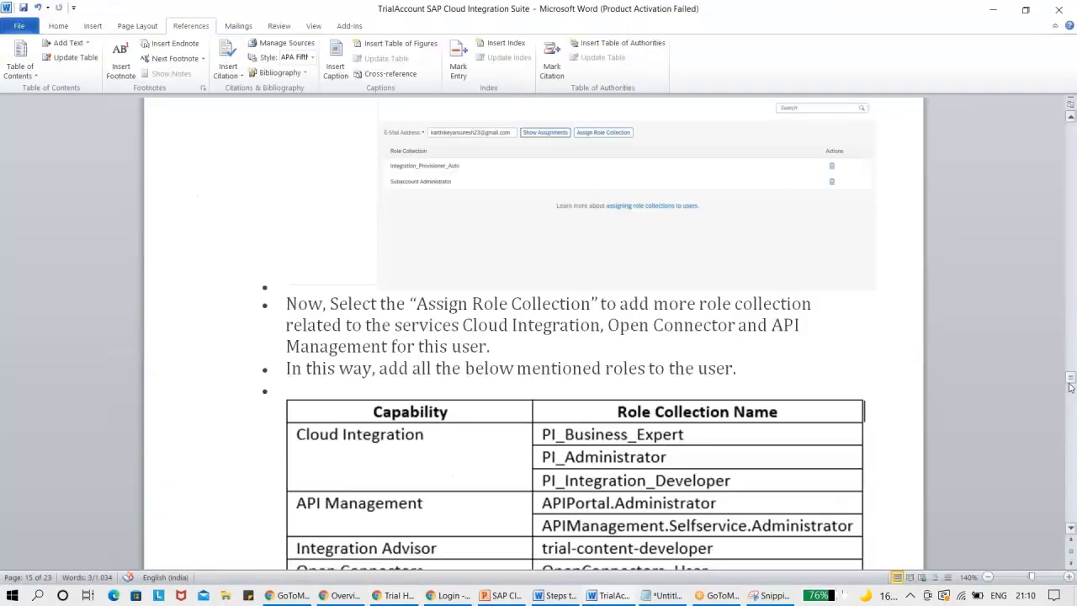
left_click_drag(1071, 379, 1072, 385)
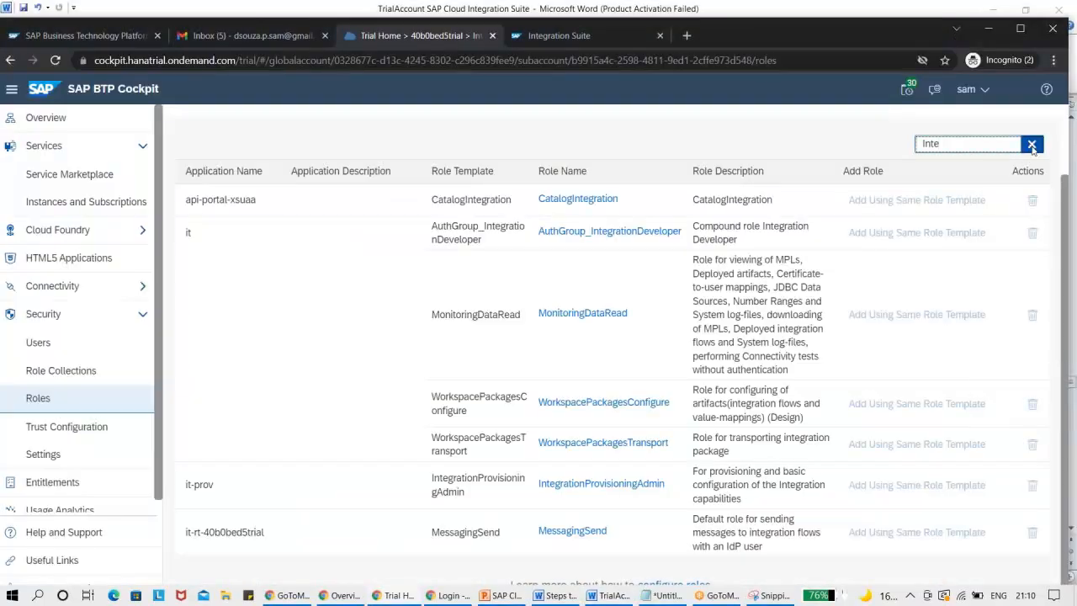
left_click(1032, 146)
left_click_drag(1072, 181, 1072, 229)
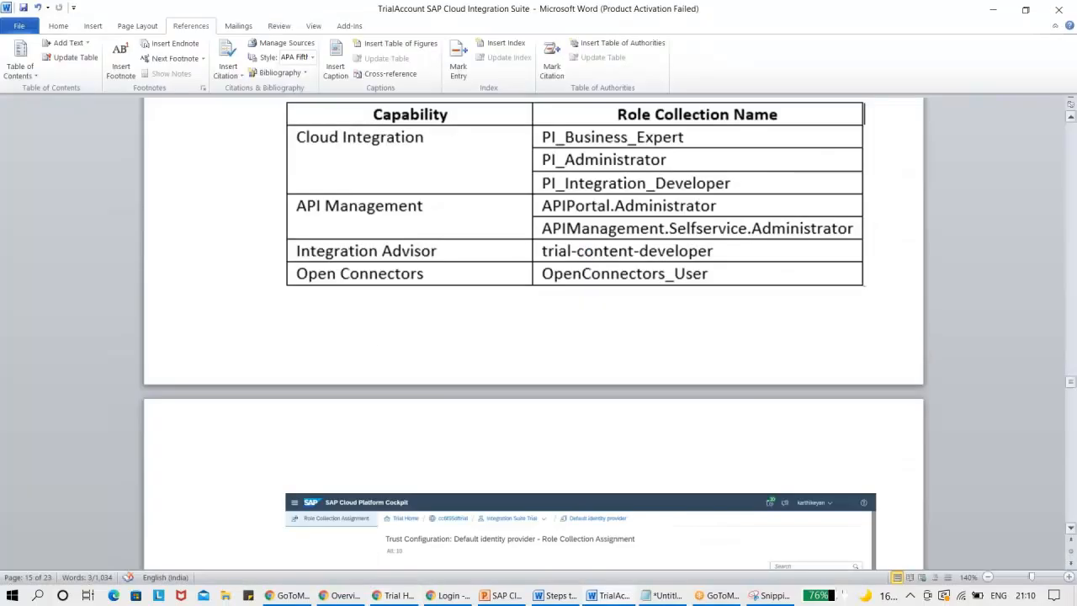
key("alt+Tab")
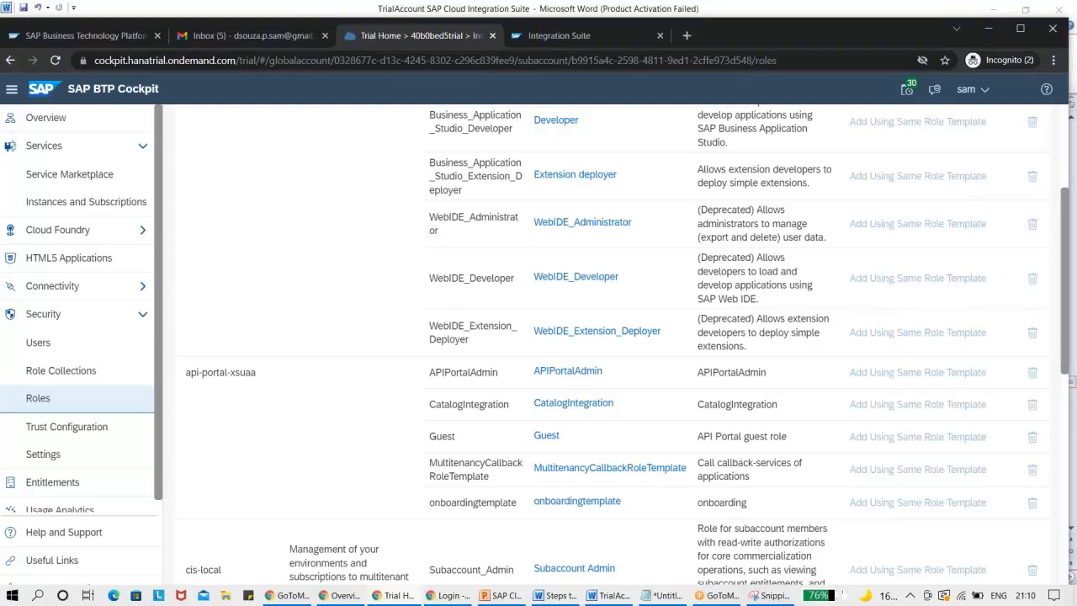
key("alt+Tab")
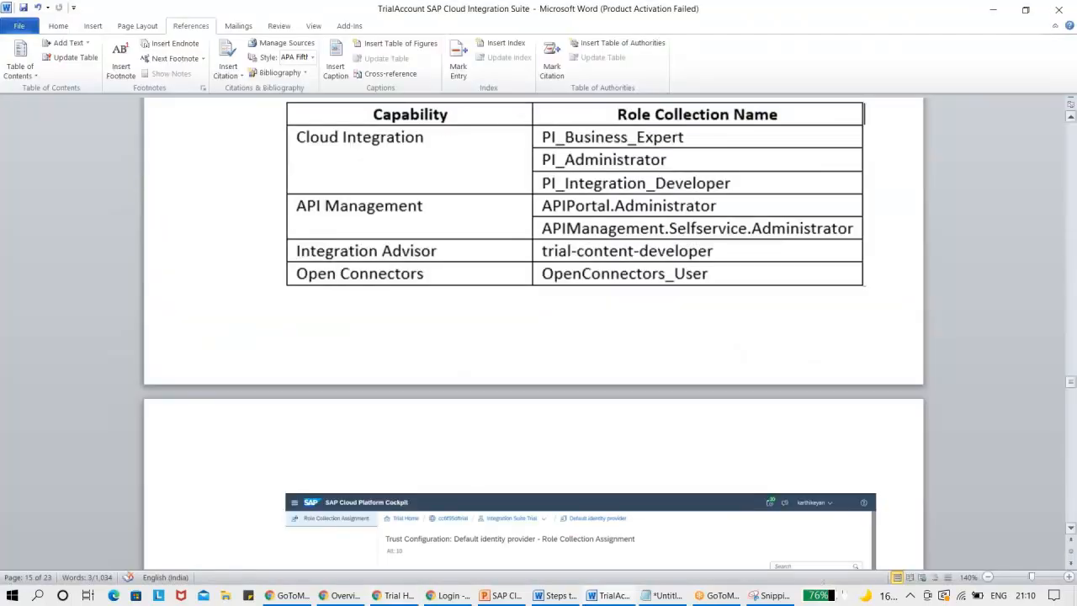
key("alt+Tab")
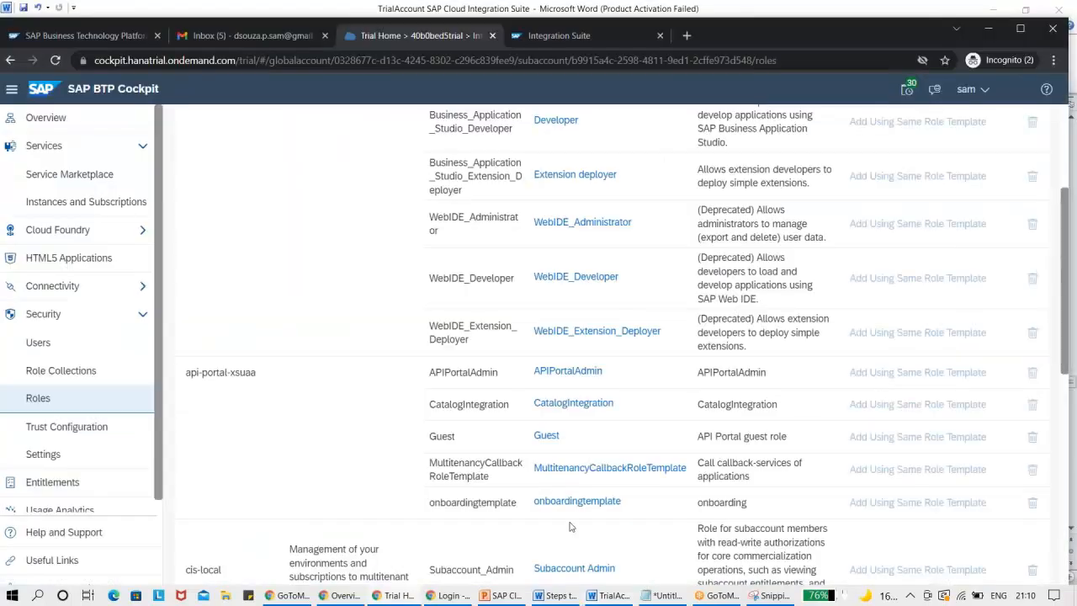
On the Role Collections page, copy the APIPortal.Administrator role collection as "APIPortal.Administrator - Copy".
left_click(48, 380)
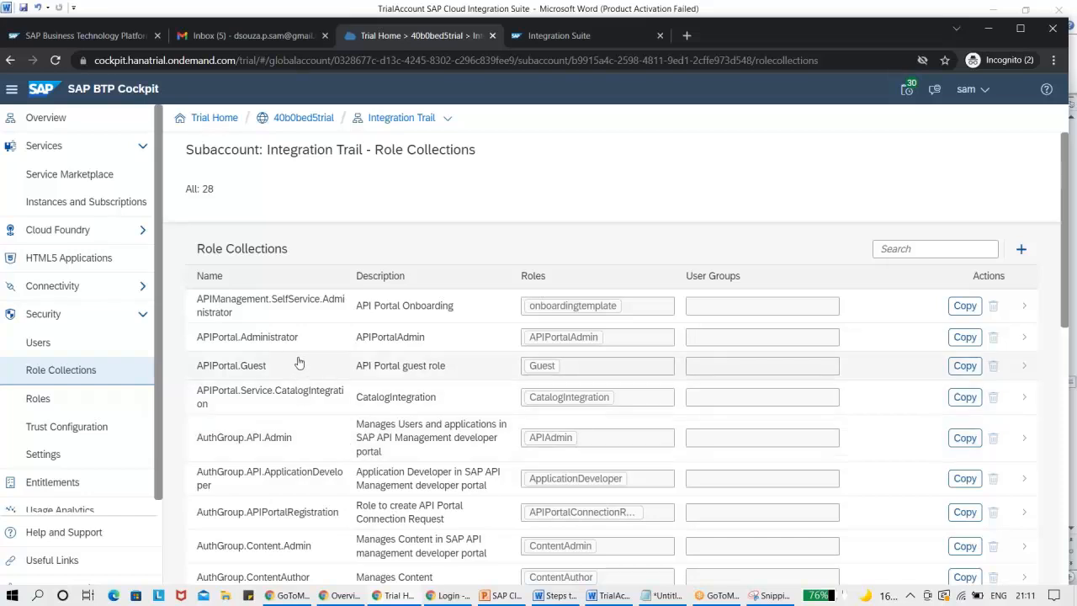
left_click(962, 337)
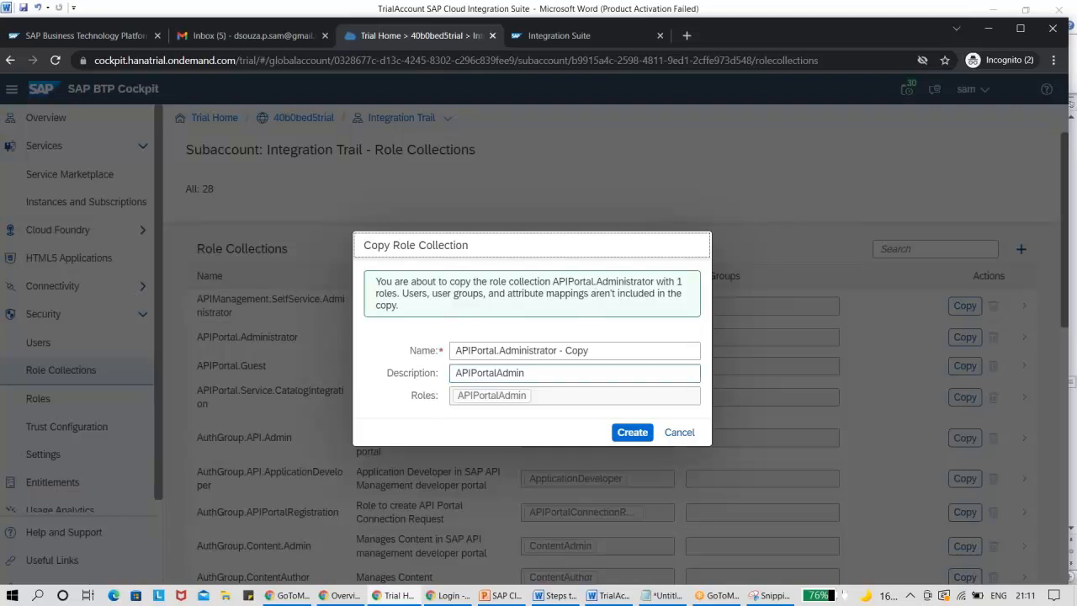
left_click(631, 436)
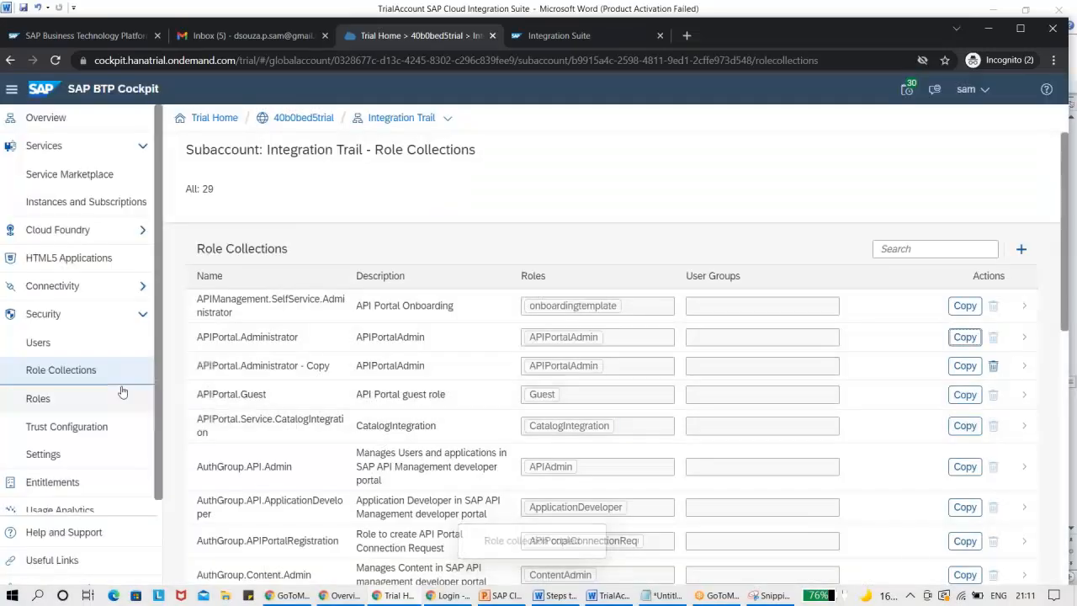
Look over the subaccount's Trust Configuration, security Settings and Roles pages, ending at Instances and Subscriptions.
left_click(74, 427)
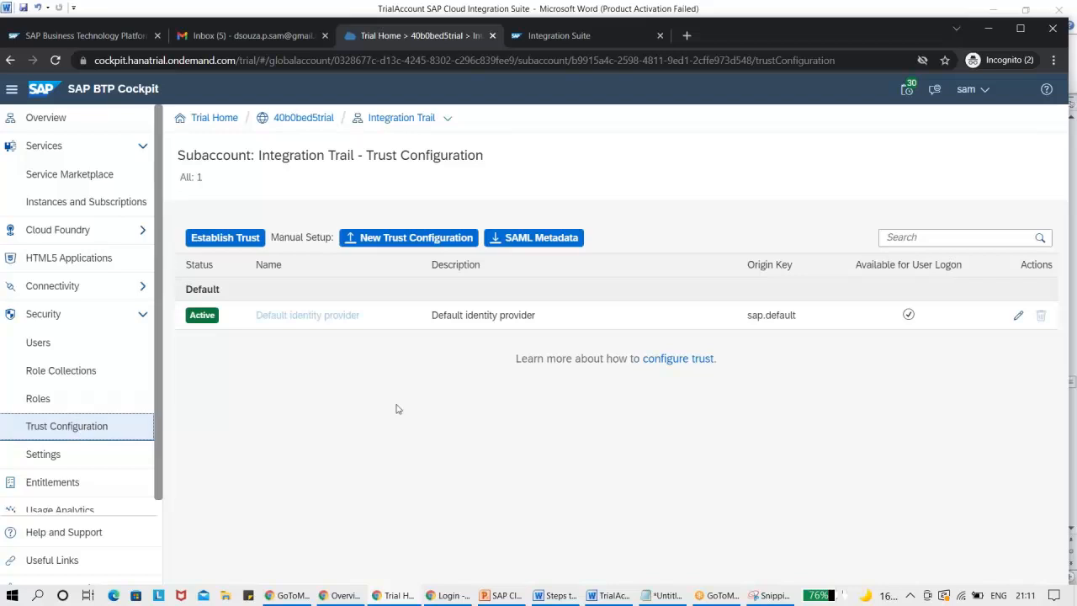
left_click(414, 324)
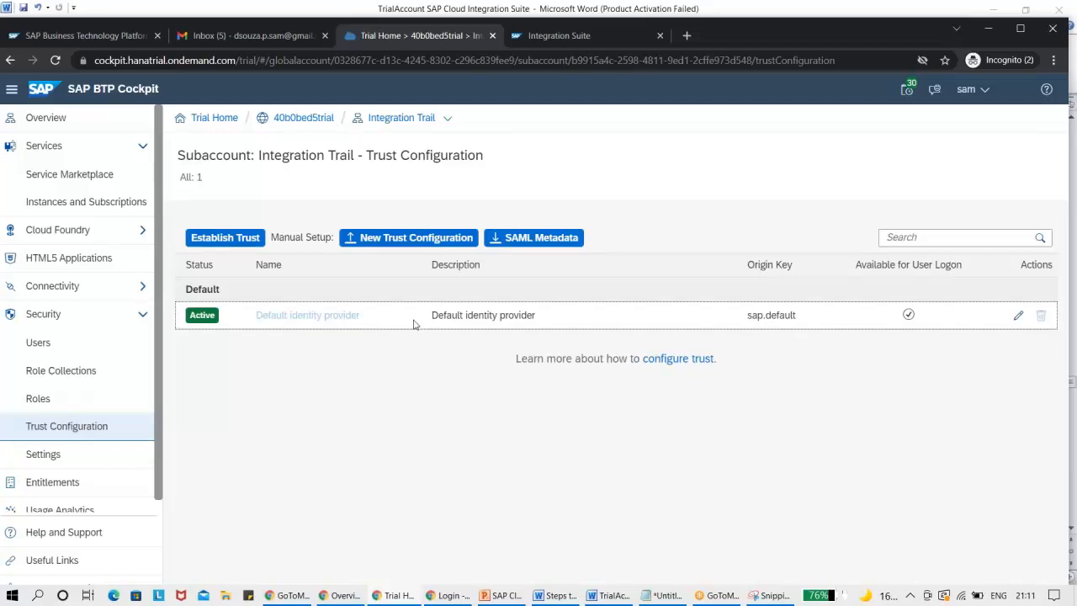
left_click(72, 462)
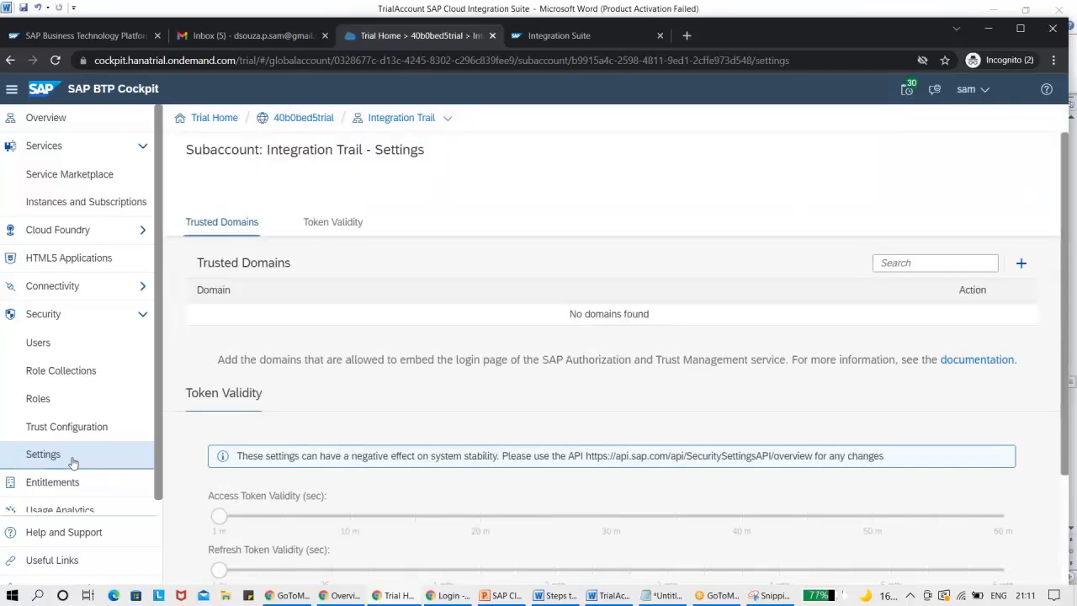
left_click(40, 400)
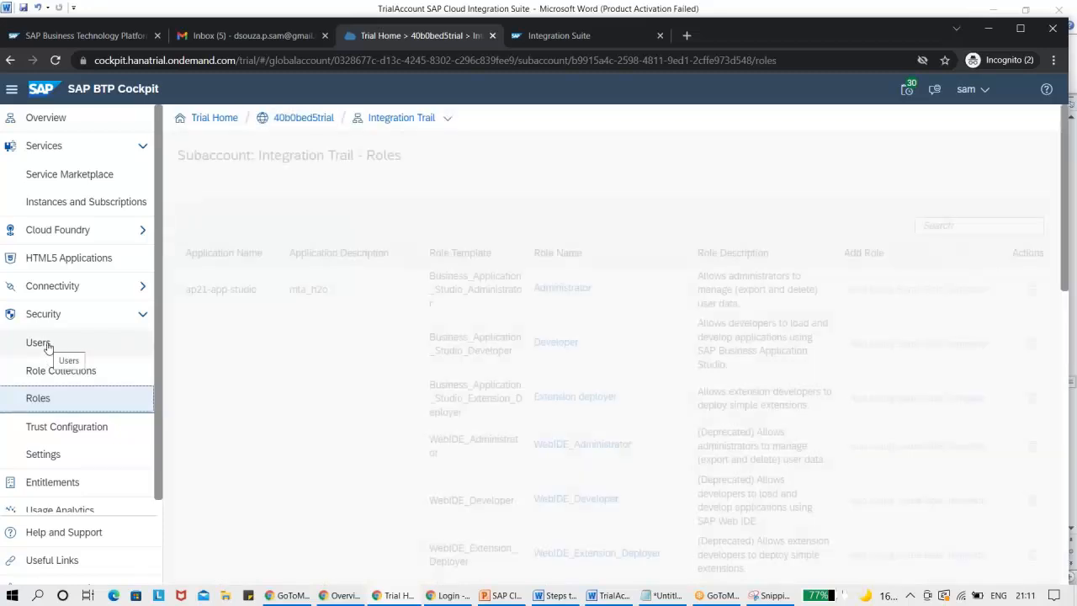
left_click(83, 202)
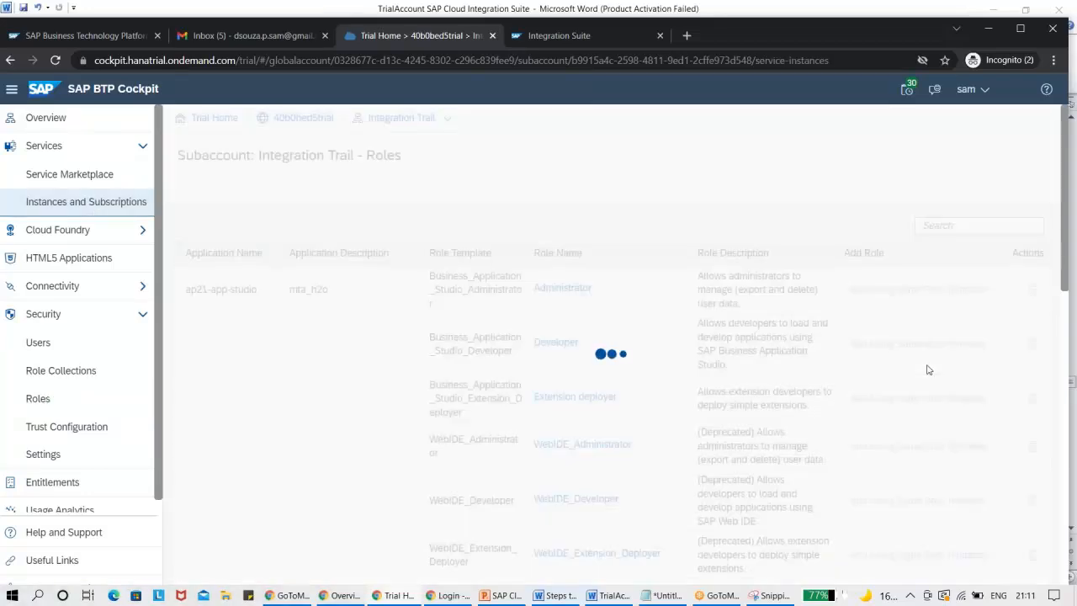